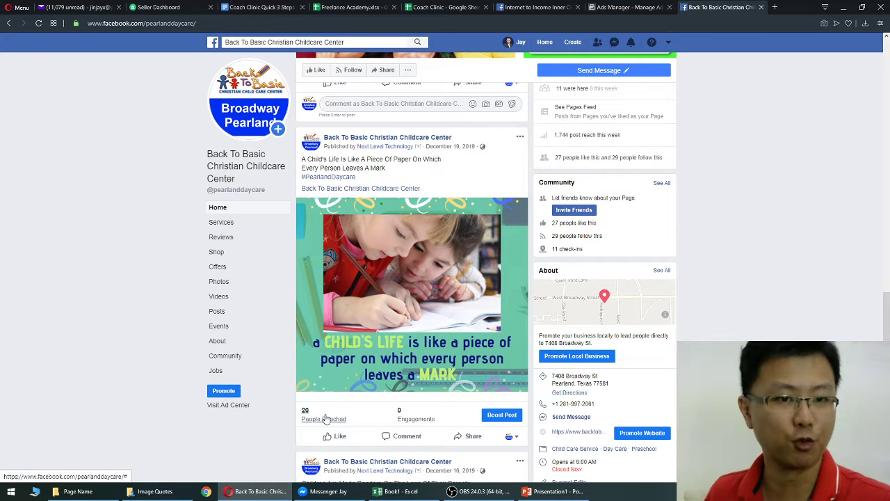
- Review the Back To Basic Christian Childcare Center page's earlier posts down to the December 19, 2019 image quote and its caption
scroll(324, 418, "down", 3)
scroll(330, 236, "down", 3)
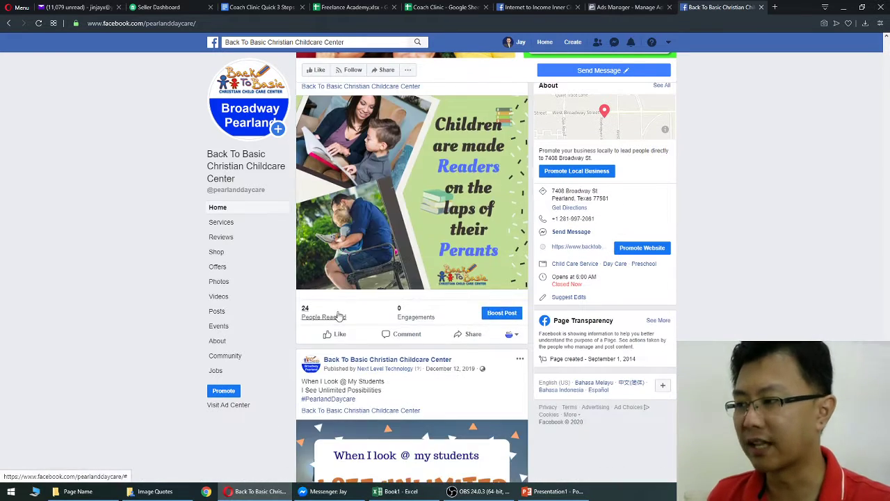
scroll(871, 221, "down", 9)
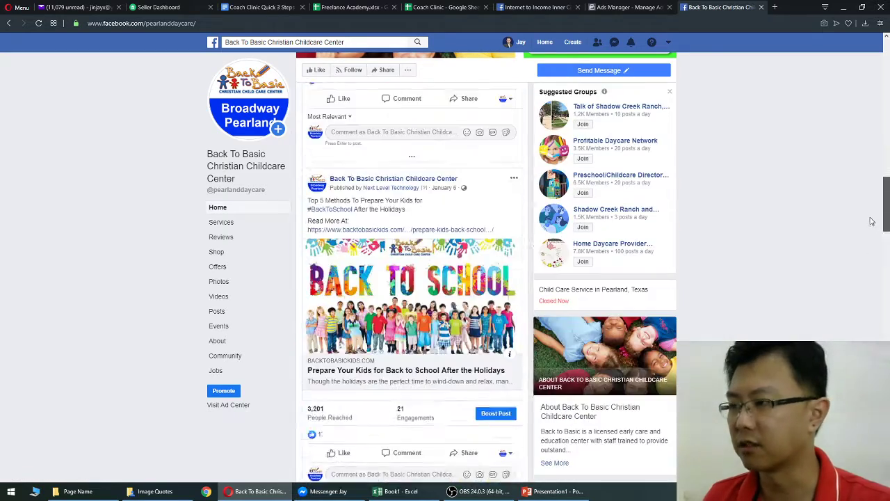
key("Home")
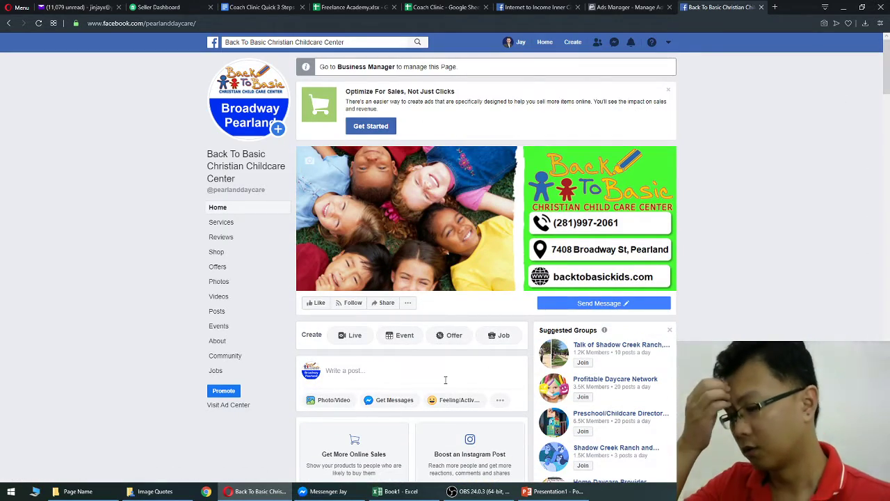
mouse_move(480, 491)
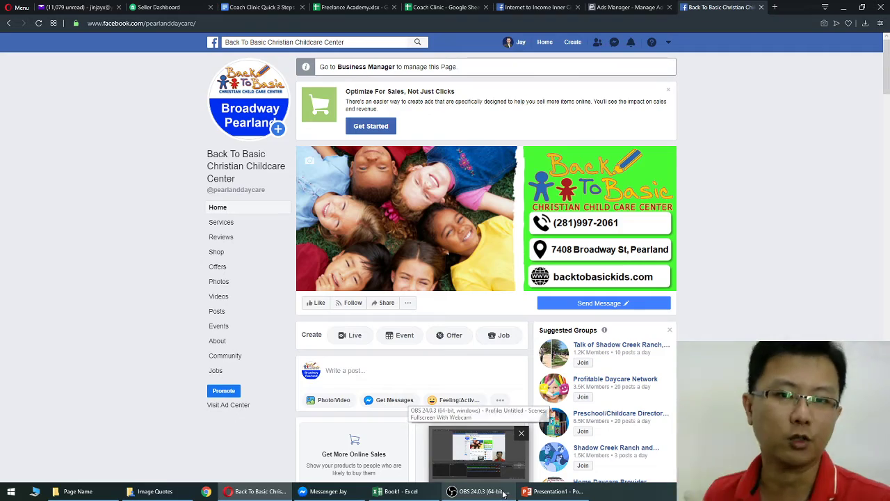
scroll(480, 353, "down", 15)
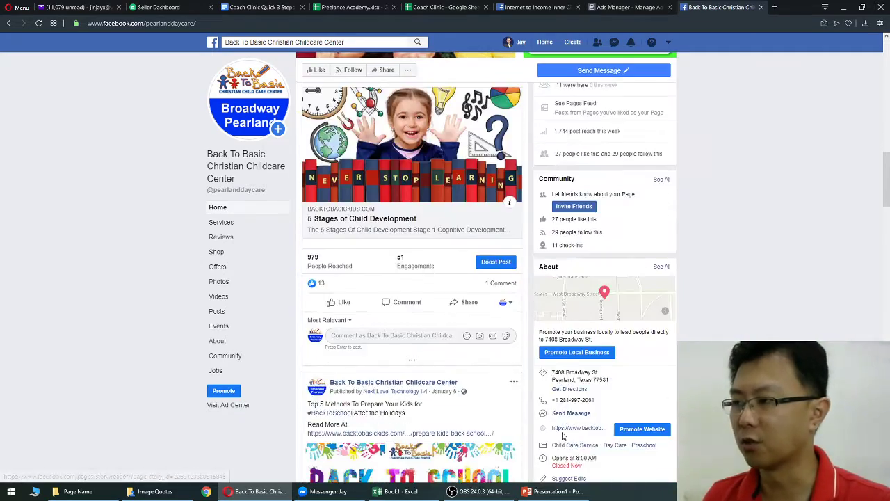
scroll(562, 435, "down", 15)
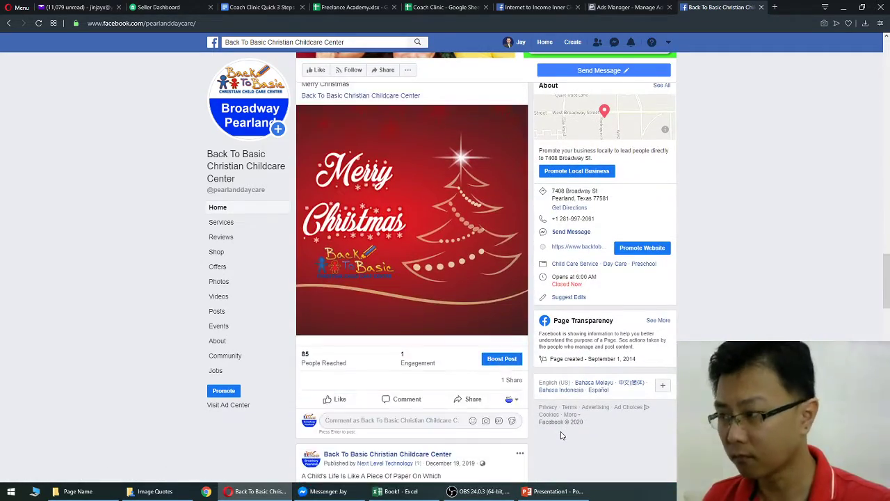
scroll(386, 160, "down", 1)
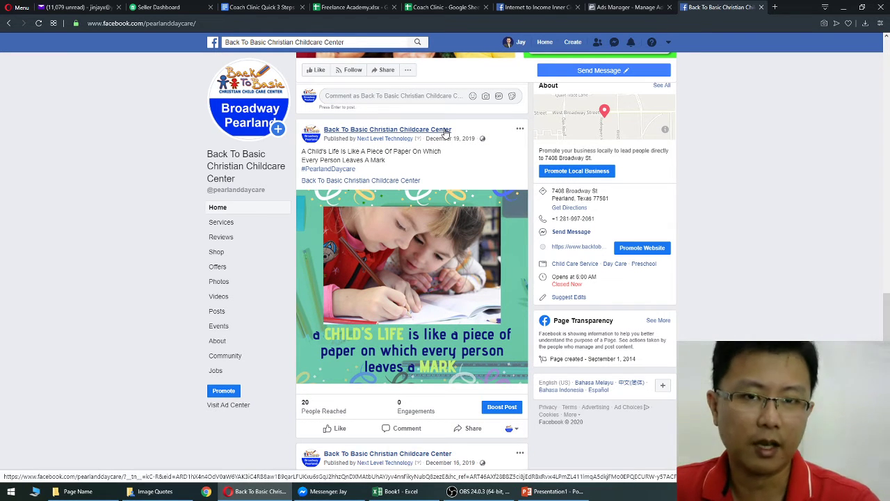
mouse_move(447, 132)
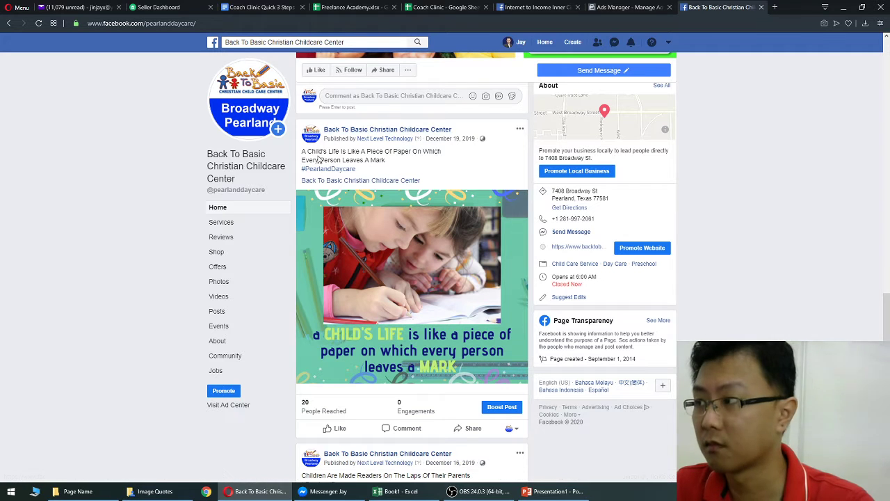
left_click_drag(303, 151, 438, 184)
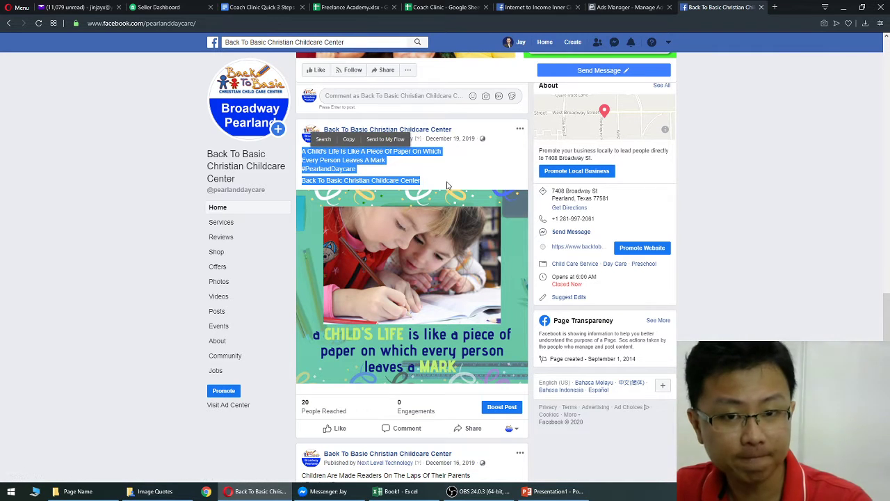
left_click(447, 185)
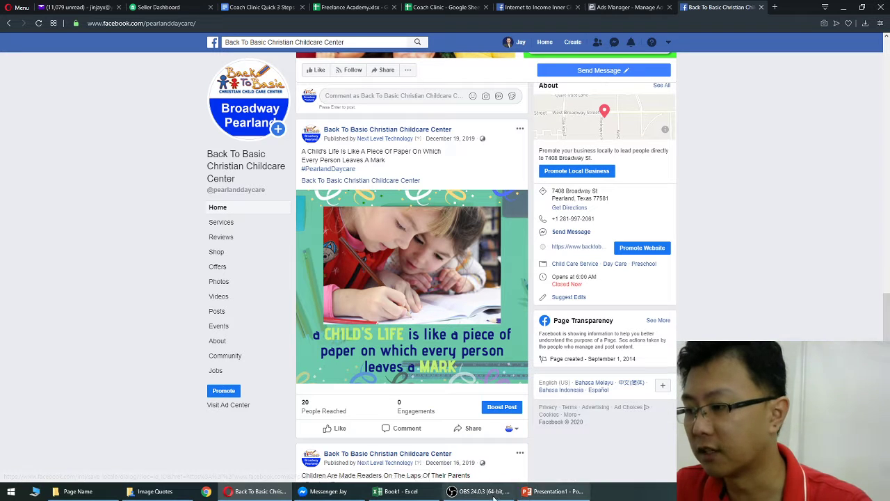
- Switch to the Book1 workbook in Excel and make the header cells from Platform to Description bold
left_click(402, 492)
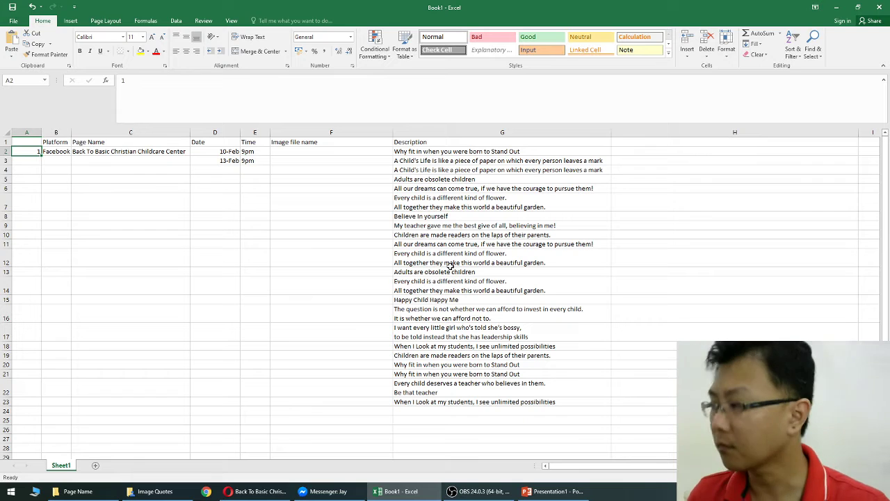
left_click(209, 160)
left_click(28, 154)
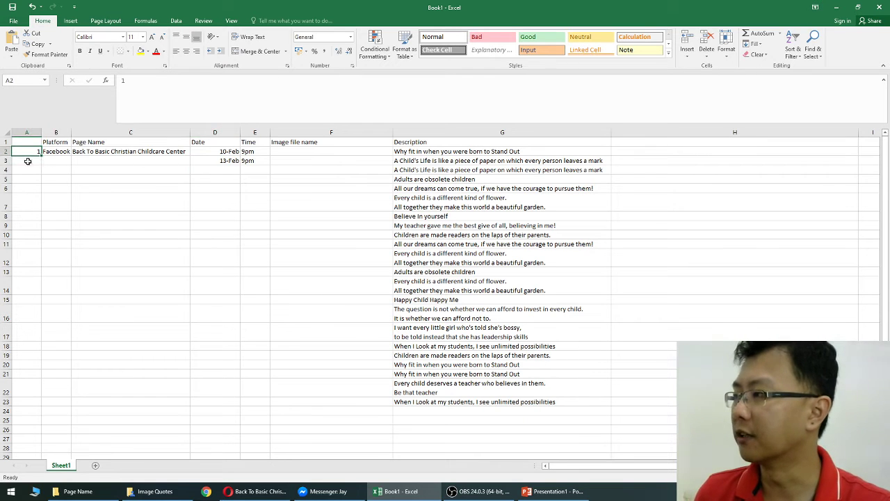
left_click(6, 151)
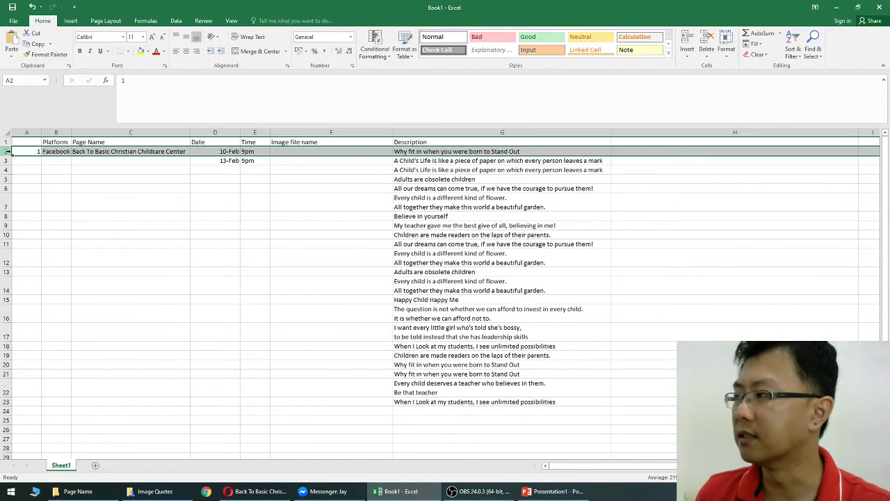
left_click(43, 151)
left_click(30, 150)
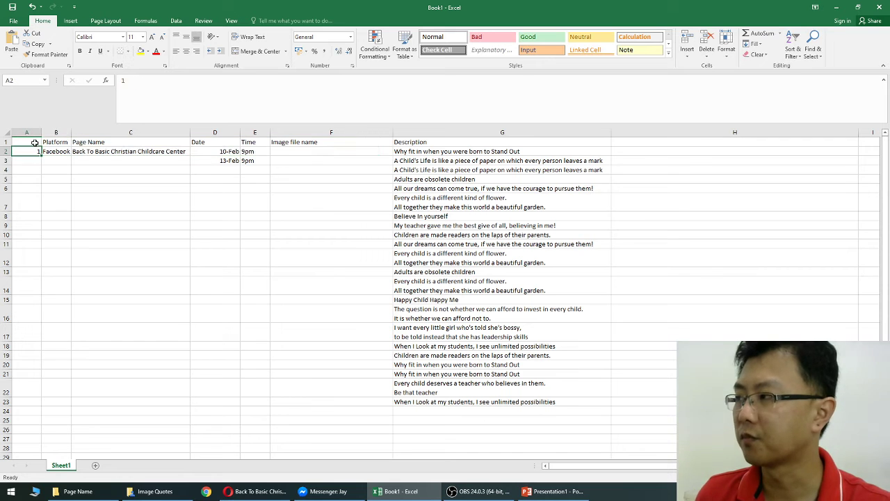
left_click_drag(468, 143, 65, 144)
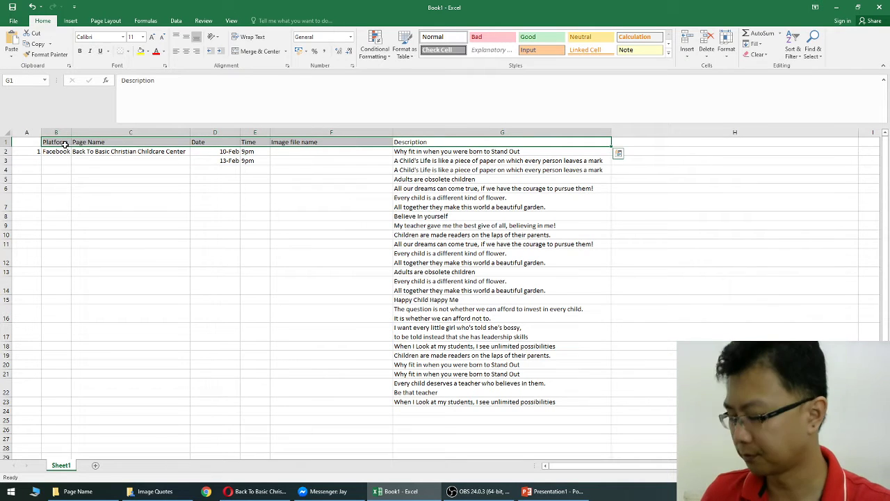
left_click(79, 50)
left_click(368, 213)
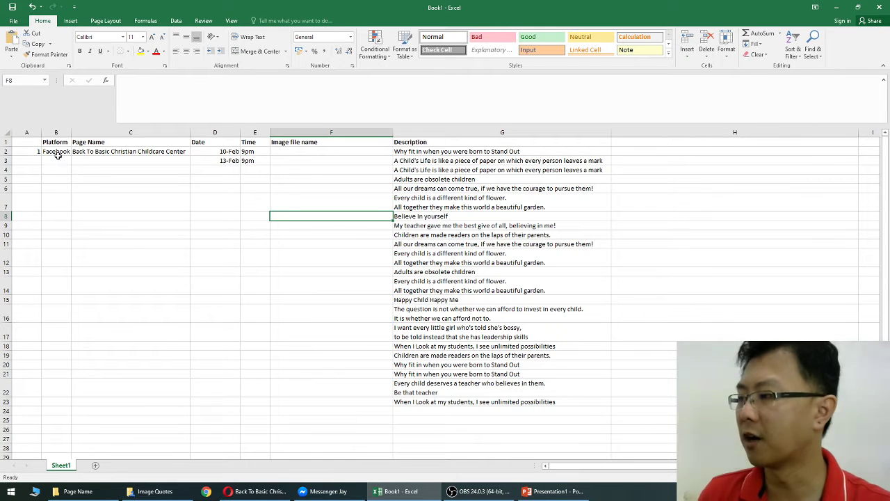
- Look through the numbered quote images in the Image Quotes folder in File Explorer, and return to the workbook
left_click(156, 491)
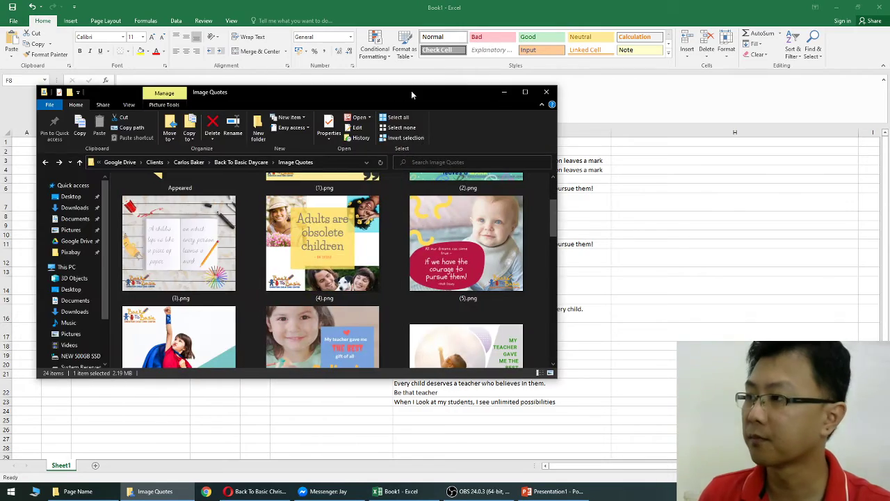
double_click(411, 91)
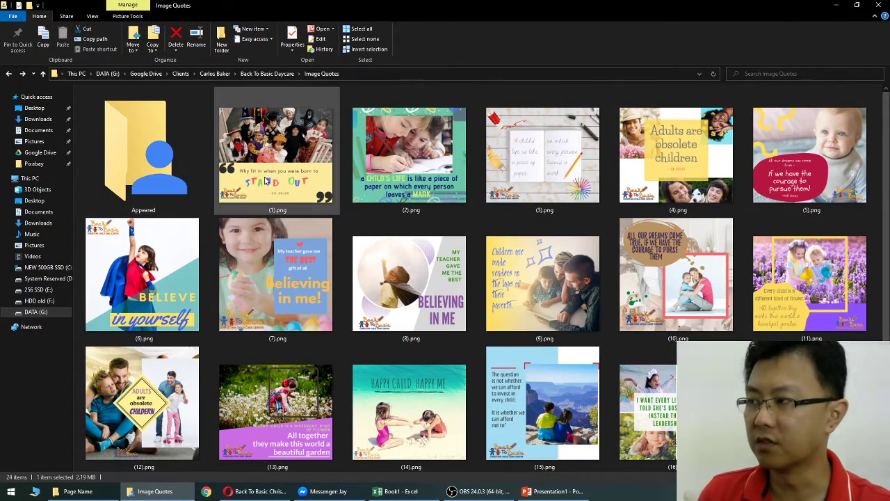
left_click(421, 193)
scroll(612, 229, "down", 2)
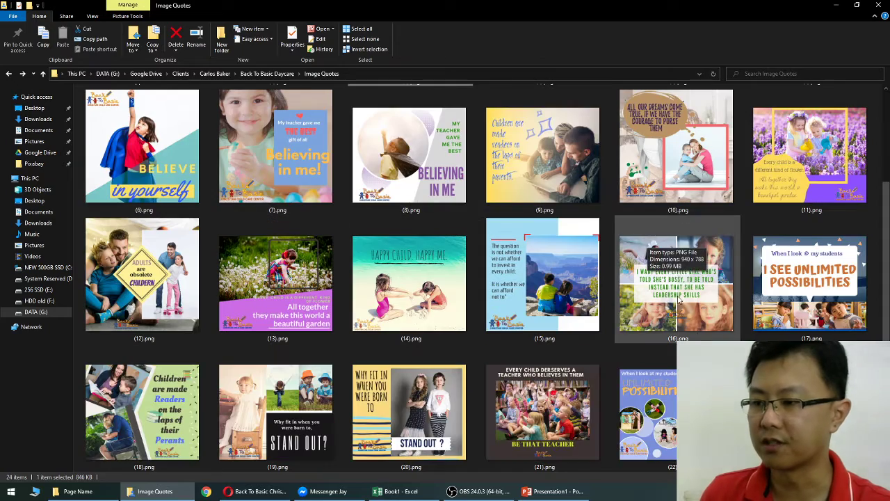
left_click(836, 5)
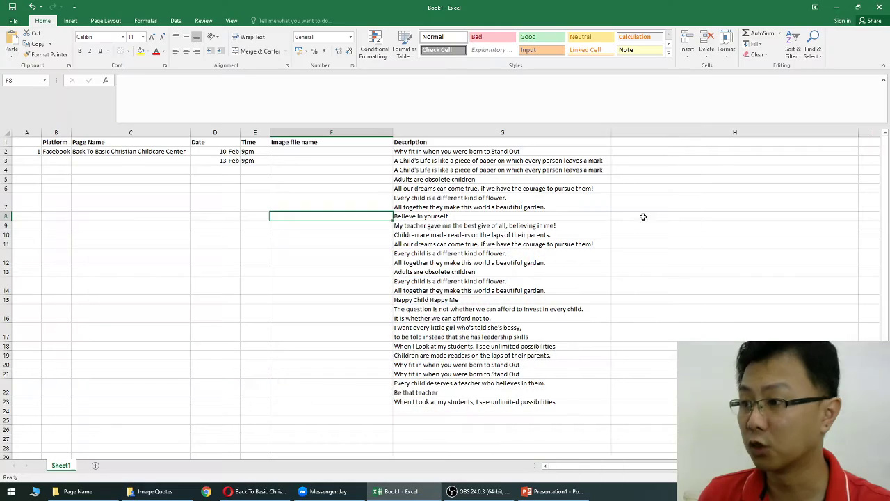
key("Right")
key("ctrl+Down")
key("Down")
key("Down")
left_click_drag(409, 403, 28, 147)
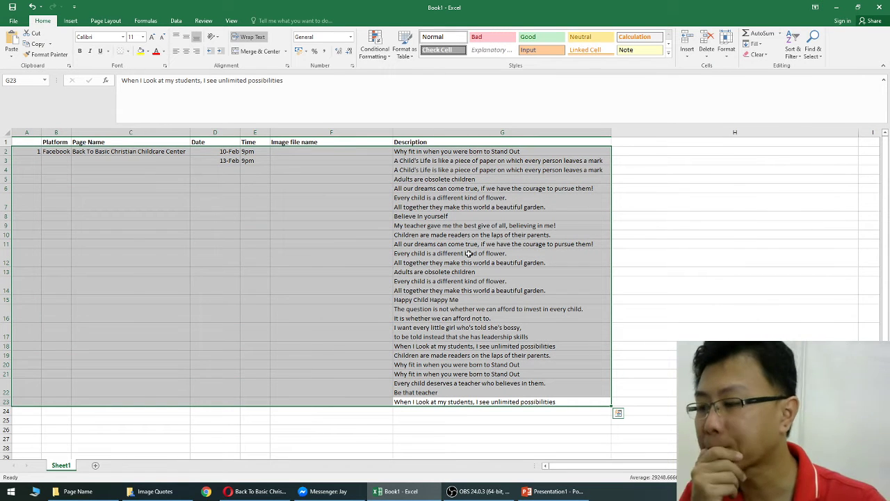
key("Up")
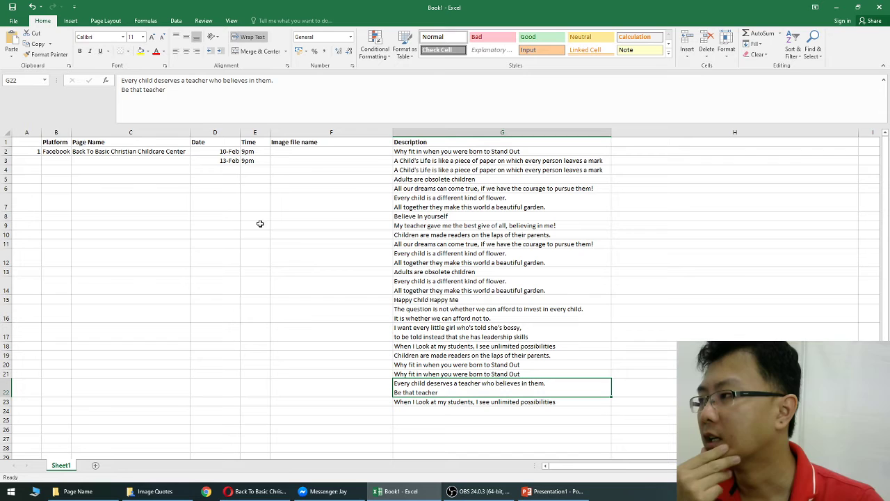
- Number the post rows in A2:A23 from 1 to 22 by filling down as a series
left_click(27, 150)
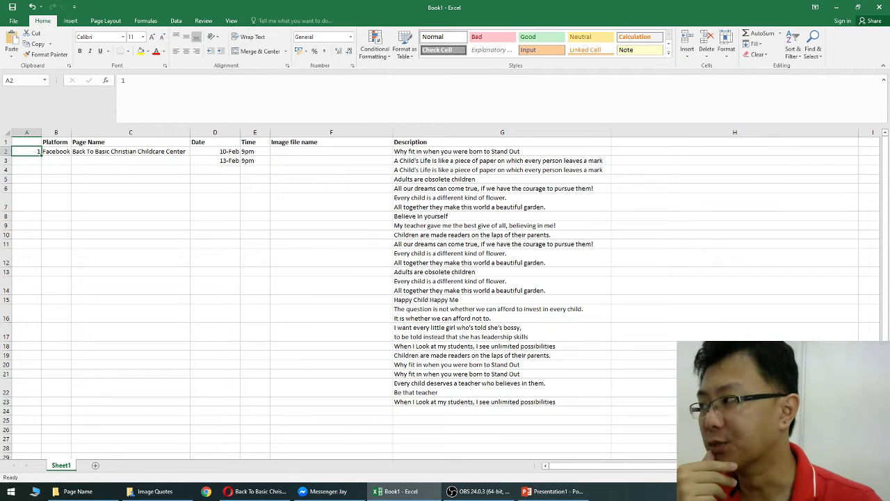
left_click_drag(42, 155, 69, 407)
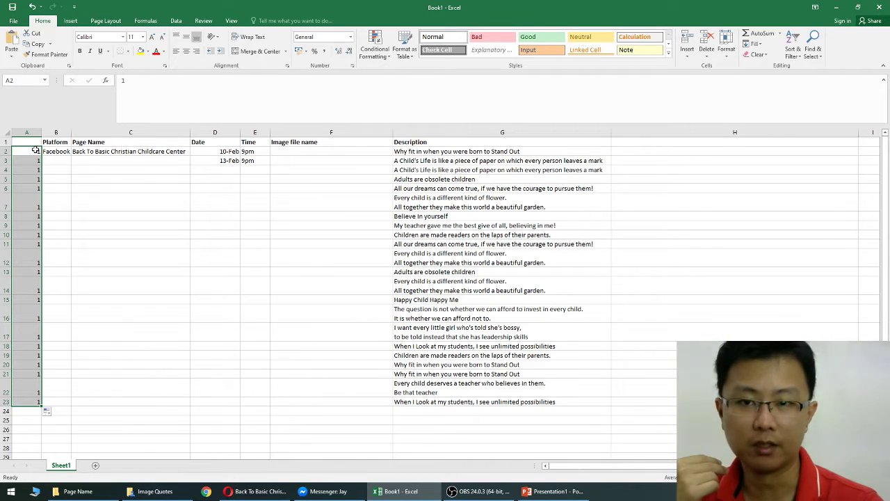
left_click(46, 411)
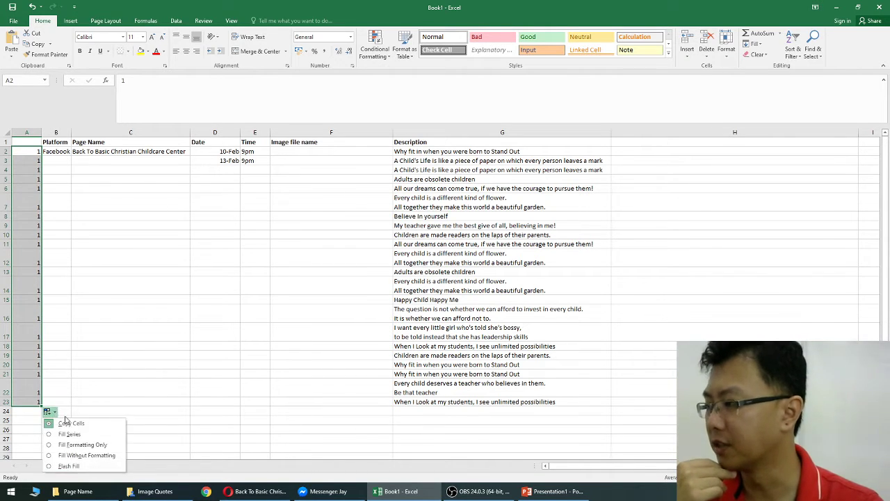
left_click(70, 433)
left_click(108, 272)
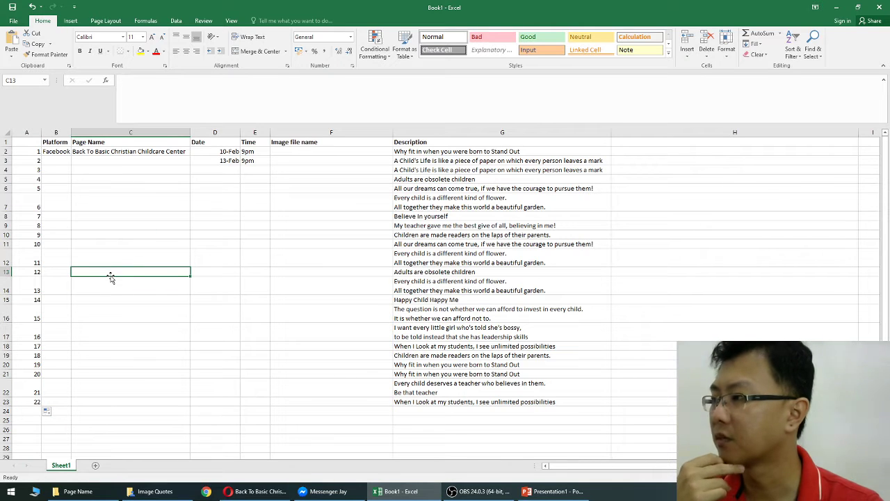
left_click(33, 159)
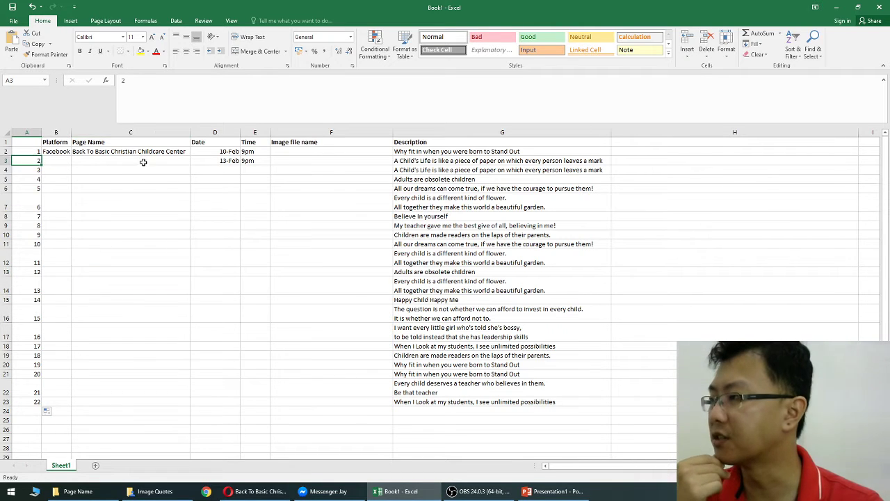
type("0")
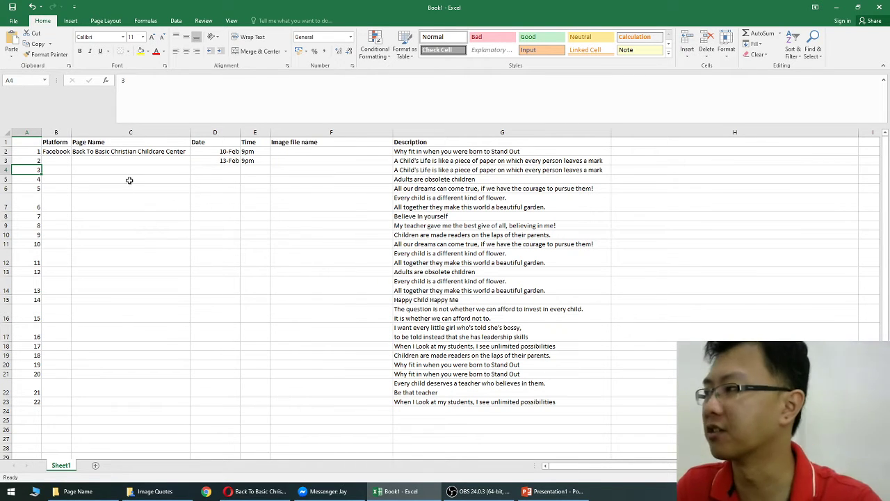
- Copy the platform Facebook and the page name Back To Basic Christian Childcare Center down their columns to row 23
left_click(56, 151)
left_click_drag(71, 156, 72, 410)
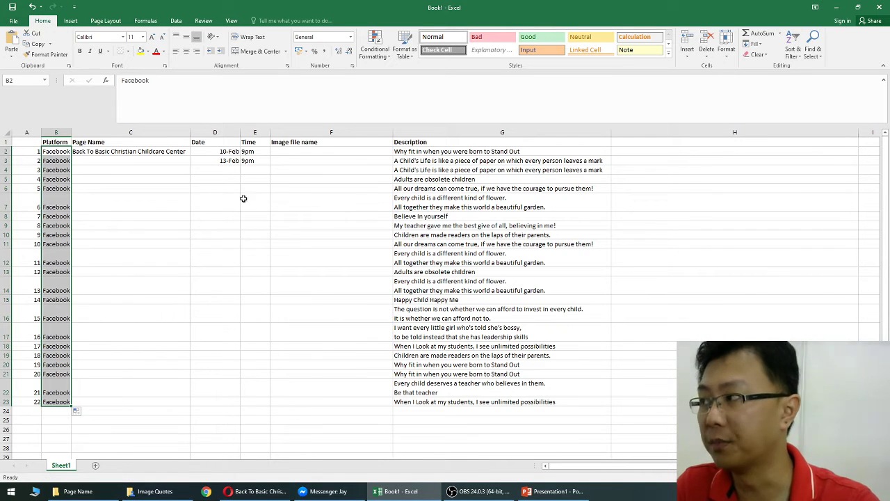
left_click(167, 152)
left_click_drag(189, 156, 189, 407)
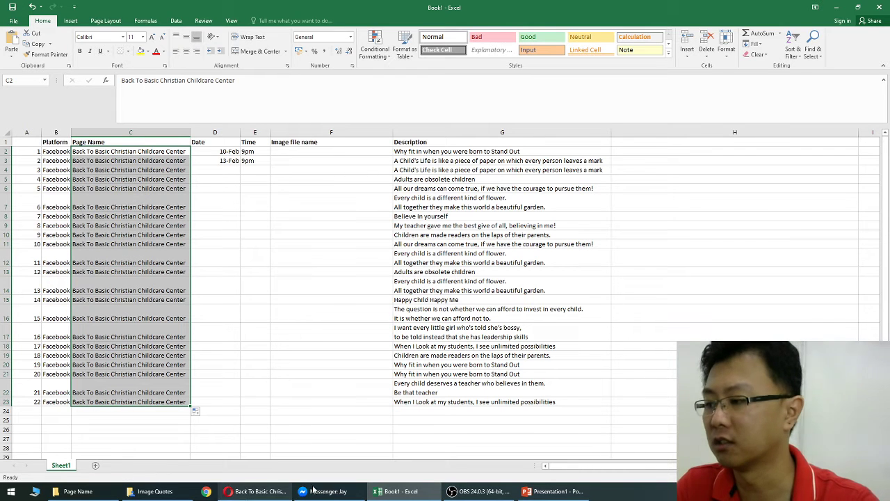
- Check the caption of the December 19 post on the Facebook page against the descriptions in G2:G23 of the workbook
left_click(256, 491)
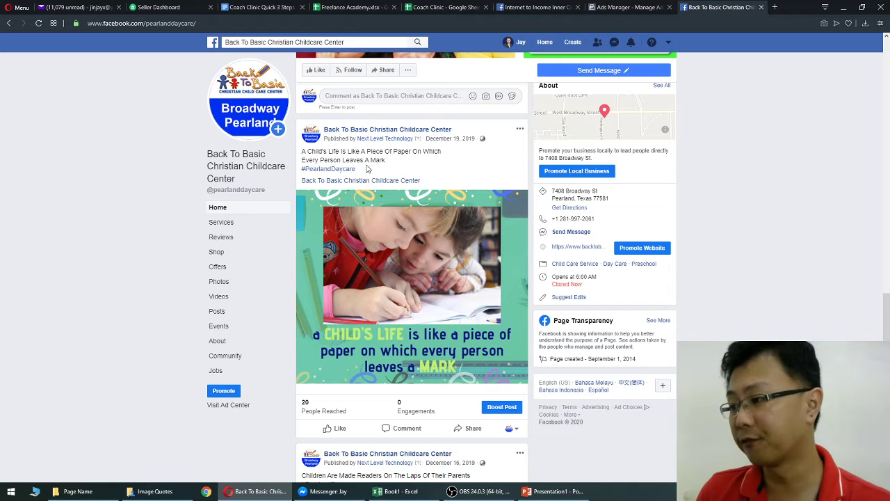
left_click(395, 491)
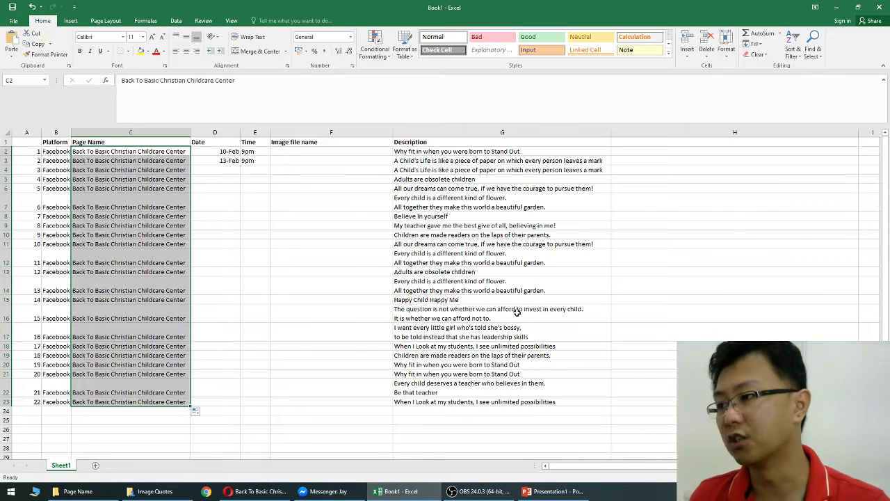
left_click(302, 163)
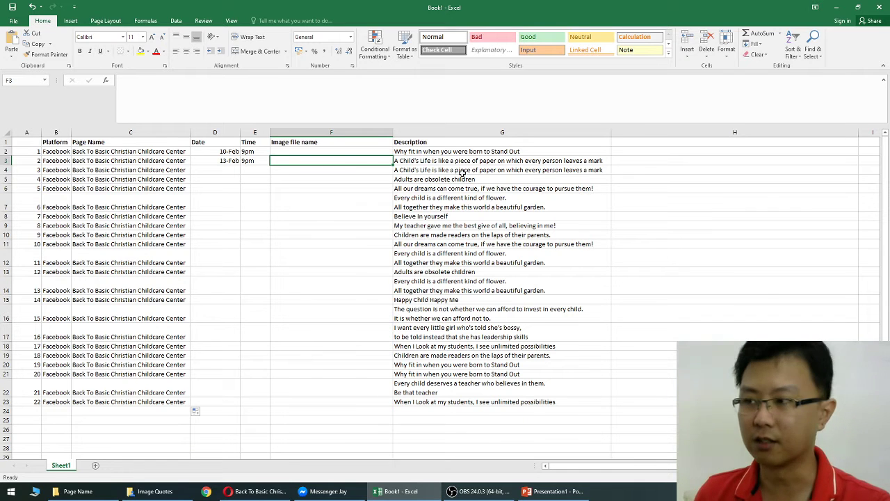
left_click_drag(425, 153, 488, 403)
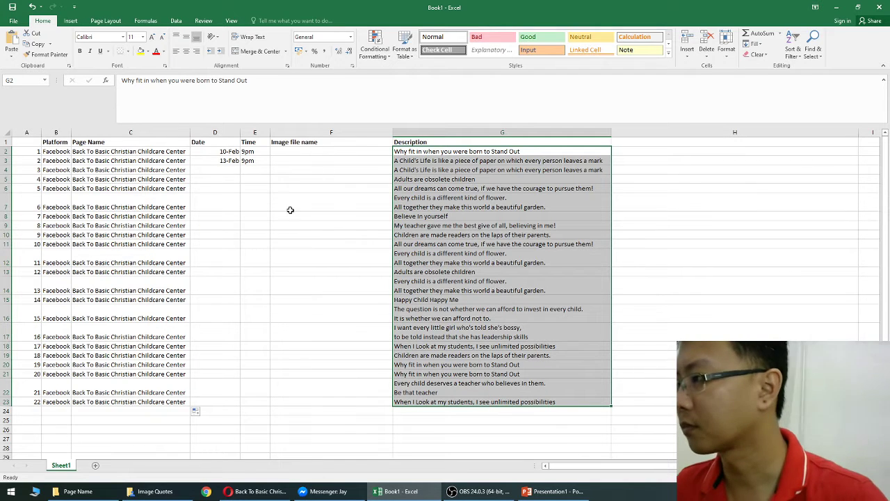
left_click(268, 208)
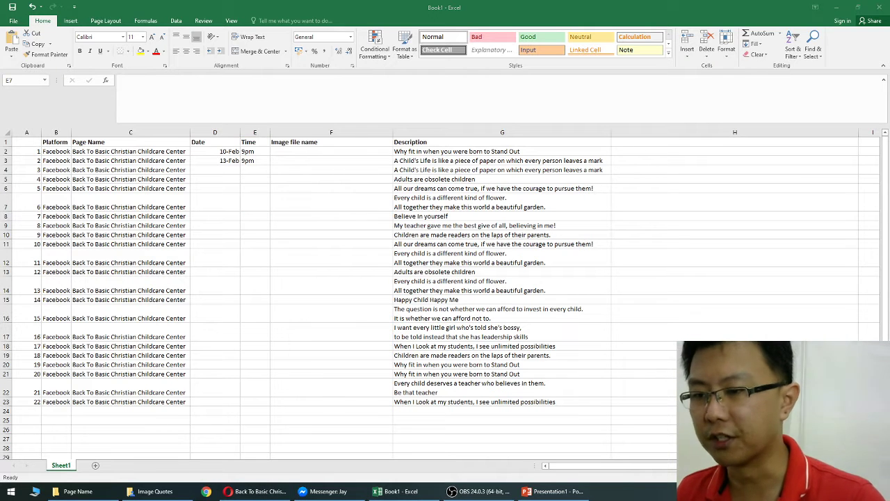
- Check the weekdays in the February 2020 calendar, and copy the 9pm posting time down the Time column to row 23
left_click(861, 491)
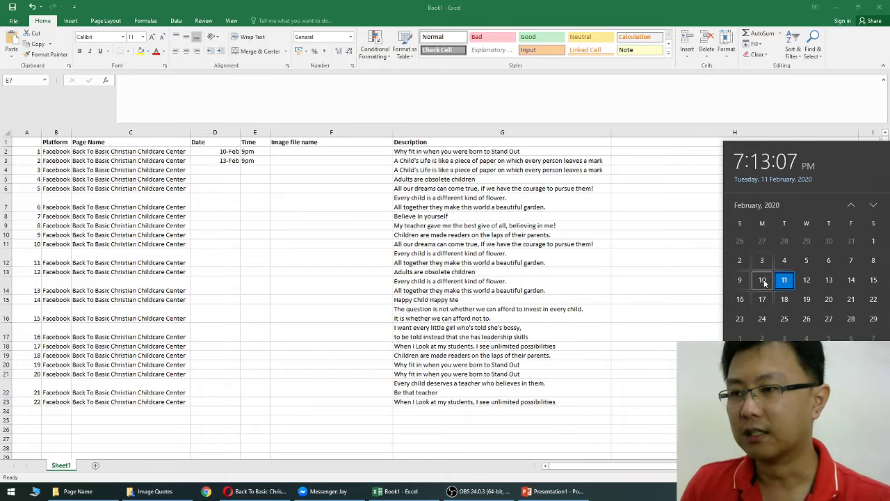
left_click(296, 153)
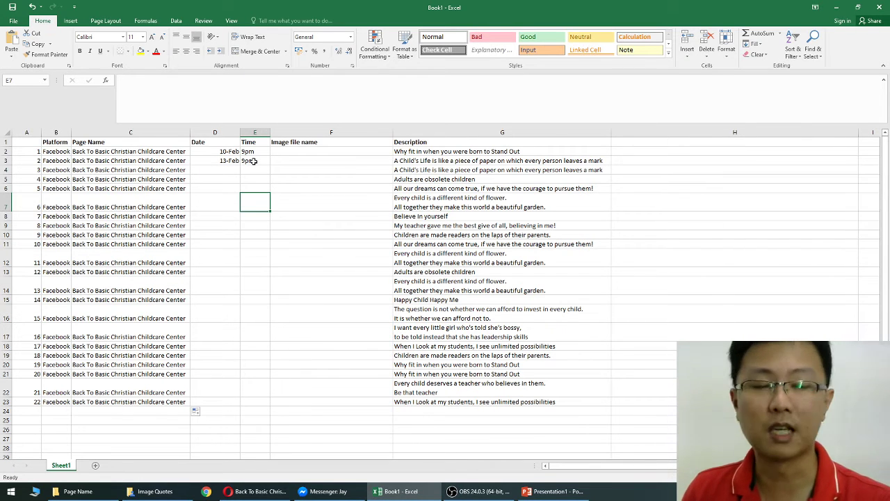
left_click(255, 161)
left_click_drag(269, 163, 273, 408)
left_click(291, 326)
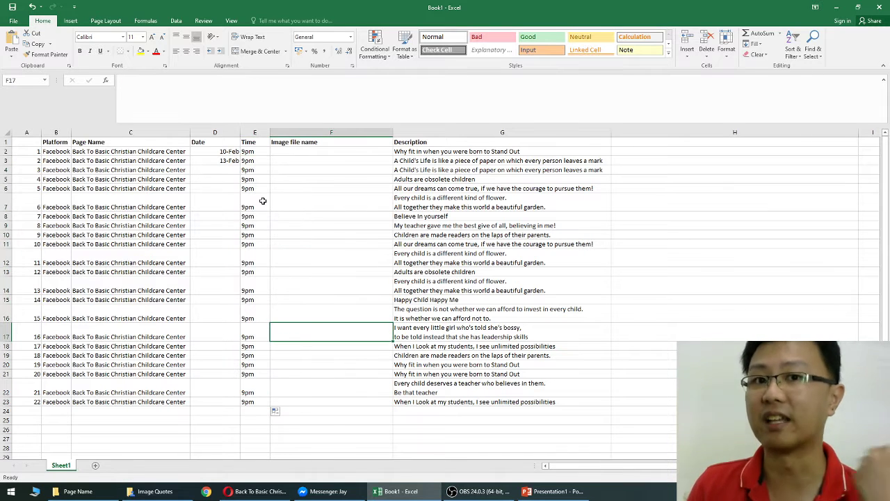
- Enter the formula =D2+7 in D4 to schedule the third post one week after the first
left_click(226, 161)
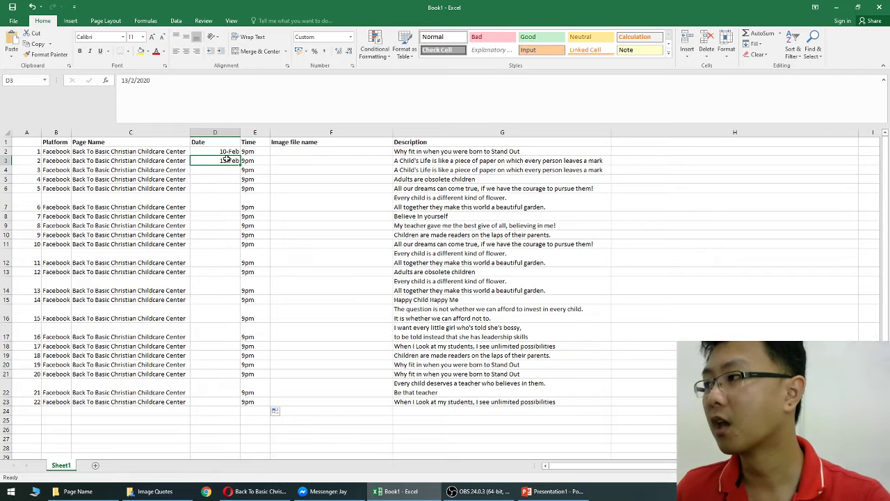
left_click(227, 169)
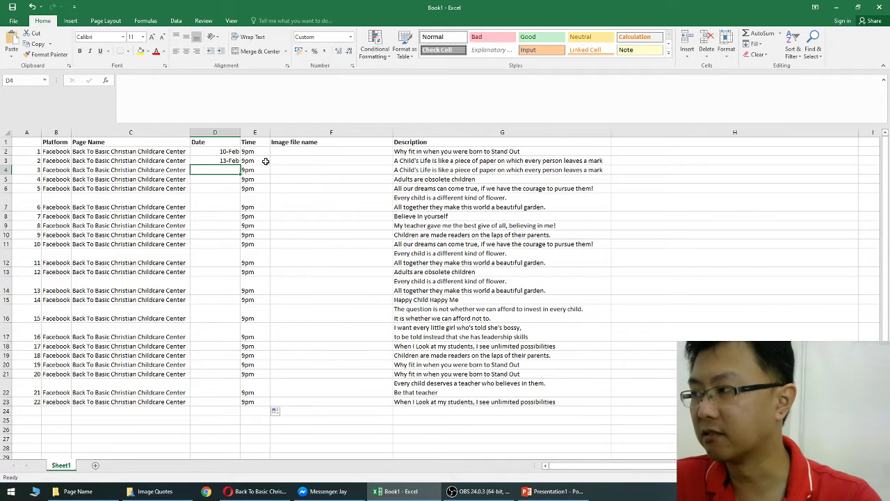
left_click(862, 491)
left_click(235, 162)
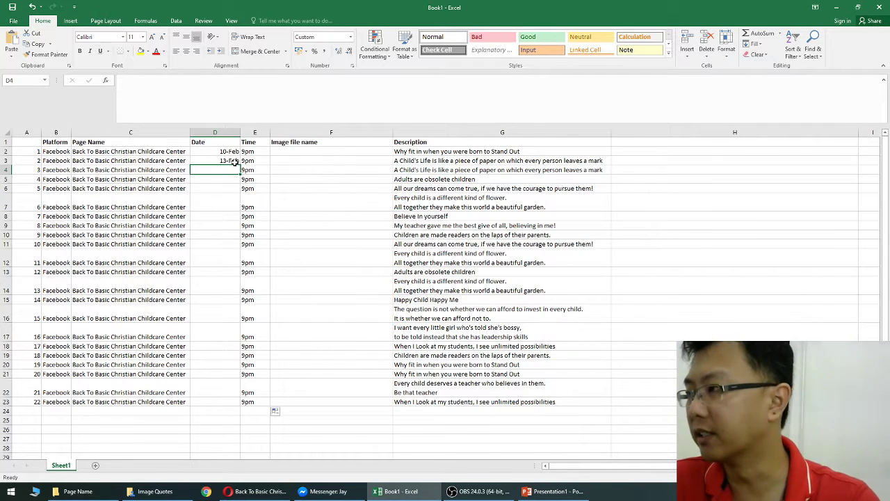
type("=D2+7")
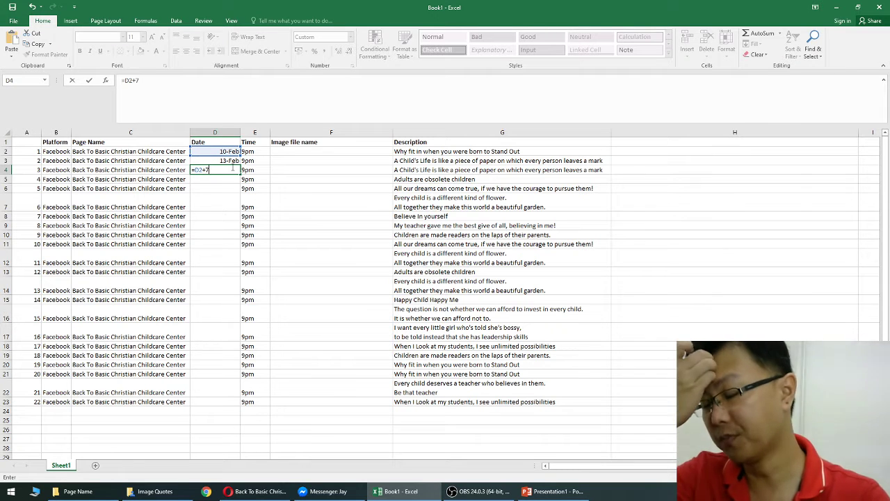
key("Return")
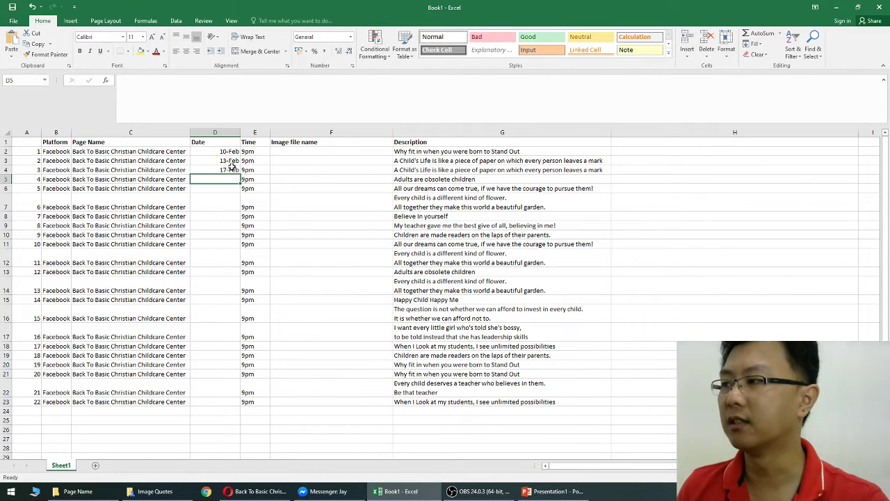
- Fill the date formula in D4 down to D23
left_click(232, 166)
key("ctrl+c")
key("Down")
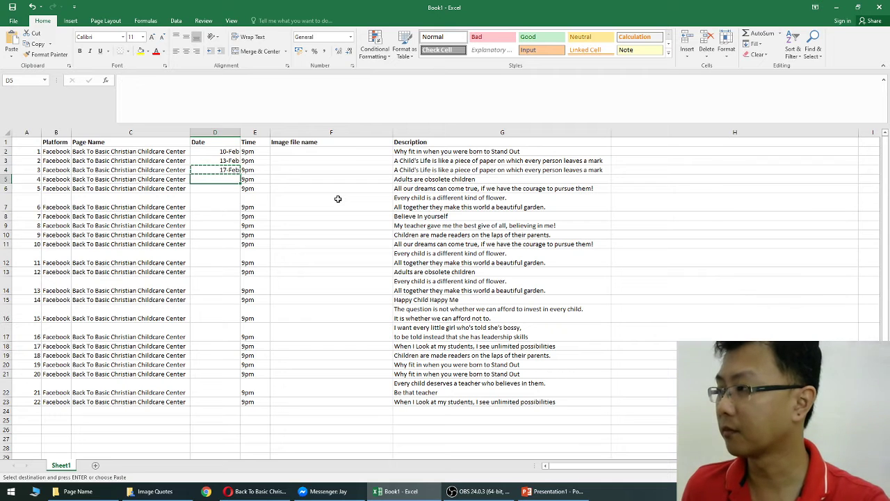
key("Down")
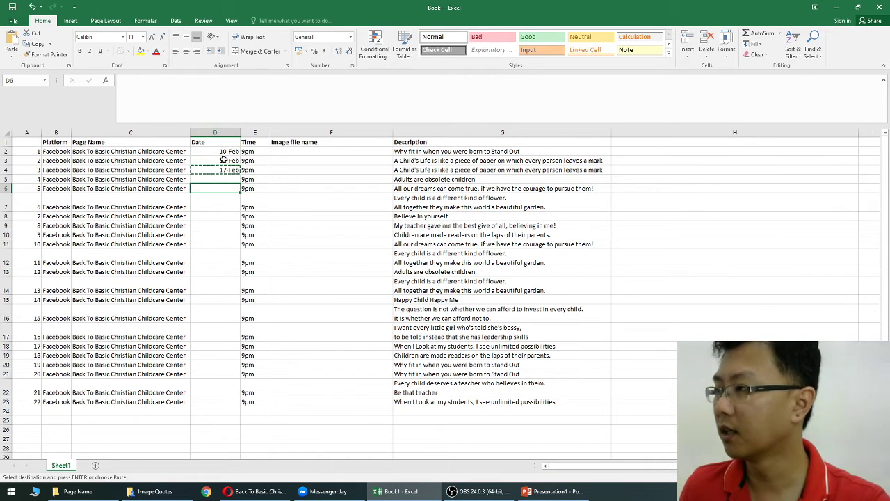
left_click(224, 160)
left_click(228, 169)
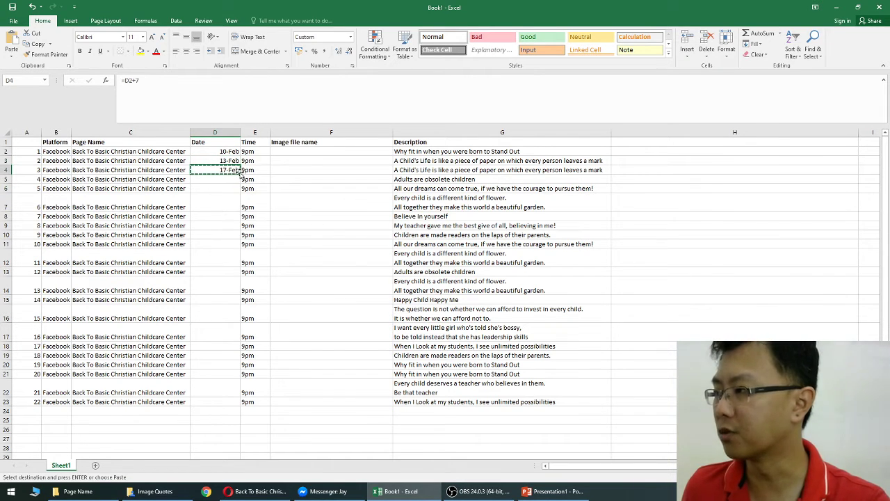
left_click_drag(240, 174, 240, 407)
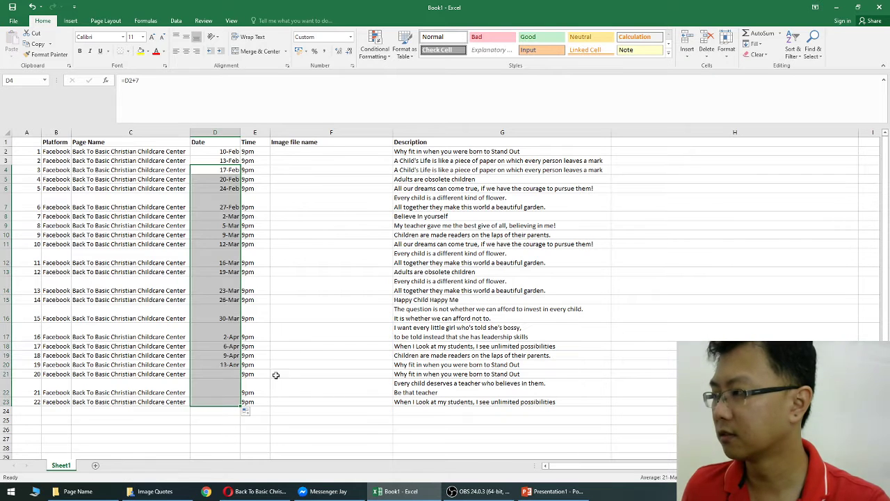
- Check the filled posting dates against the system calendar
left_click(857, 491)
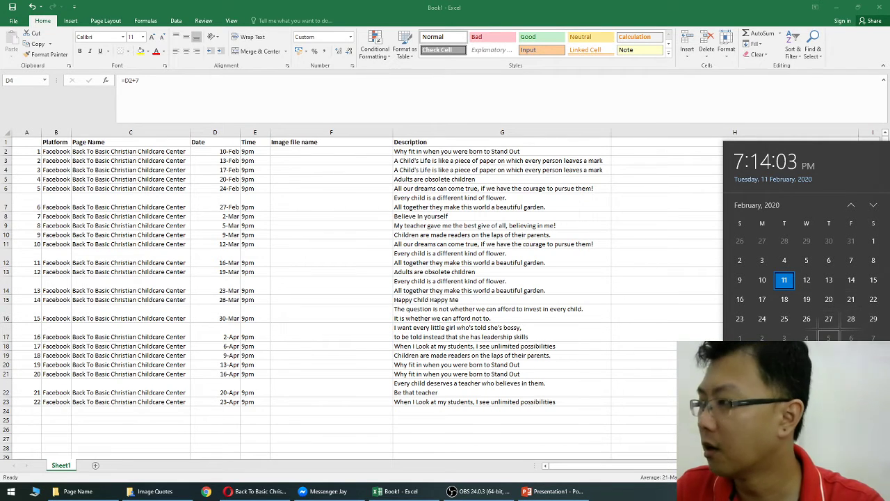
left_click(451, 298)
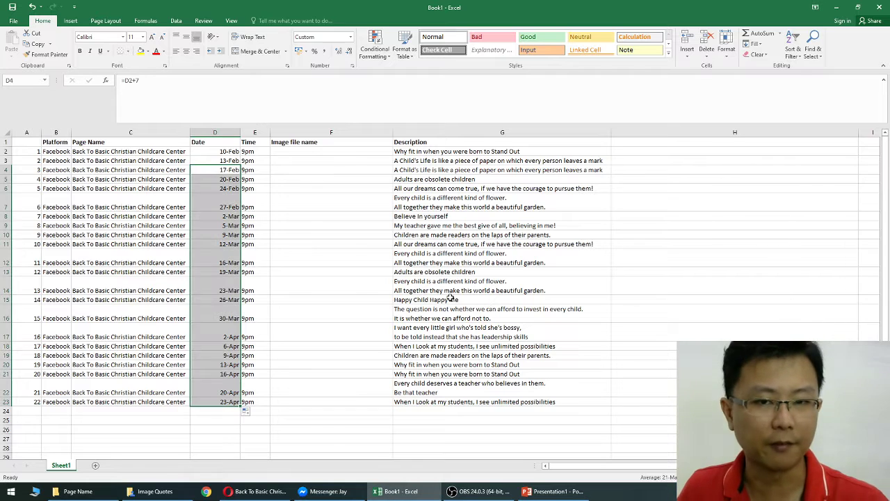
left_click(343, 207)
left_click(297, 153)
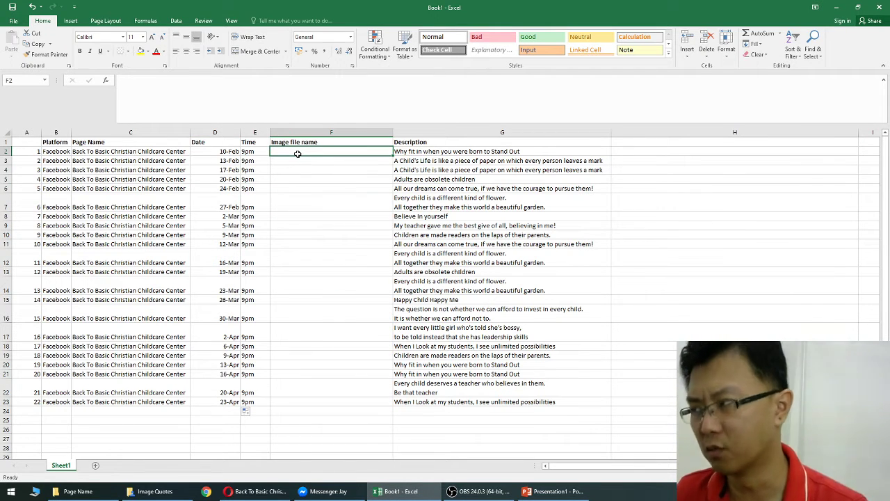
- Left-align the dates and times in D2:E23
left_click_drag(212, 151, 251, 402)
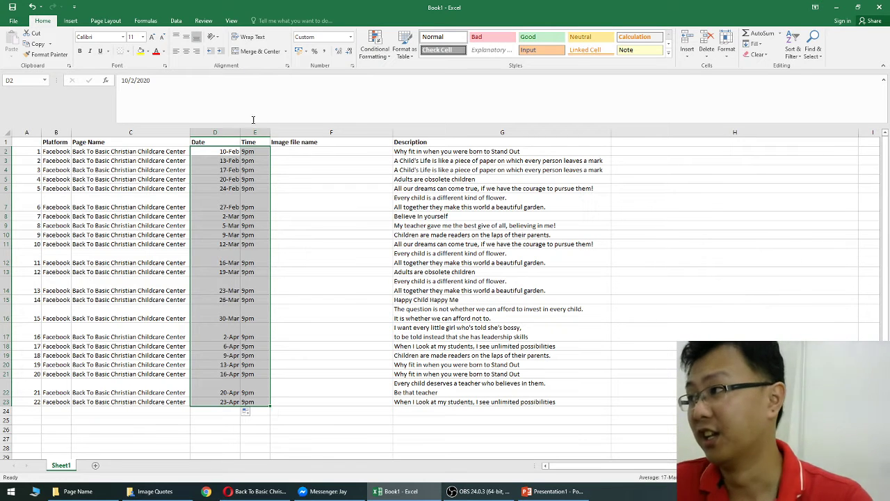
left_click(179, 50)
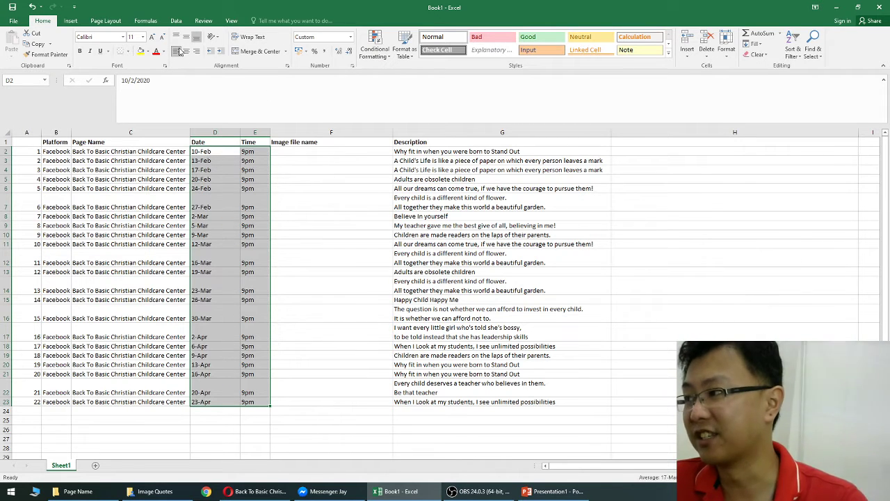
left_click(343, 211)
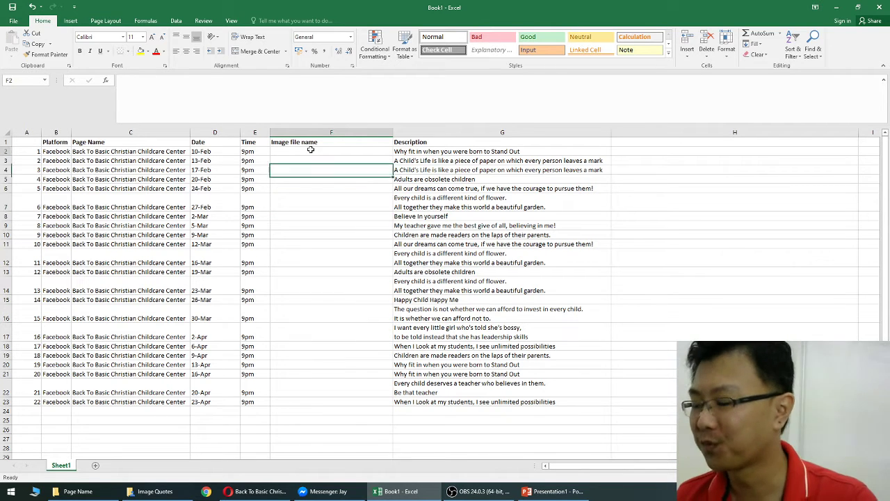
left_click(336, 150)
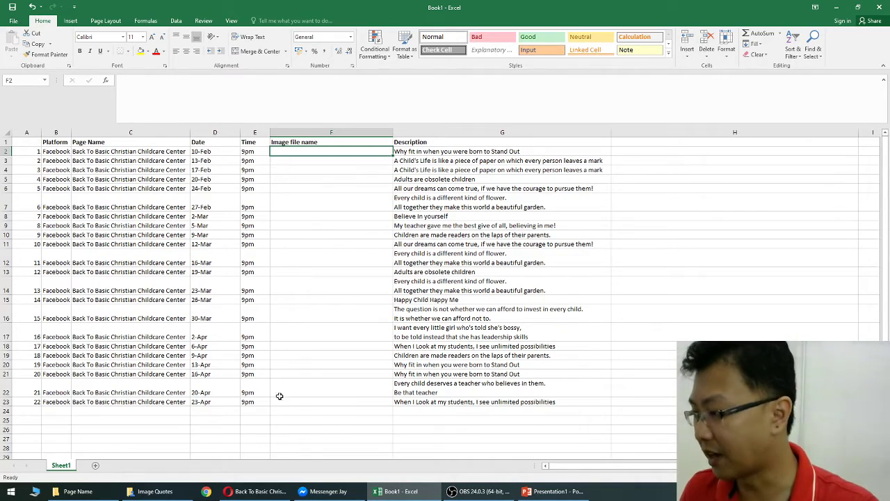
- Examine the Image Quotes images and the Social Media folder structure on drive E through Client Name and Platform Name to Page Name
left_click(150, 490)
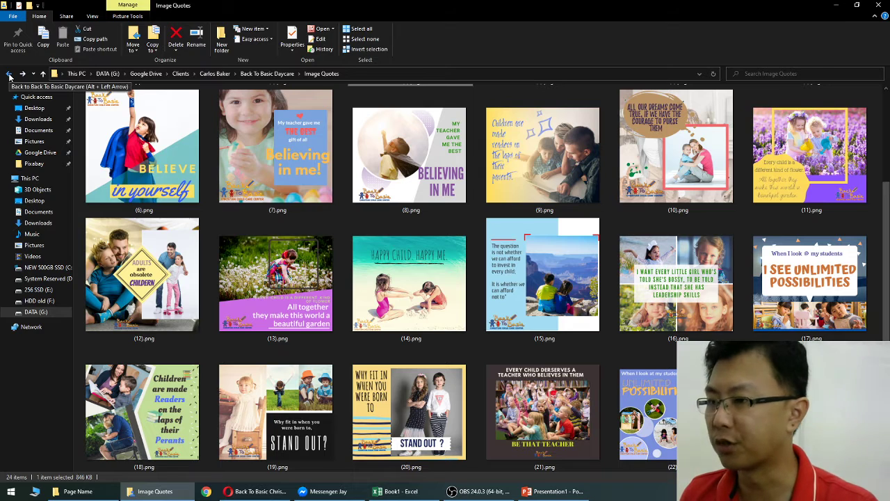
scroll(462, 322, "up", 2)
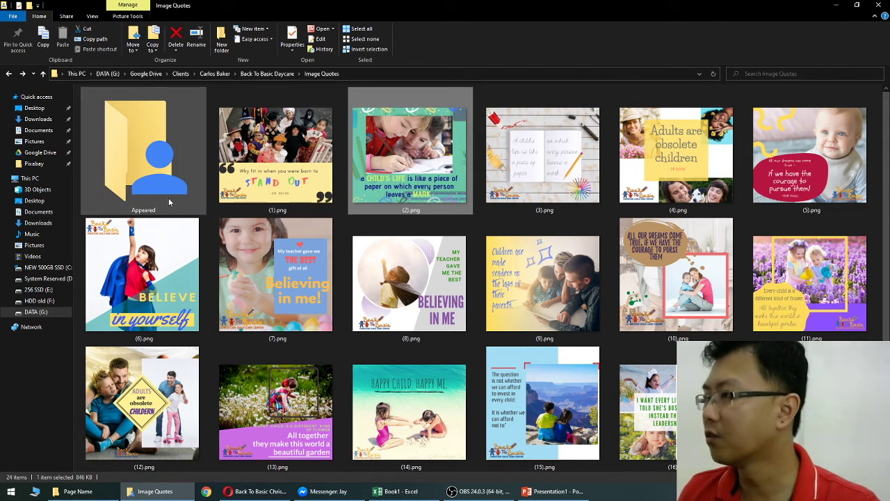
left_click(78, 491)
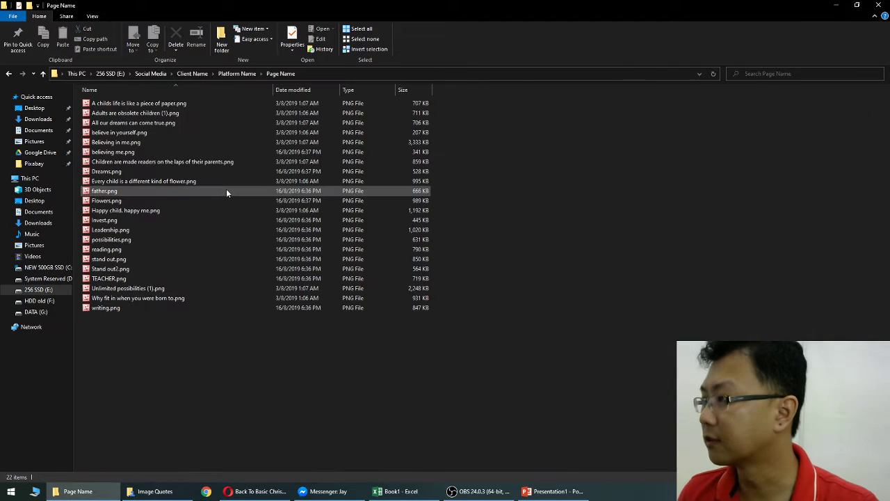
left_click(109, 73)
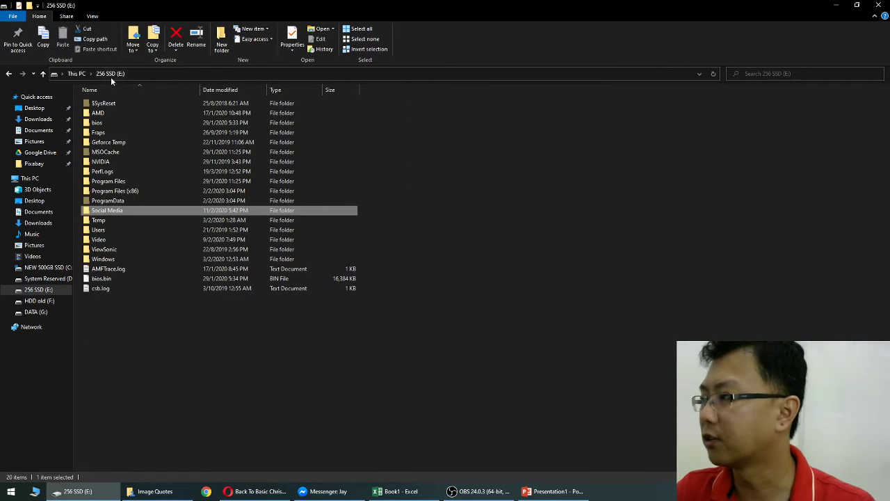
left_click(115, 213)
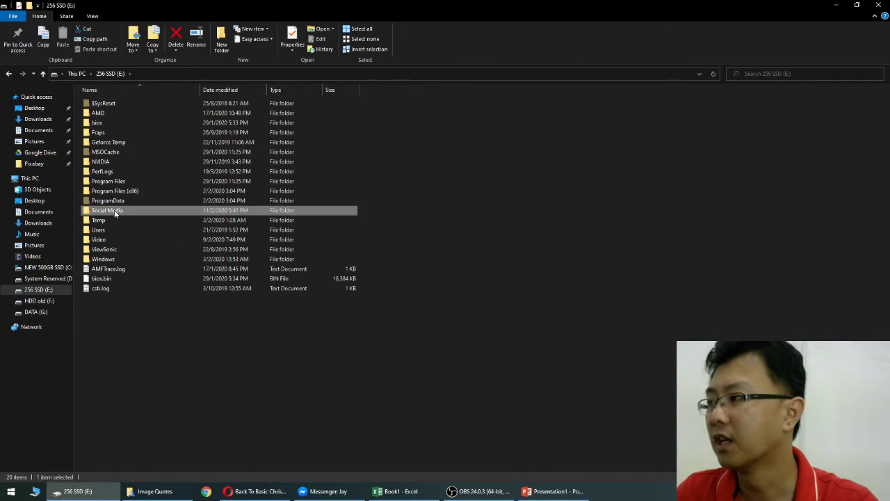
double_click(115, 213)
double_click(108, 104)
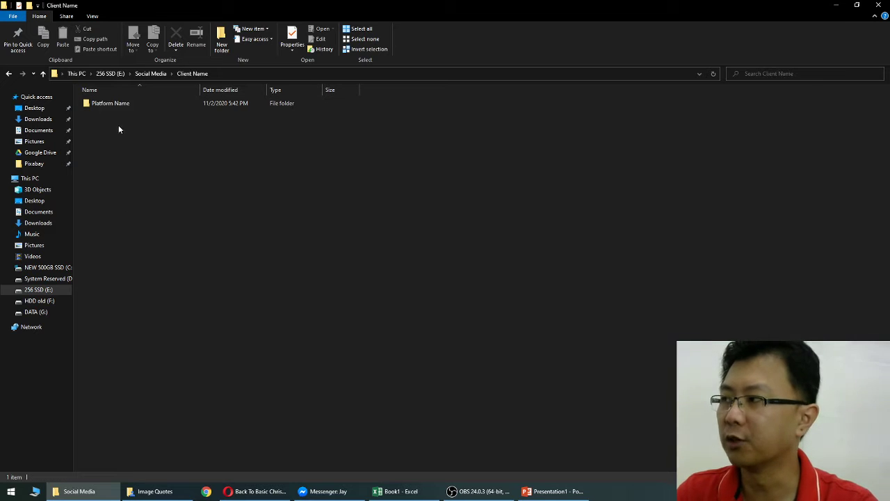
double_click(138, 102)
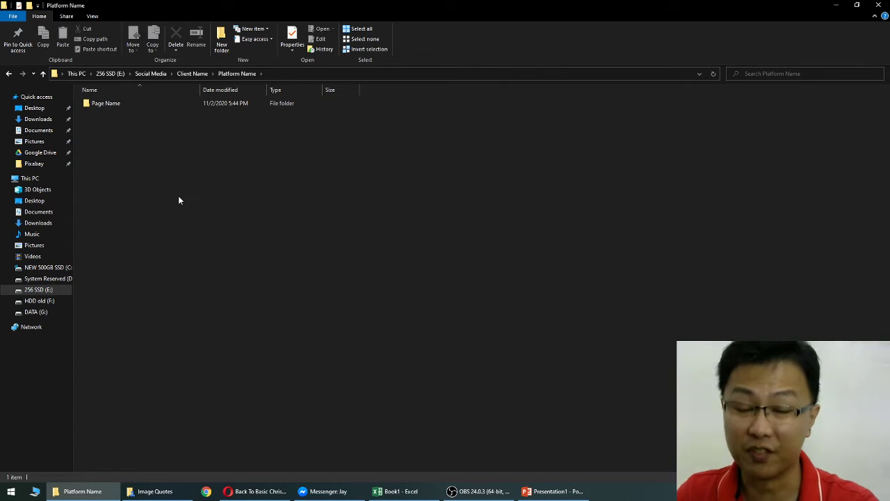
double_click(128, 104)
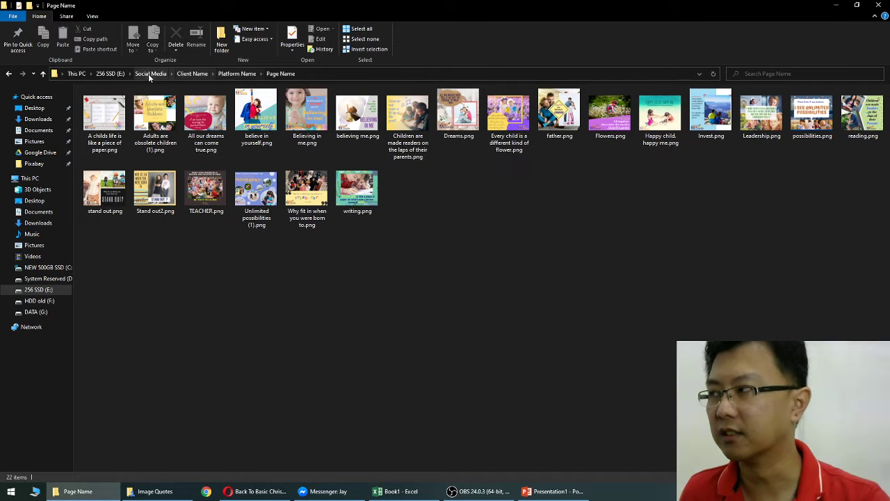
- Switch back to the Book1 workbook, enter the image file name (1.png) in F2 and copy it down to F23
left_click(393, 491)
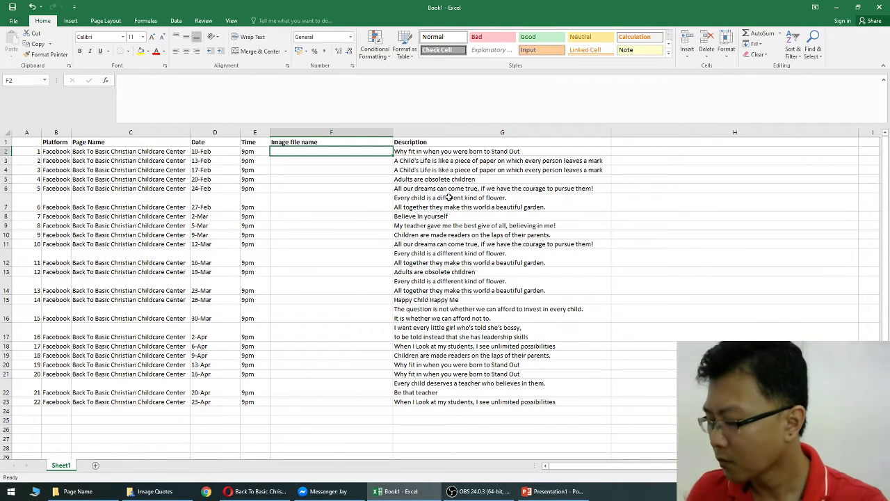
type("(1.png")
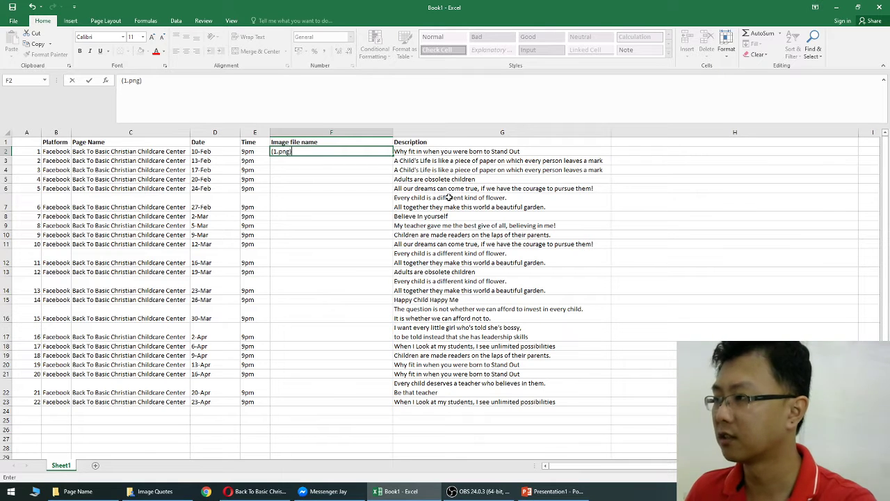
key("Return")
key("Up")
key("ctrl+c")
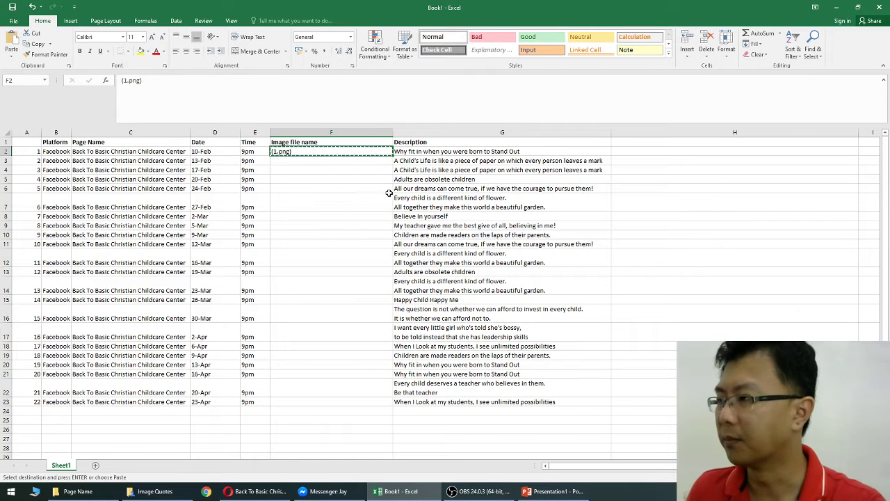
left_click(310, 160)
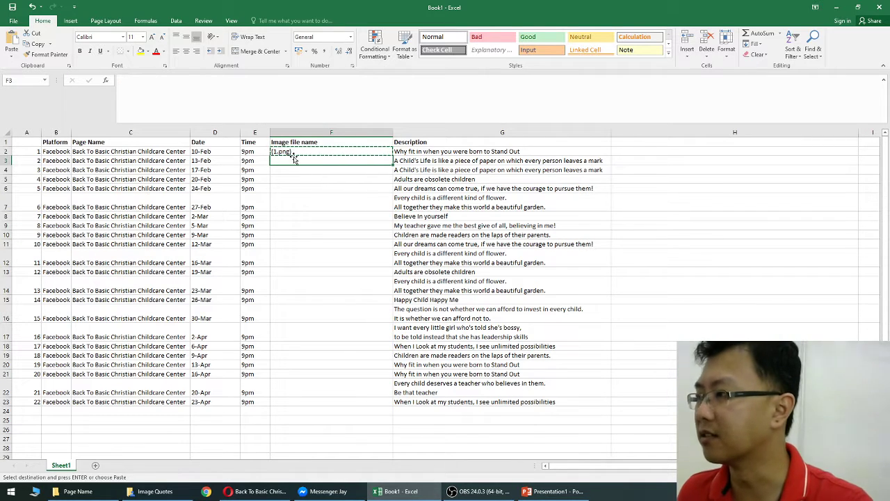
left_click(295, 151)
left_click_drag(394, 156, 395, 412)
- Change the image file names to (2.png) in F3 and (3.png) in F4
left_click(284, 161)
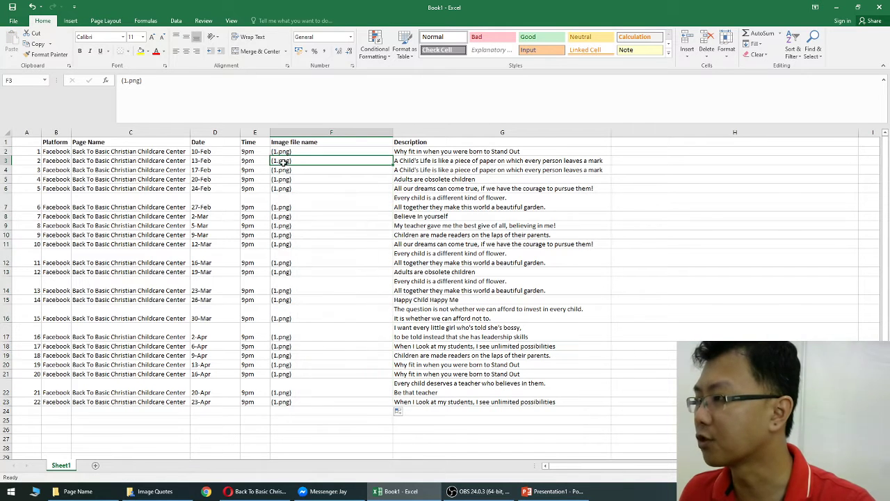
left_click(125, 80)
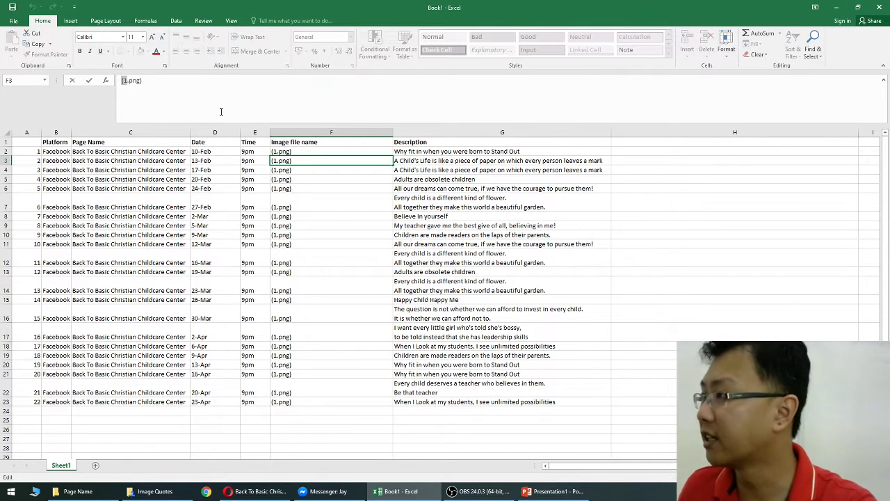
key("Delete")
type("2")
key("Return")
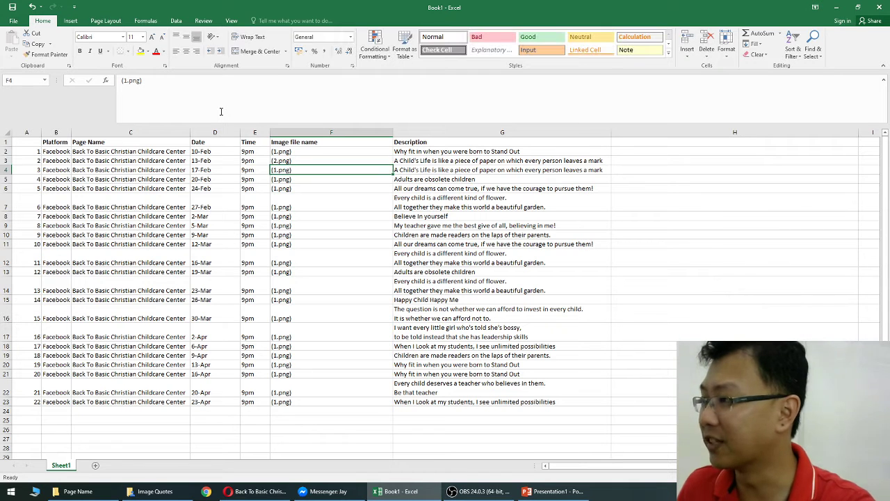
left_click(125, 80)
key("Delete")
type("3")
key("Return")
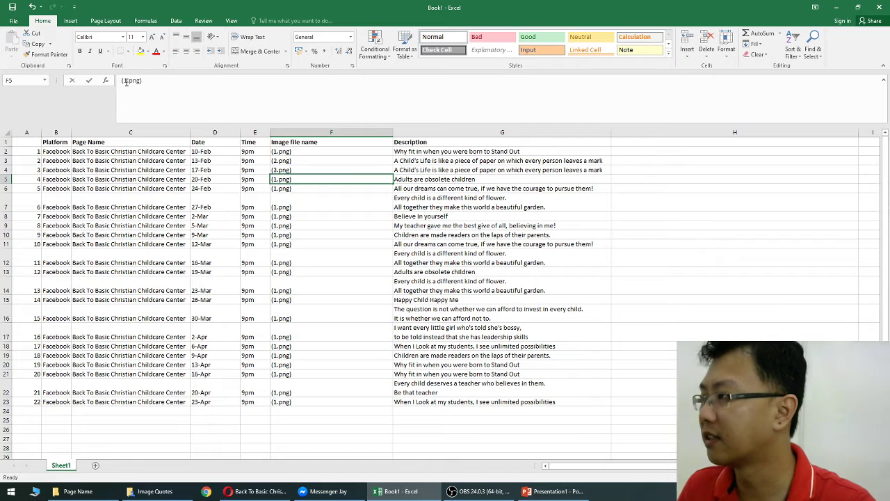
- Change the image file name in F5 to (4.png)
left_click(125, 80)
key("Delete")
type("4")
key("Return")
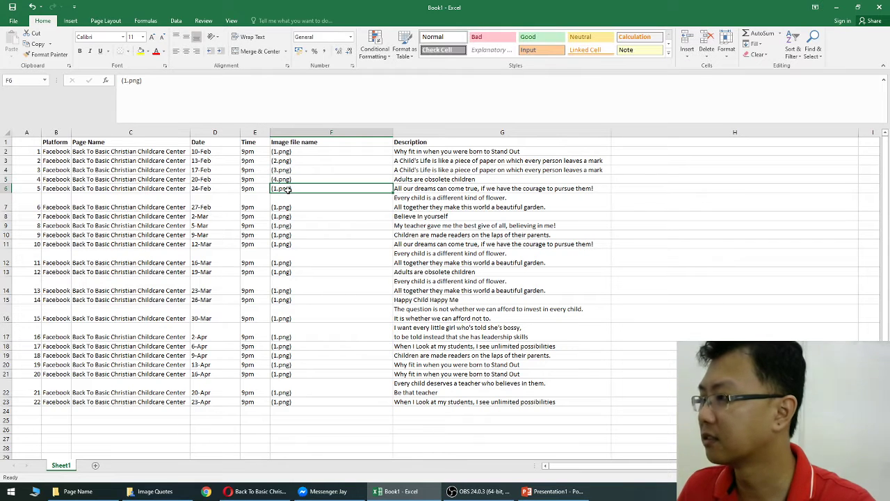
- Replace F2 with the formula =CONCATENATE(A2,".png") and fill it down to F23
left_click(292, 150)
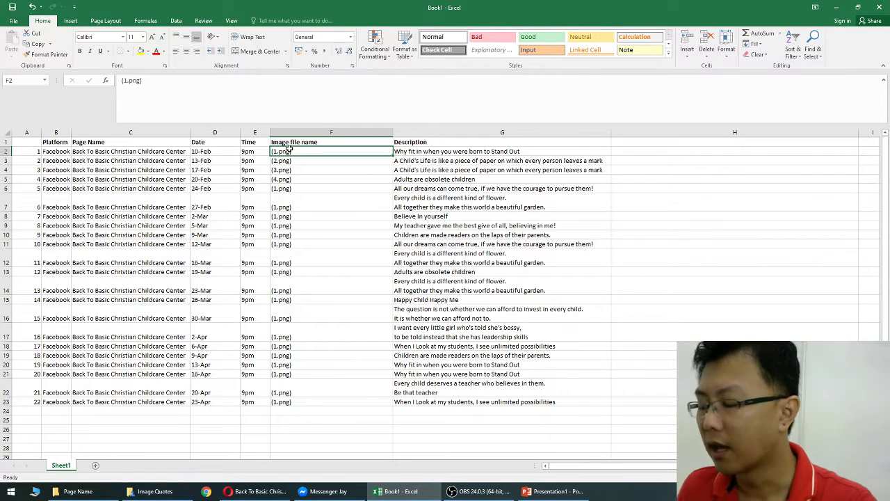
type("=con")
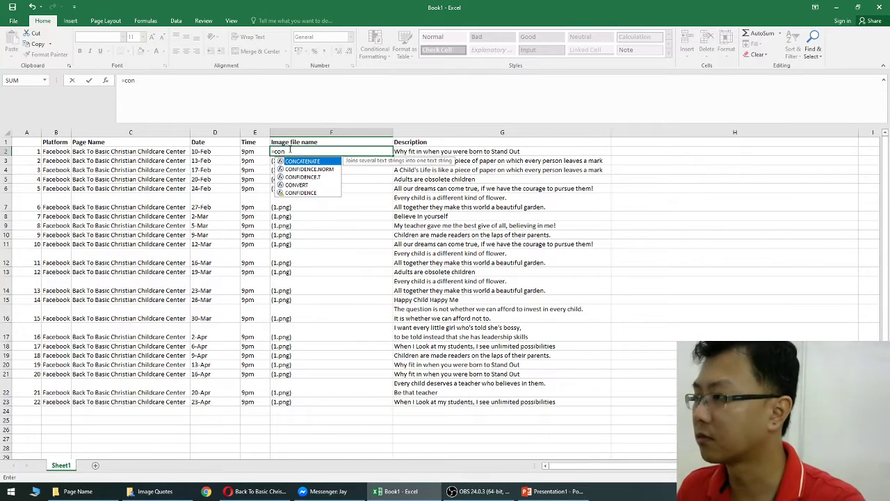
key("Tab")
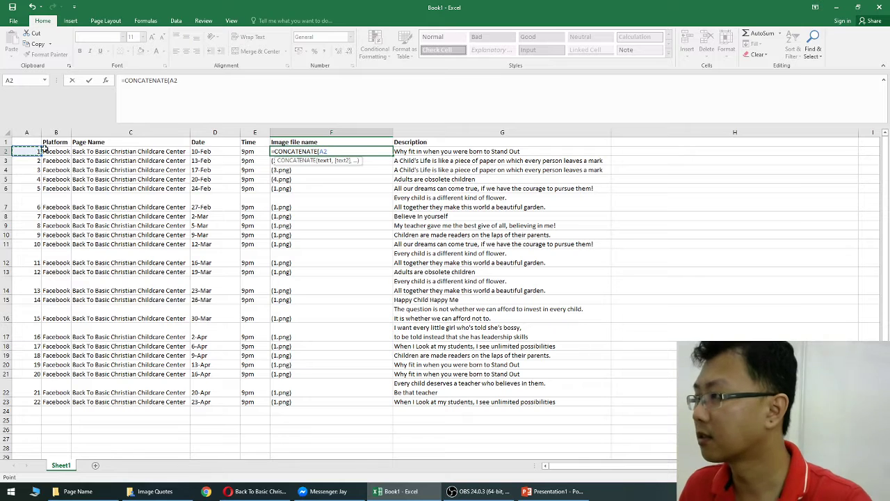
type(",\"")
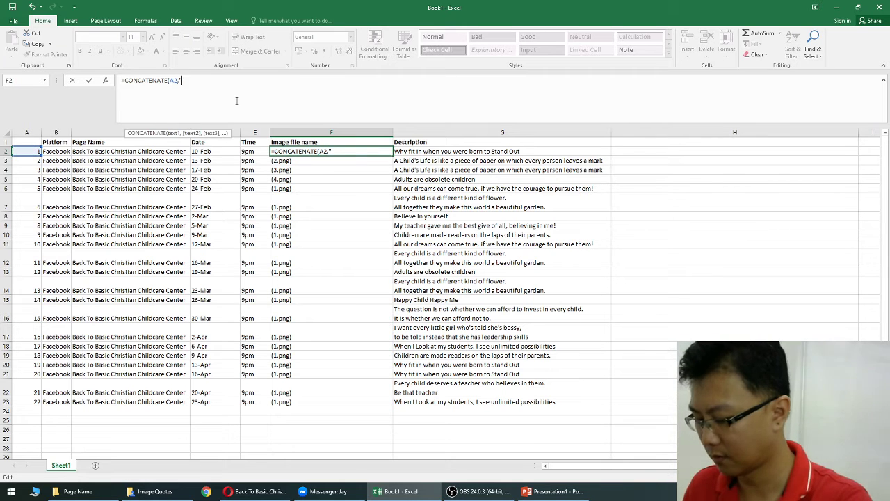
type(".pon")
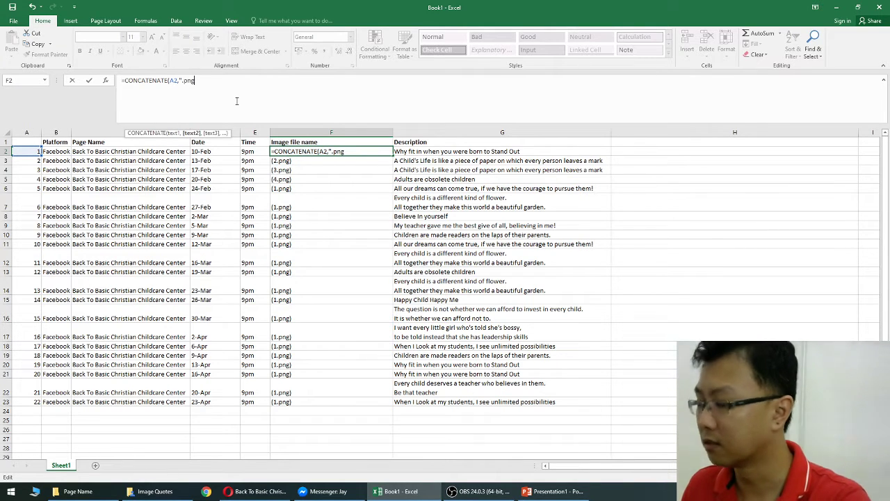
type("\"")
key("Return")
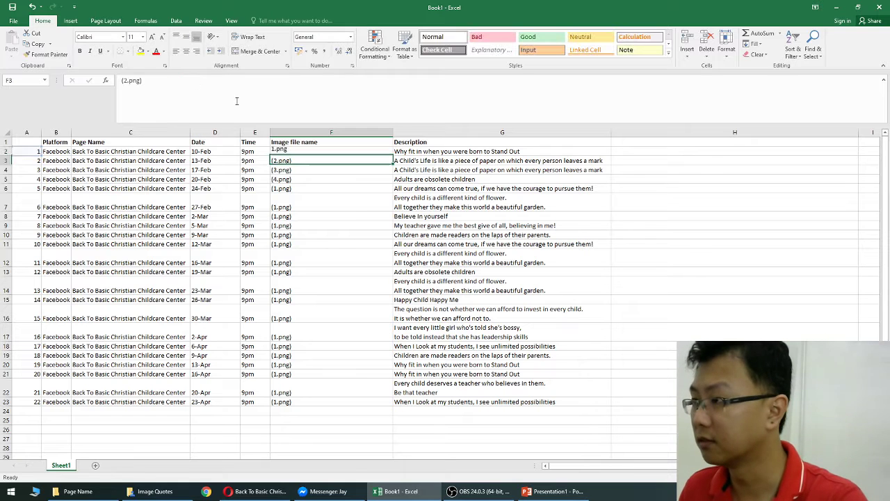
left_click(317, 152)
left_click_drag(393, 155, 393, 406)
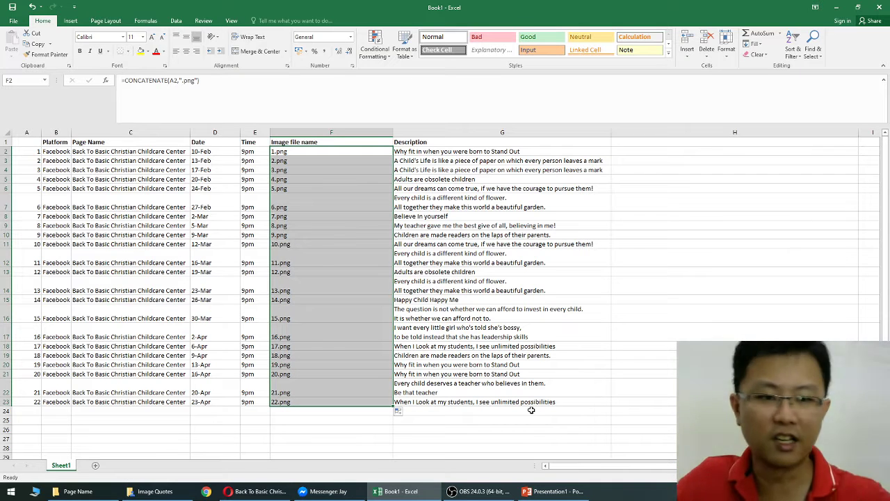
- Check the formula in F2 against the number in A2 and fit the Image file name column's width to its contents
left_click(320, 143)
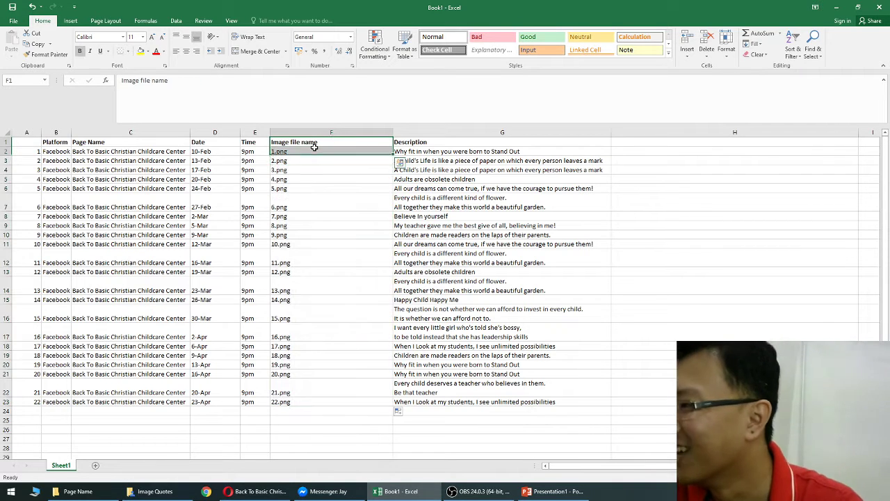
left_click(319, 152)
left_click(35, 153)
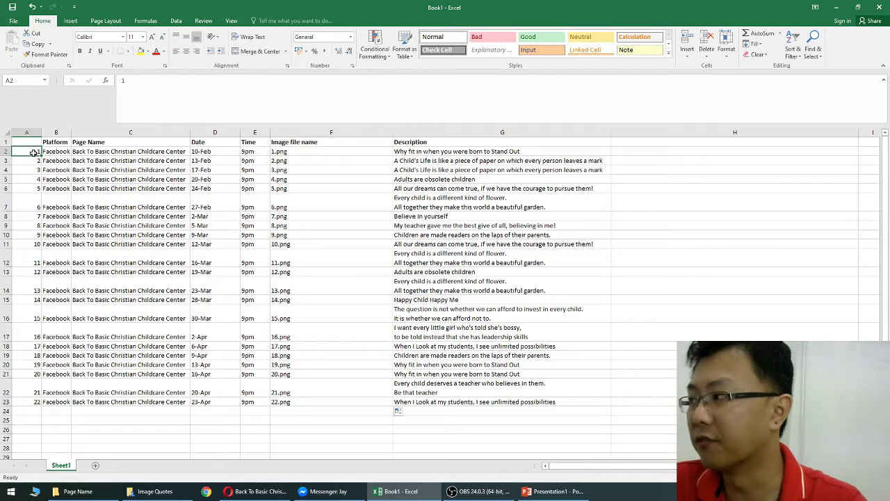
left_click(274, 149)
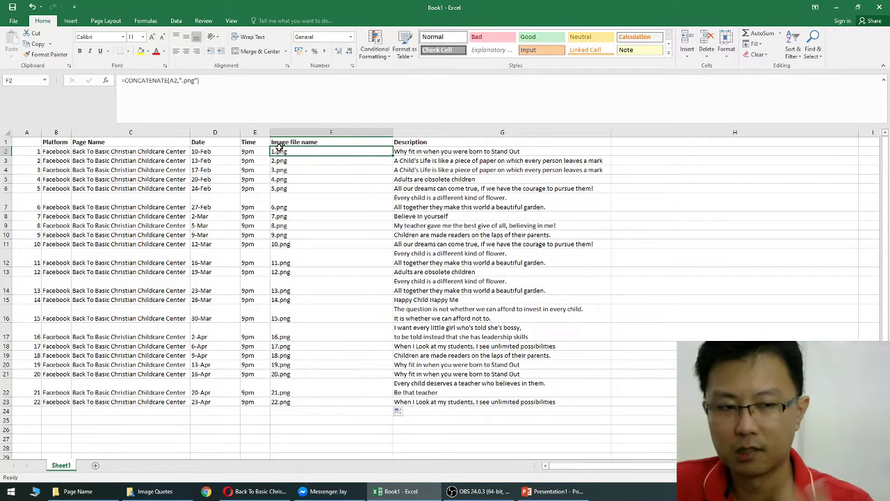
left_click(633, 252)
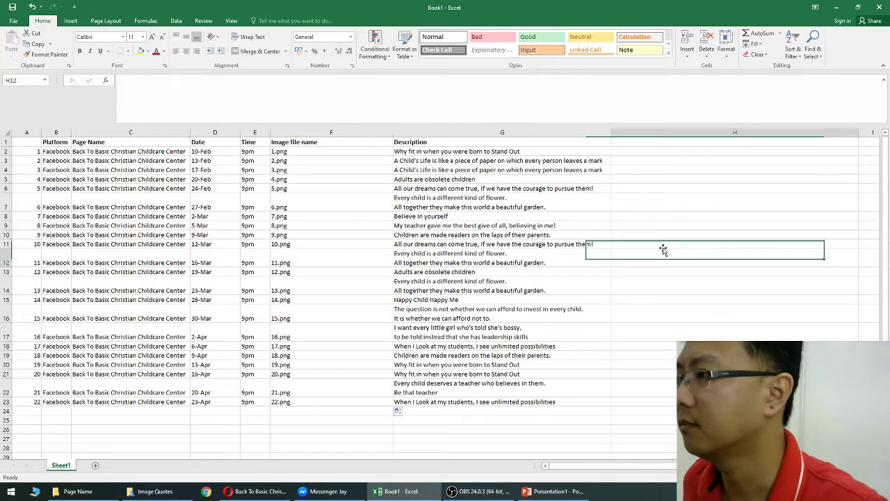
double_click(394, 131)
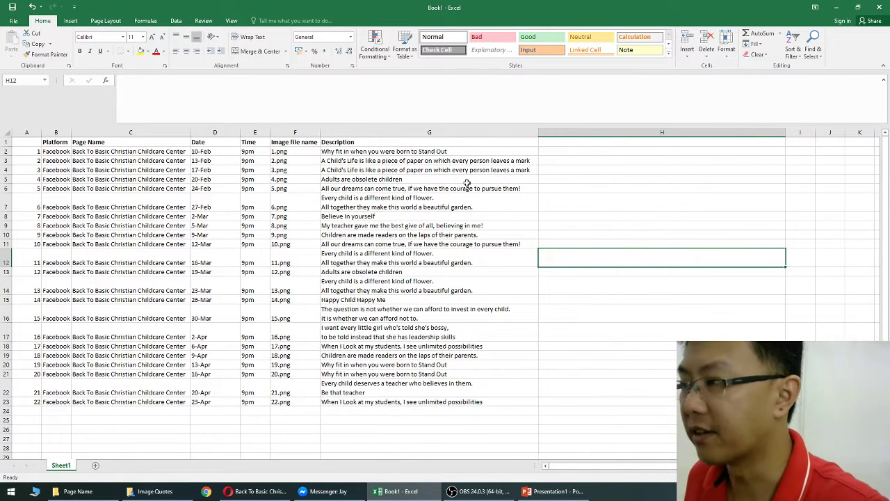
- Look at the first description in G2, switch to the Facebook page in Opera and examine the caption of the December 19, 2019 post
left_click(446, 202)
left_click(371, 152)
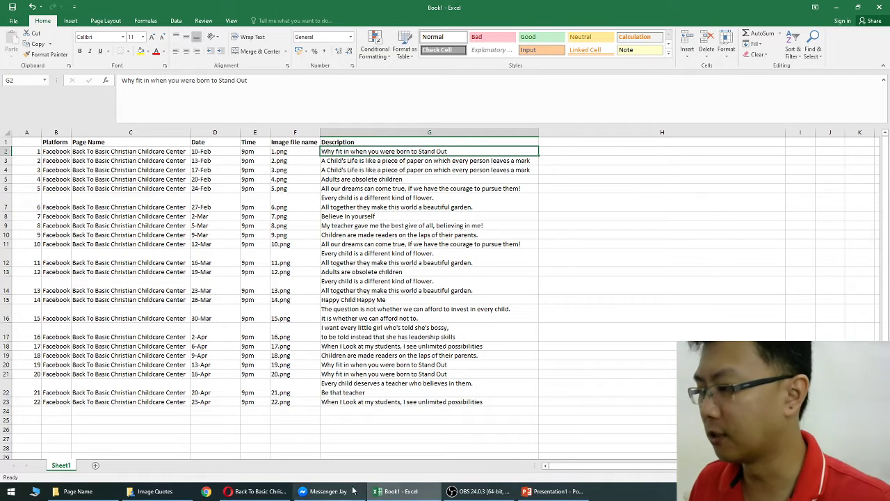
left_click(254, 492)
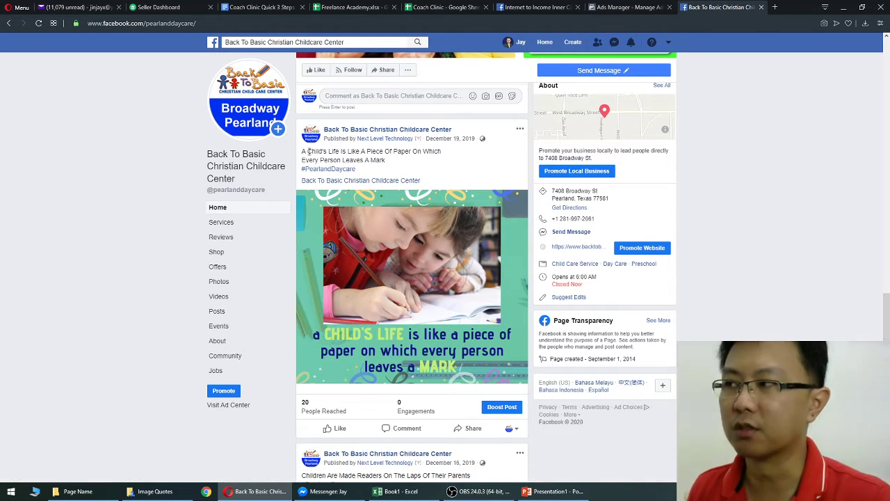
left_click_drag(303, 151, 386, 160)
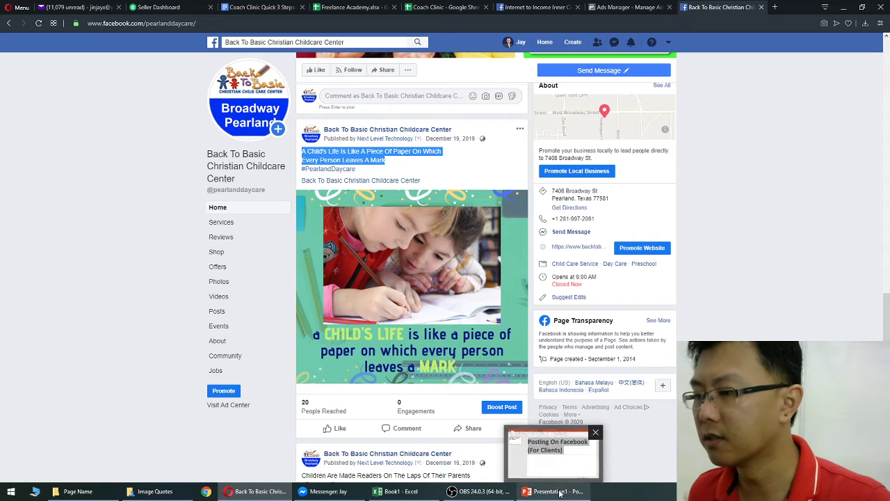
- Switch back to the Book1 workbook in Excel and copy the descriptions in G2:G23
left_click(427, 495)
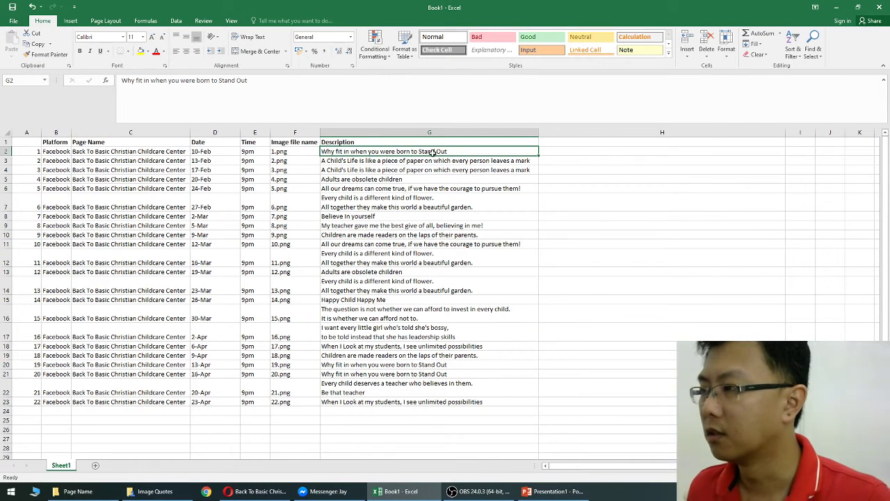
left_click_drag(433, 151, 445, 404)
key("ctrl+c")
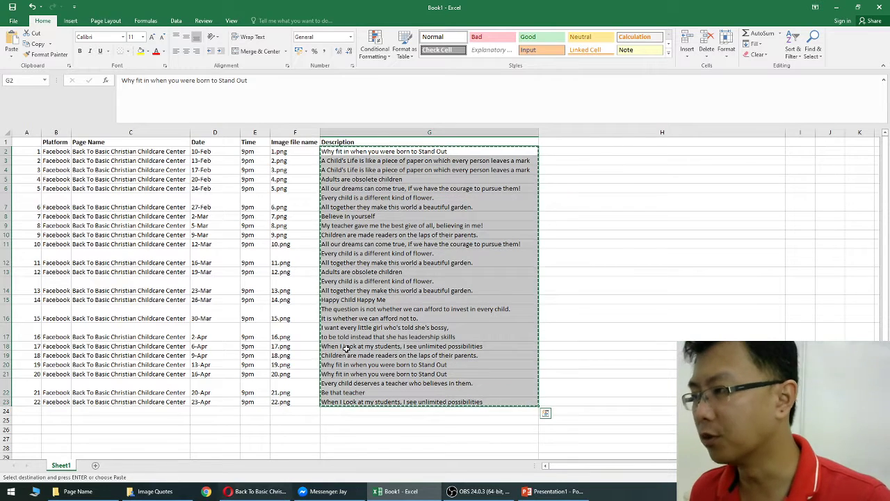
- Switch to Opera, search for grammarly in a new tab and open the Grammarly free writing assistant site
left_click(278, 492)
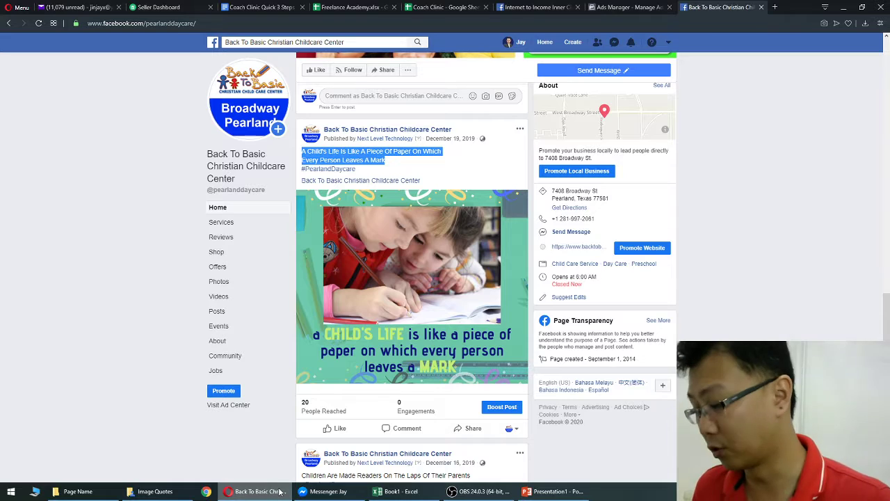
key("ctrl+t")
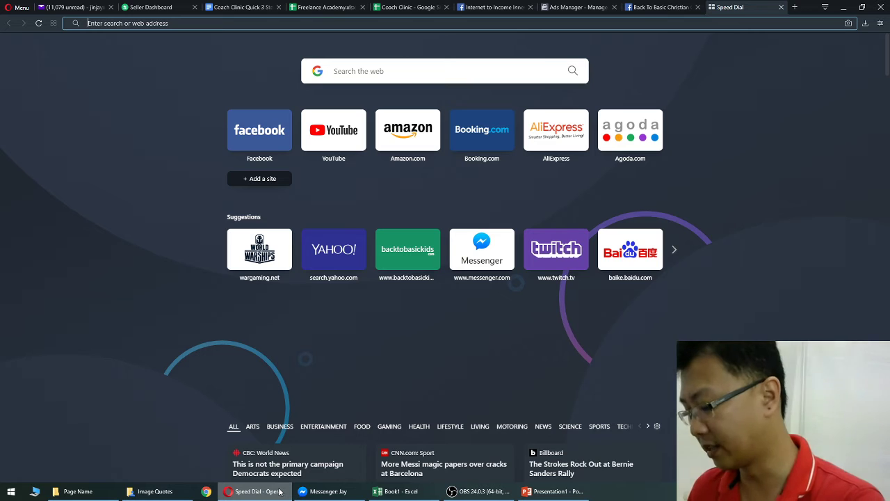
type("gramm")
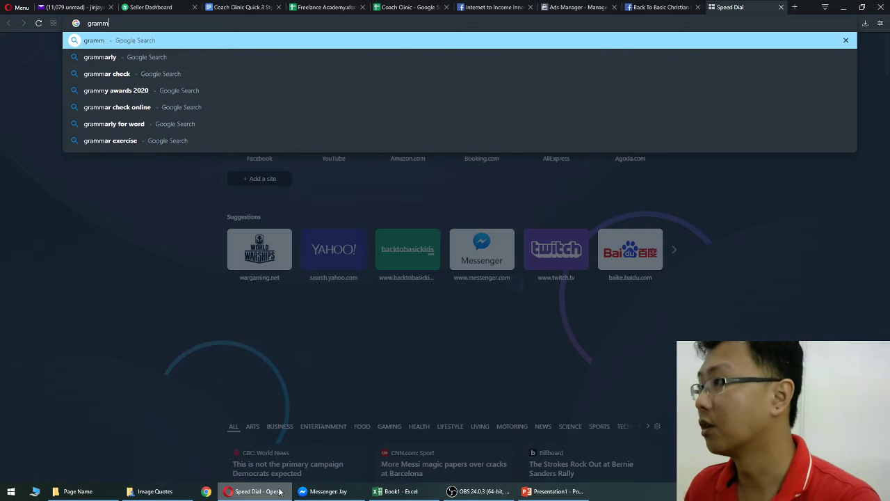
key("Down")
key("Return")
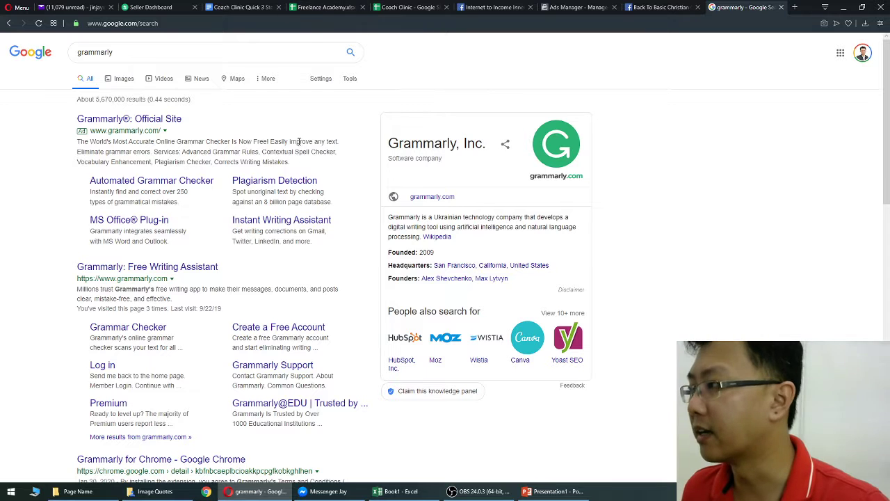
left_click(135, 271)
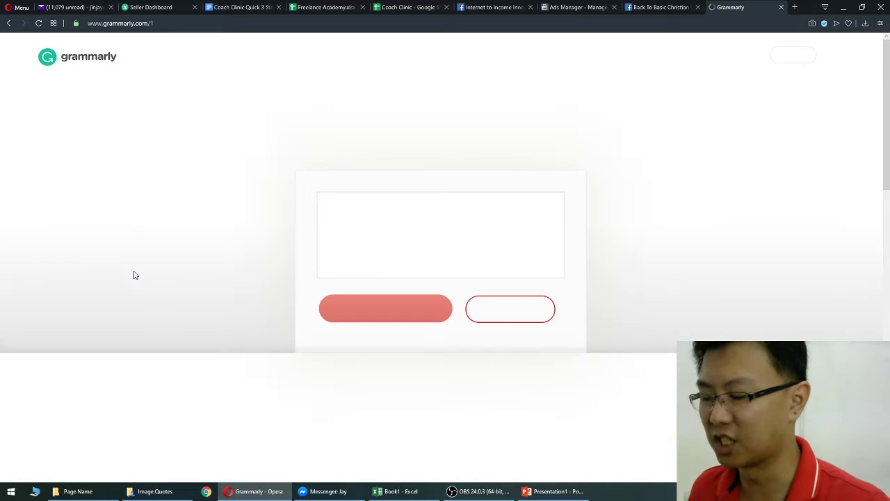
- Check the copied descriptions in Grammarly, review the report of writing issues and close the site
key("ctrl+v")
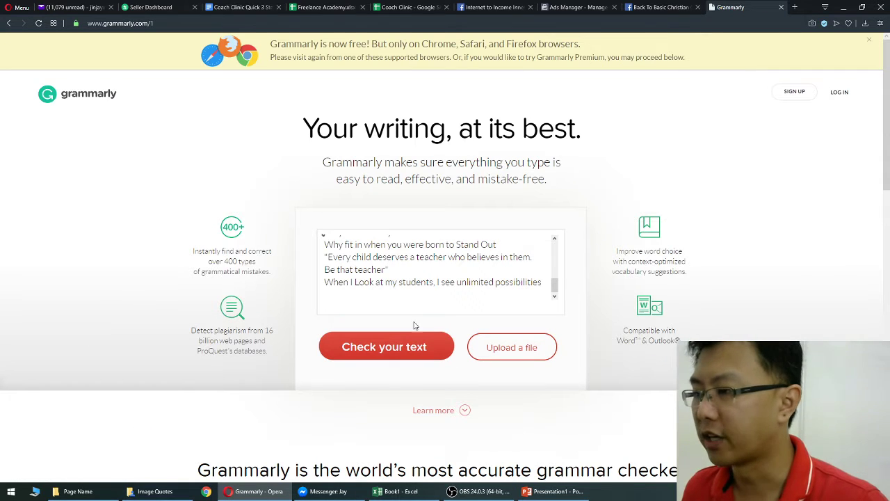
left_click(415, 341)
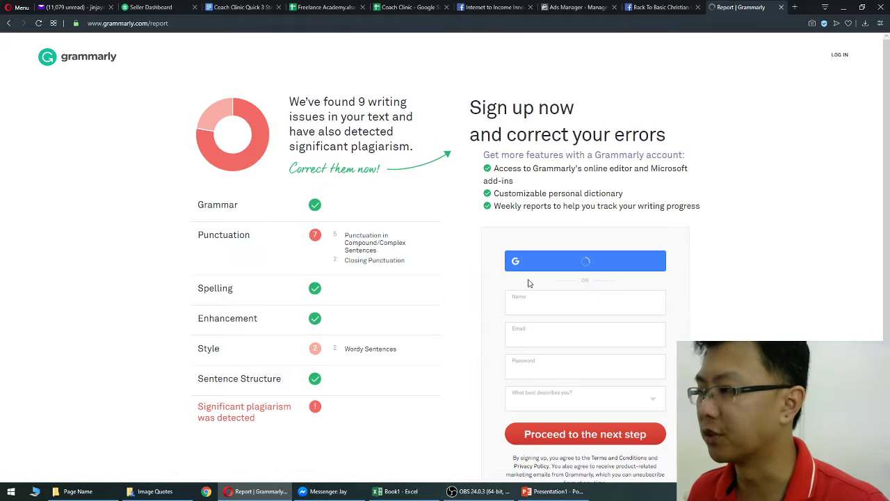
scroll(528, 283, "down", 2)
scroll(528, 284, "up", 2)
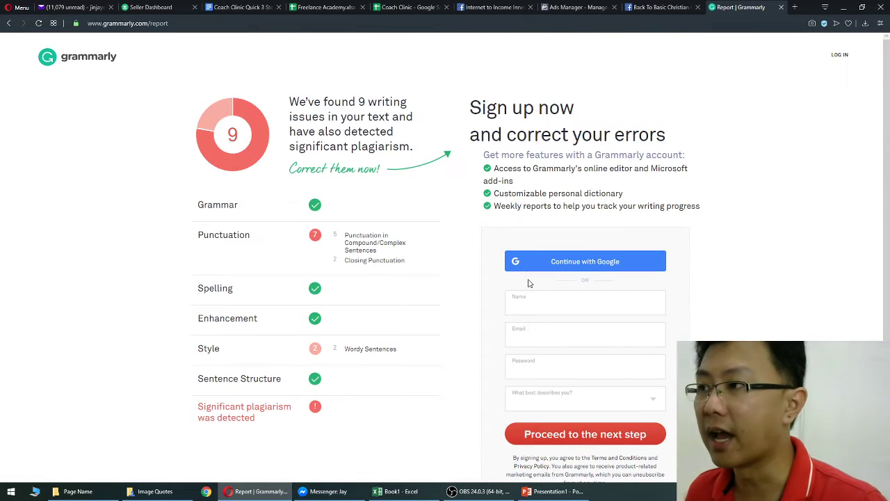
scroll(528, 283, "down", 2)
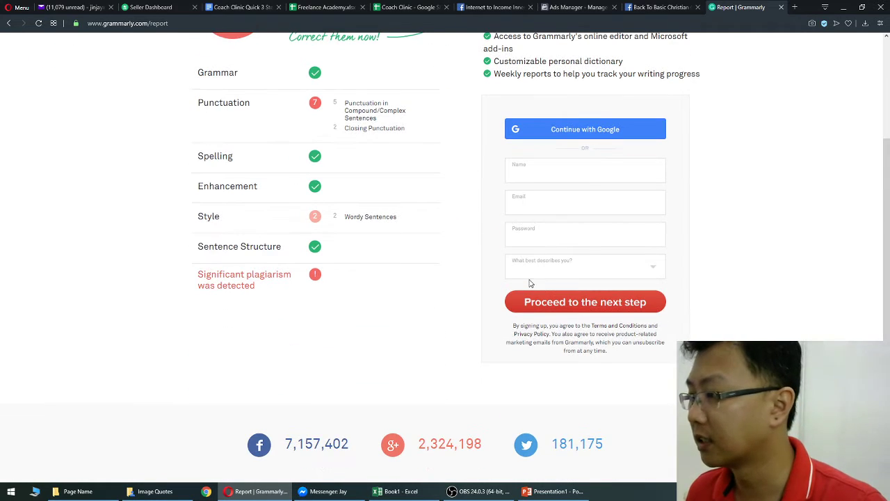
scroll(529, 282, "up", 2)
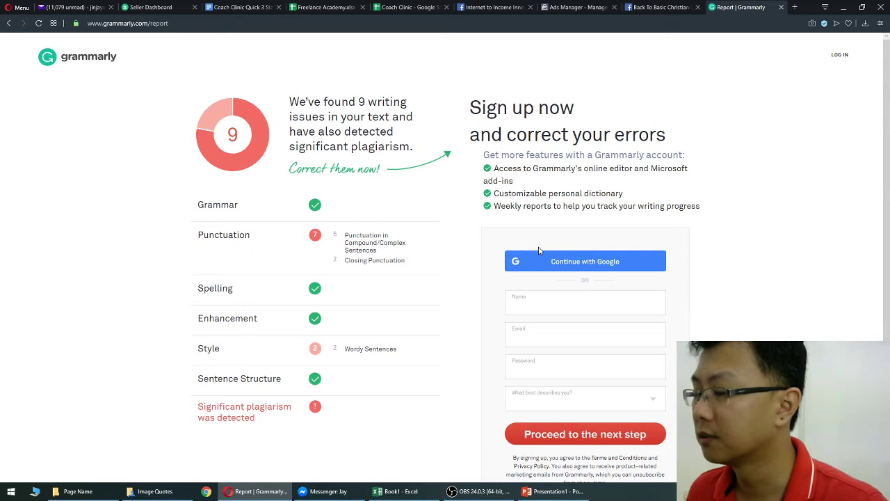
key("alt+Left")
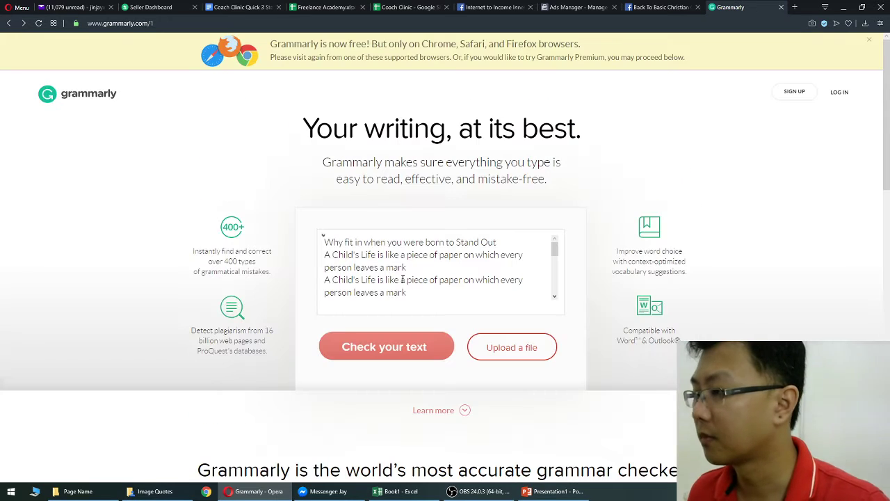
left_click(780, 8)
- Open Word, create a blank document and paste the copied descriptions into it
key("super")
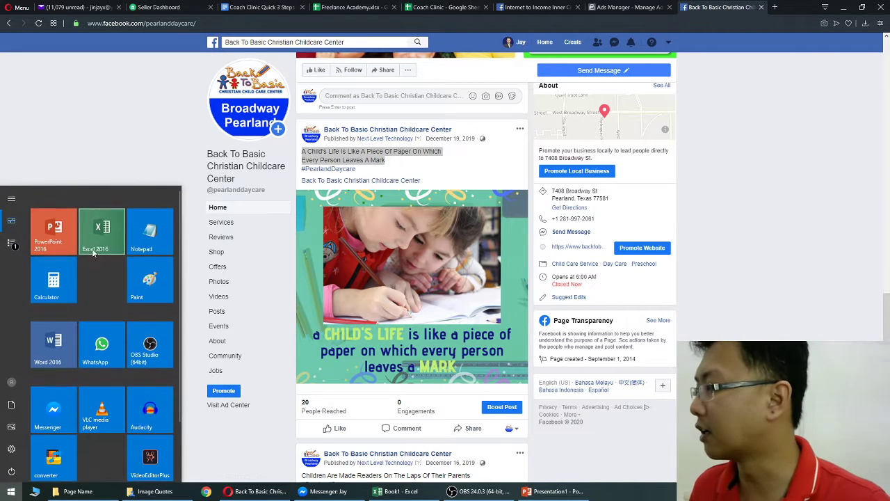
left_click(47, 360)
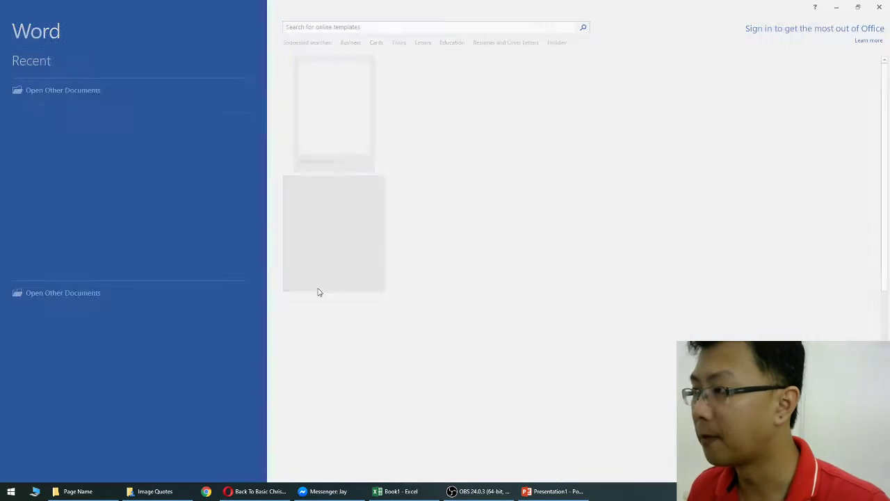
left_click(363, 123)
type("Why fit in when you were born to Stand Out A Child's Life is like a piece of paper on which every person leaves a mark A Child's Life is like a piece of paper on which every person leaves a mark Adults are obsolete children All our dreams can come true, if we have the courage to pursue them! Every child is a different kind of flower. All together they make this world a beautiful garden. Believe in yourself My teacher gave me the best give of all, believing in me! Children are made readers on the laps of their parents. All our dreams can come true, if we have the courage to pursue them! Every child is a different kind of flower. All together they make this world a beautiful garden. Adults are obsolete children Every child is a different kind of flower. All together they make this world a beautiful garden. Happy Child Happy Me The question is not whether we can afford to invest in every child. It is whether we can afford not to. I want every little girl who's told she's bossy, to be told instead that she has leadership skills When I Look at my students, I see unlimited possibilities Children are made readers on the laps of their parents. Why fit in when you were born to Stand Out Why fit in when you were born to Stand Out Every child deserves a teacher who believes in them. Be that teacher When I Look at my students, I see unlimited possibilities")
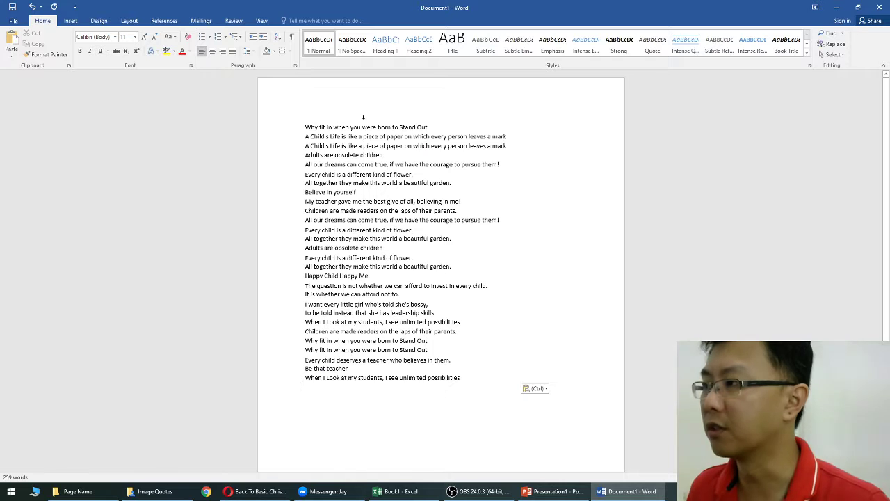
- Run the spelling and grammar check on the pasted descriptions and close the document without saving
key("F7")
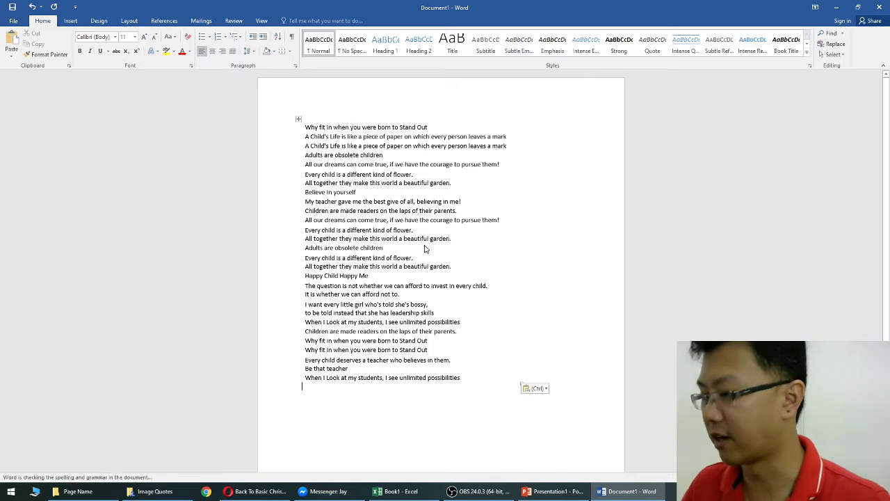
left_click(448, 272)
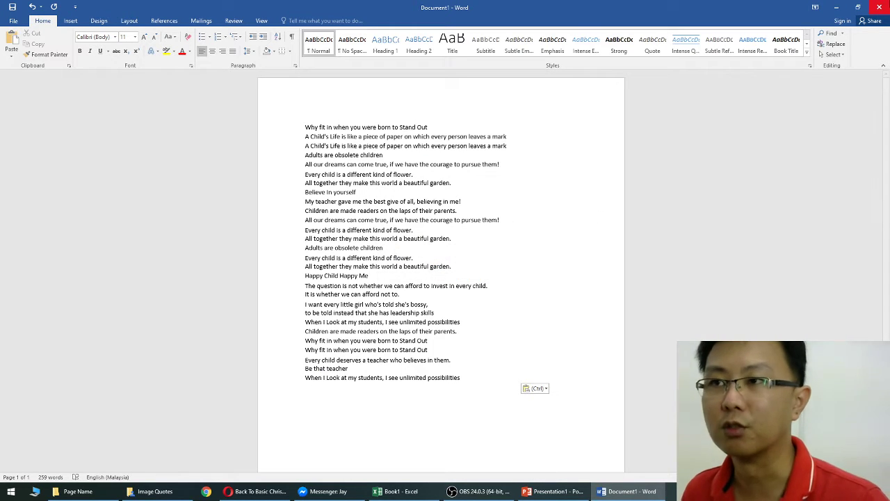
left_click(879, 7)
left_click(451, 265)
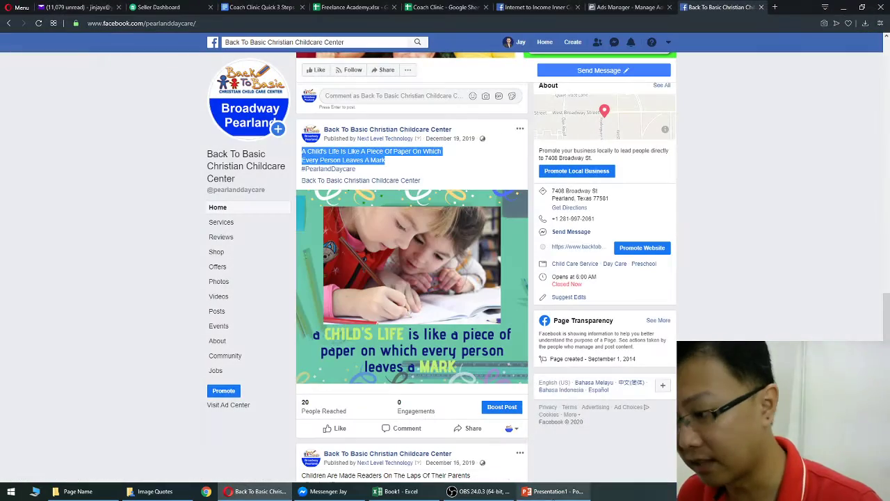
- Compare the capitalization of the schedule's descriptions in Excel with the December 19, 2019 post caption on the Facebook page in Opera
left_click(393, 491)
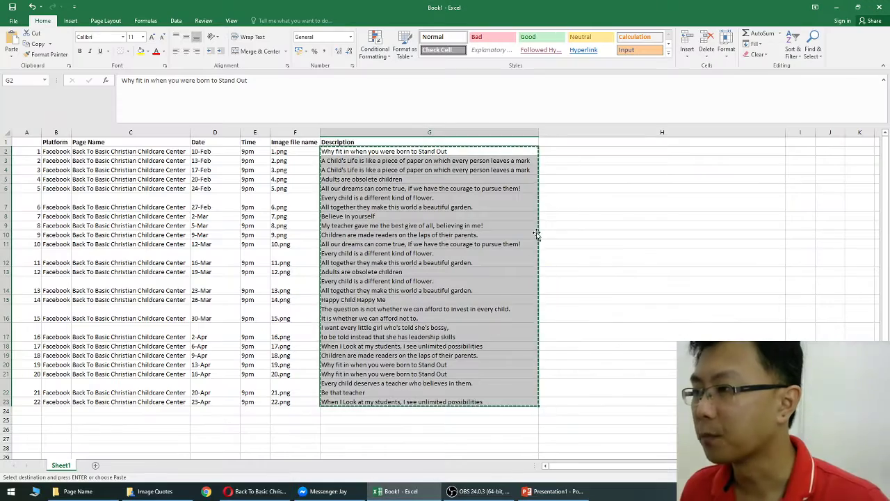
left_click(246, 492)
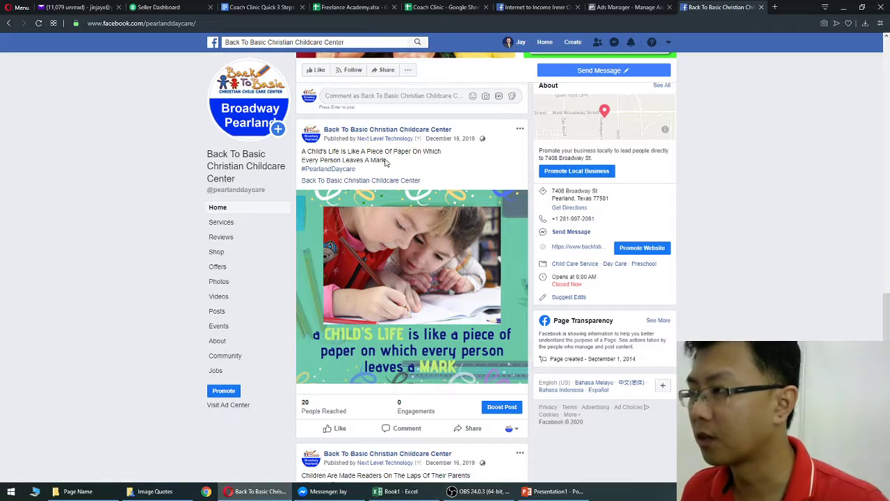
left_click_drag(301, 155, 383, 158)
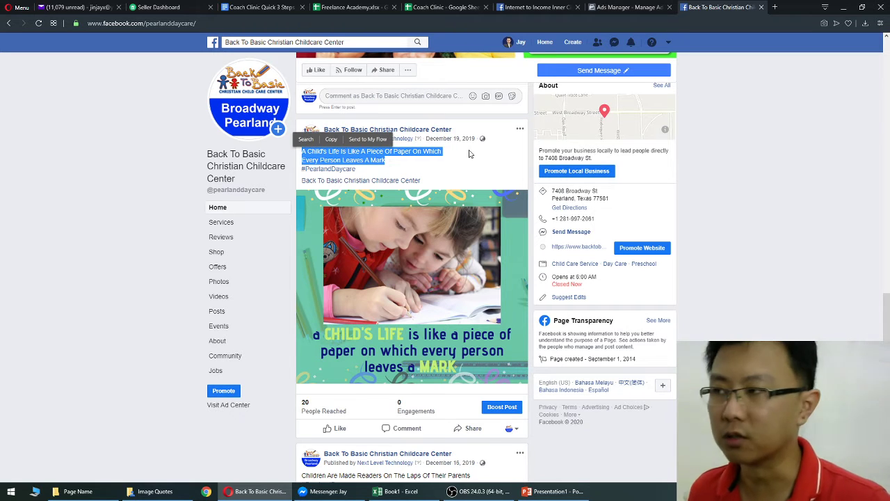
left_click(401, 151)
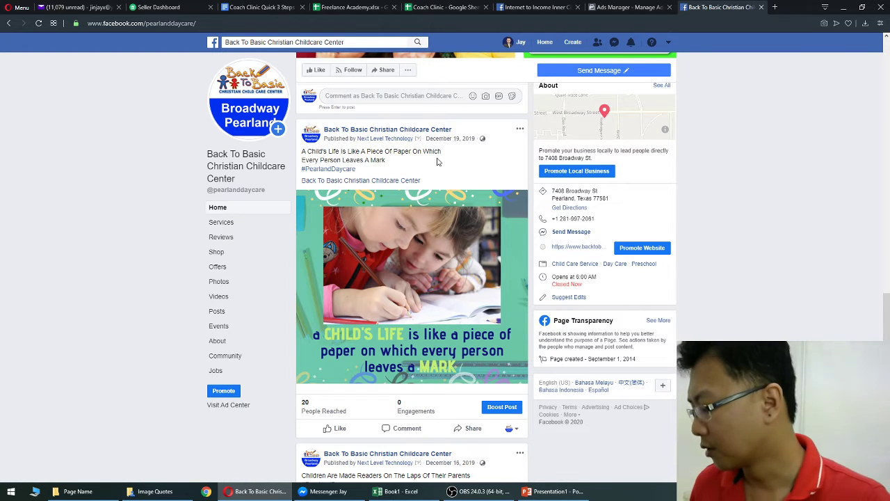
- Search for convertcase in a new Opera tab and open the Convert Case site
key("ctrl+t")
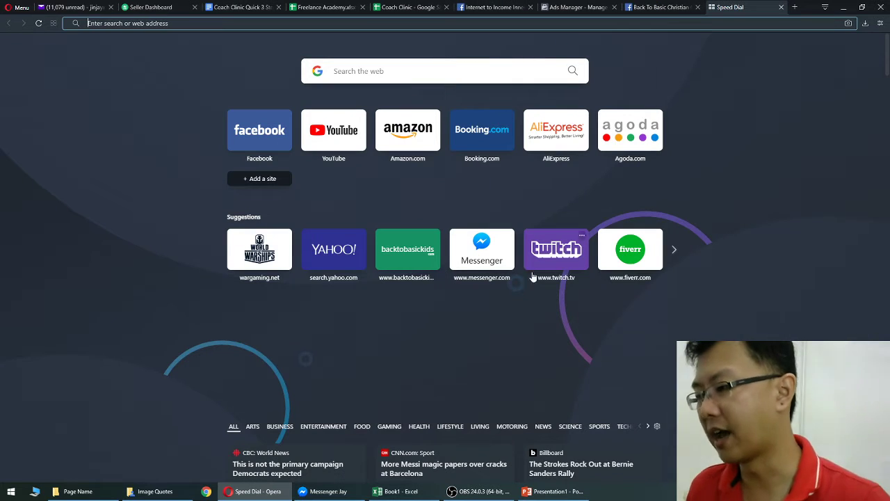
left_click(438, 491)
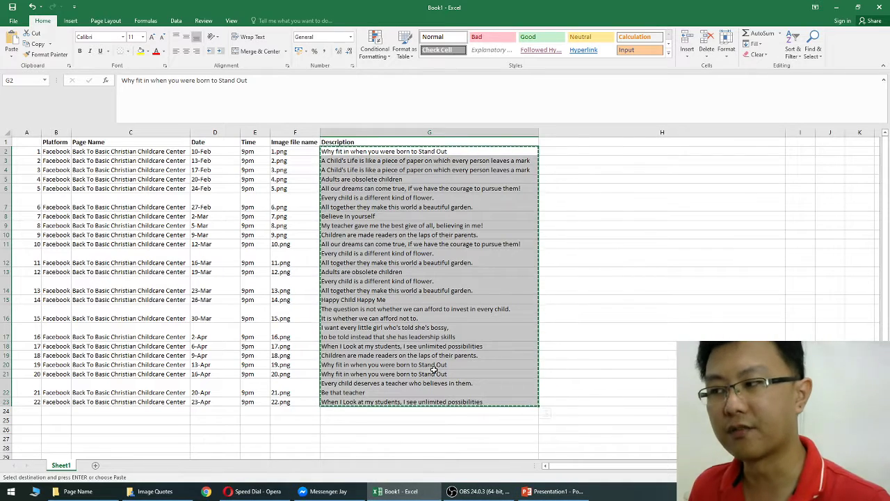
key("alt+Tab")
type("con")
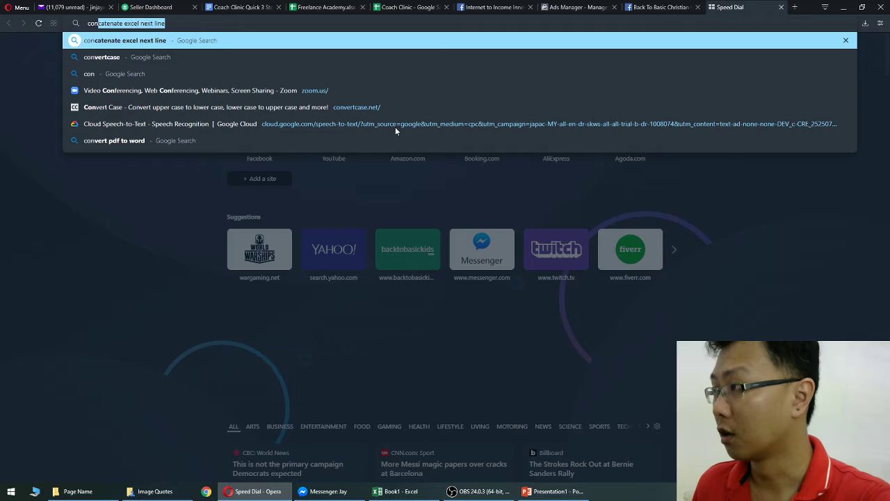
key("Down")
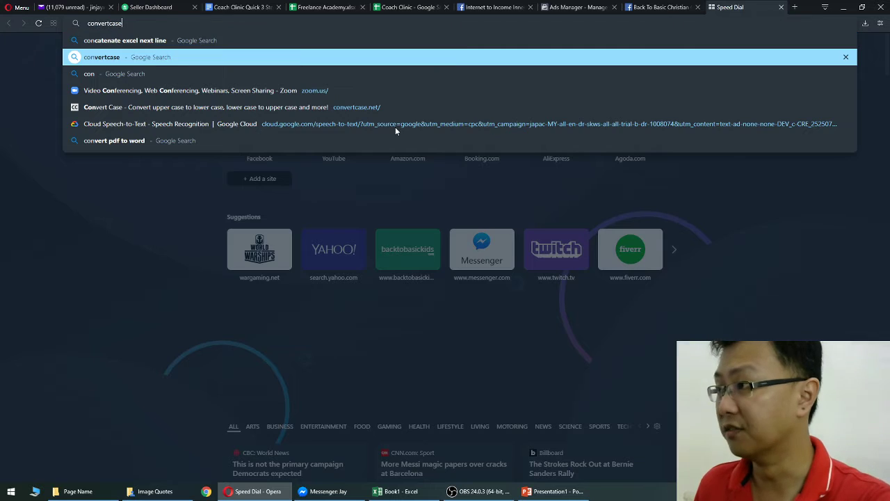
key("Return")
left_click(110, 119)
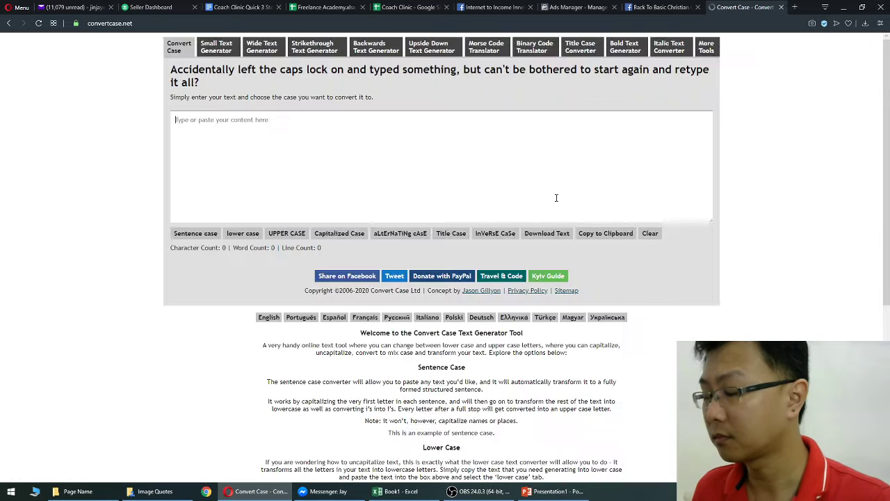
- Paste the copied descriptions into Convert Case, convert them to Capitalized Case and copy the converted text
left_click(416, 174)
key("ctrl+v")
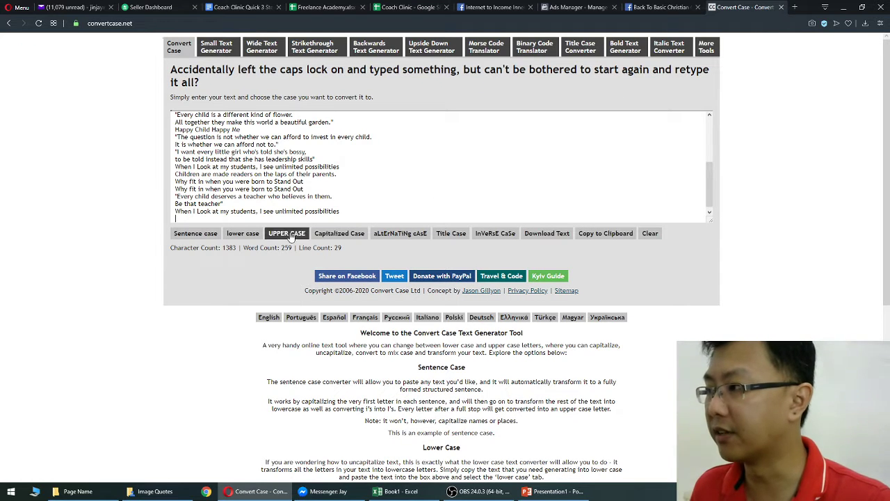
left_click(340, 233)
key("ctrl+a")
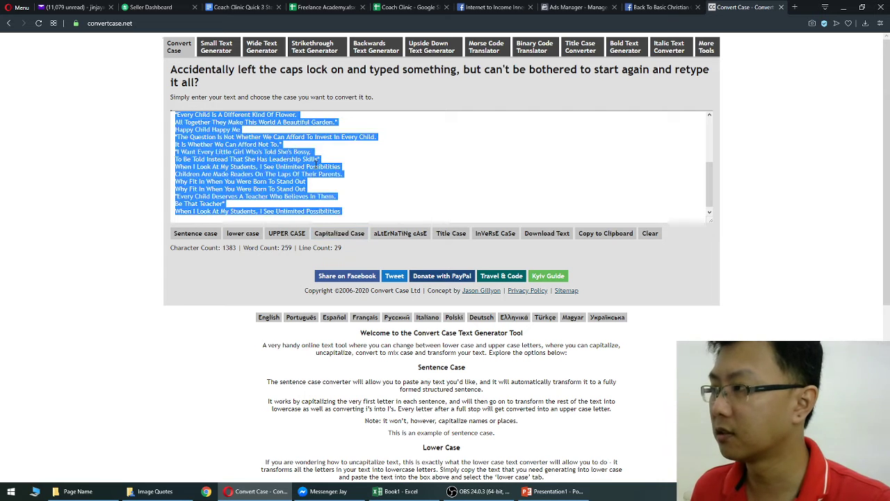
left_click(343, 173)
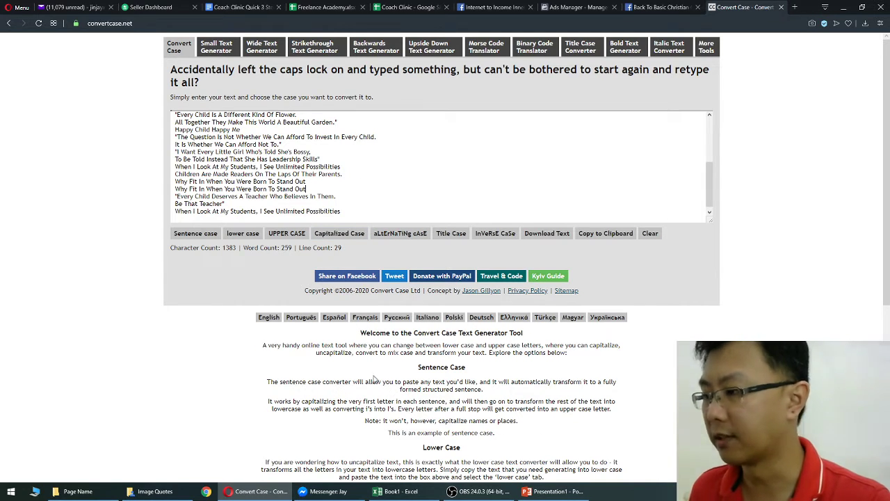
key("ctrl+a")
key("ctrl+c")
- Switch to Excel and try pasting the capitalized text over the descriptions from G2, undoing each paste
left_click(394, 491)
key("ctrl+v")
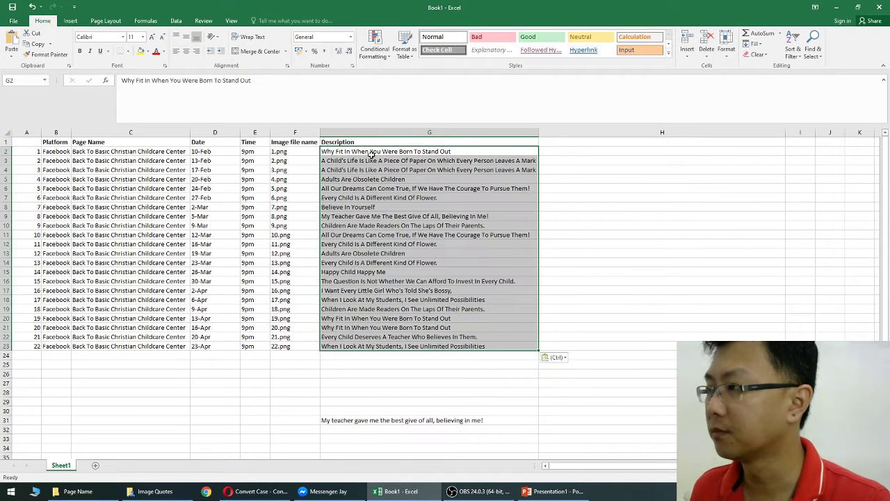
key("ctrl+z")
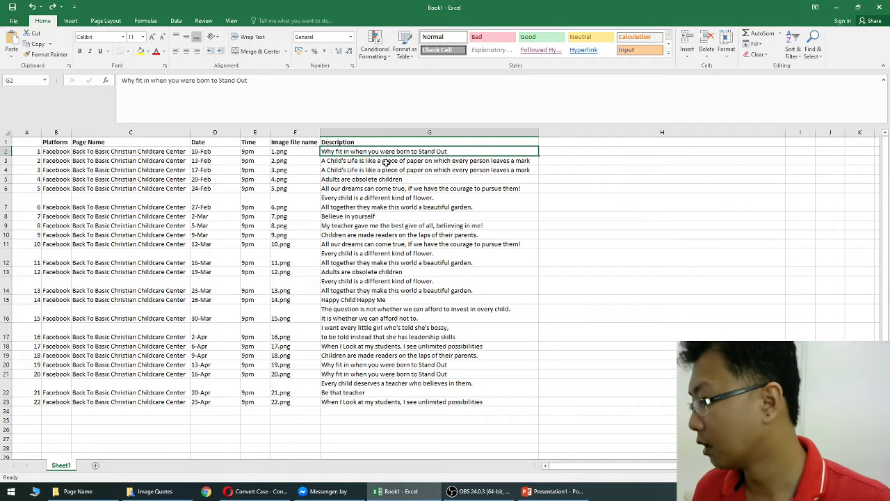
key("ctrl+v")
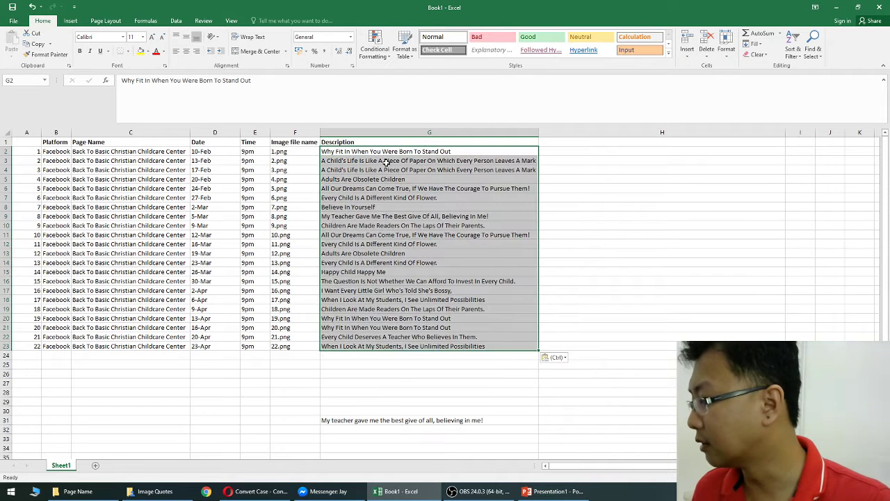
key("ctrl+z")
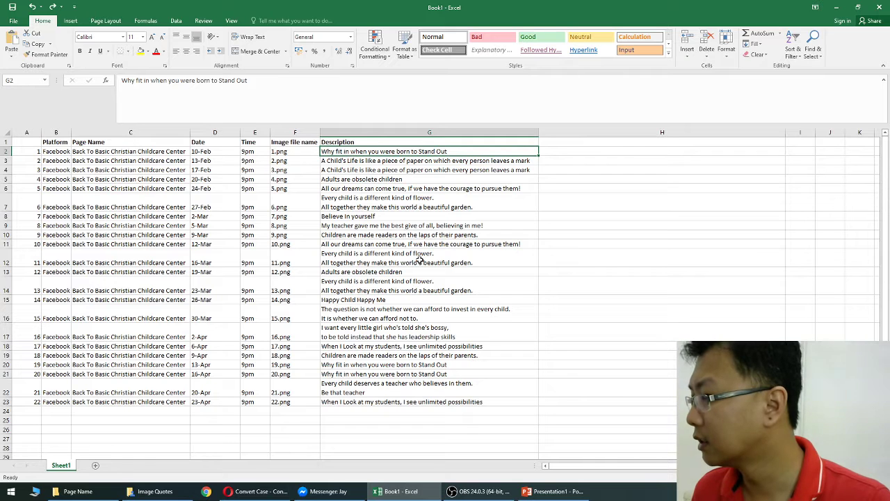
key("ctrl+v")
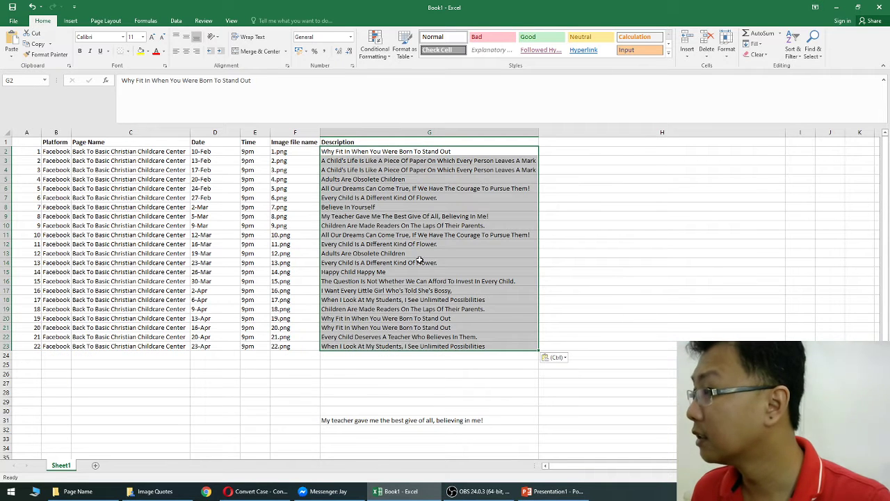
key("ctrl+z")
- Check the converted text in Convert Case, then paste it over the Description column in Excel starting at G2
left_click(394, 217)
left_click(372, 151)
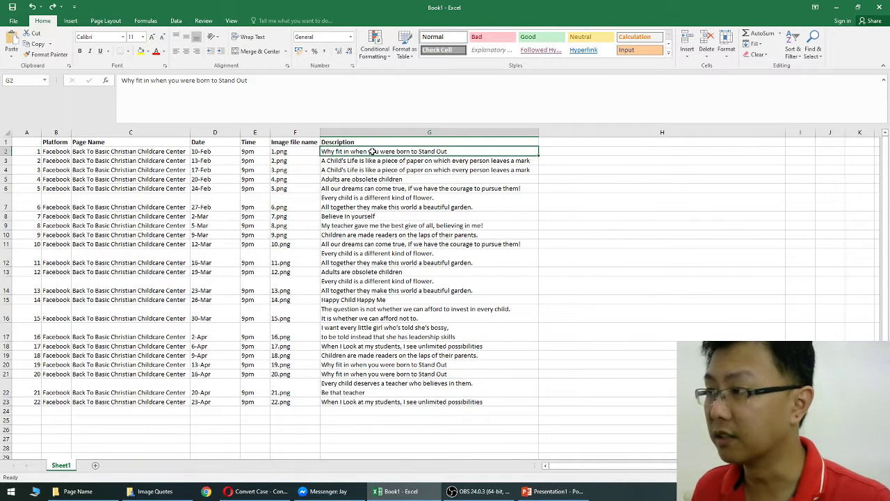
key("alt+Tab")
key("ctrl+v")
scroll(288, 186, "up", 5)
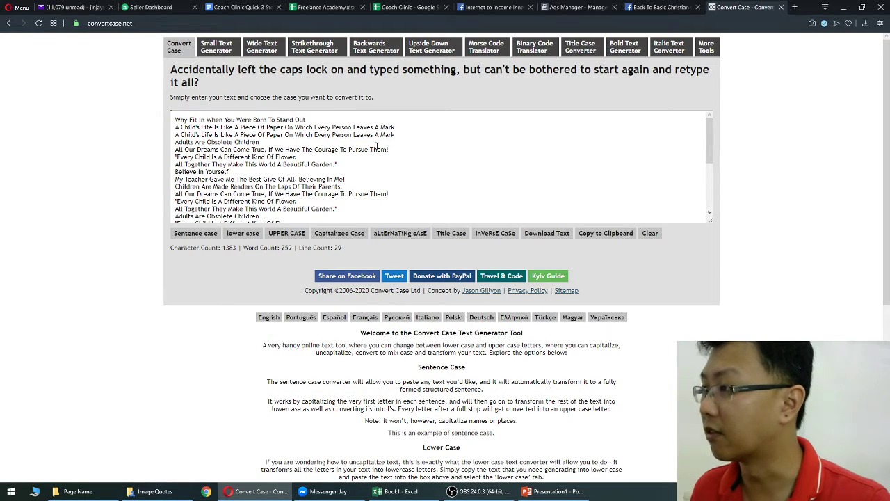
key("alt+Tab")
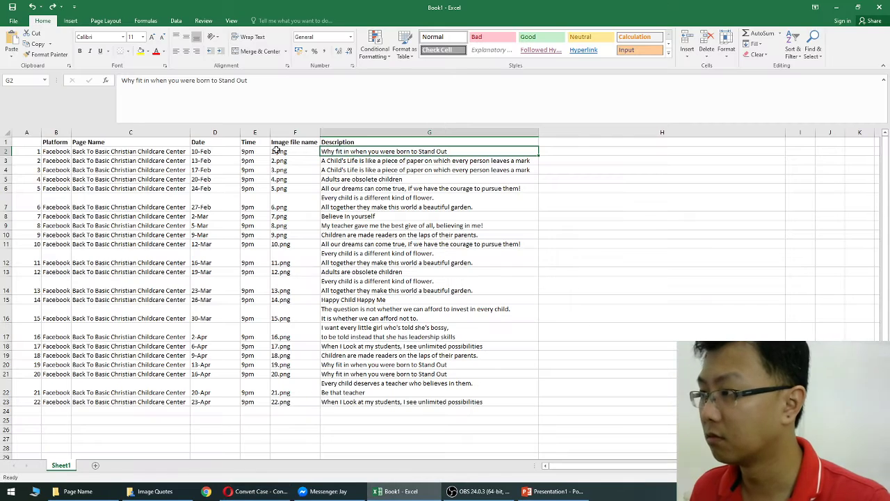
key("ctrl+v")
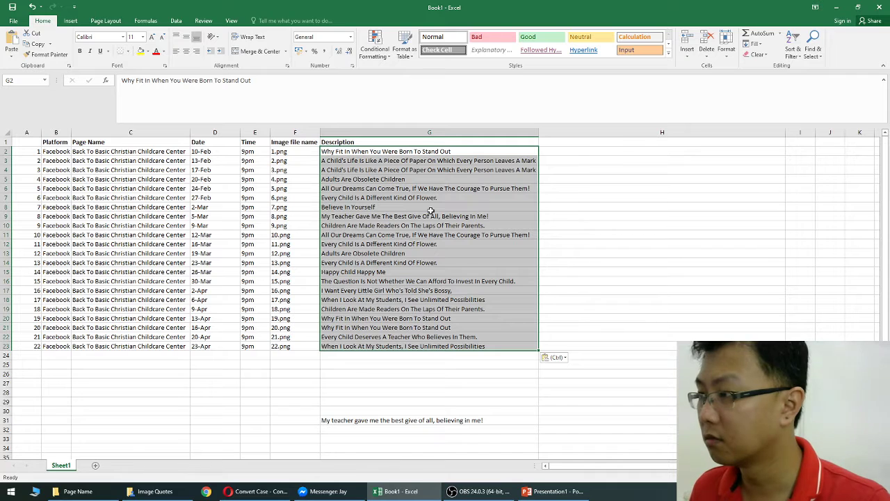
- Re-enter the unchanged two-line description in G7 so its row height fits both lines
left_click(404, 198)
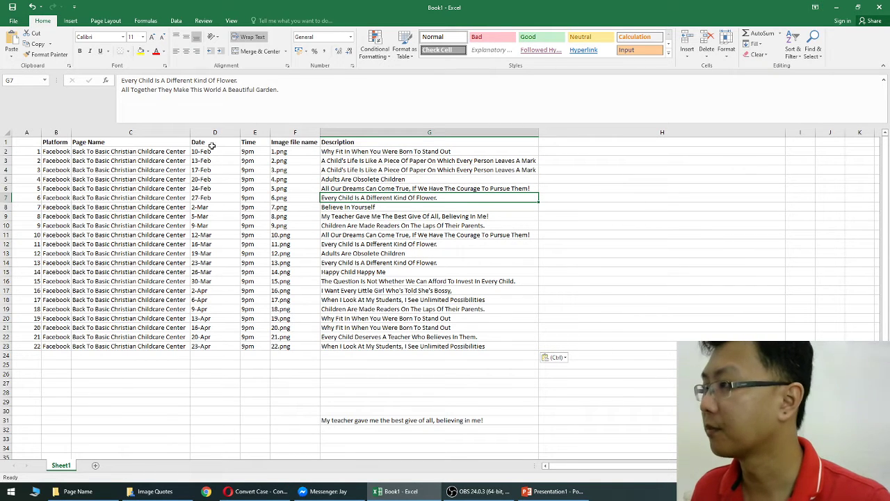
left_click(359, 204)
left_click(357, 194)
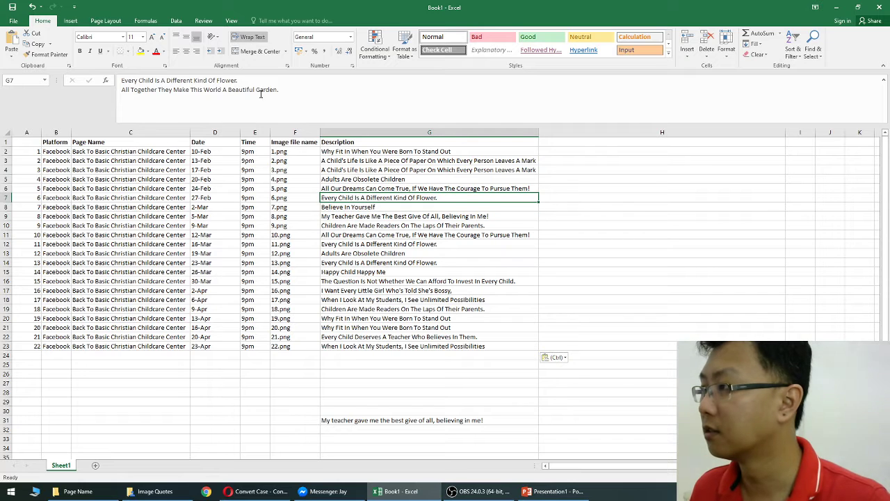
left_click(257, 89)
key("Return")
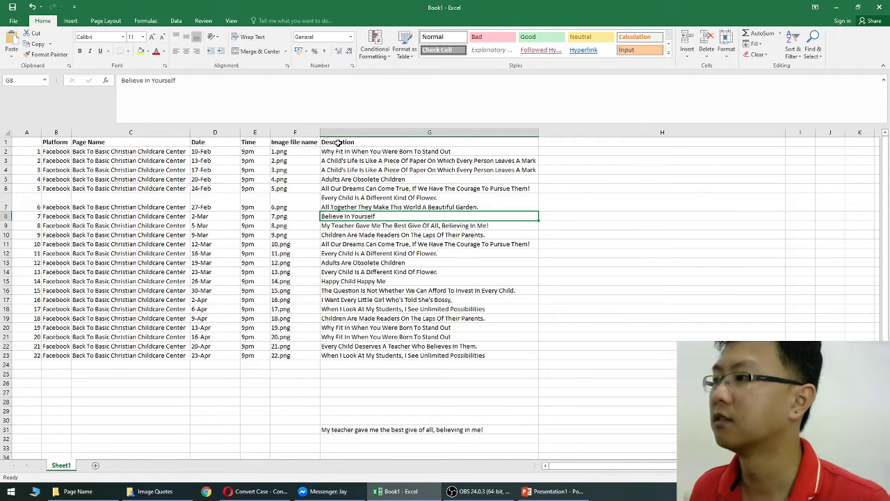
- Review the capitalized descriptions in the Description column, including the two-line quotes in G7 and G12
key("Up")
key("Up")
key("Up")
key("Up")
key("Up")
key("Up")
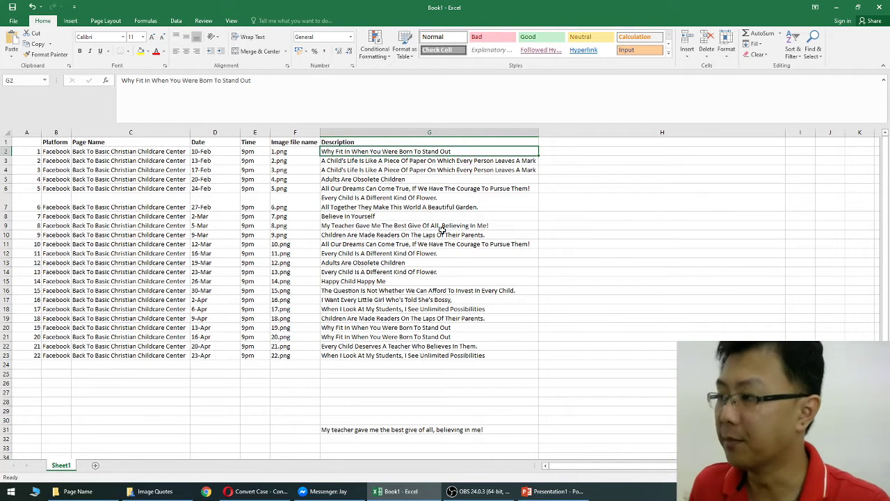
left_click(385, 176)
left_click(382, 170)
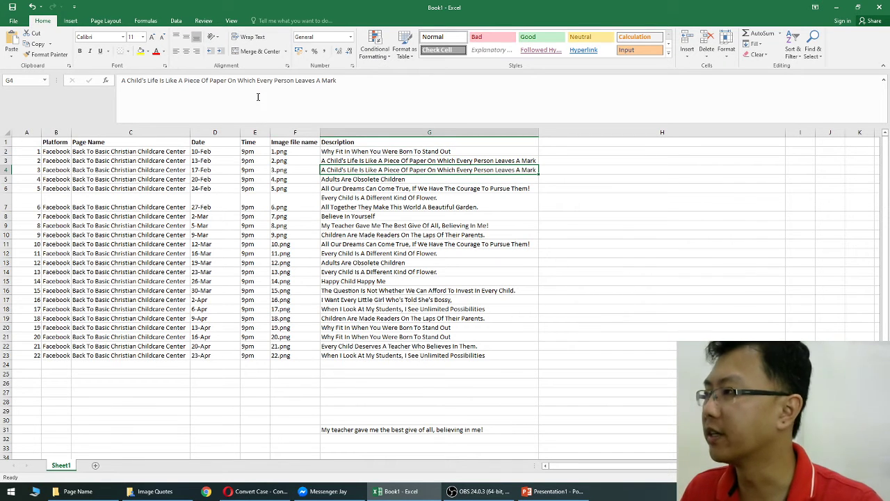
left_click(410, 202)
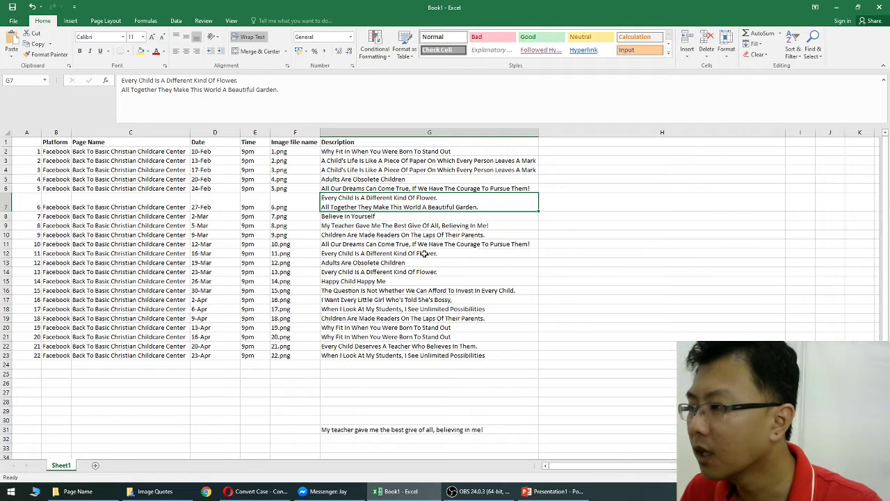
left_click(424, 254)
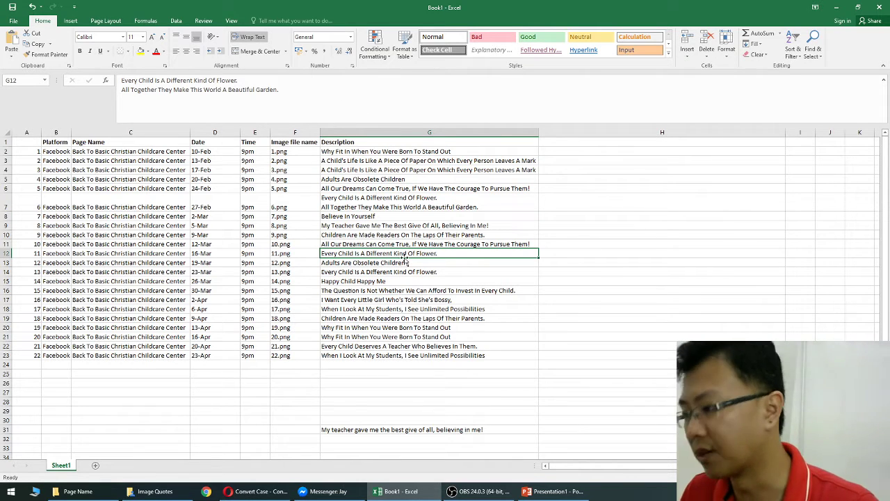
- Delete the leftover description text from G31 and return to the first description in G2
left_click(428, 429)
key("Delete")
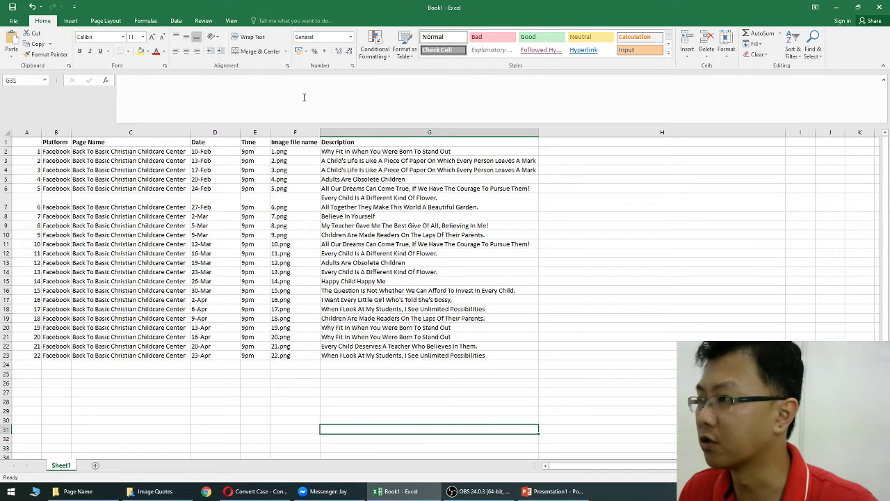
left_click(402, 246)
left_click(383, 153)
left_click(388, 160)
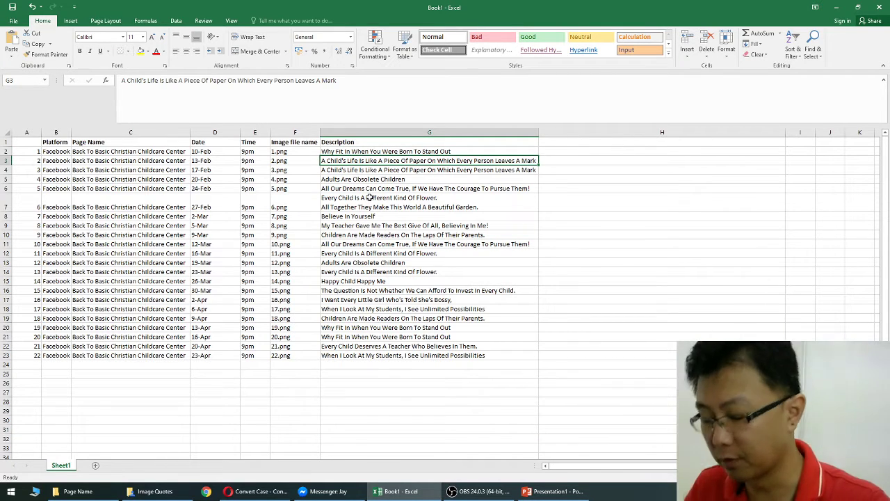
left_click(384, 152)
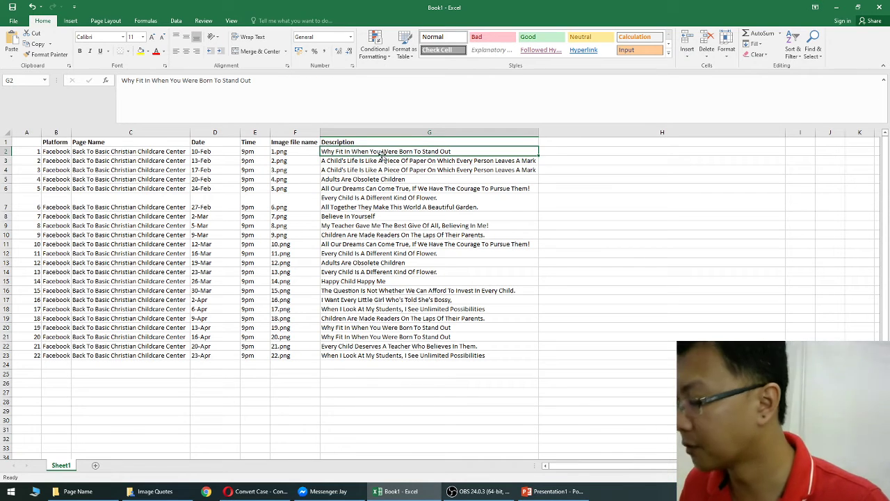
- Switch to Opera, close the Convert Case site and open the post composer on the childcare center's Facebook page
left_click(240, 495)
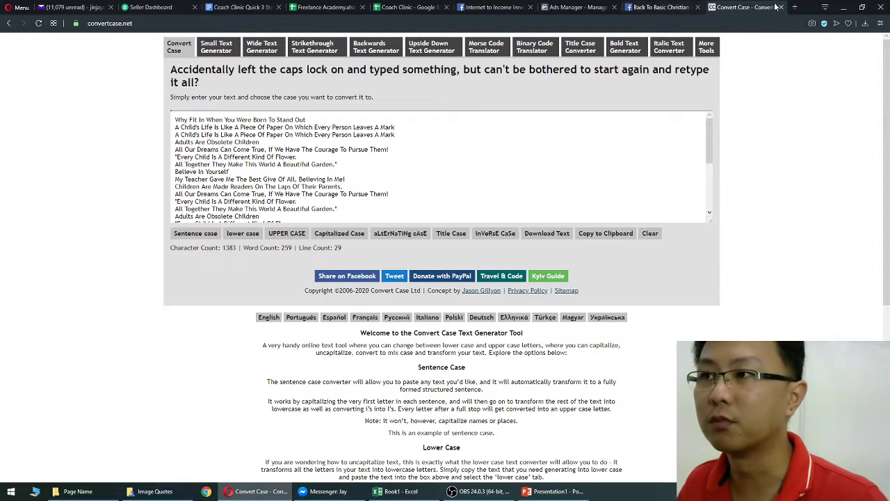
left_click(720, 7)
left_click(495, 162)
scroll(401, 336, "up", 10)
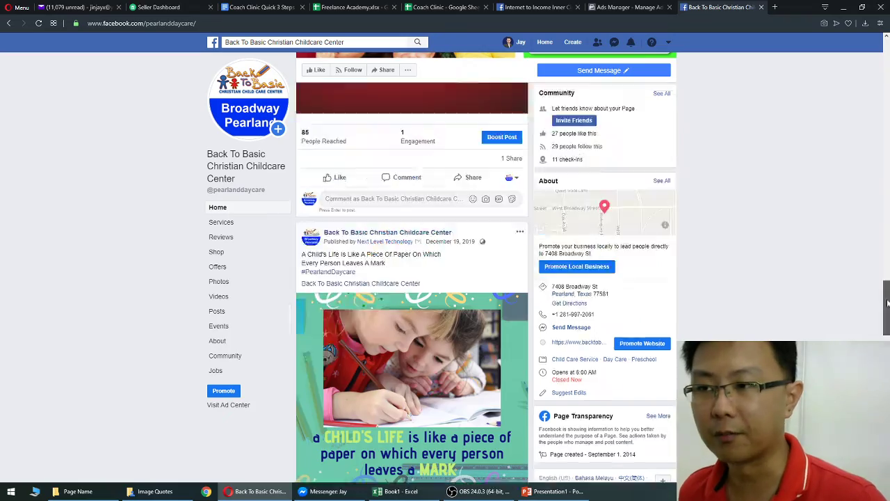
left_click(400, 336)
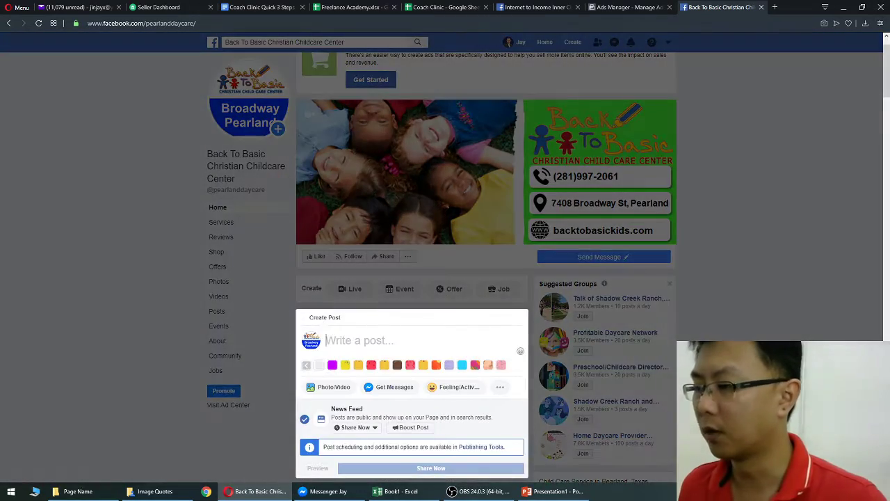
- Close the PowerPoint presentation without saving its changes
left_click(554, 491)
left_click(879, 7)
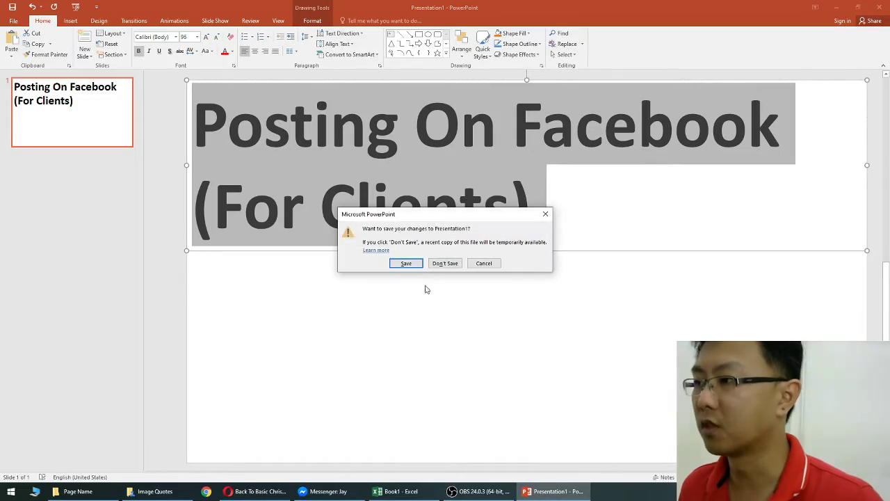
left_click(446, 265)
- Arrange the Opera and Excel windows side by side, with the Facebook page next to the schedule's date, time, file name and description columns
left_click(415, 491)
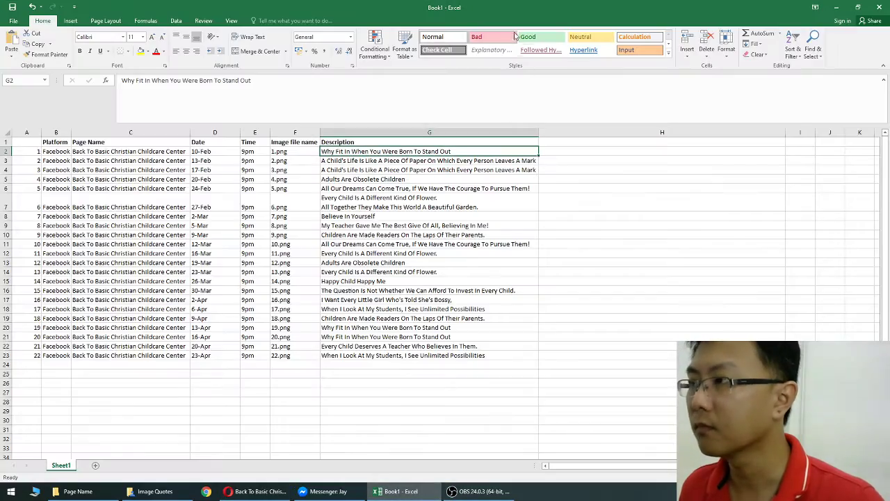
left_click_drag(473, 14, 746, 16)
left_click(122, 231)
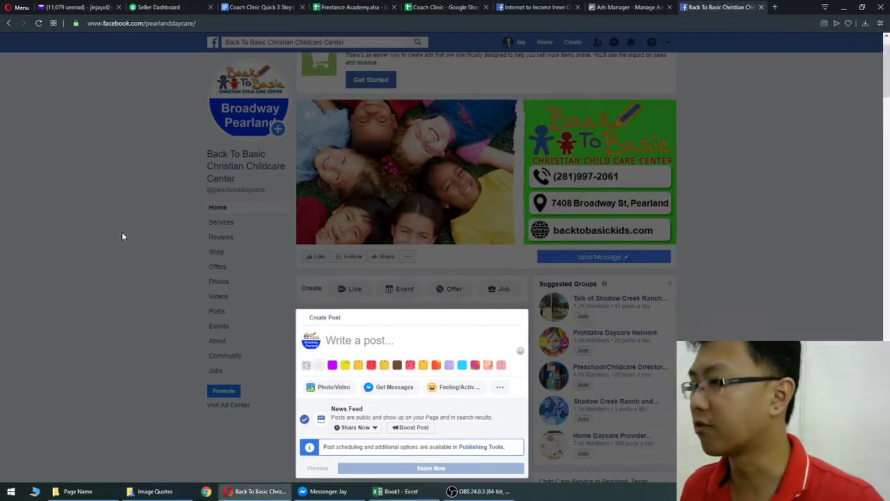
scroll(122, 232, "down", 3)
left_click(862, 7)
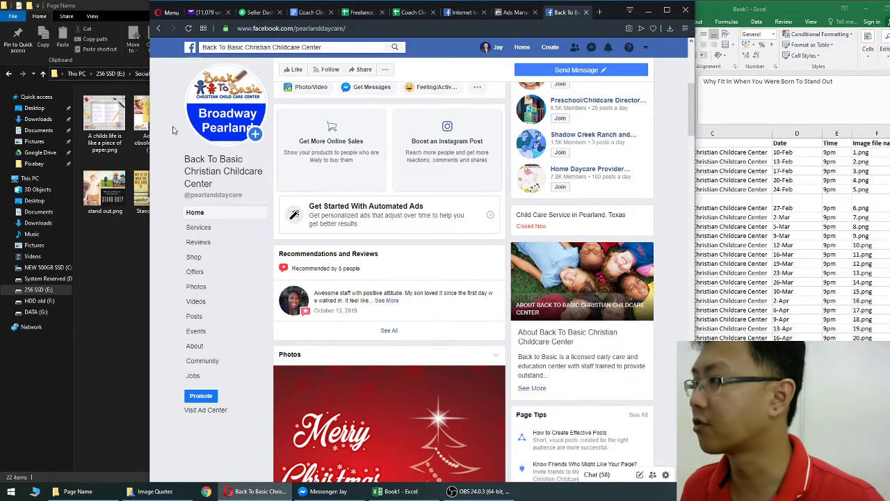
left_click_drag(149, 128, 0, 128)
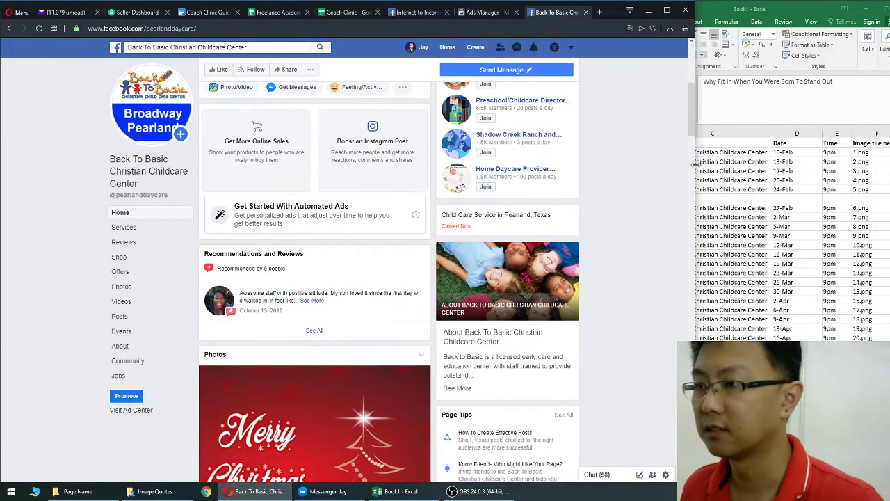
left_click_drag(694, 165, 582, 164)
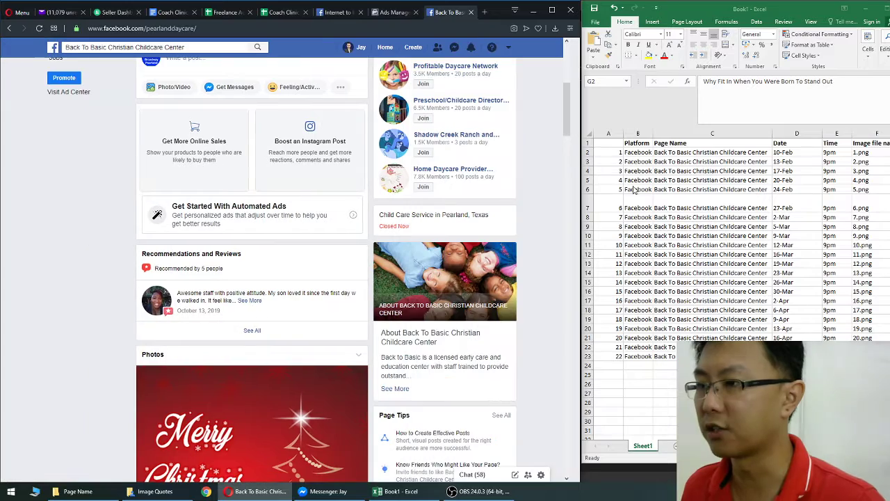
scroll(737, 278, "right", 5)
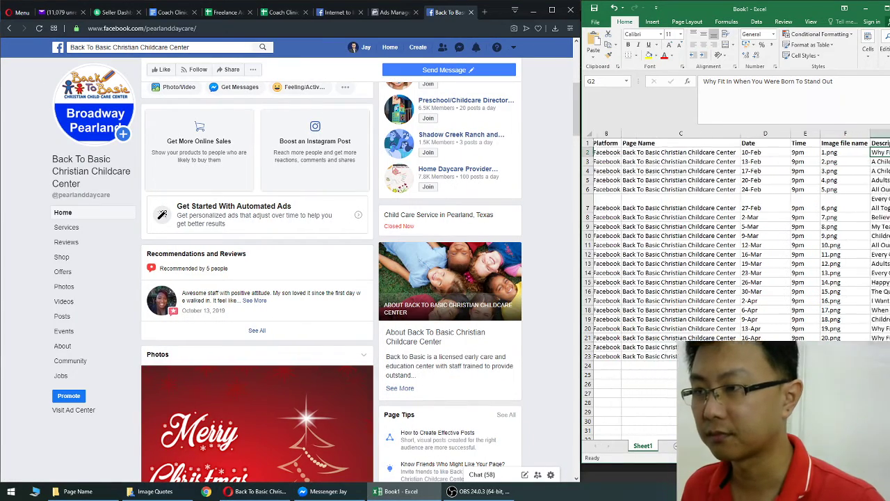
scroll(615, 235, "right", 1)
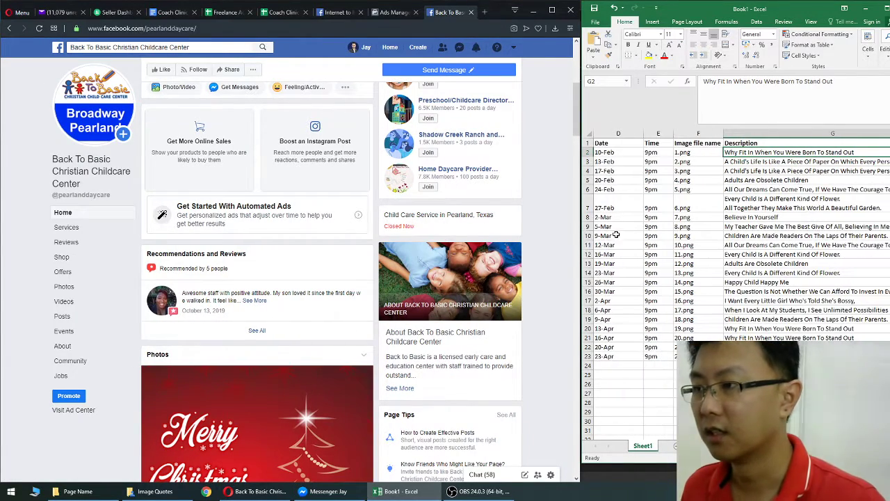
left_click_drag(579, 232, 530, 230)
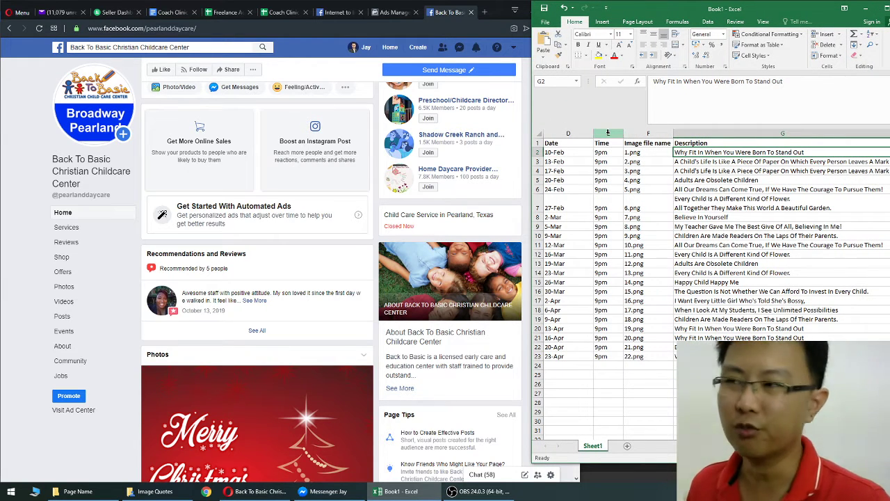
- Move the Time column ahead of the Date column using a temporarily inserted column, and delete the emptied column
right_click(607, 132)
key("Escape")
right_click(567, 138)
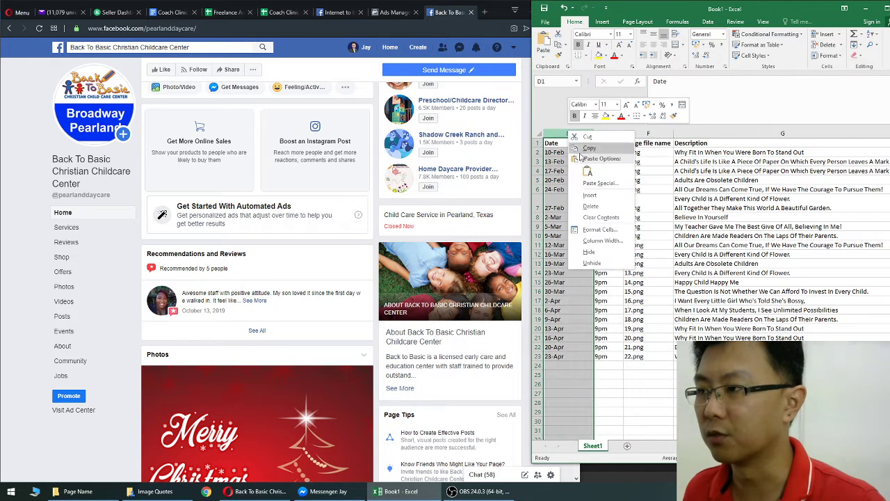
left_click(588, 209)
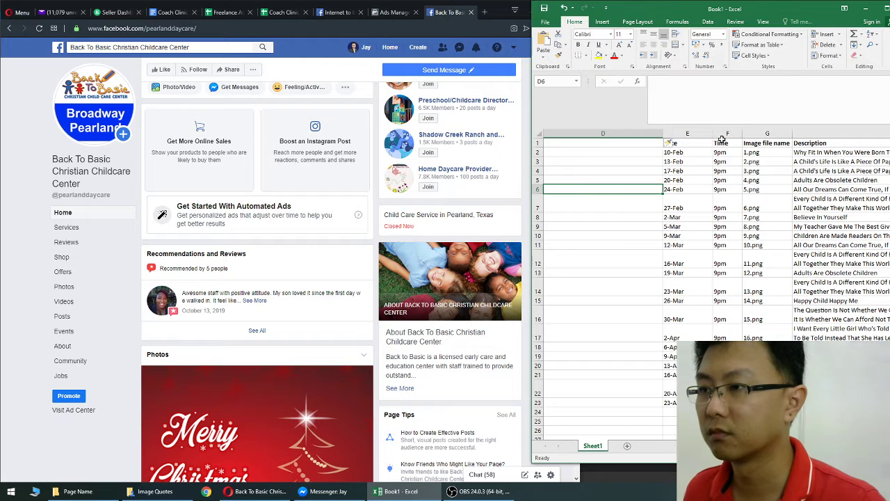
left_click(727, 133)
left_click_drag(715, 142, 598, 143)
left_click(643, 131)
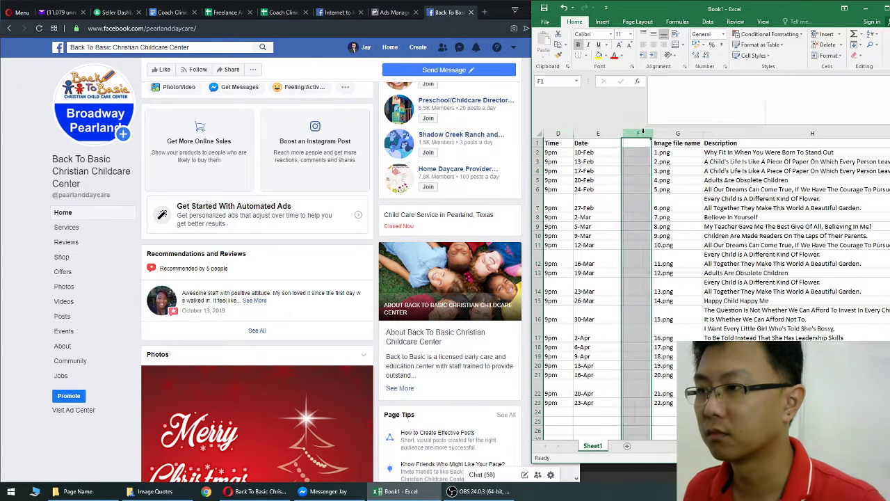
right_click(639, 132)
left_click(667, 219)
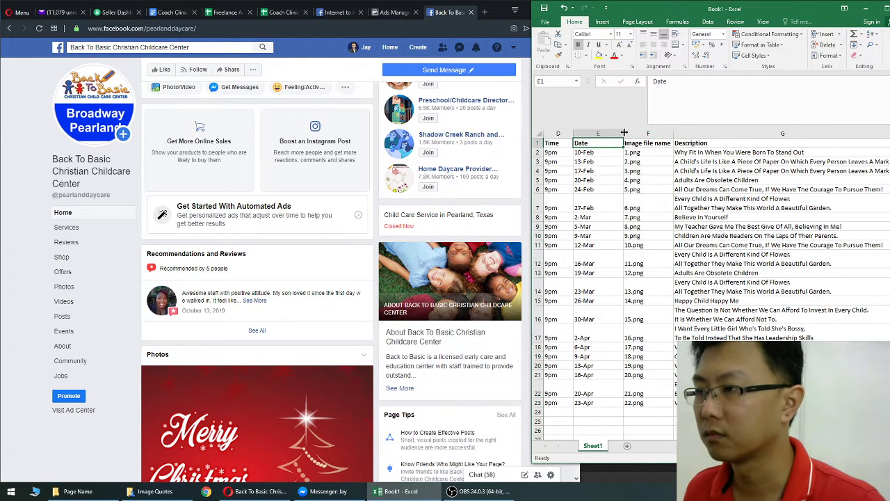
- Fit the Date column to its contents and widen the Description column
double_click(623, 132)
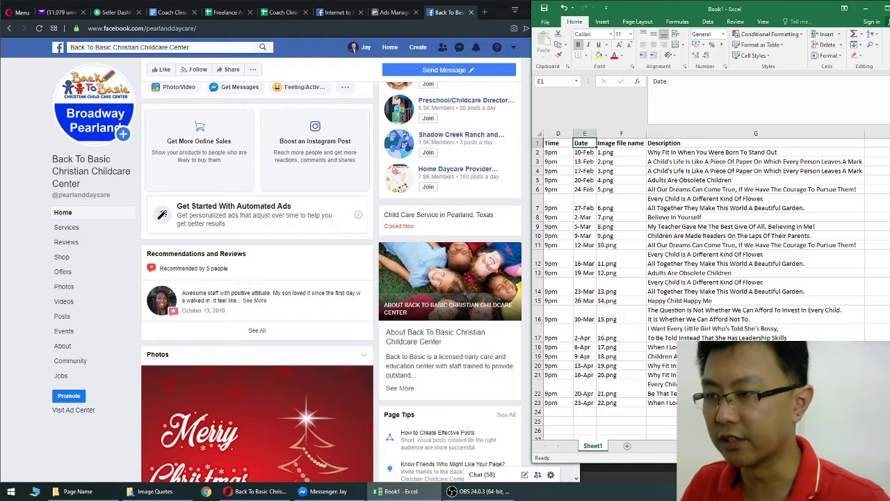
scroll(701, 284, "right", 2)
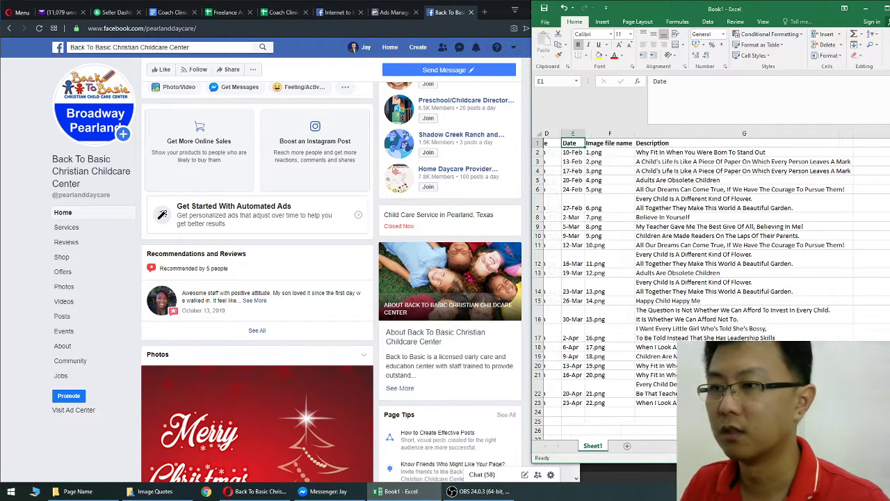
scroll(701, 284, "right", 1)
left_click(745, 310)
left_click(602, 151)
key("Right")
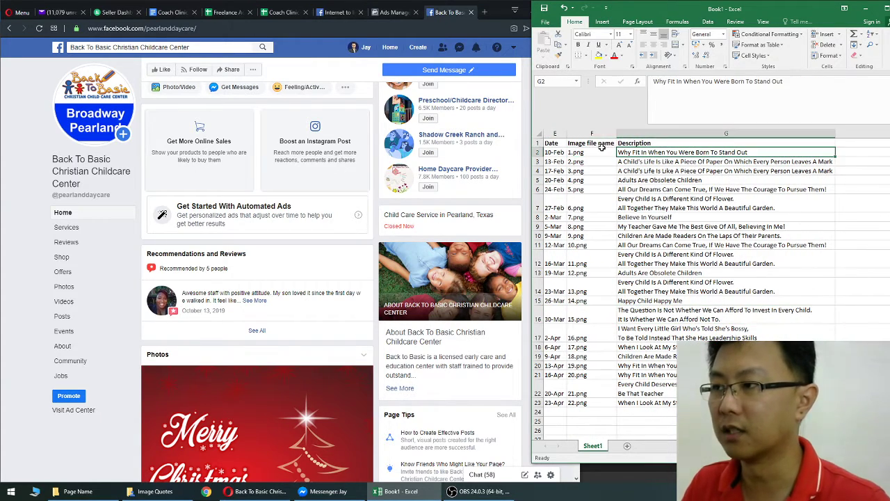
key("Left")
key("Left")
left_click_drag(834, 133, 879, 138)
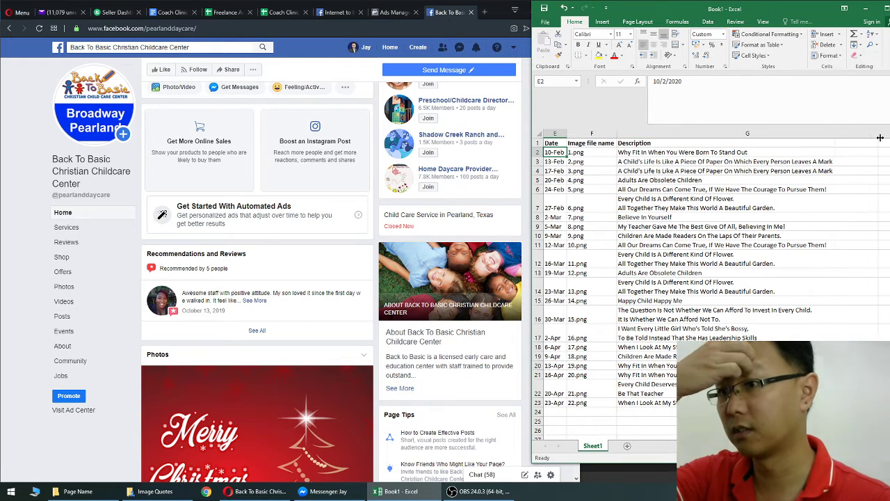
- Return to the childcare center's Facebook page and reopen its post composer
left_click(112, 200)
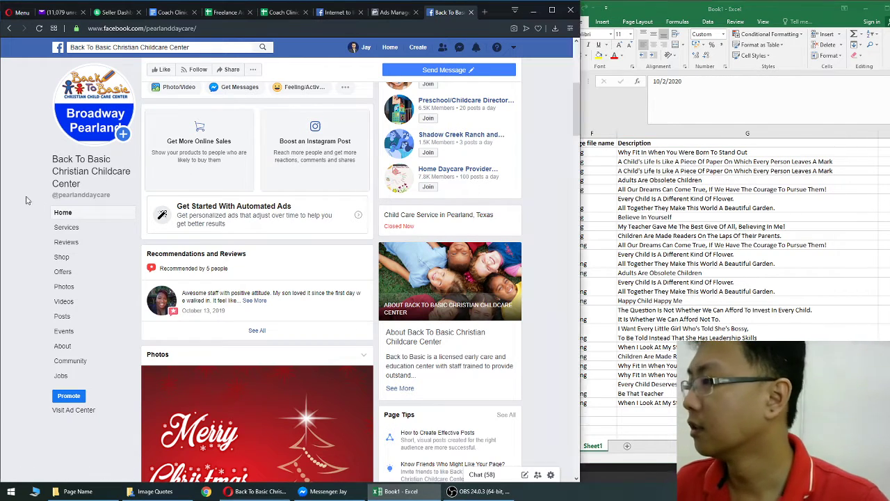
scroll(139, 229, "up", 3)
left_click(219, 251)
- Copy the first description from G2 and open the photo and video options in the Facebook post composer
left_click(652, 152)
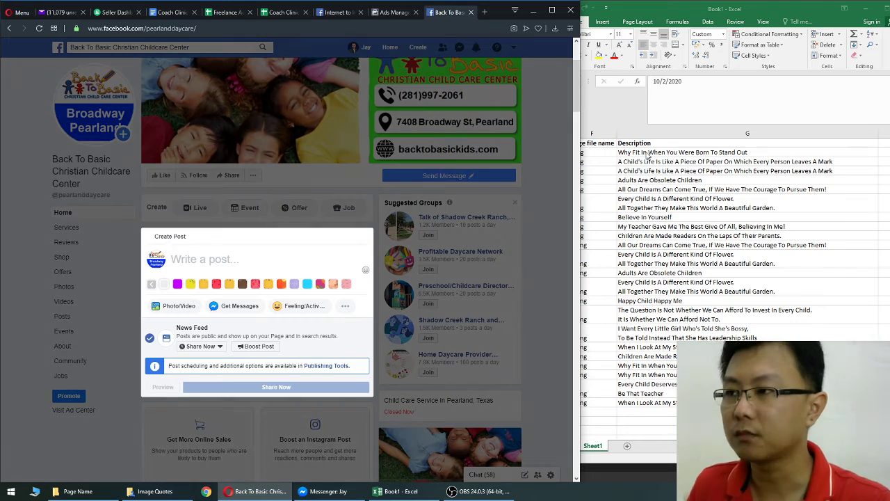
key("ctrl+c")
left_click(300, 229)
key("ctrl+v")
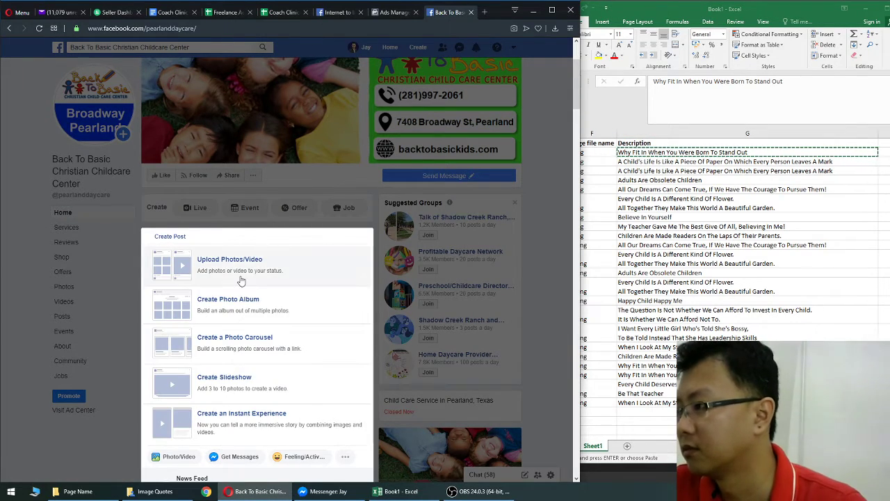
left_click(238, 222)
key("Escape")
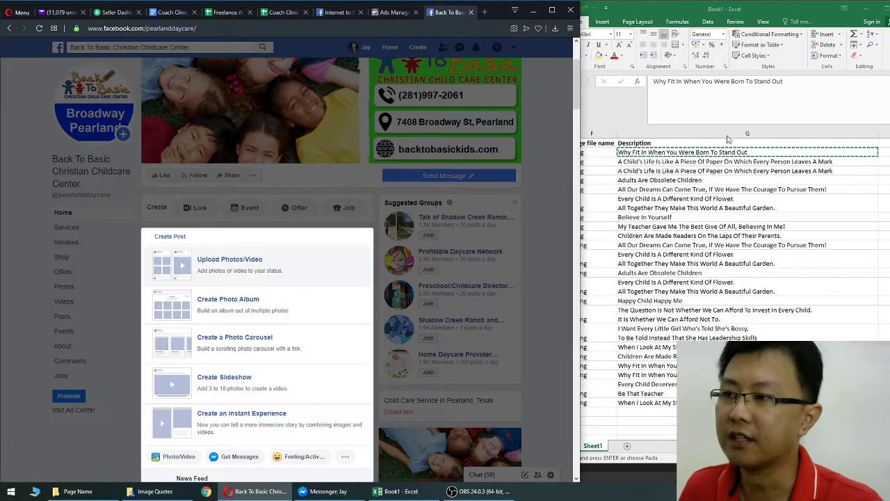
- Select schedule rows 1 to 23 in Excel and maximize the workbook window
left_click(591, 170)
left_click(538, 161)
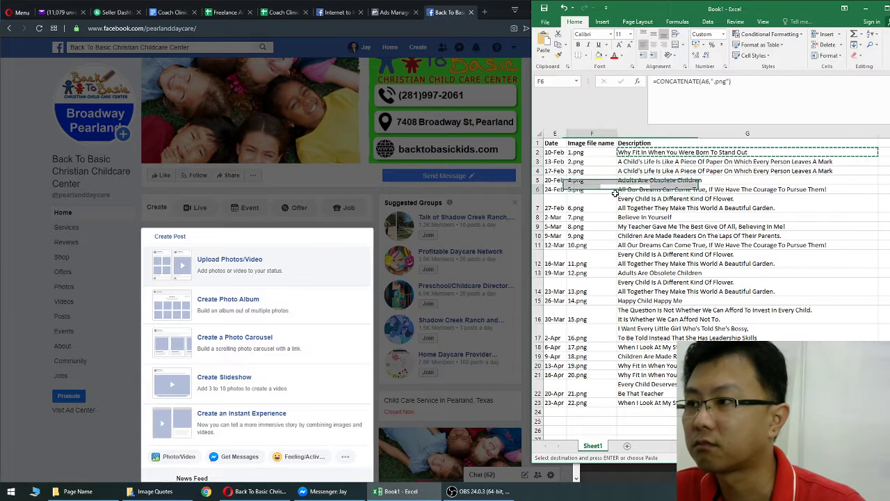
left_click_drag(538, 143, 584, 403)
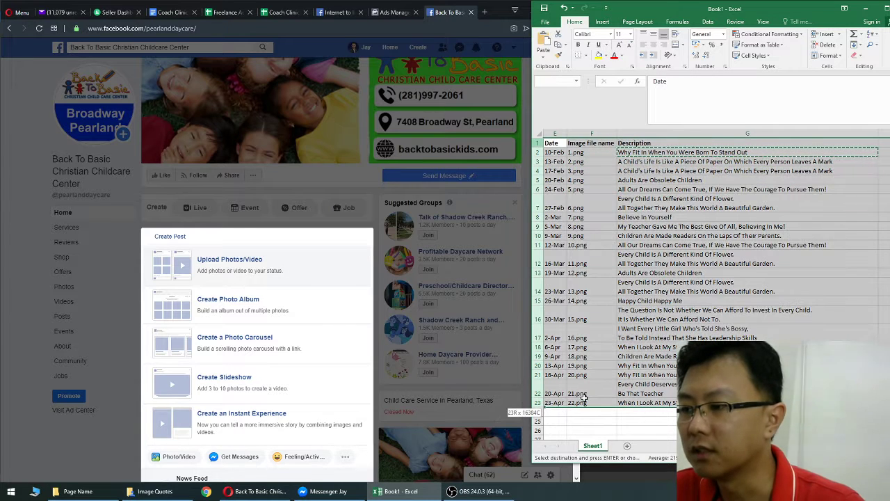
left_click(677, 22)
left_click(637, 21)
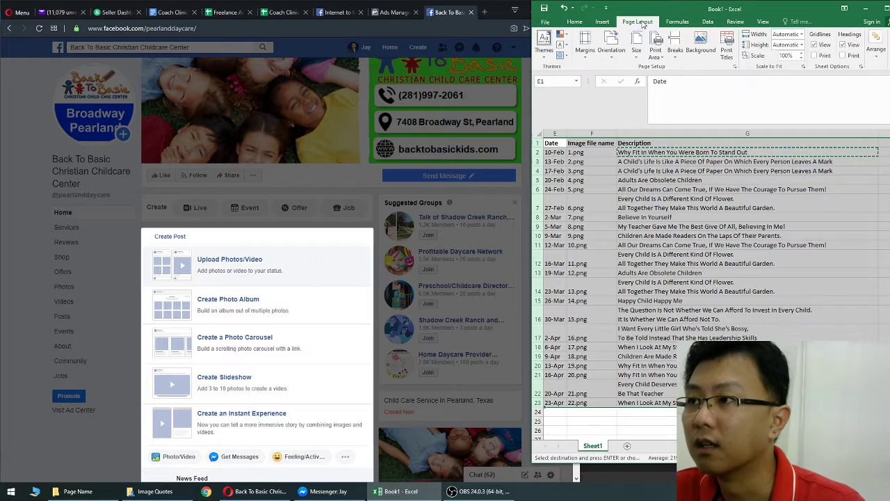
left_click(675, 21)
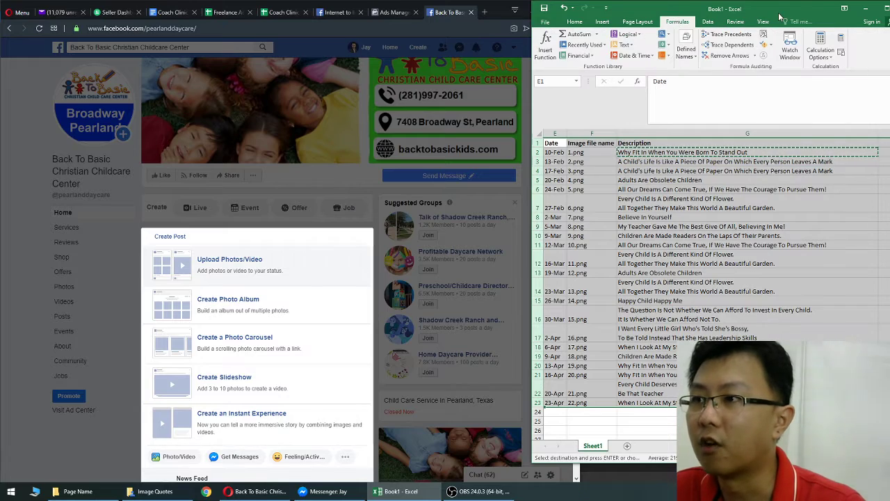
left_click_drag(778, 16, 249, 19)
left_click(43, 21)
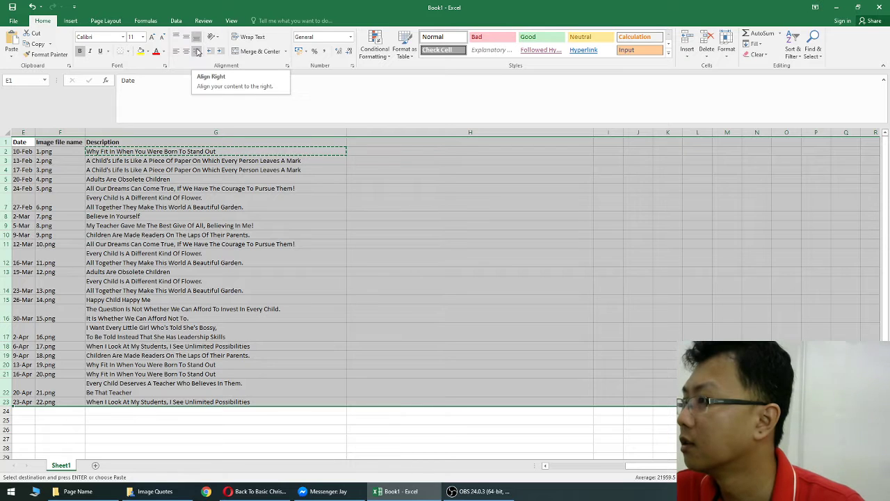
- Try to apply a conditional formatting color scale to schedule rows 1 to 23
left_click(374, 43)
mouse_move(390, 77)
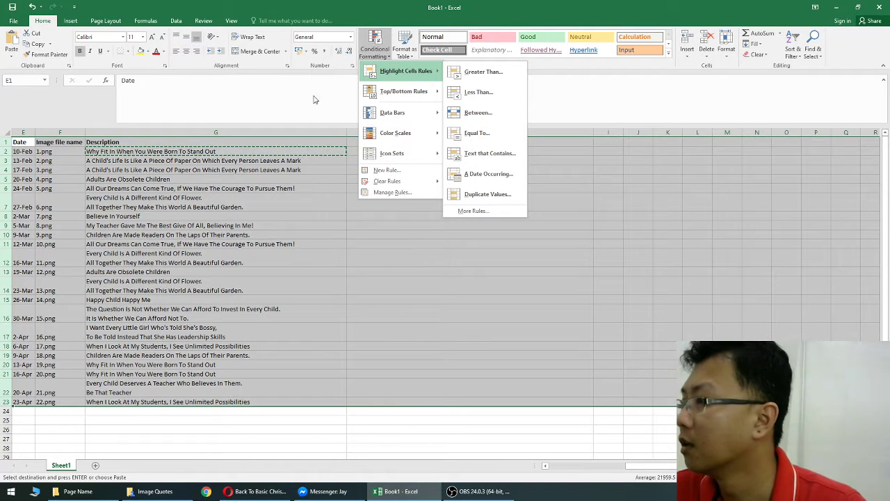
mouse_move(393, 133)
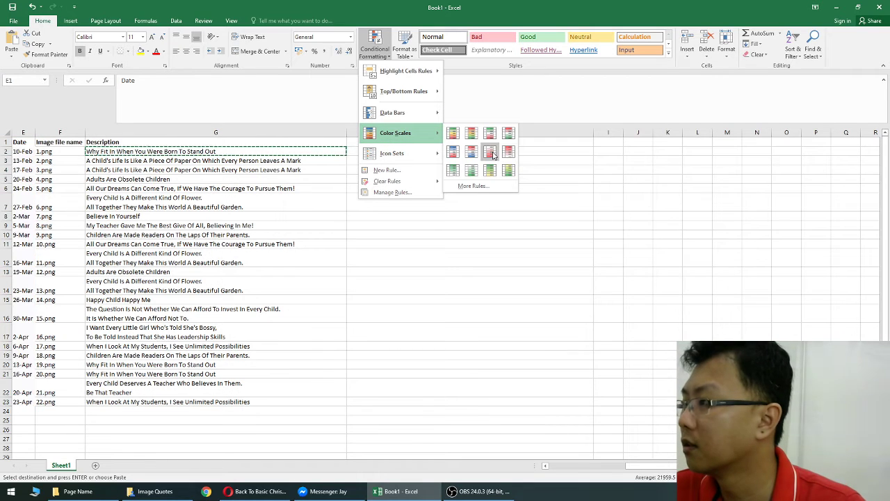
left_click(492, 156)
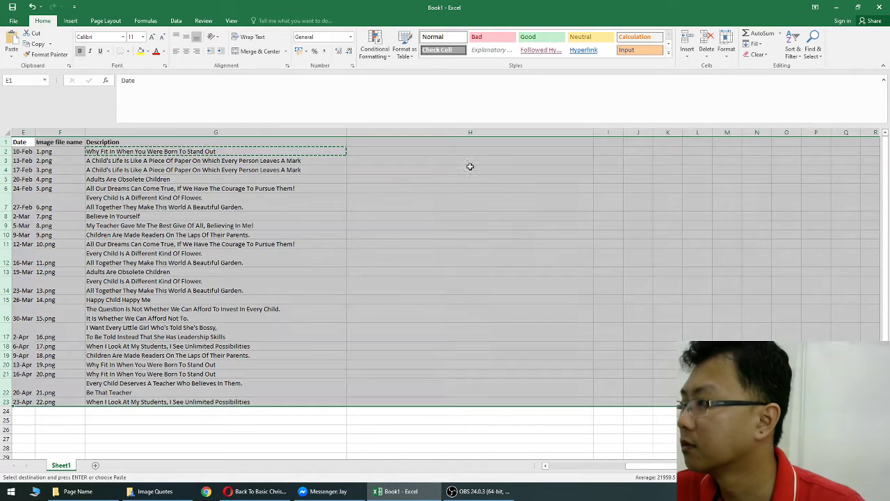
left_click(298, 202)
key("ctrl+a")
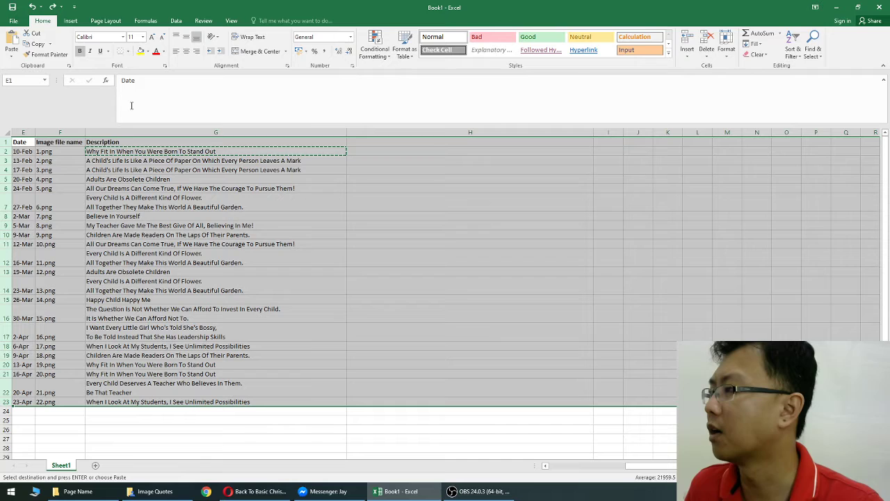
left_click(105, 21)
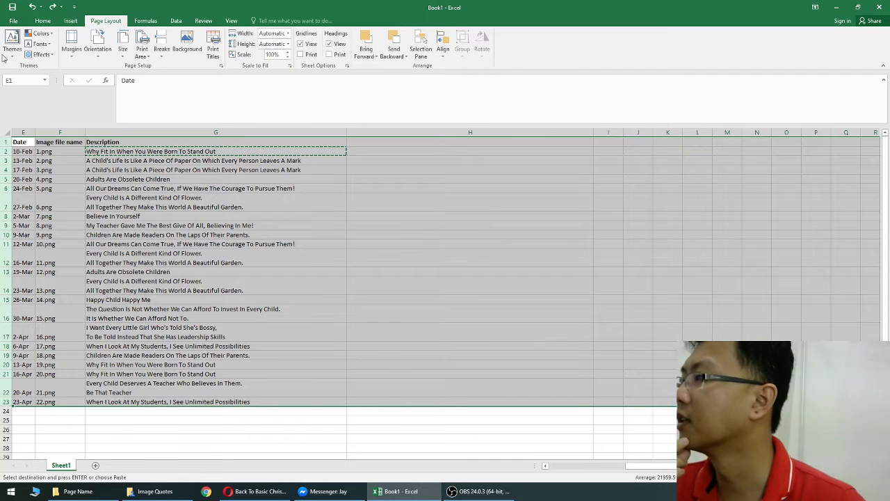
left_click(40, 33)
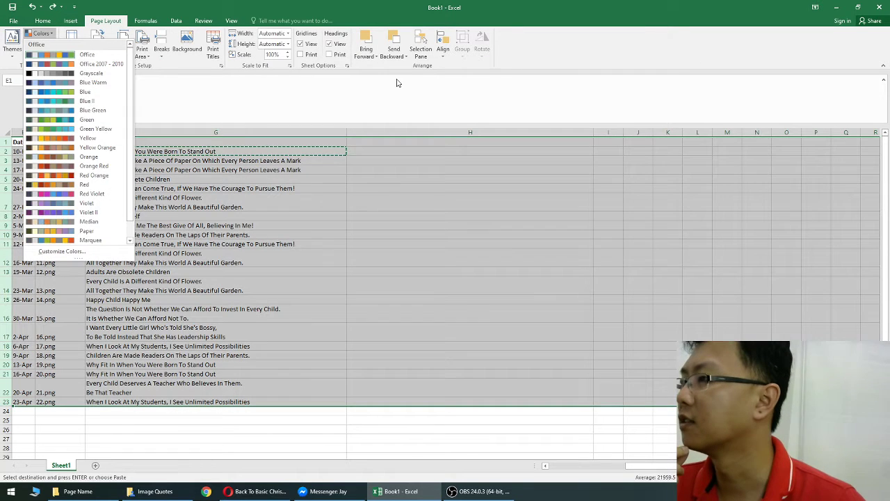
left_click(380, 3)
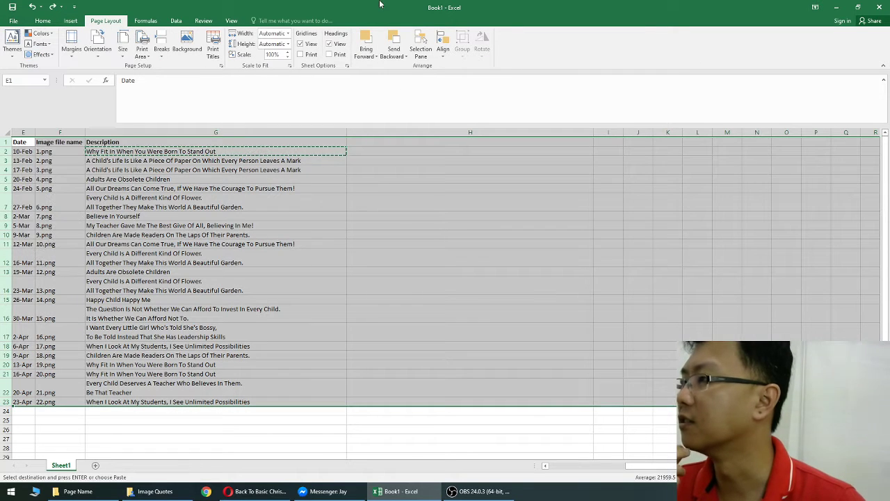
left_click(145, 20)
left_click(43, 20)
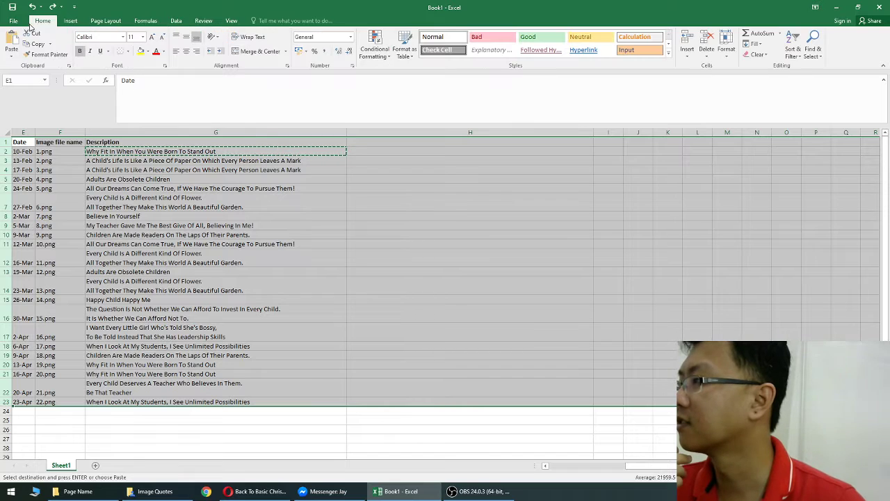
left_click(18, 23)
key("Escape")
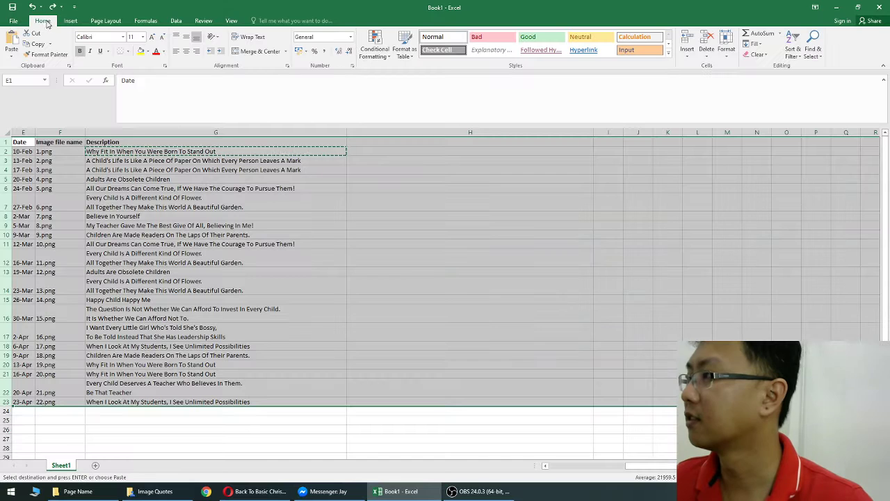
left_click(726, 43)
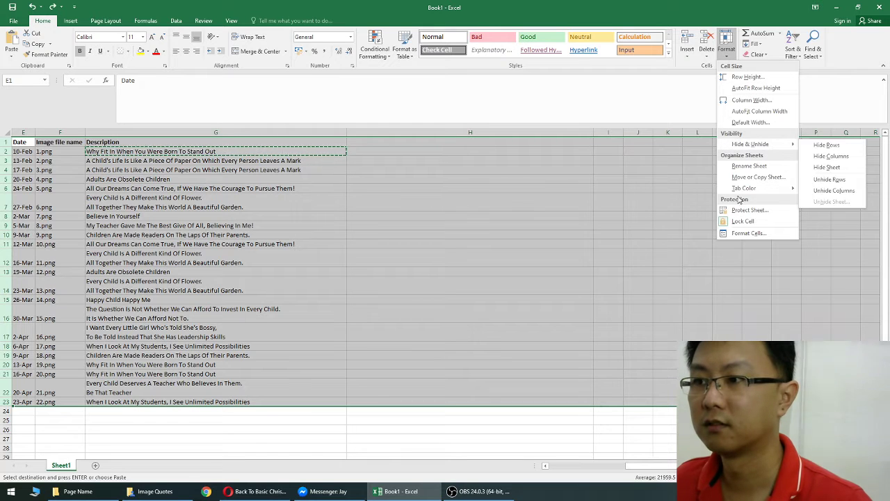
mouse_move(743, 188)
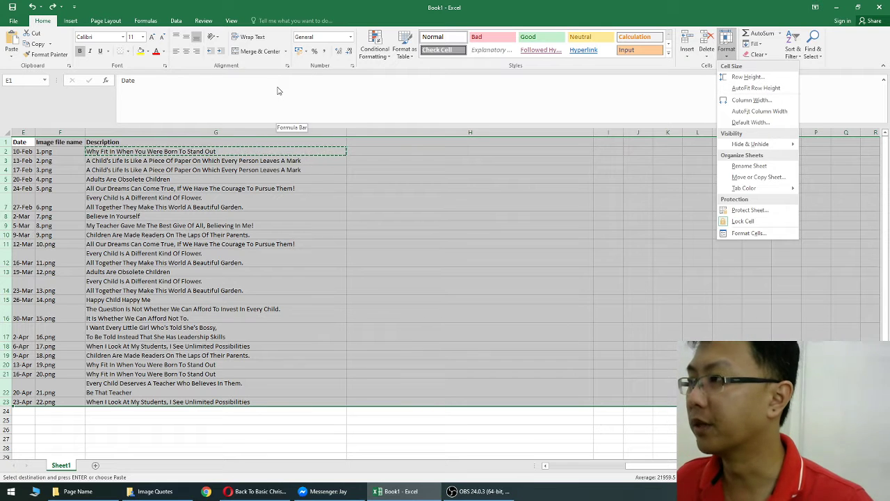
- Search the web for "excel alternate row color" in the browser and read the Office Support article on coloring alternate rows
left_click(258, 491)
key("ctrl+t")
type("excel ")
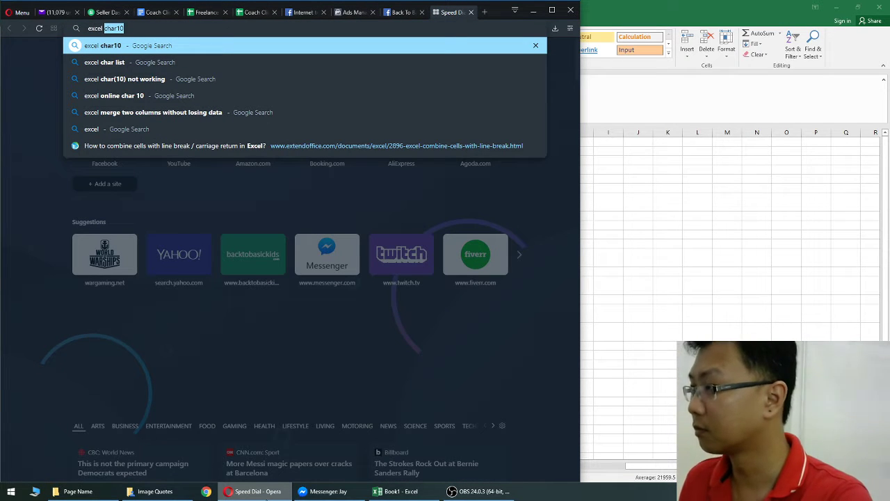
type("altern")
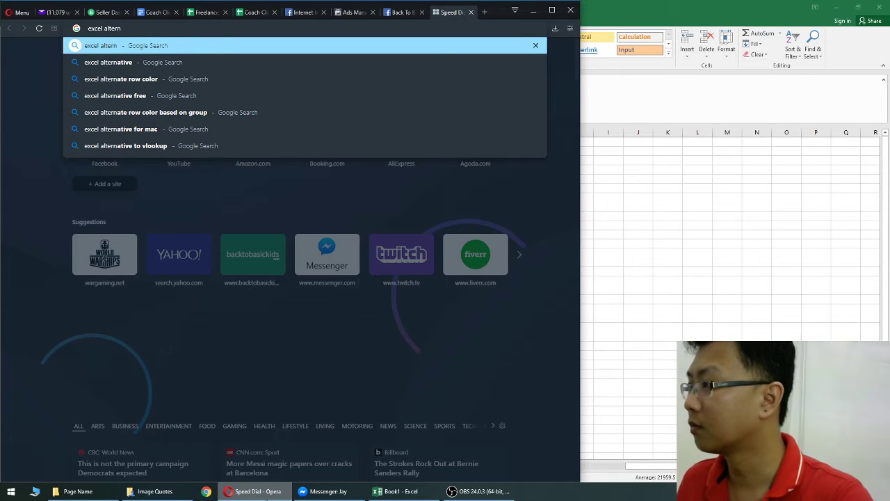
key("Down")
key("Down")
key("Return")
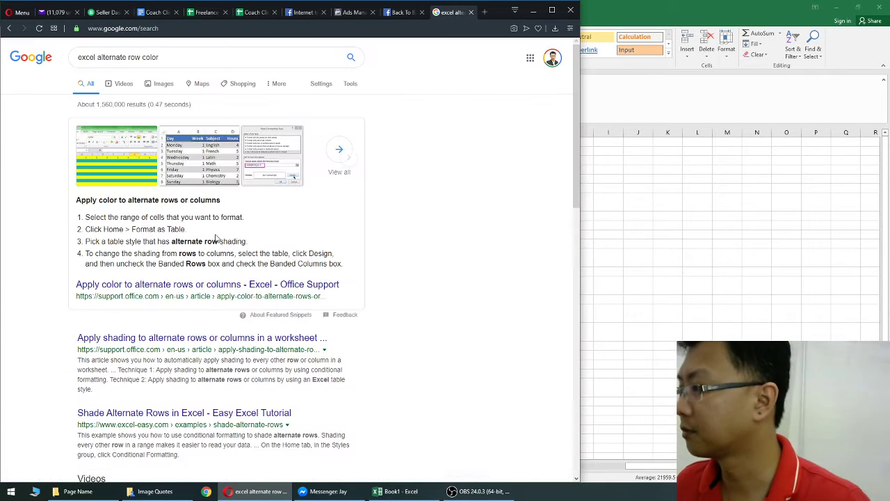
scroll(193, 198, "down", 3)
left_click(193, 198)
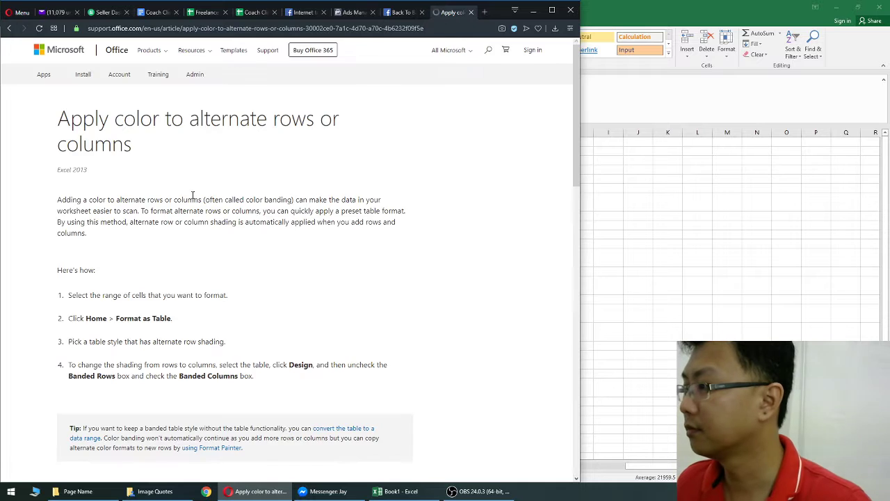
scroll(201, 200, "down", 2)
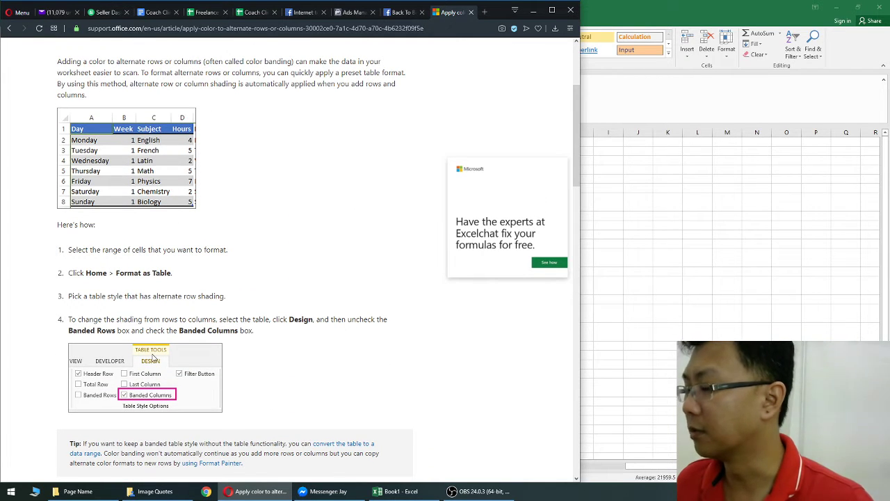
key("alt+Tab")
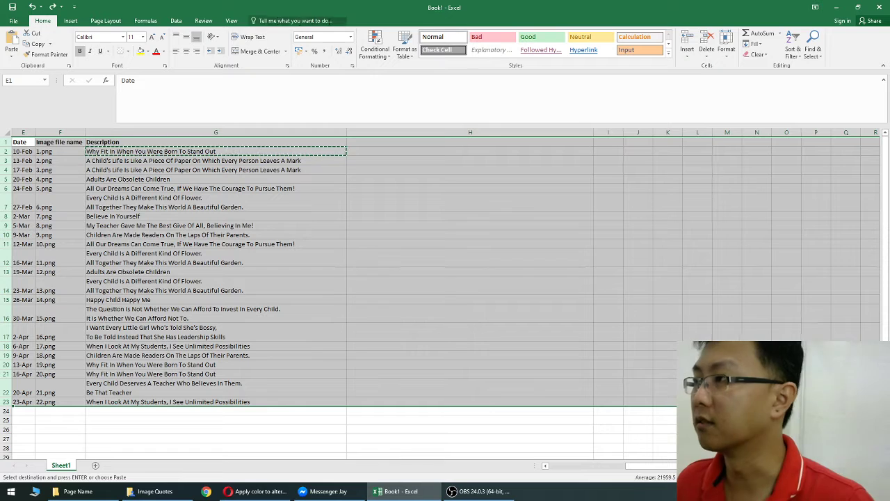
left_click(231, 21)
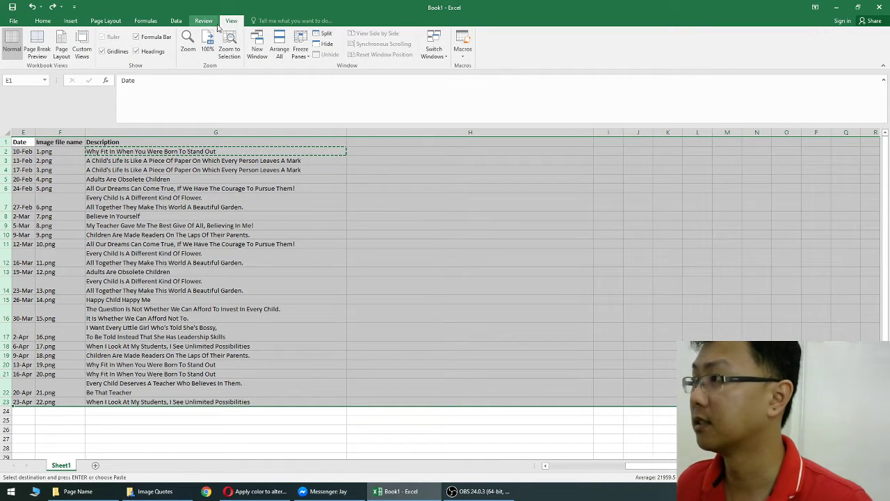
left_click(42, 21)
left_click(70, 21)
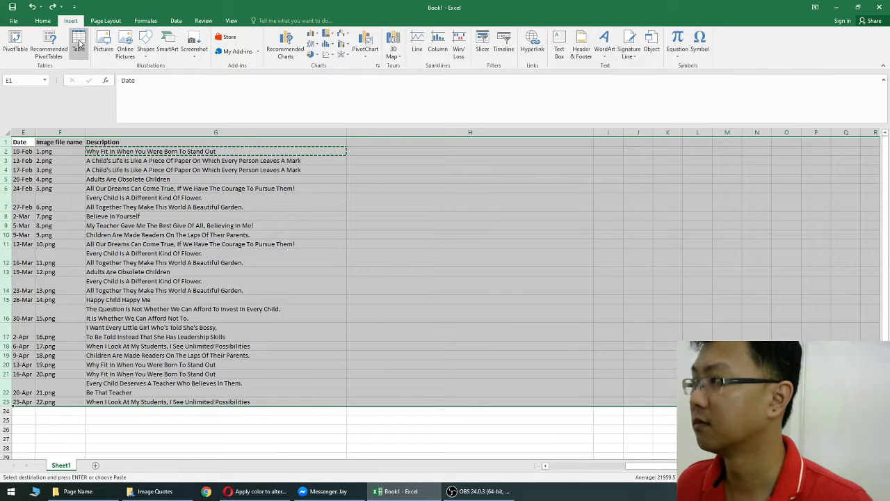
left_click(79, 44)
key("Escape")
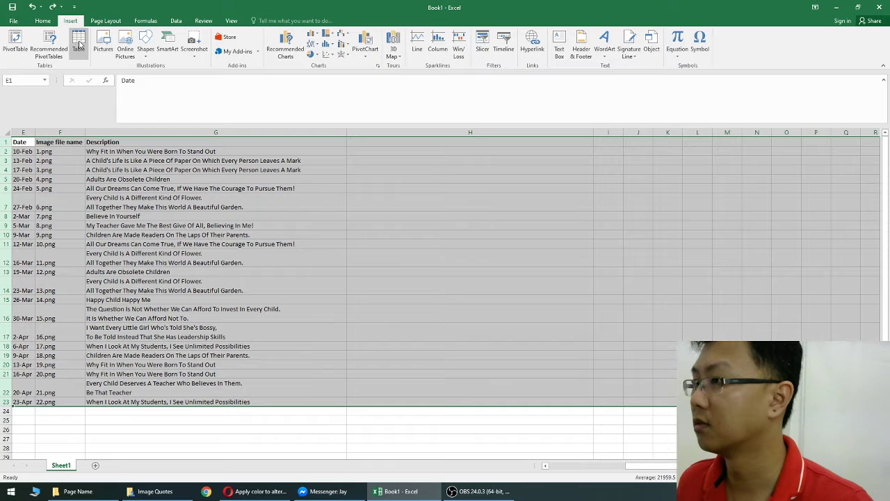
left_click(106, 21)
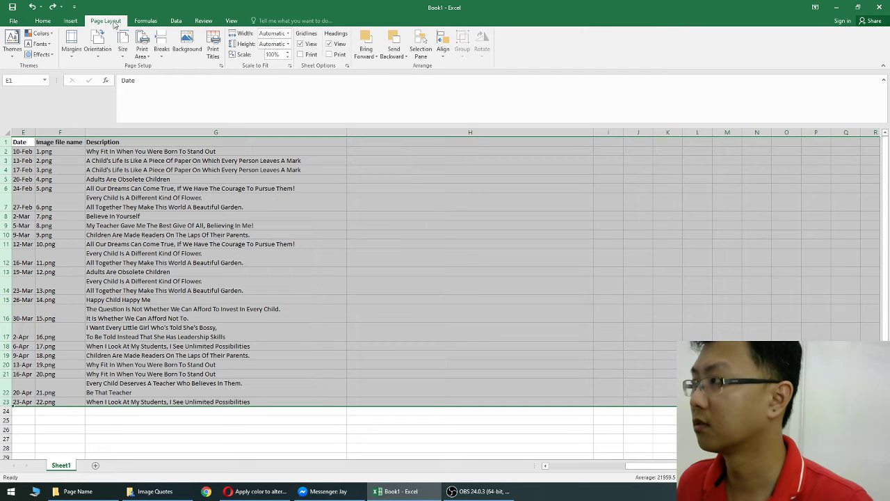
left_click(144, 21)
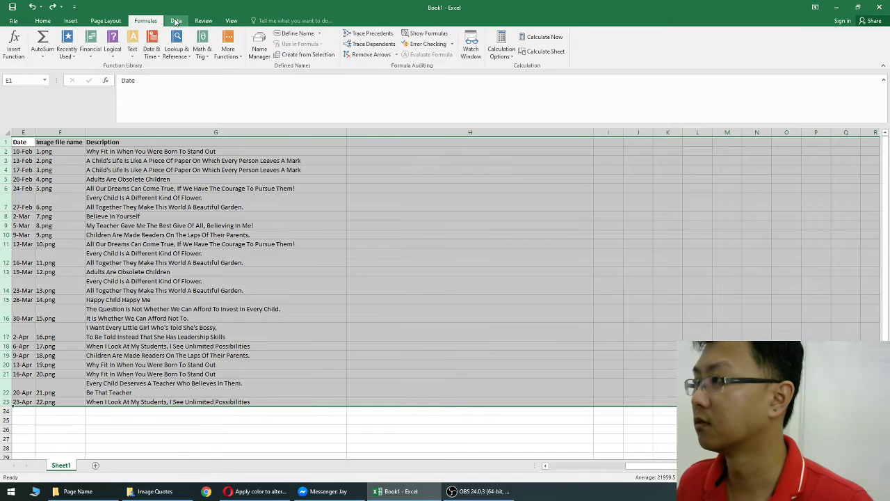
- Recheck the article and try to format Excel schedule rows 1 to 23 as a table with headers in a light blue style
key("alt+Tab")
scroll(185, 237, "down", 1)
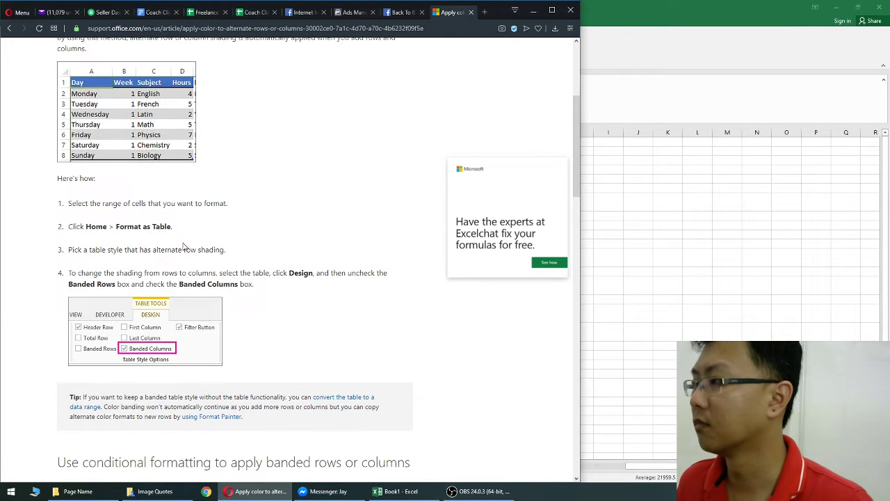
key("alt+Tab")
left_click(43, 21)
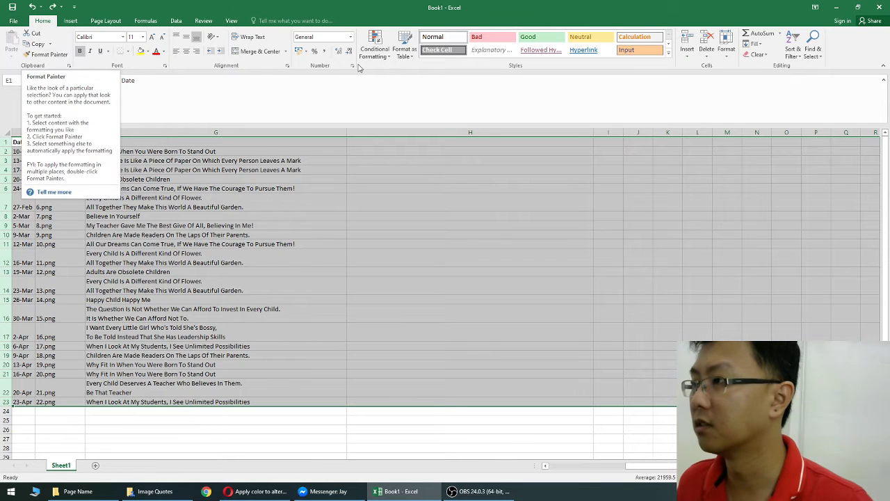
left_click(404, 46)
left_click(438, 110)
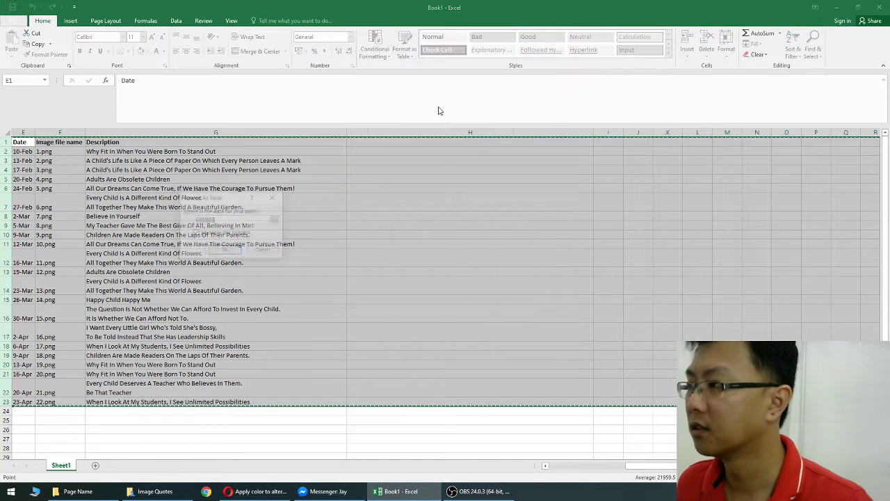
key("Return")
left_click(404, 46)
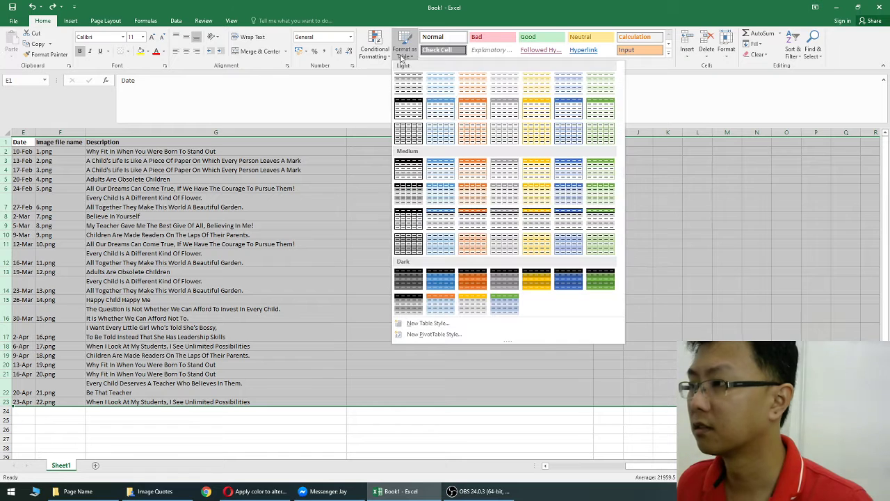
left_click(451, 86)
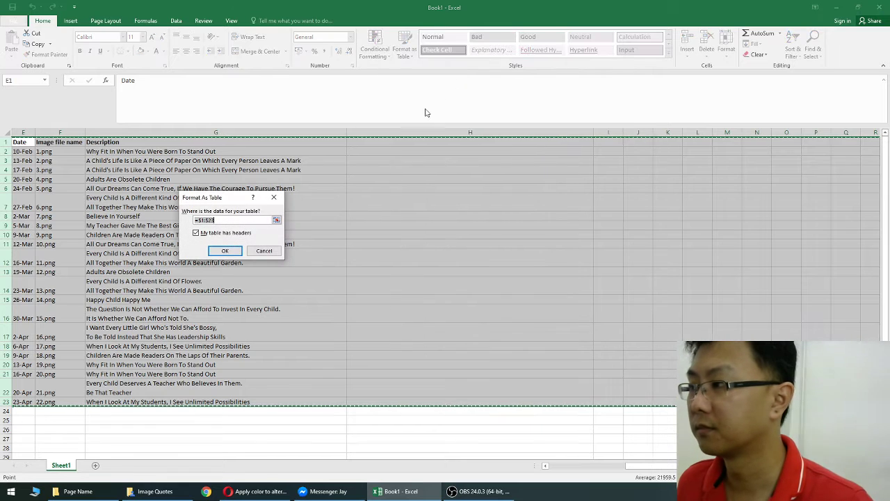
left_click(233, 253)
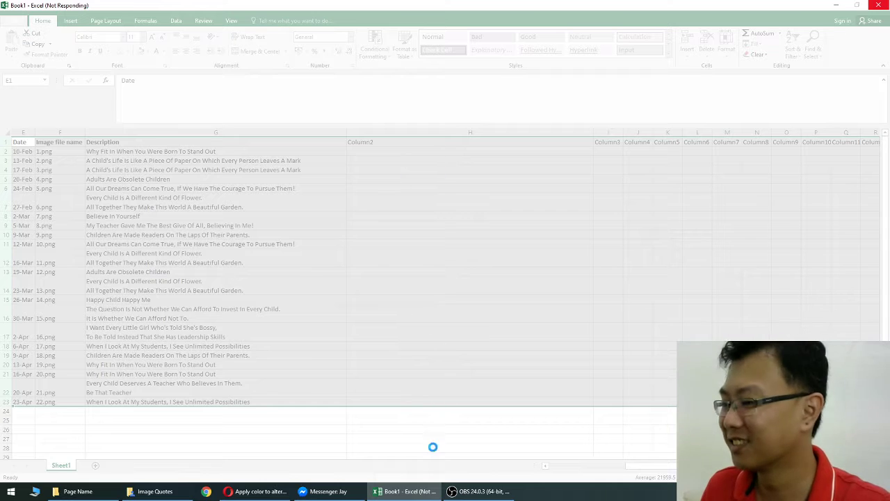
- Examine the support article's section on banding rows with conditional formatting, and return to Excel
left_click(250, 491)
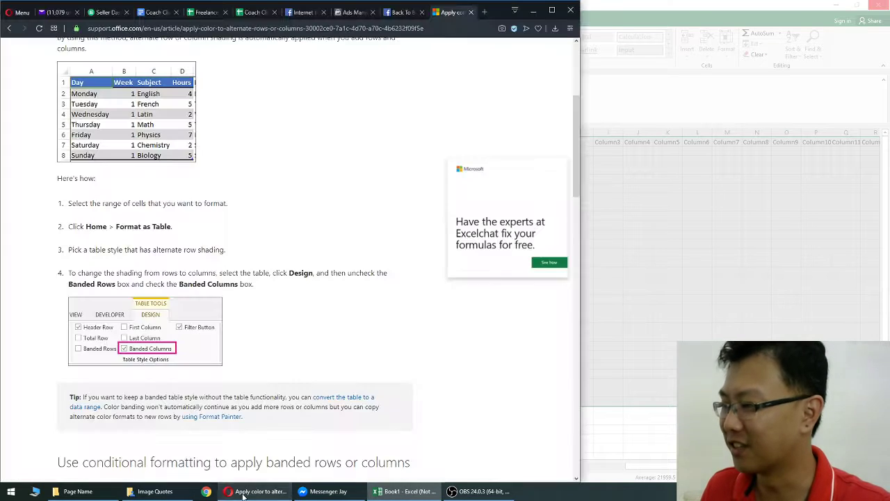
scroll(226, 352, "down", 3)
scroll(226, 352, "down", 3)
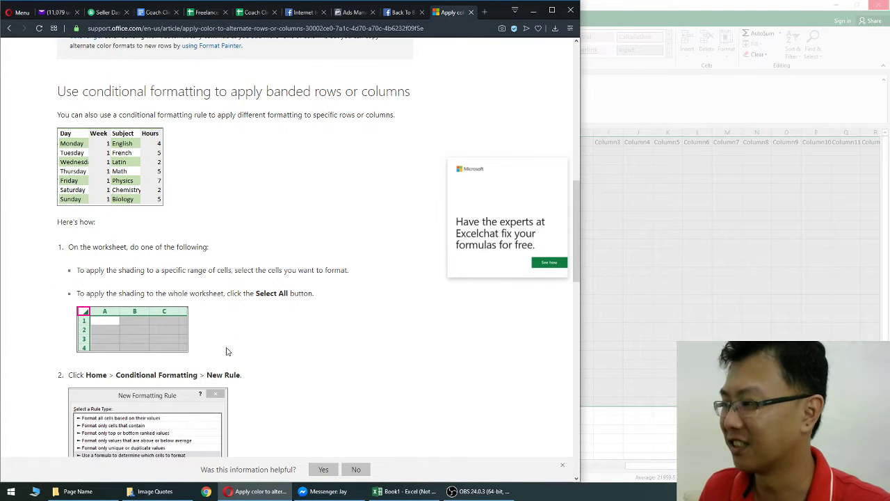
left_click(418, 490)
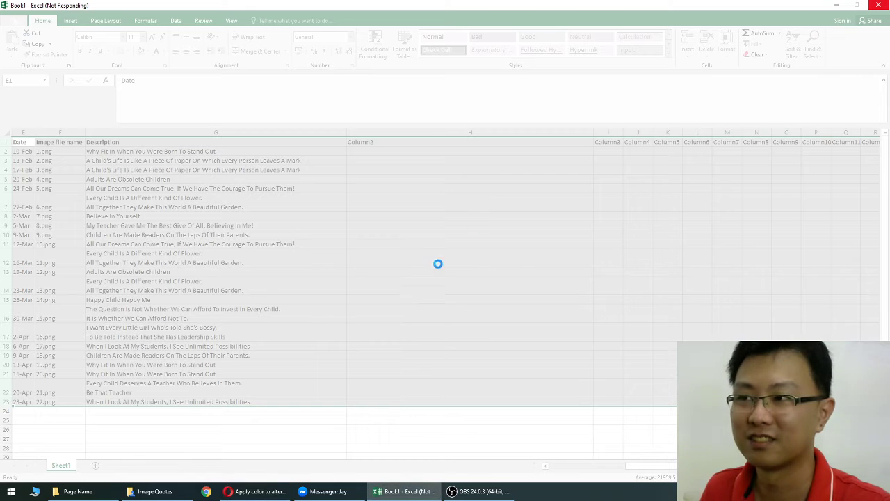
- Force the unresponsive Excel program to close and try to start it again
left_click(880, 9)
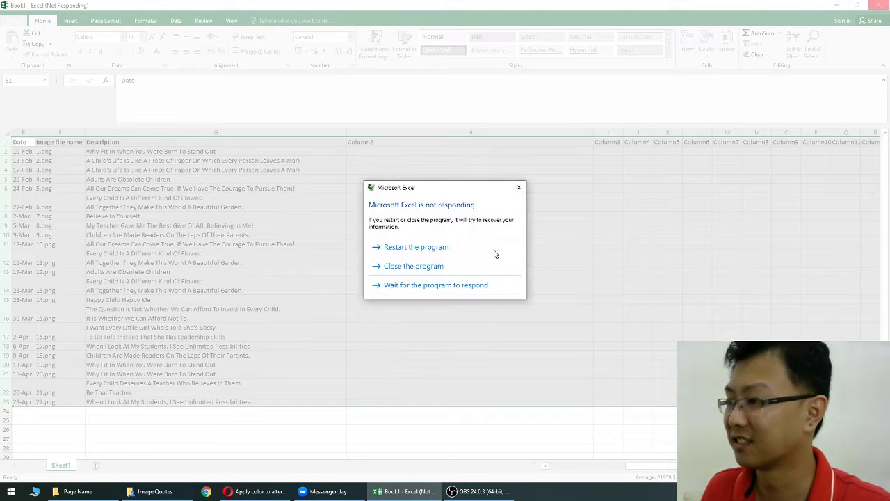
left_click(440, 265)
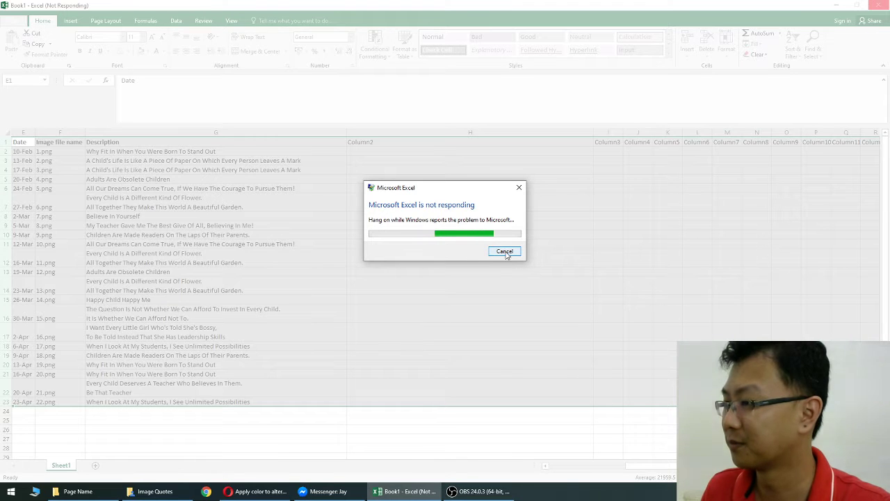
key("super")
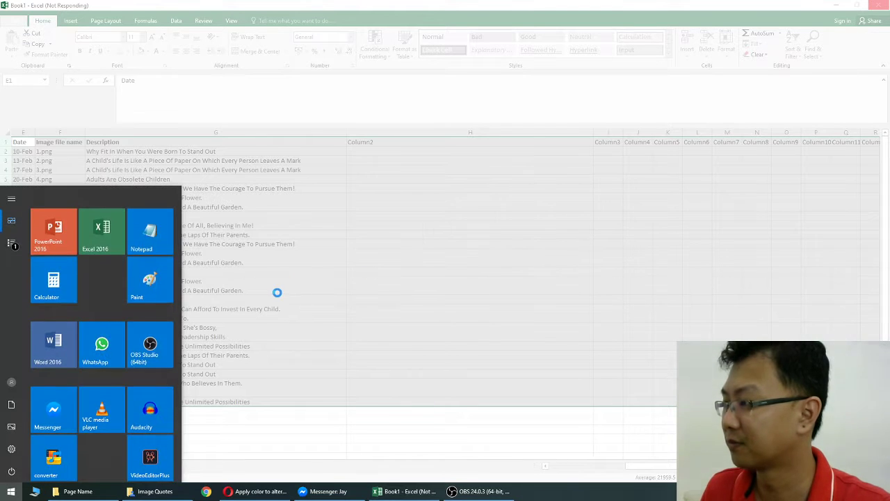
left_click(104, 228)
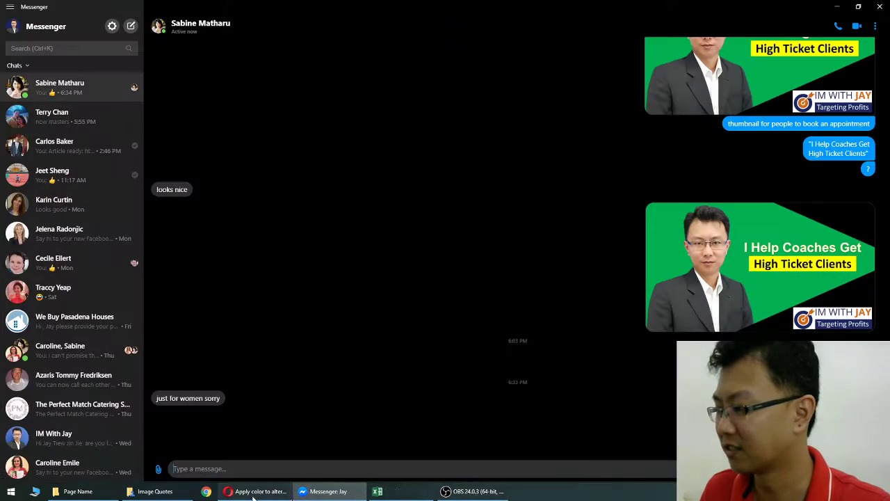
- Close the Office Support article in the browser and relaunch Excel
scroll(359, 362, "down", 4)
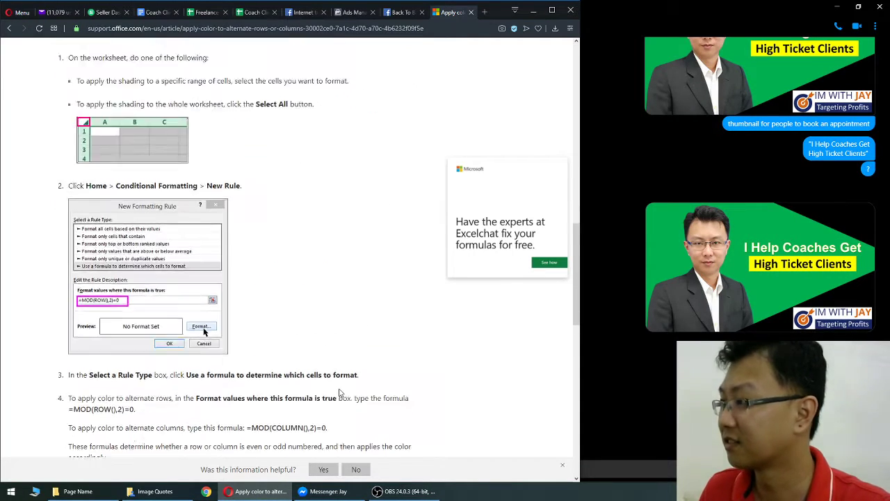
key("ctrl+w")
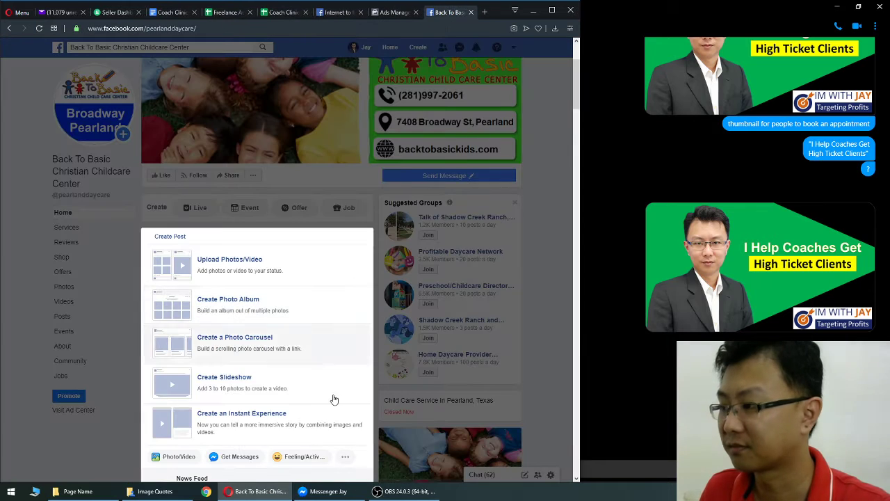
key("super")
left_click(98, 235)
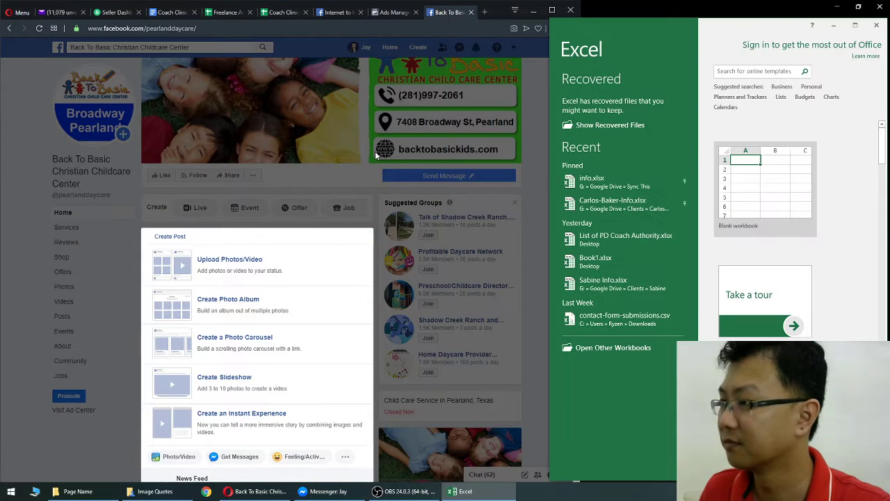
- Open the recovered workbook Book1 (version 1).xlsb maximized, closing the blank workbook and the document recovery list
left_click(628, 128)
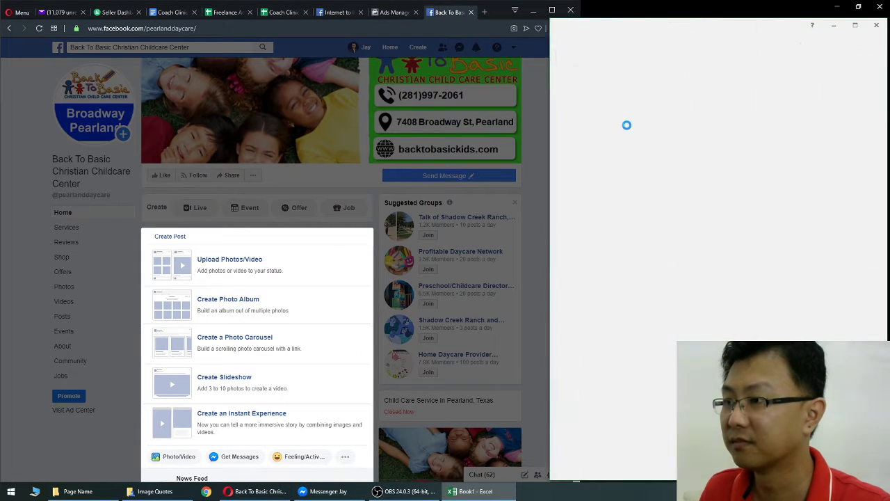
left_click(606, 217)
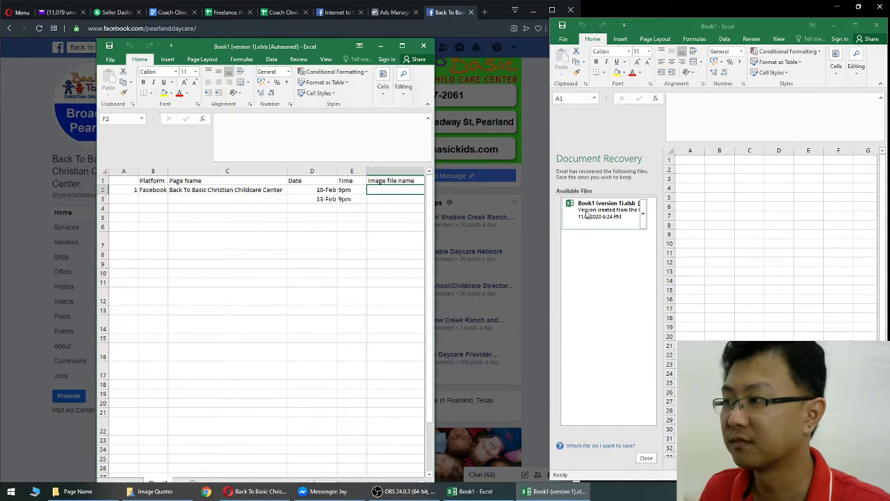
left_click(878, 26)
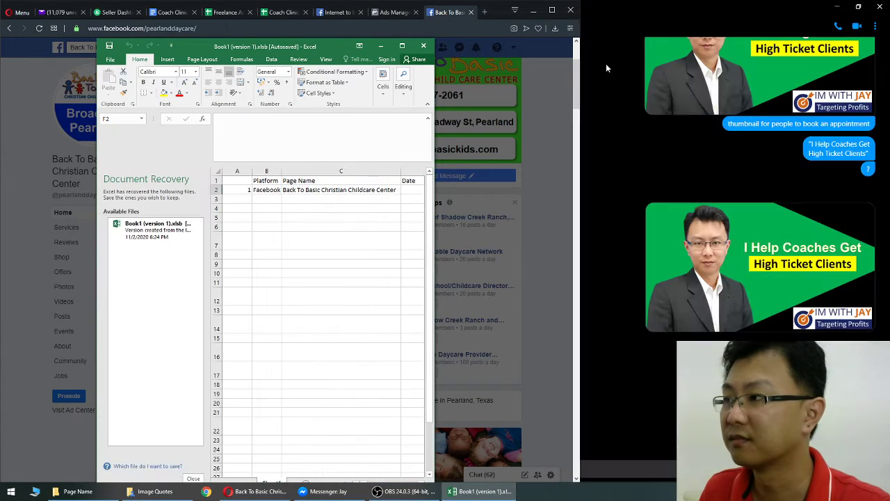
left_click(402, 46)
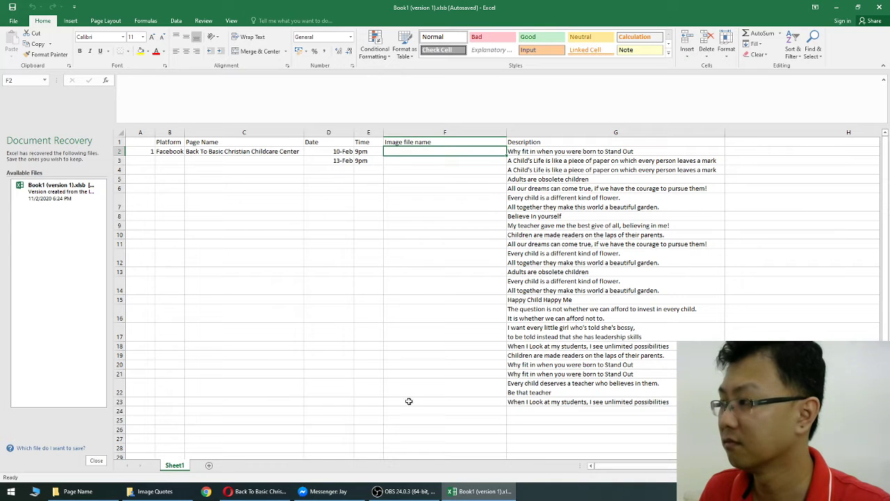
left_click(96, 459)
- Examine the recovered schedule's dates, image file names and descriptions for missing entries
key("Down")
key("Down")
key("Down")
key("Down")
key("Down")
key("Down")
key("Down")
key("Down")
key("Down")
key("Down")
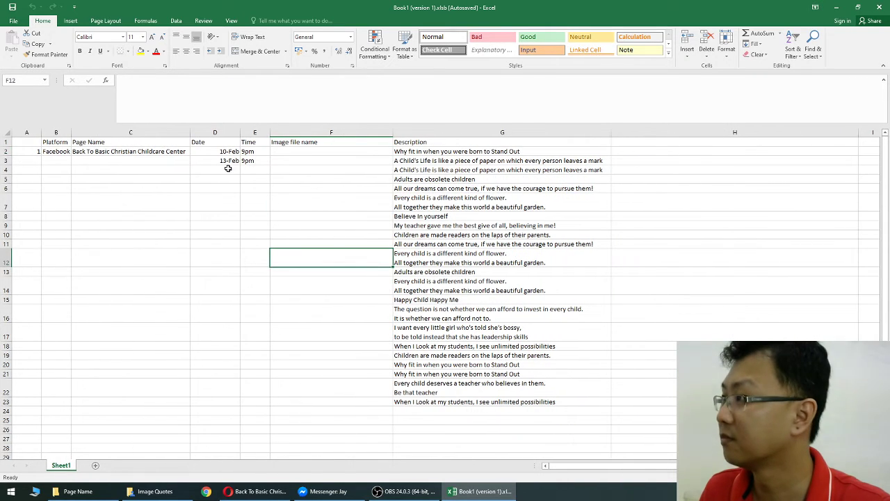
left_click(101, 166)
- Check the AutoRecover save interval in the workbook save options and accept the options
left_click(14, 21)
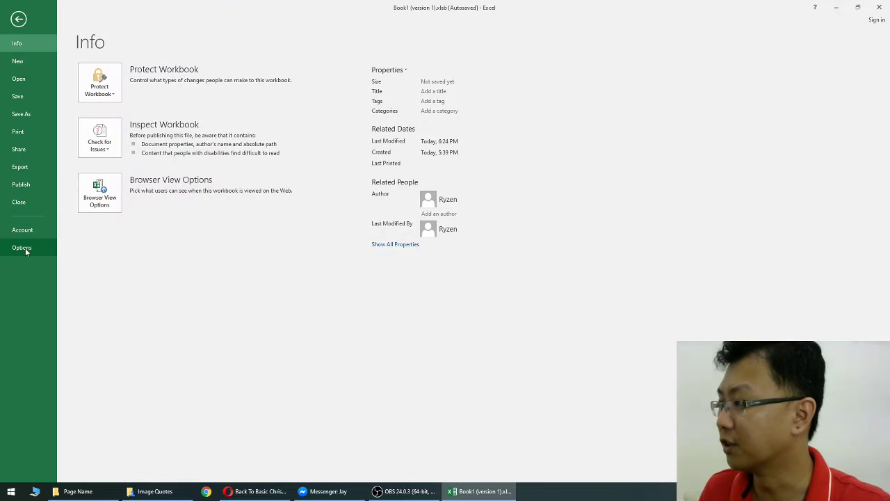
left_click(21, 248)
left_click(269, 145)
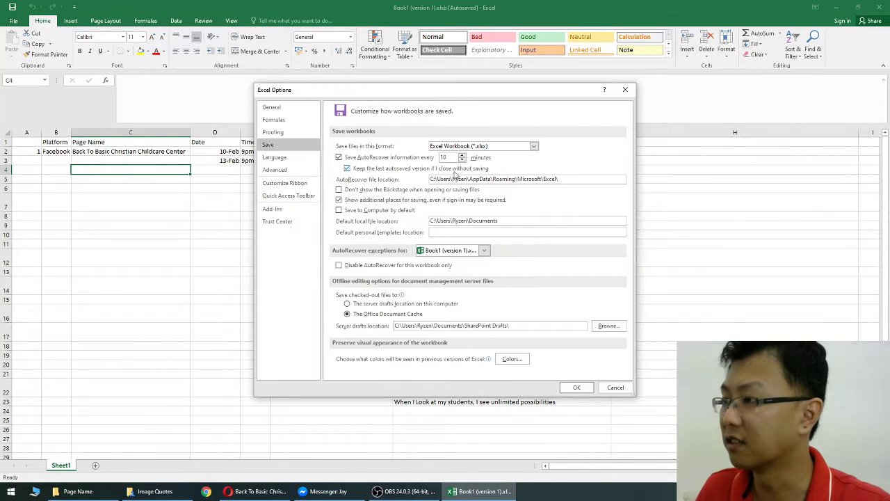
left_click(578, 386)
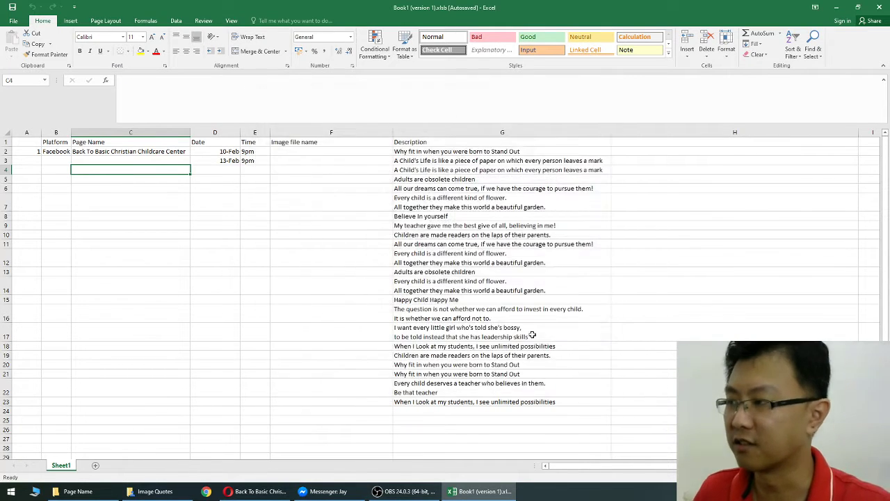
- Switch to Word, create a blank document and check the AutoRecover interval in its save options
key("super")
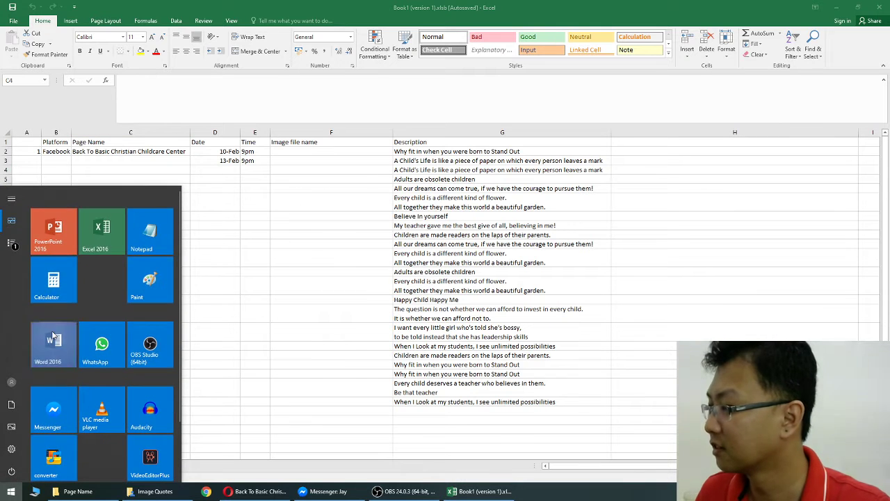
left_click(54, 344)
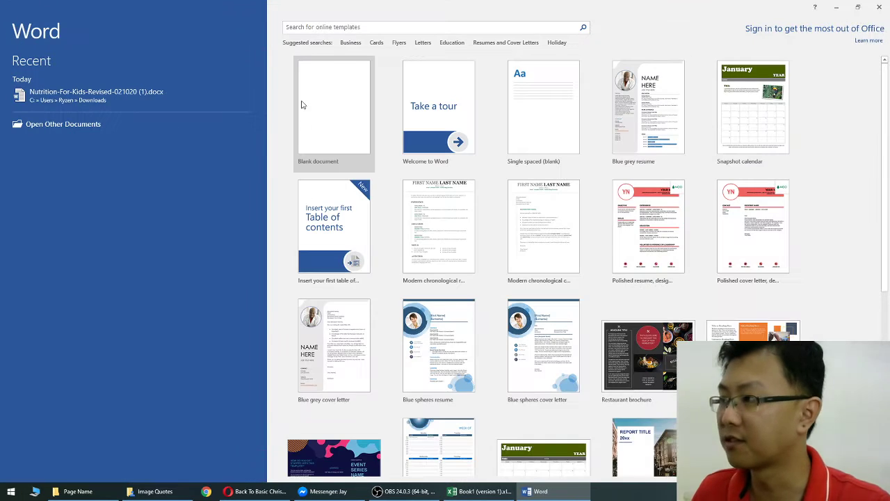
left_click(299, 104)
left_click(21, 28)
left_click(32, 231)
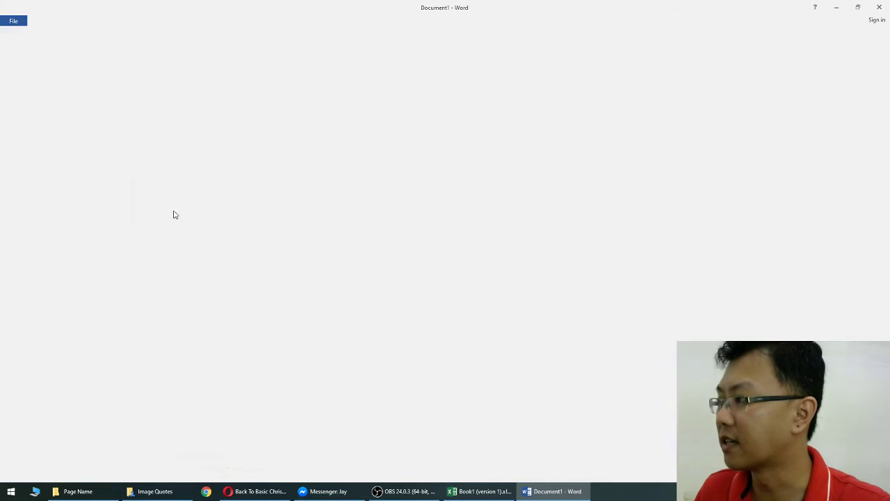
left_click(268, 145)
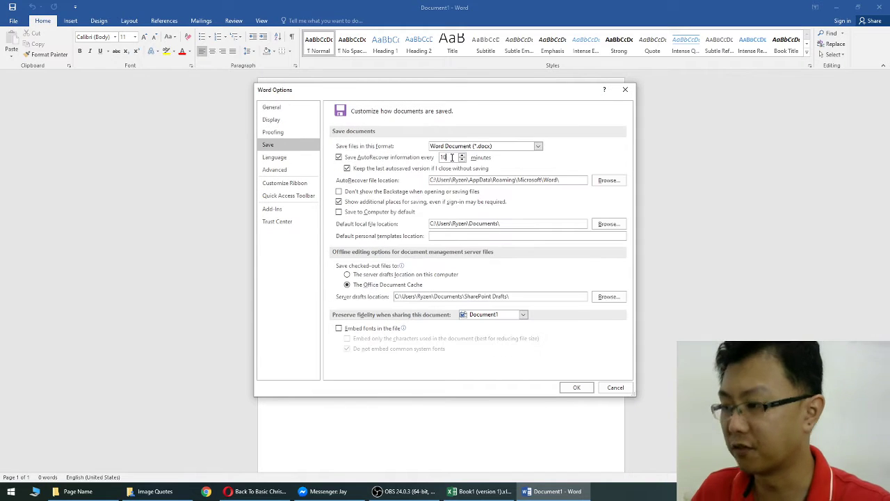
left_click(577, 388)
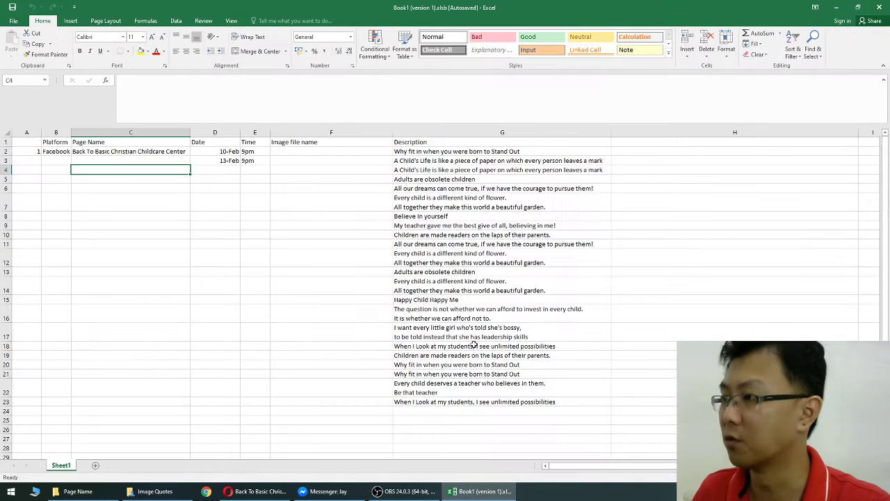
- Number the schedule rows in A2:A23 as a fill series starting at 1
left_click(29, 153)
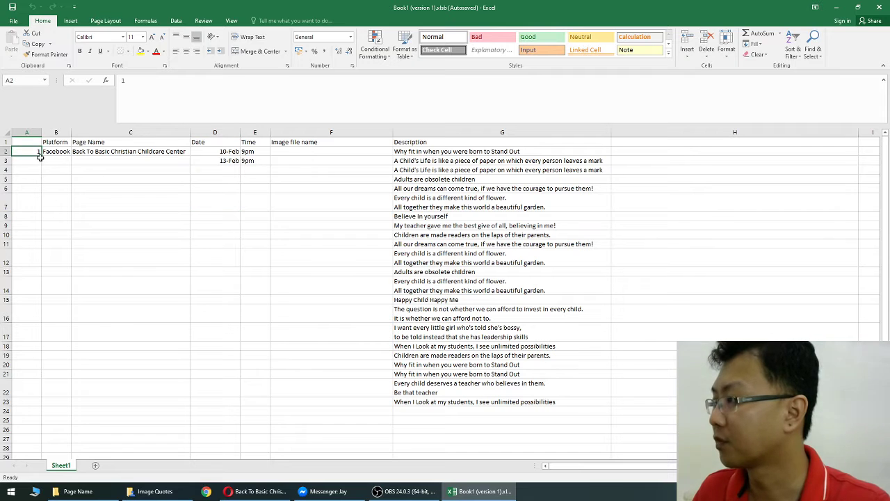
left_click_drag(41, 157, 64, 402)
left_click(47, 412)
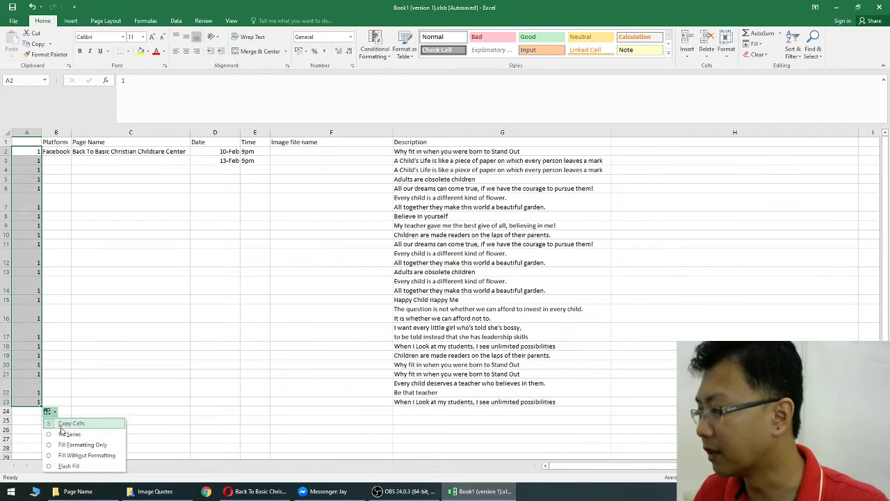
left_click(69, 431)
- Fill the Facebook platform and Back To Basic Christian Childcare Center page name down to row 23
left_click(64, 153)
left_click_drag(73, 155, 100, 151)
left_click_drag(191, 155, 193, 404)
left_click(245, 313)
- Enter the formula =D3+7 in D4 and fill the weekly dates down to D23
left_click(229, 171)
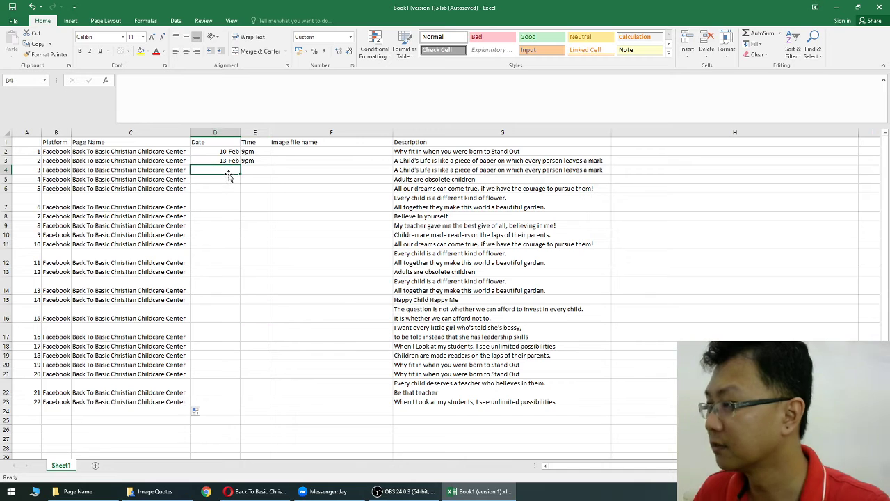
type("=D3+3")
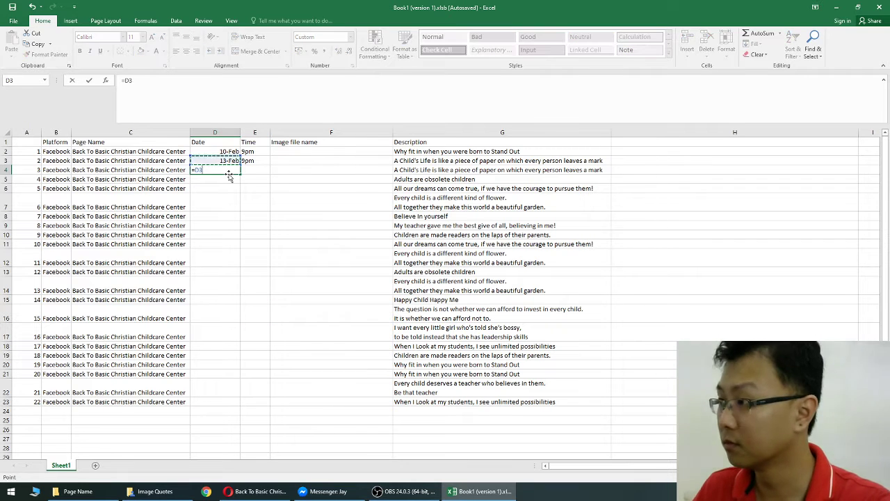
key("Return")
left_click(229, 171)
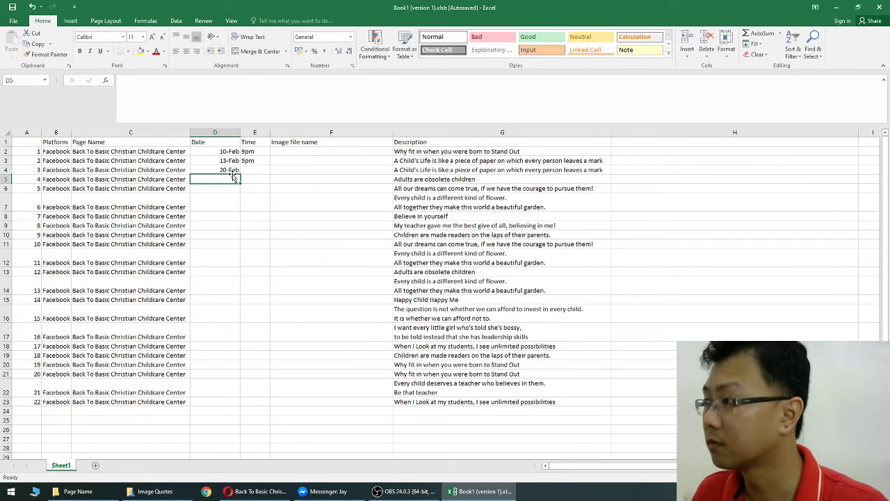
type("=D3+7")
left_click(237, 171)
left_click_drag(237, 171, 238, 403)
- Move the Time column in front of the Date column and delete the empty column left behind
left_click(268, 161)
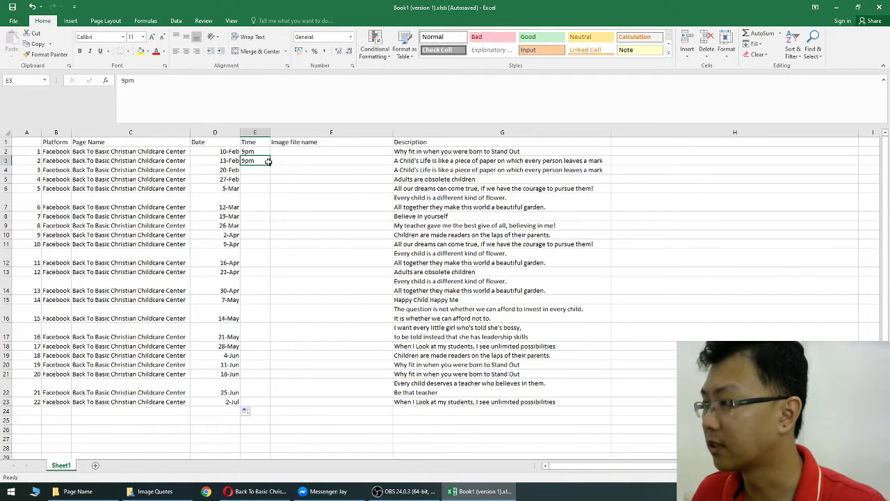
right_click(228, 131)
left_click(245, 196)
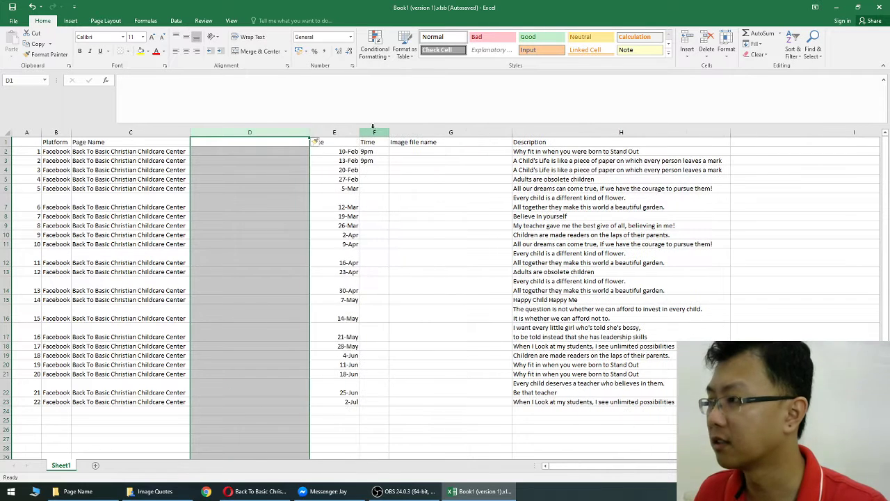
left_click(373, 132)
left_click_drag(359, 141, 201, 142)
right_click(282, 134)
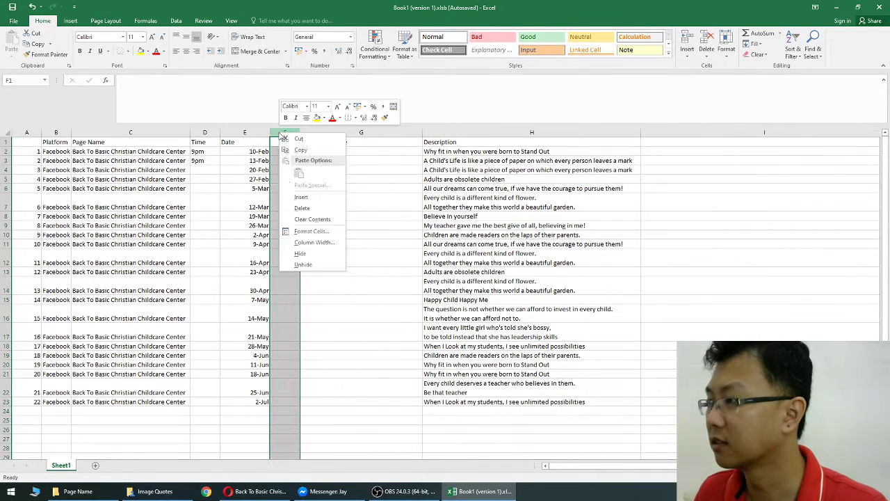
left_click(302, 208)
- Fill the 9pm time down to row 23 and fit the Date column's width to its contents
left_click(208, 162)
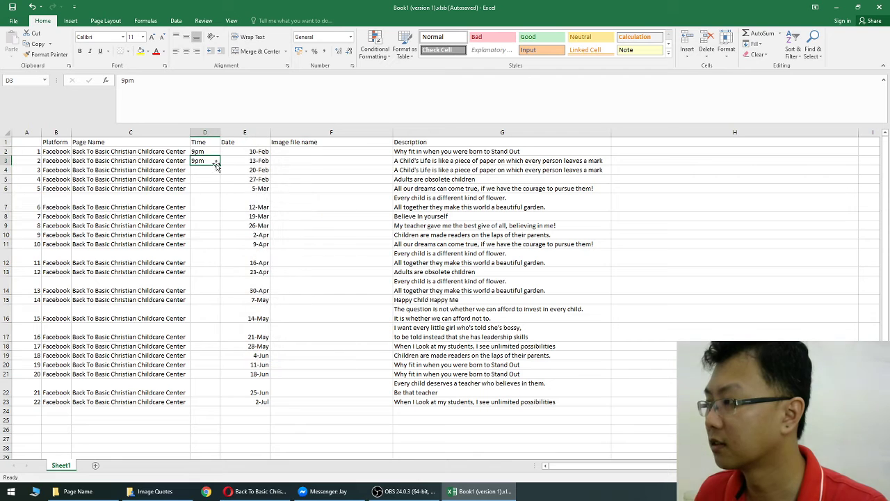
left_click_drag(215, 165, 221, 406)
left_click(297, 149)
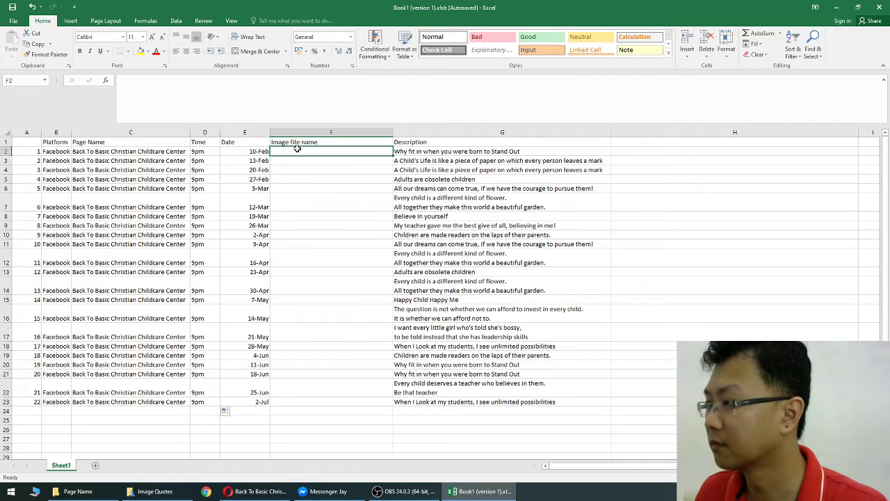
double_click(269, 132)
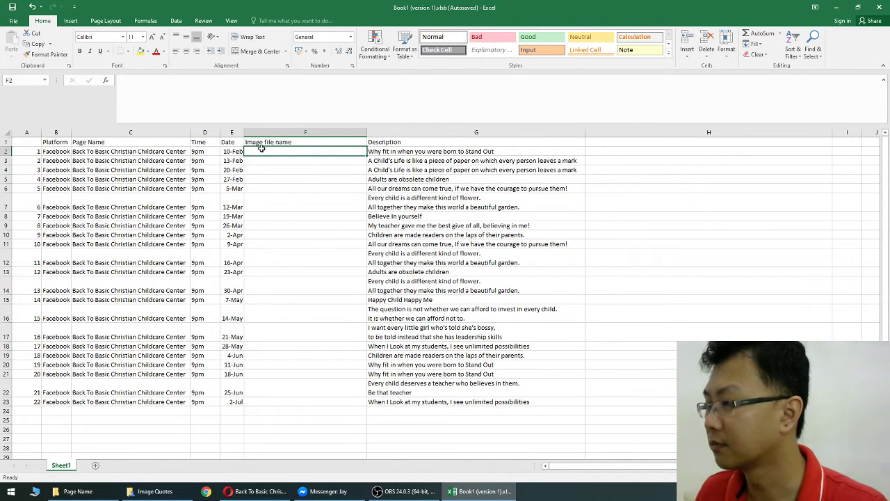
- Build the first image file name in F2 with a CONCATENATE formula joining A2 and ".png"
type("=con")
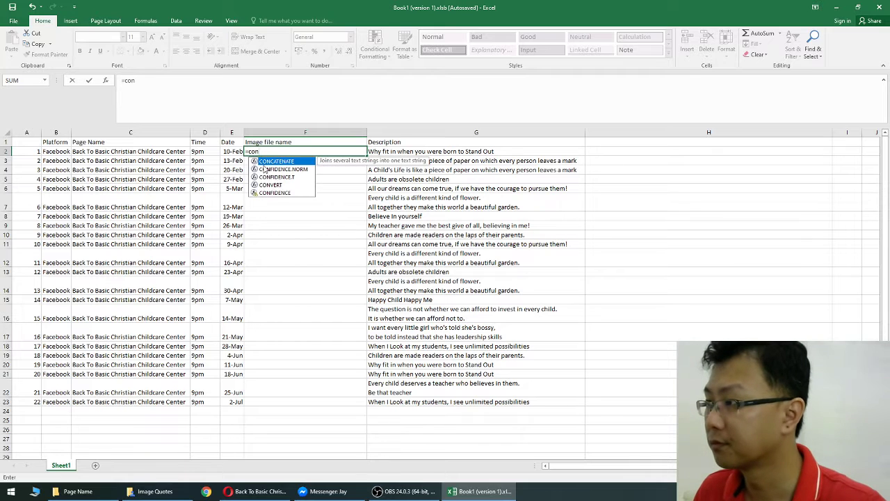
double_click(269, 161)
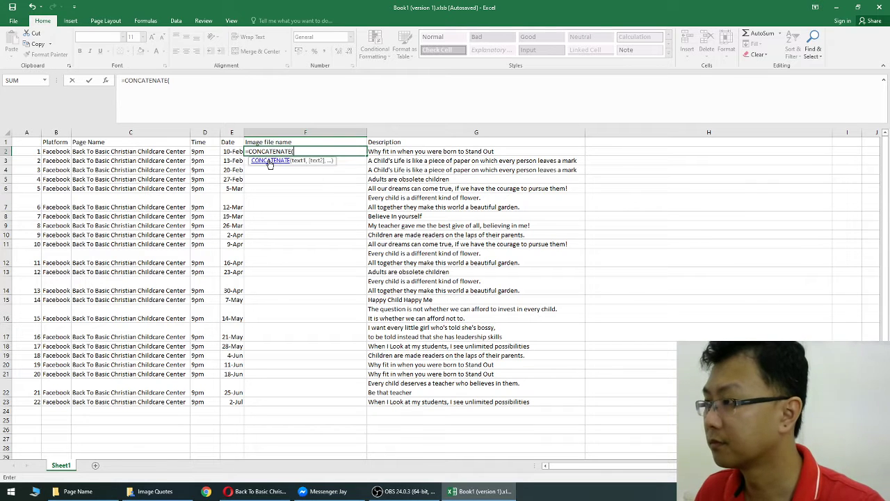
left_click(40, 151)
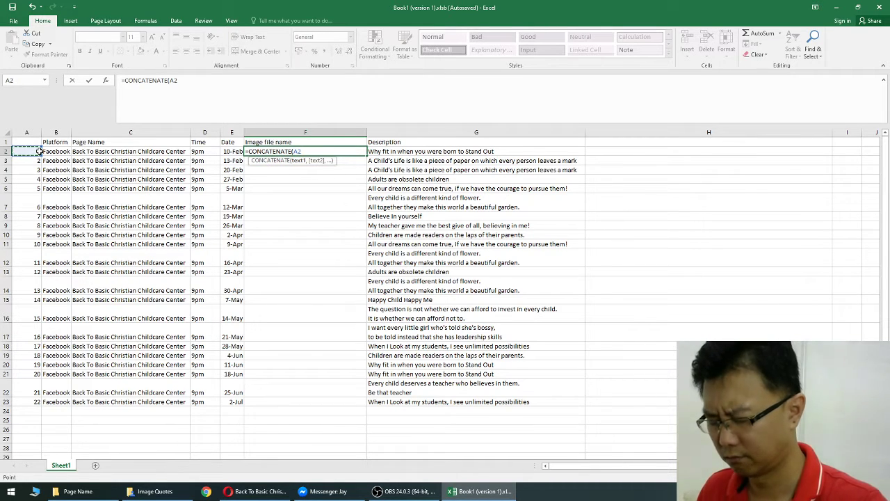
type(",\".png")
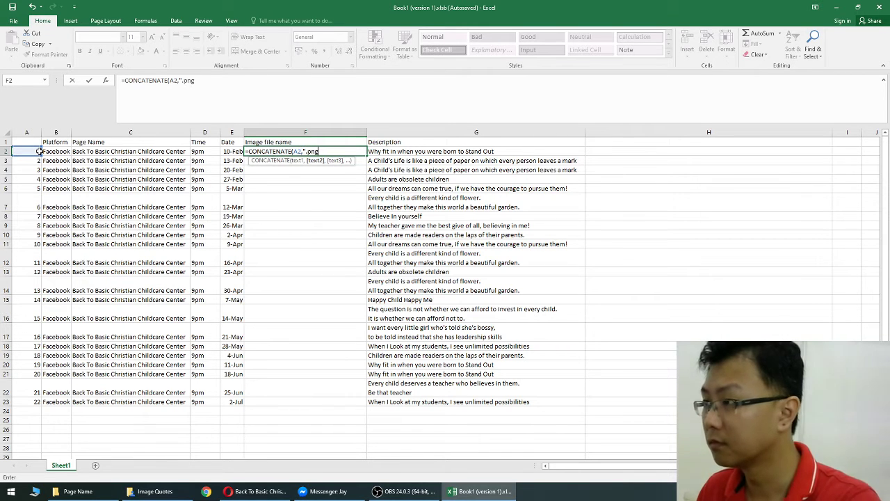
key("Return")
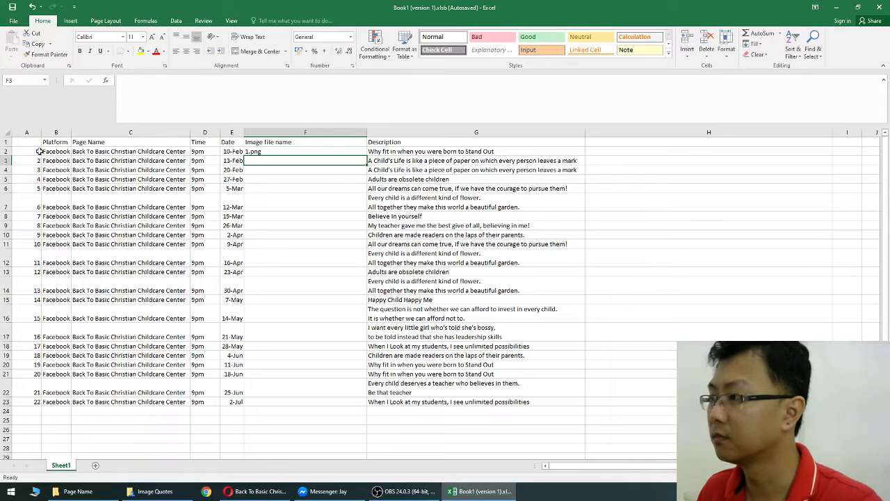
- Fill the image file name formula down to F23 and fit the column's width to its contents
left_click(362, 151)
left_click_drag(368, 155, 368, 405)
double_click(367, 132)
left_click(334, 271)
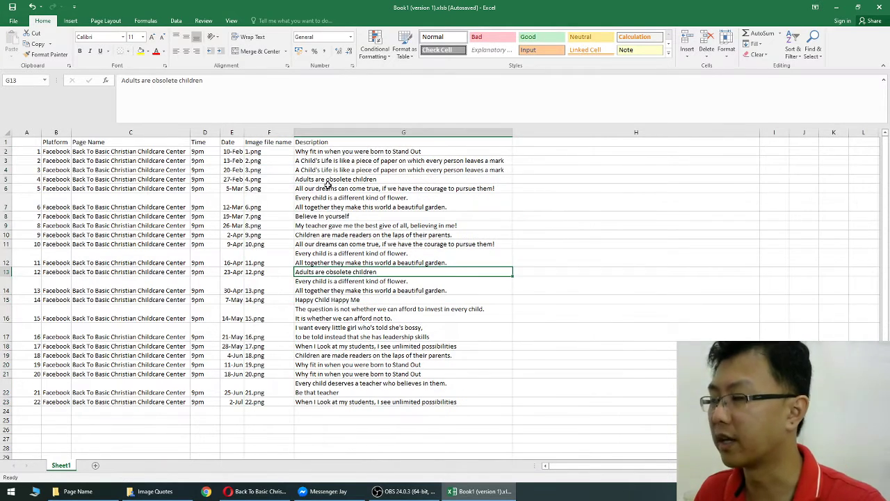
- Restore the workbook window to a smaller size and place it beside the Facebook page, extending its height
double_click(616, 20)
left_click_drag(345, 27, 780, 10)
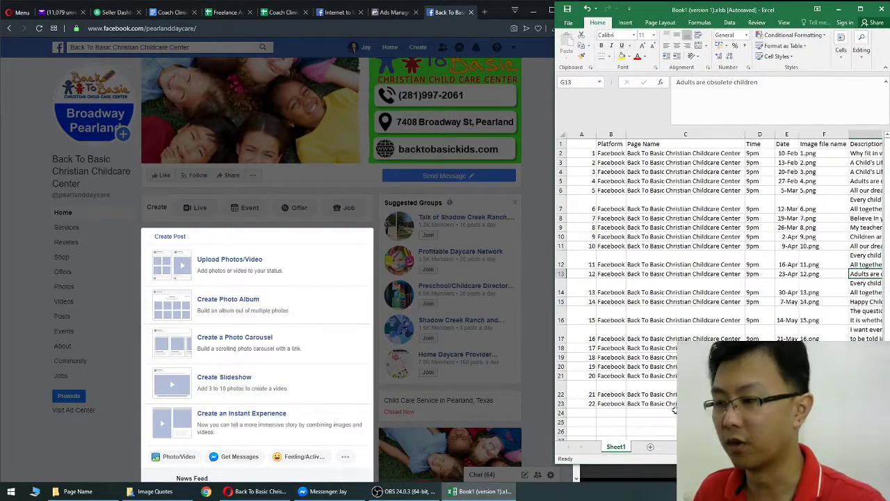
left_click_drag(556, 464, 558, 473)
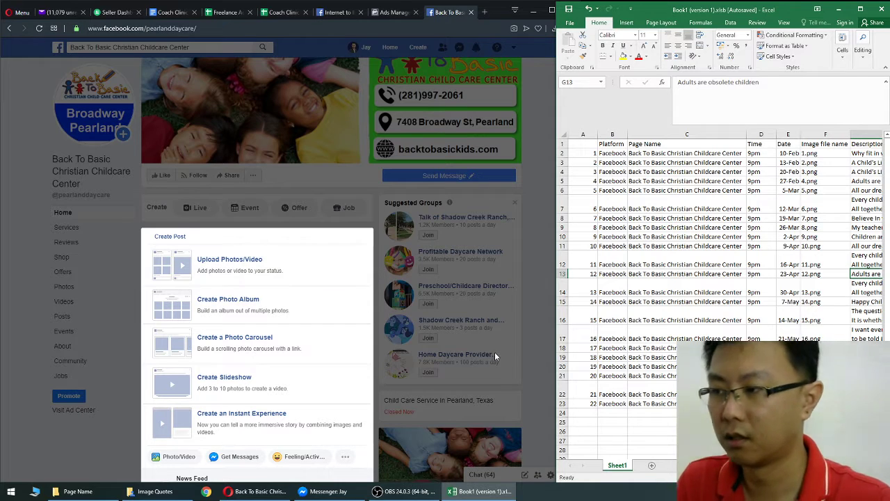
- Start a photo/video upload on the Facebook page and browse to Social Media > Client Name > Platform Name > Page Name on drive E
left_click(236, 266)
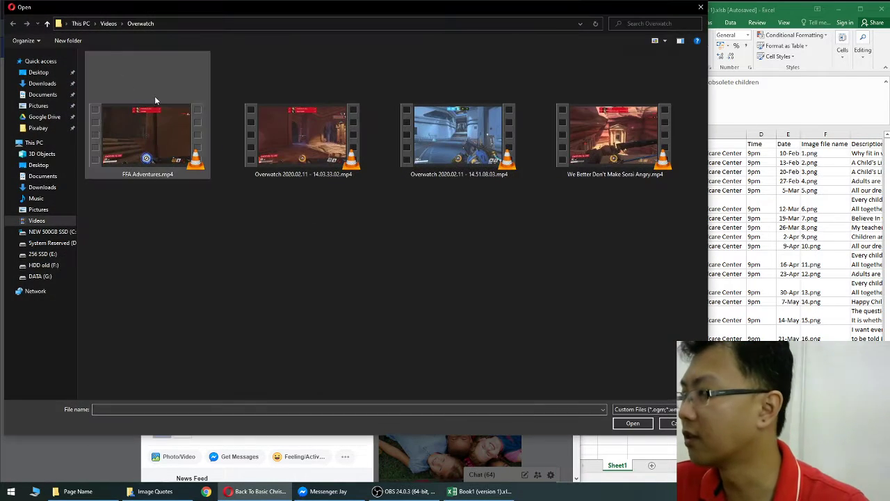
left_click(43, 265)
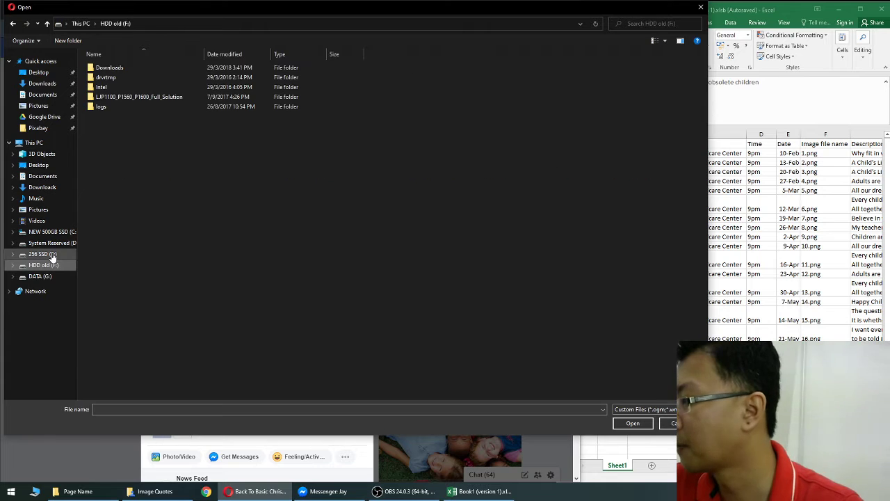
left_click(53, 255)
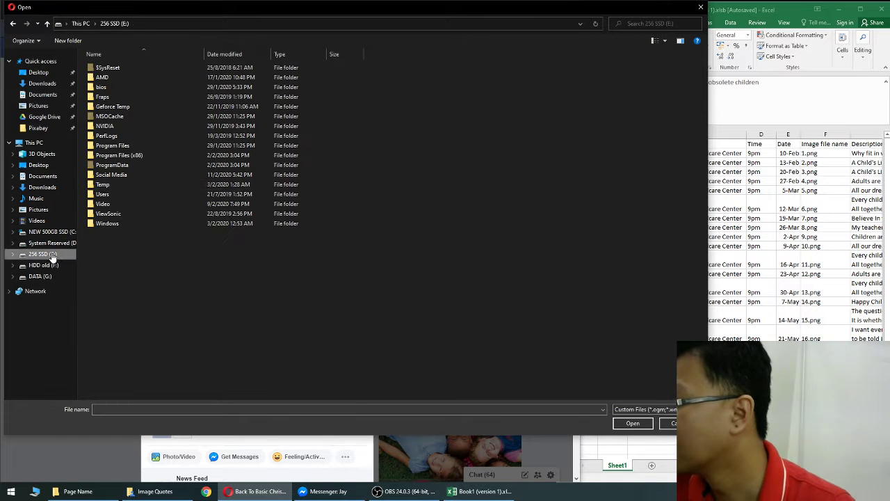
double_click(110, 174)
double_click(127, 67)
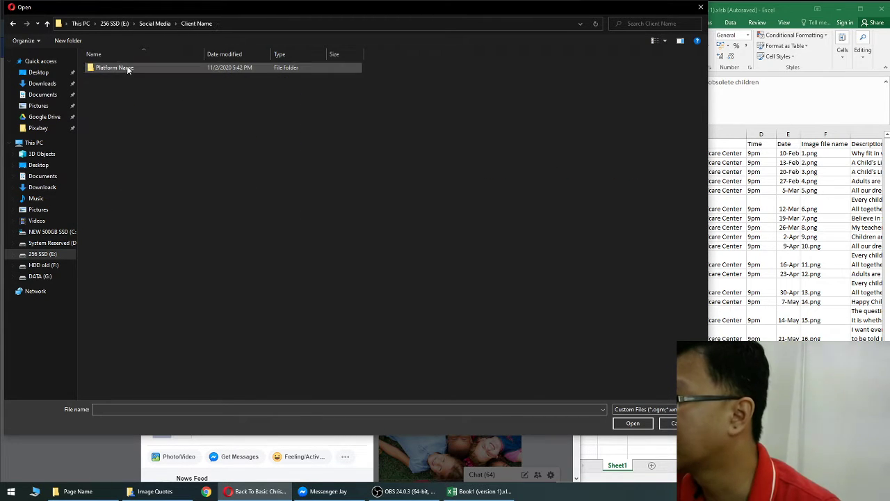
double_click(126, 68)
double_click(112, 68)
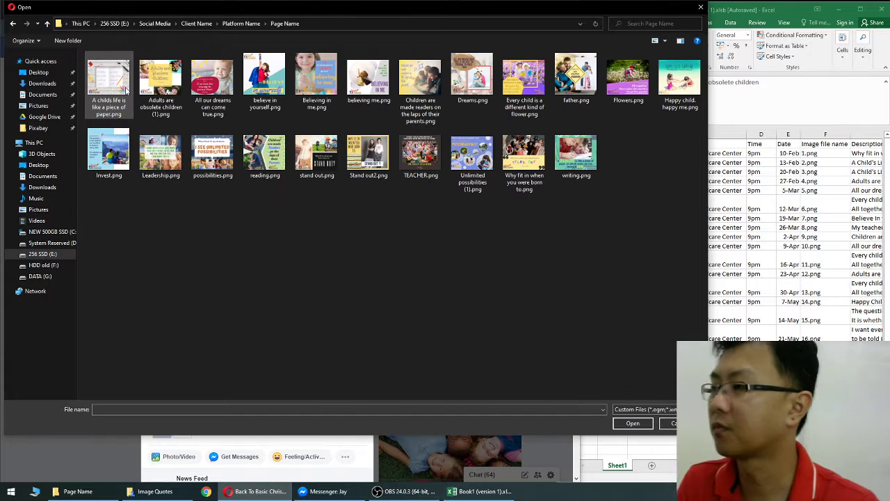
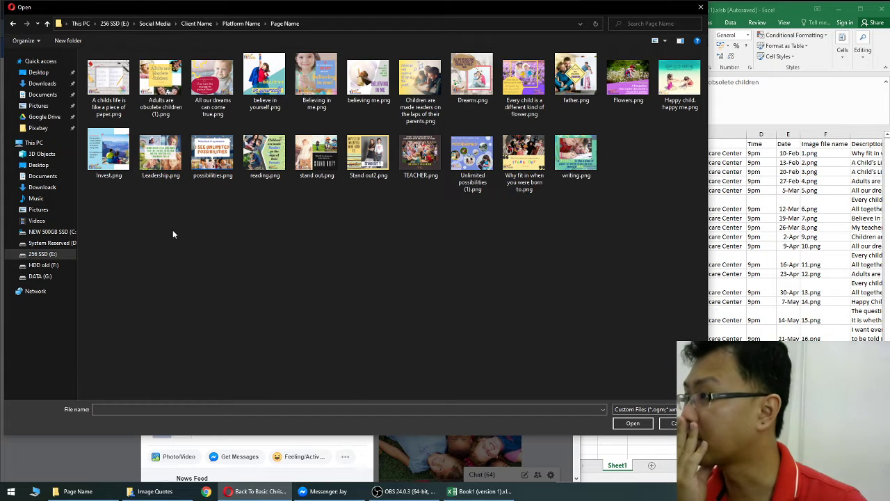
- Delete all the image files in the Page Name folder
left_click_drag(114, 210, 606, 49)
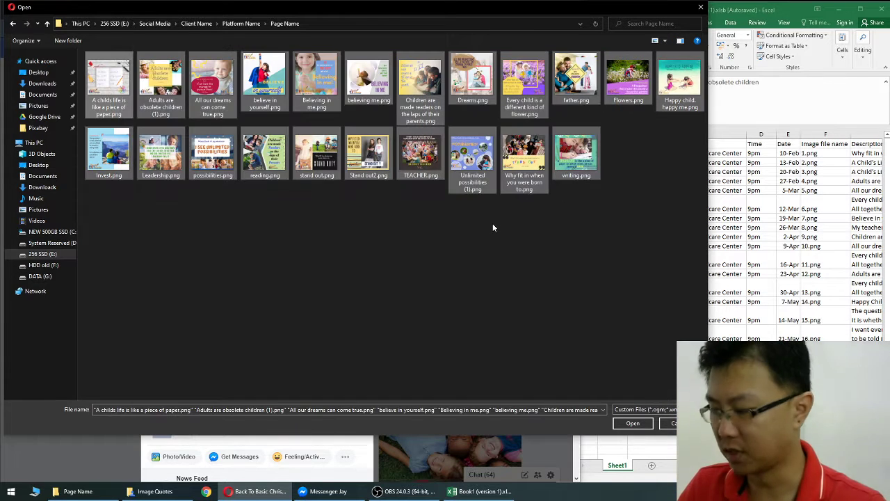
key("Delete")
left_click(481, 253)
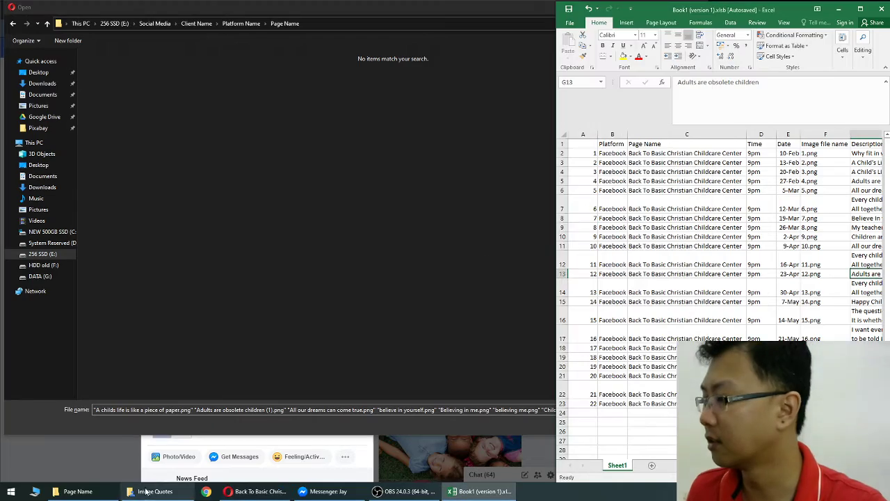
- Copy all the numbered quote images from the Image Quotes folder into the Page Name folder on drive E
left_click(154, 491)
scroll(375, 292, "down", 2)
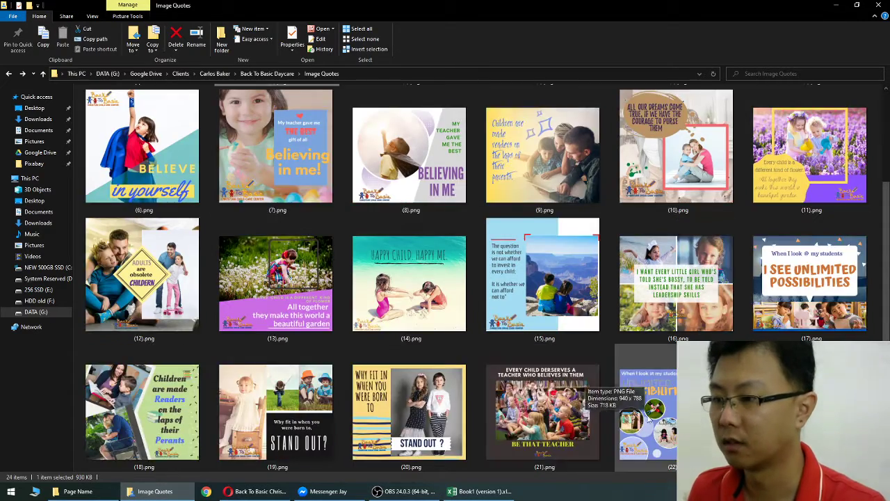
key("ctrl+a")
key("alt+Tab")
left_click(78, 491)
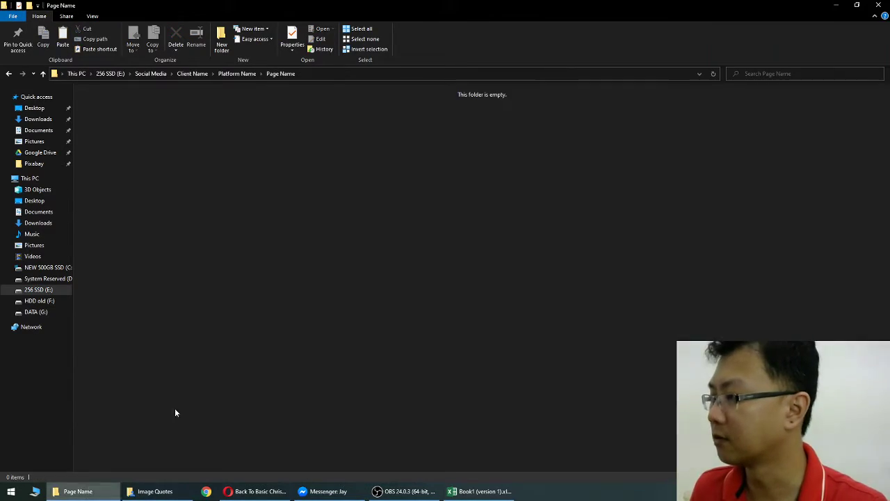
key("ctrl+v")
left_click(482, 280)
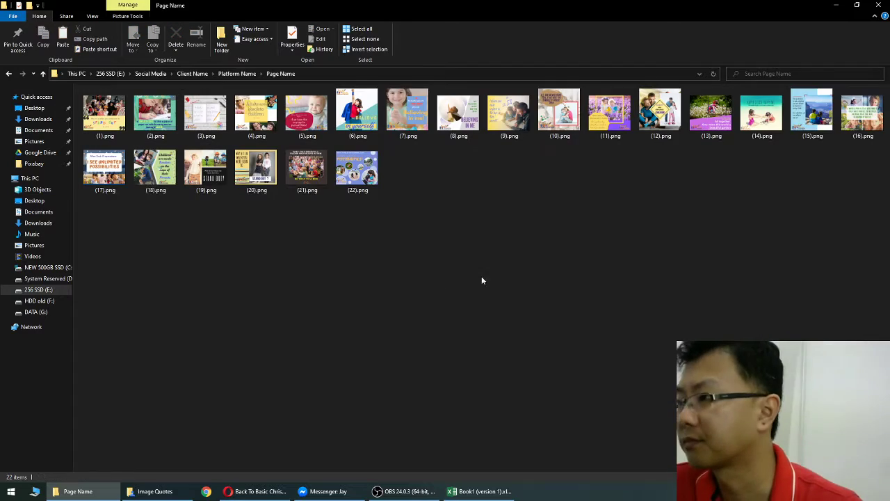
- Close the Image Quotes folder window
left_click(154, 491)
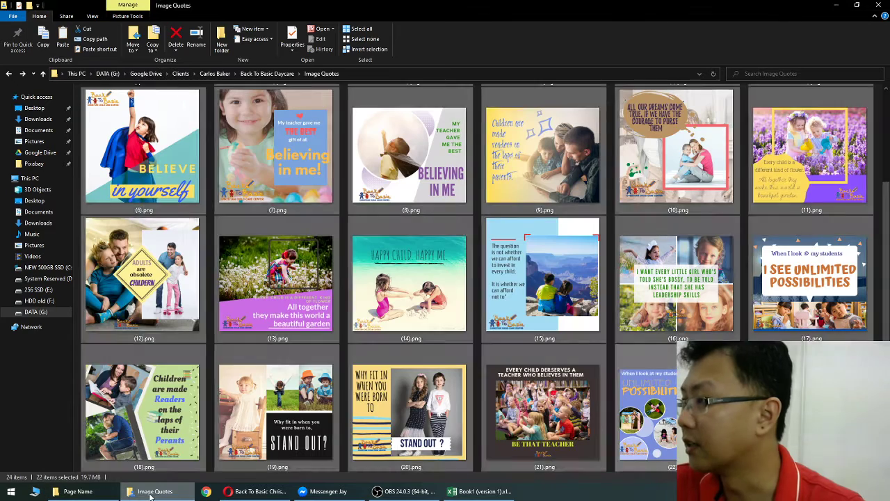
right_click(155, 491)
left_click(133, 473)
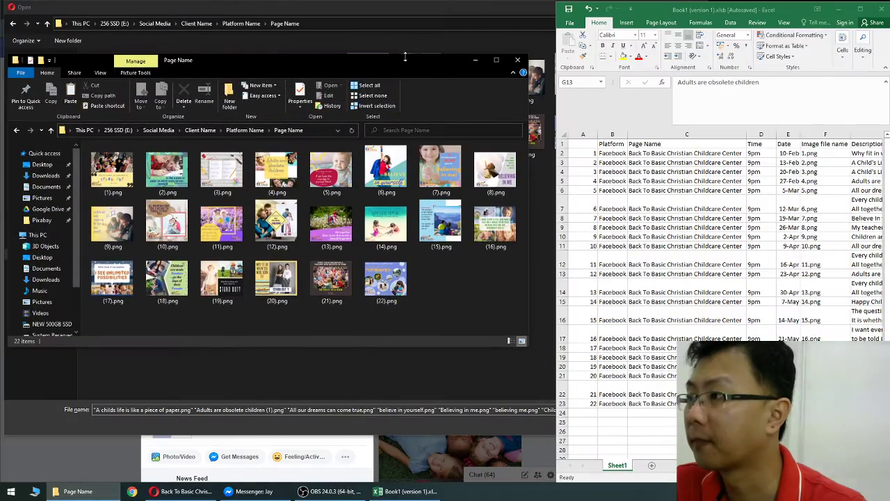
- Move and narrow the Page Name window so it sits over the workbook, and attach (1).png to the Facebook post
left_click_drag(405, 58, 713, 86)
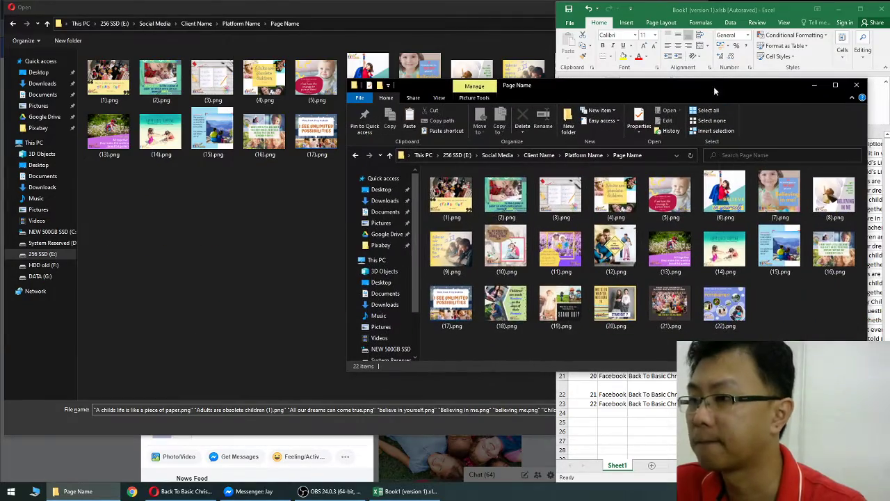
left_click_drag(345, 262, 592, 263)
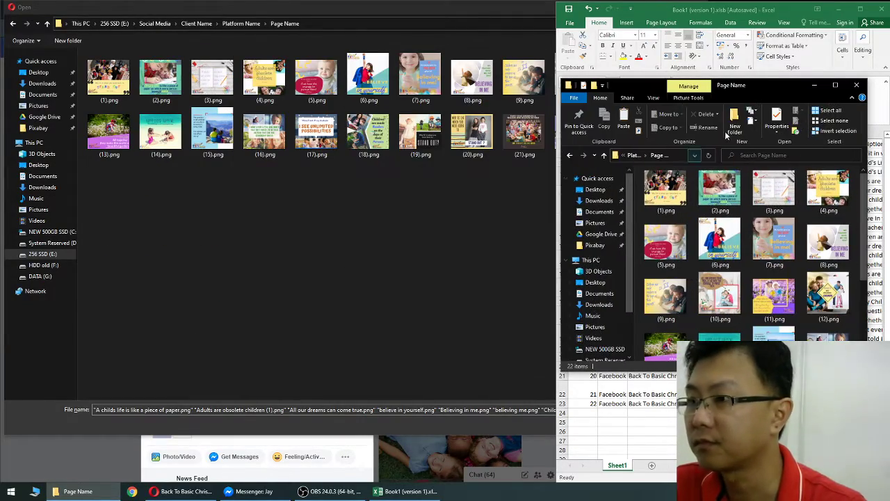
left_click(422, 295)
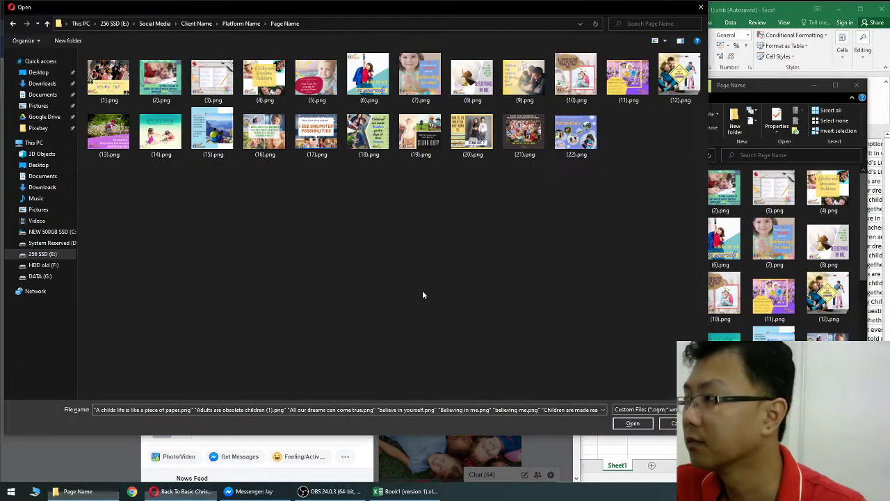
double_click(118, 78)
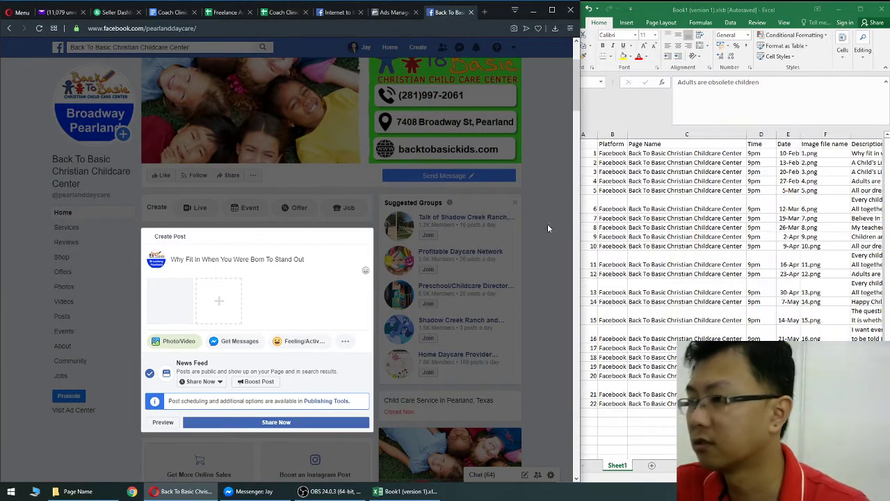
- Widen the workbook window toward the Facebook page and select the first post's description in G2
left_click_drag(581, 228, 556, 228)
scroll(723, 243, "right", 4)
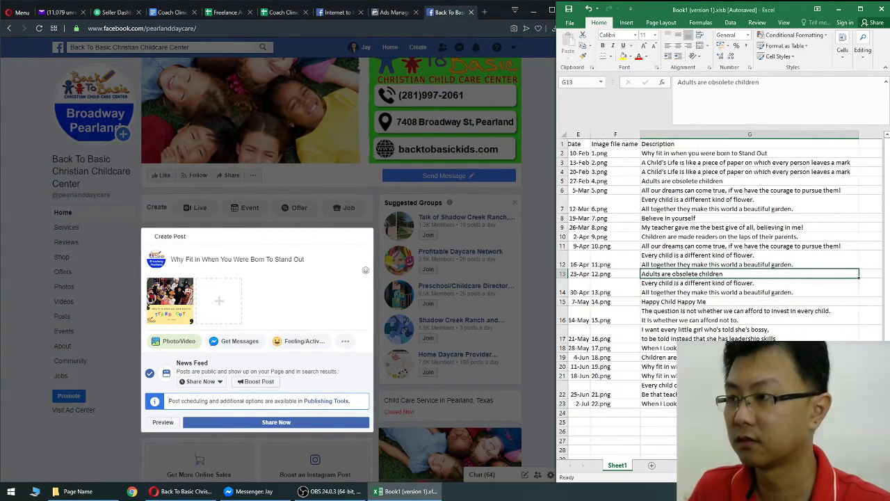
key("Up")
key("Up")
key("Up")
key("Up")
key("Up")
key("Up")
key("Up")
key("Up")
key("Up")
key("Up")
key("Up")
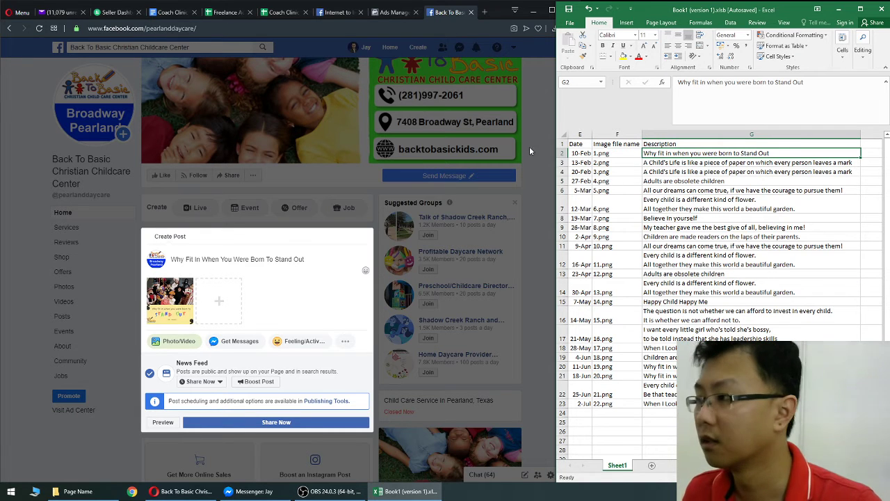
- Leave the post composer and copy the #PearlandDaycare hashtag and page name lines from the December 19, 2019 post
left_click(349, 251)
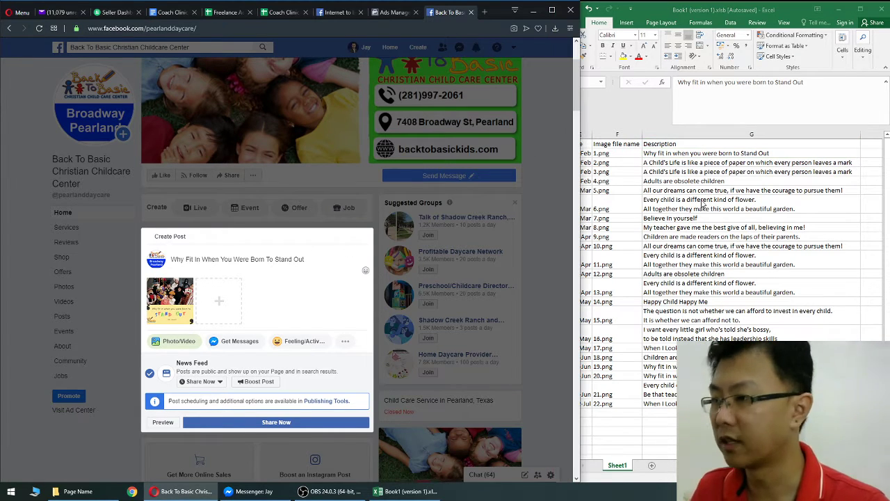
left_click(23, 249)
scroll(196, 367, "down", 12)
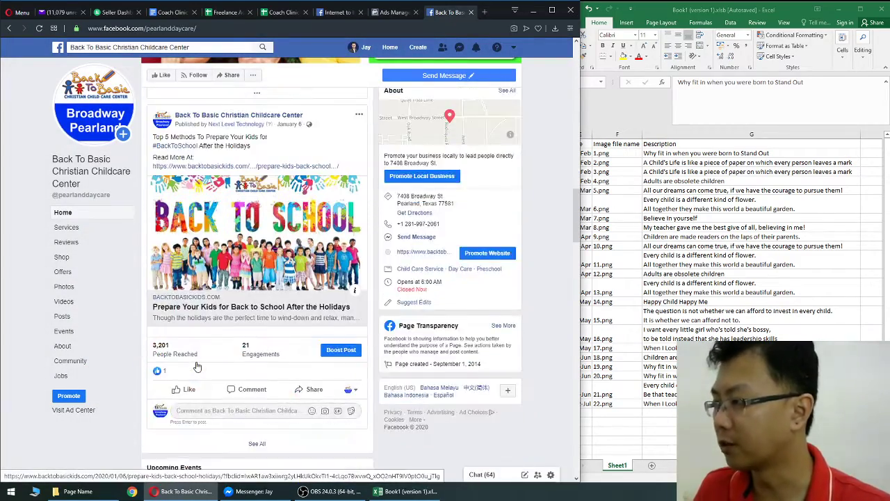
scroll(229, 355, "down", 6)
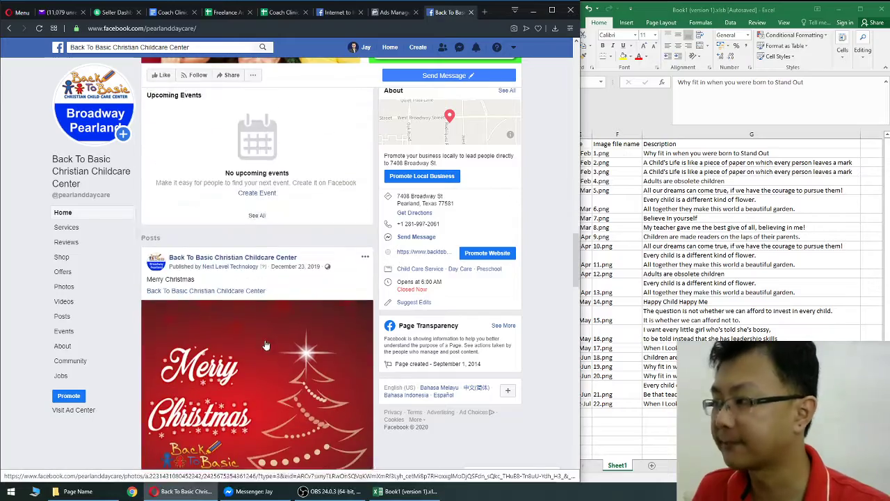
scroll(264, 345, "down", 7)
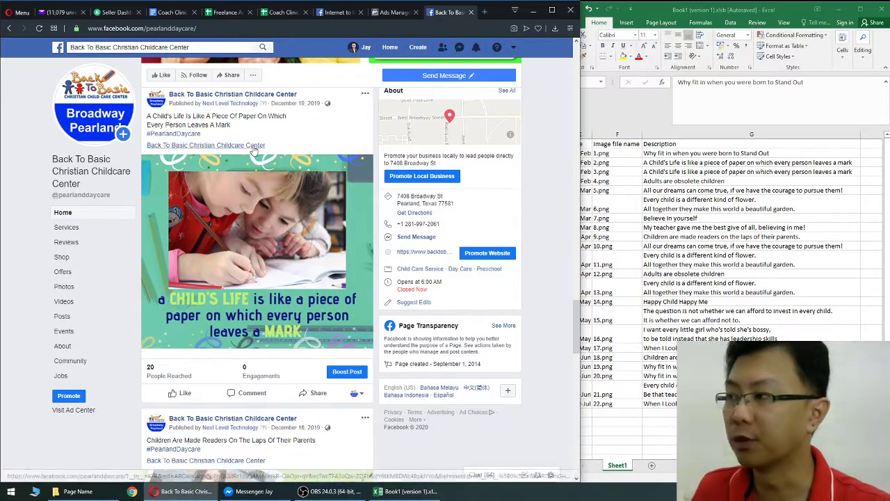
left_click_drag(267, 148, 146, 132)
key("ctrl+c")
- Paste the copied hashtag and page name into a new Notepad document and shrink its window over the Facebook page
scroll(323, 349, "up", 4)
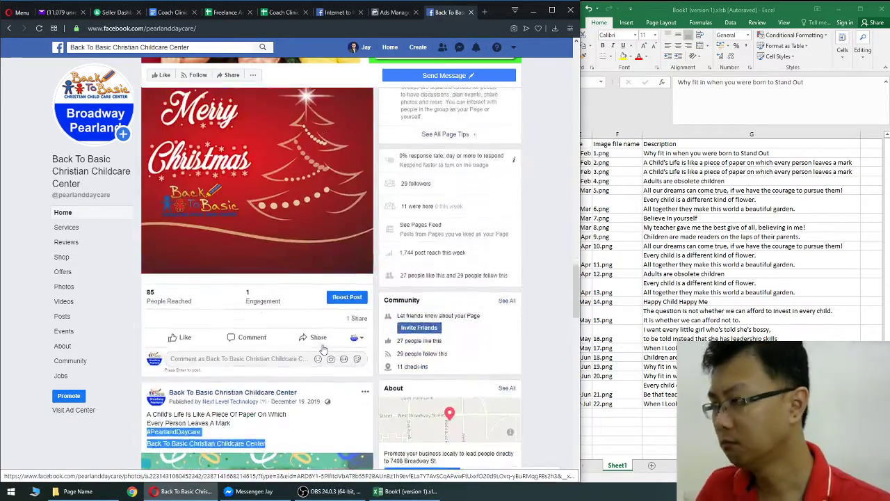
scroll(323, 349, "up", 15)
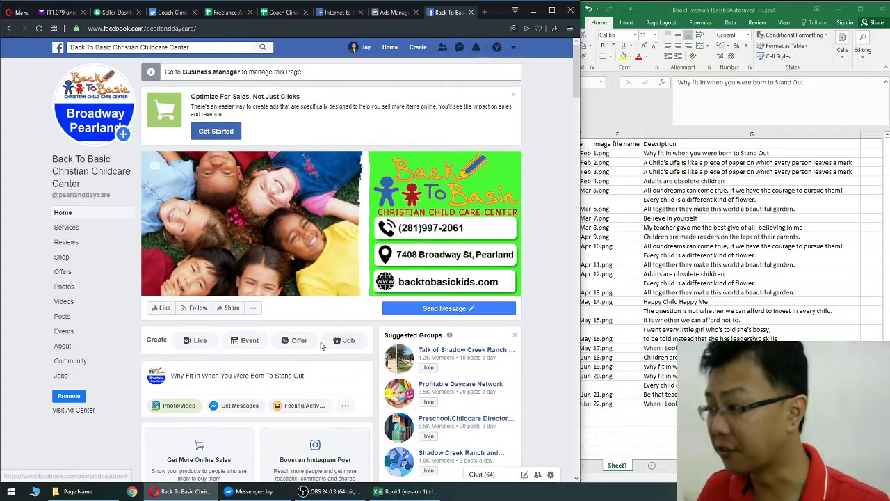
left_click(10, 491)
left_click(151, 234)
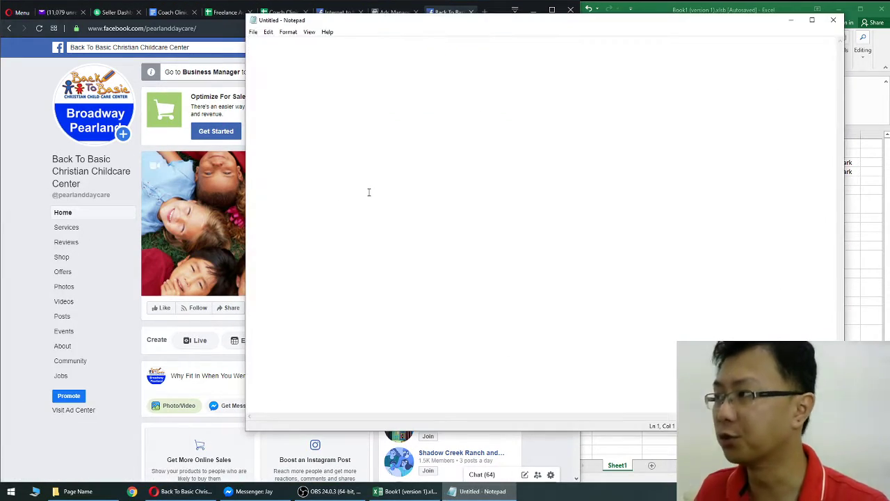
key("ctrl+v")
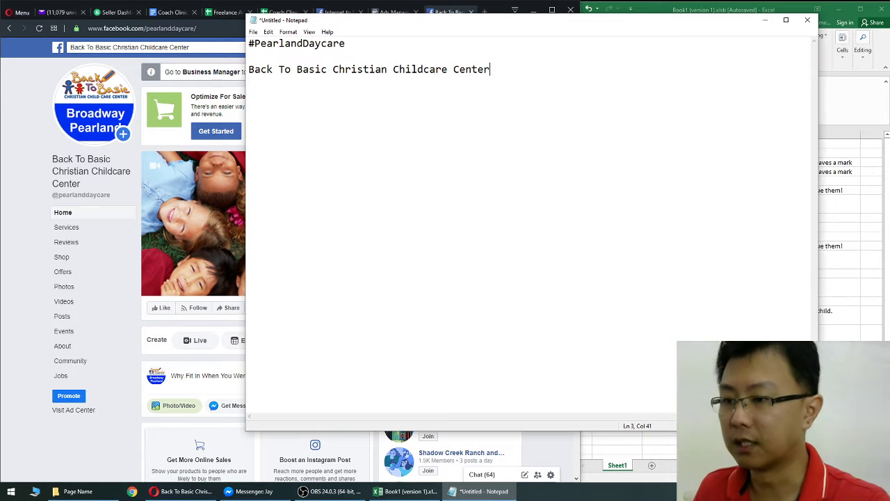
left_click_drag(818, 431, 519, 131)
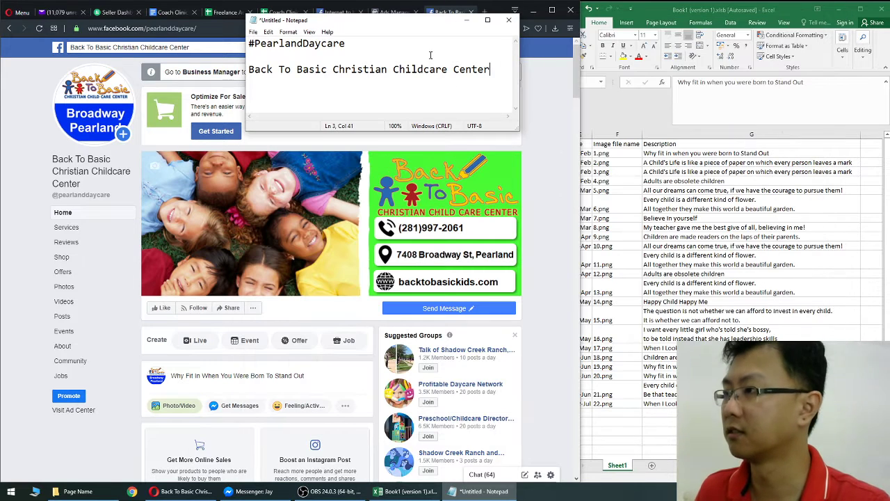
left_click_drag(409, 28, 440, 107)
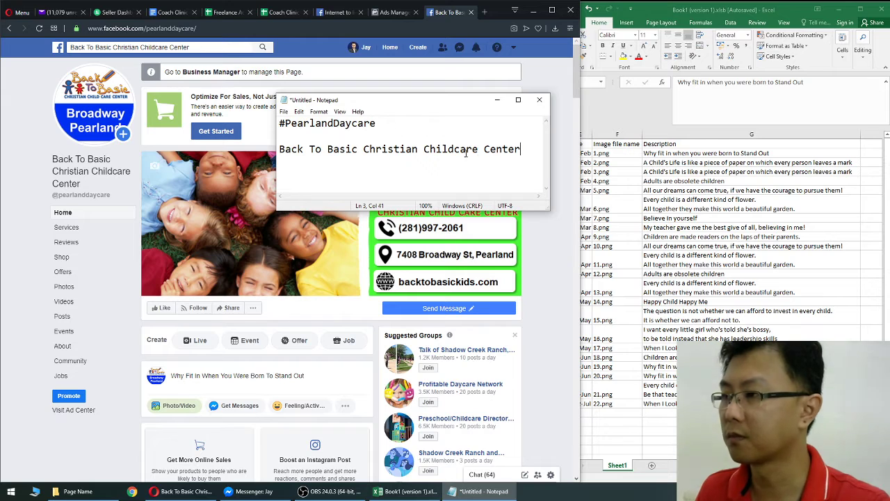
- Remove "Center" from the page name in Notepad and copy all the text below the caption of the Facebook post
double_click(502, 149)
key("BackSpace")
key("ctrl+a")
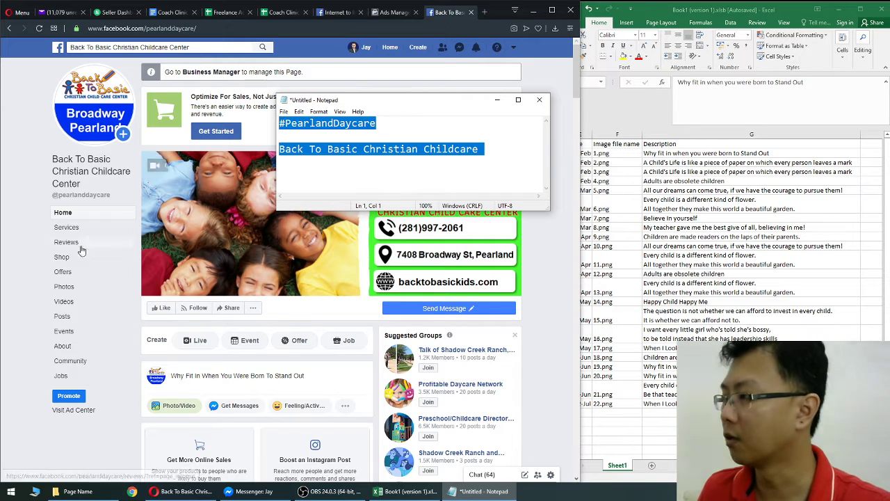
left_click(205, 294)
left_click(328, 386)
type("Back To Basic Christian Childcare")
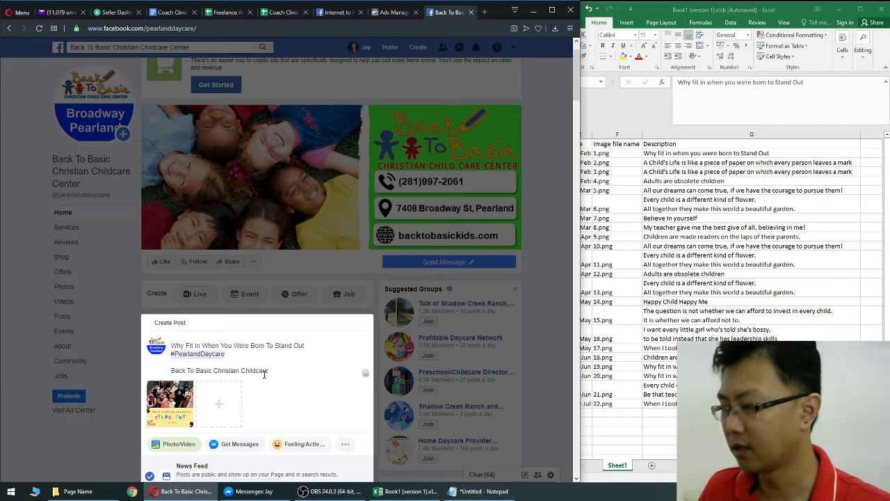
- Try turning the post's last line into a tag of the Back To Basic Christian Childcare Center page, and delete it
type("@")
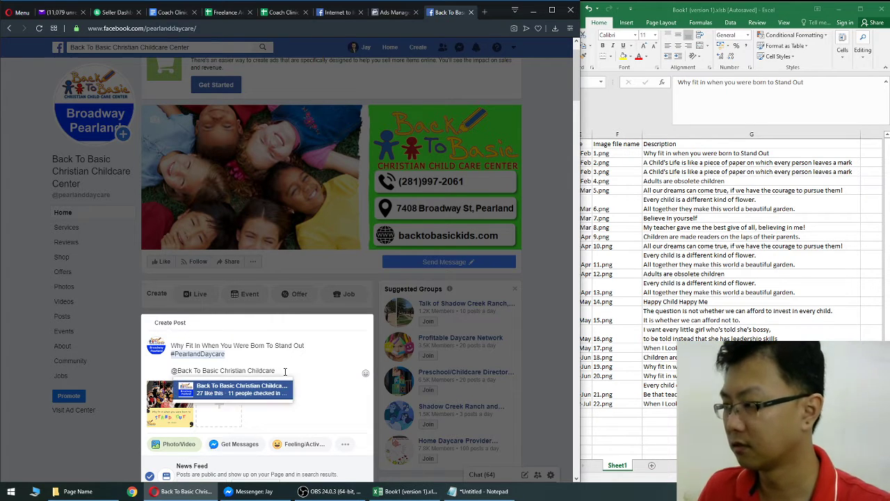
left_click(268, 397)
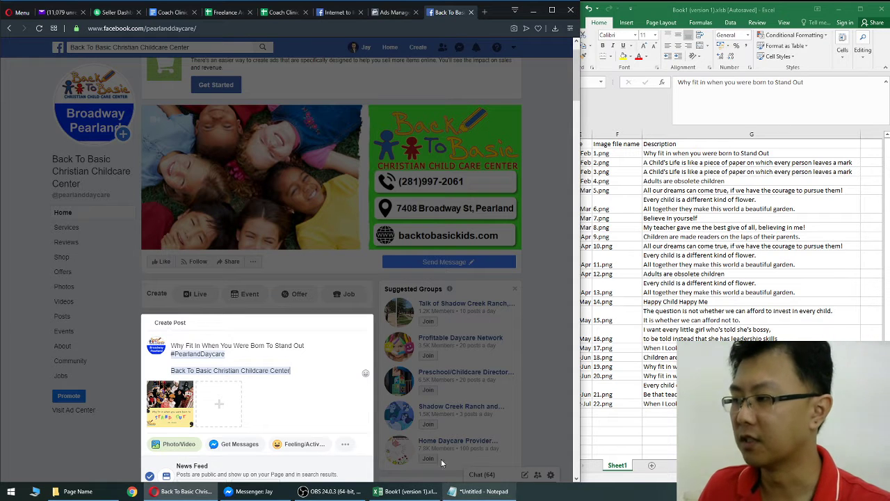
scroll(333, 322, "down", 2)
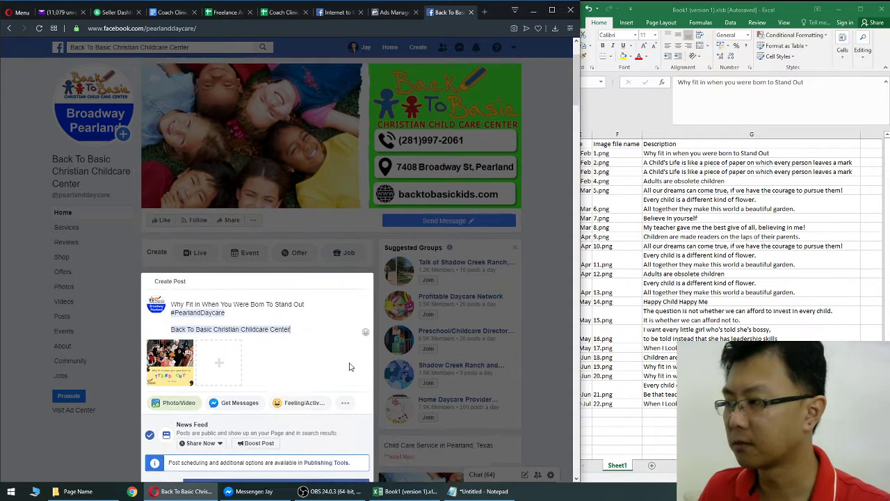
key("BackSpace")
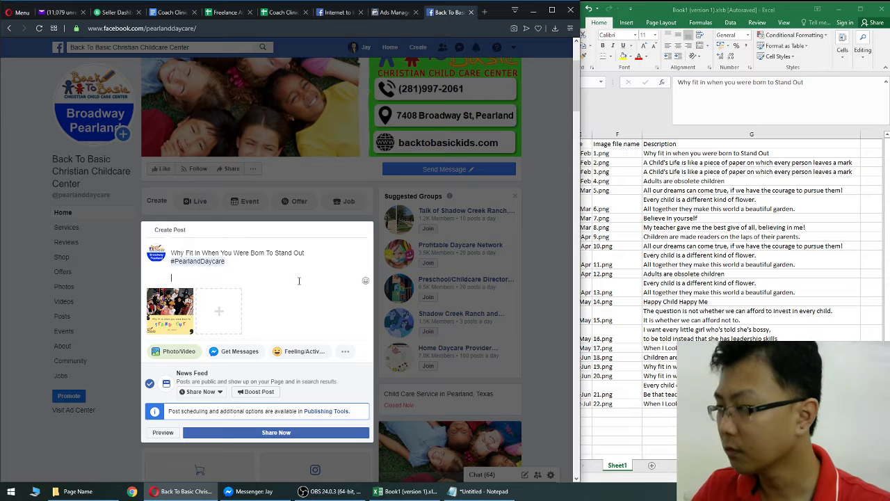
- Extend the page name line in Notepad to "Back To Basic Christian Childcare Care" and copy that line
left_click(477, 491)
left_click(484, 151)
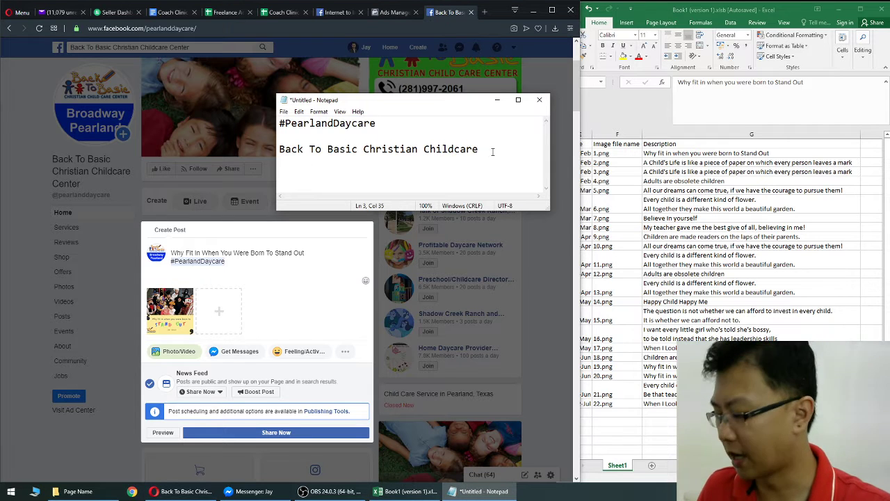
key("ctrl+shift+Left")
key("ctrl+shift+Left")
key("ctrl+shift+Left")
key("ctrl+shift+Left")
key("ctrl+shift+Left")
key("ctrl+shift+Left")
key("ctrl+c")
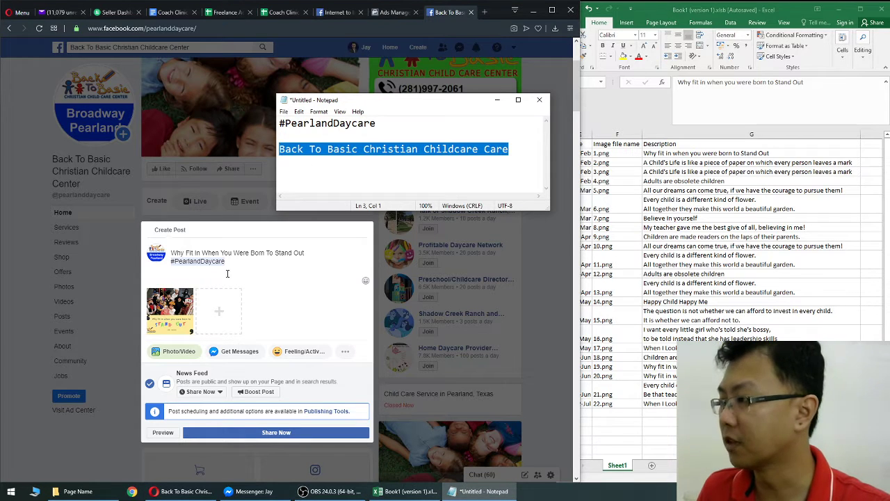
left_click(213, 281)
type("@")
key("ctrl+v")
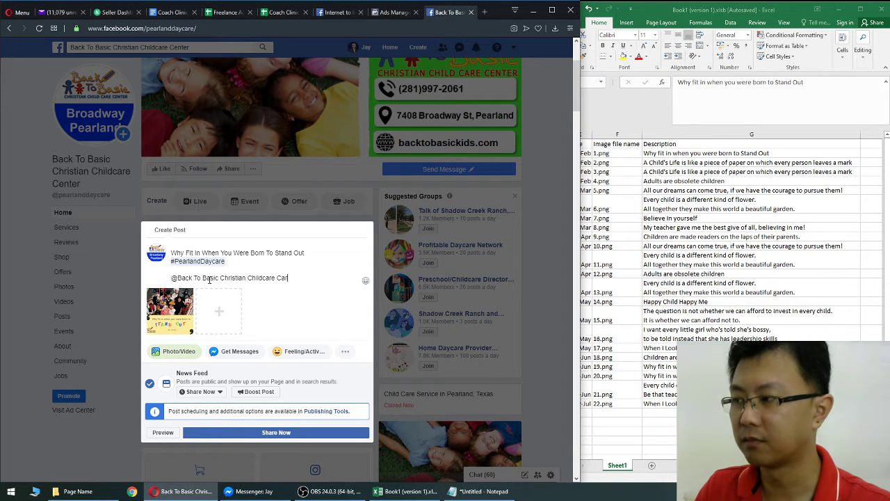
key("BackSpace")
key("BackSpace")
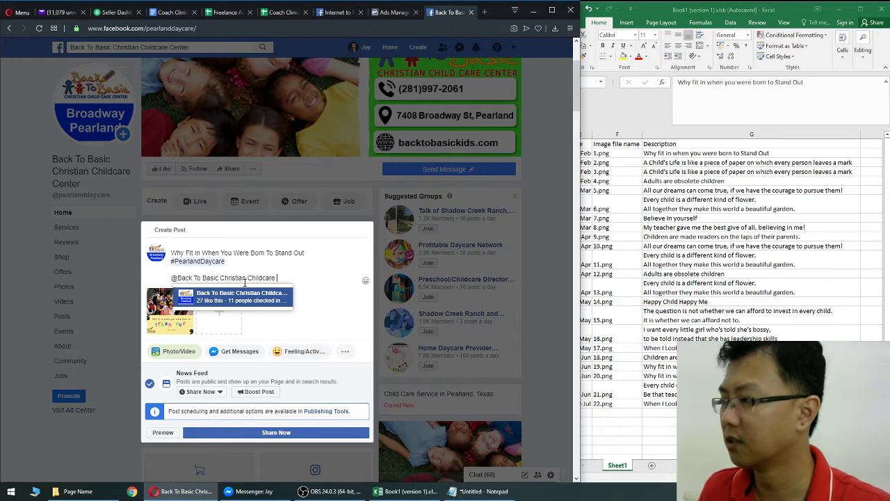
- Add an @ in front of the page name line in the Notepad document
left_click(480, 491)
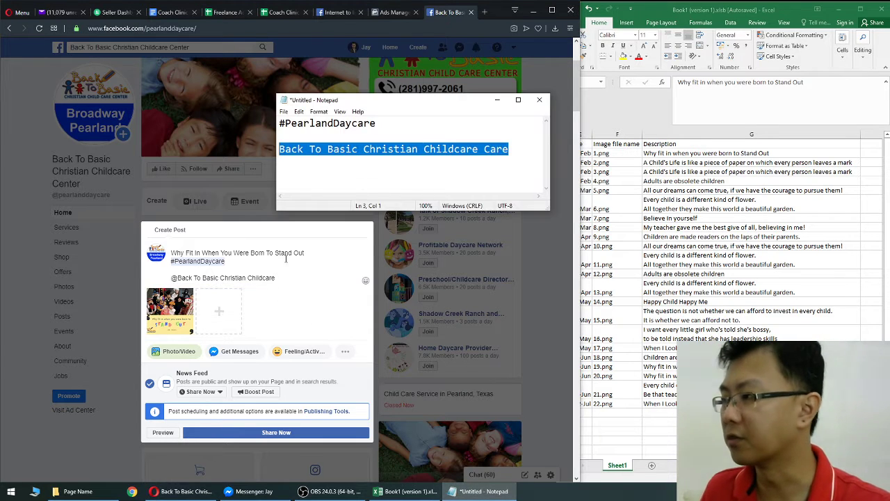
left_click(310, 144)
type("@")
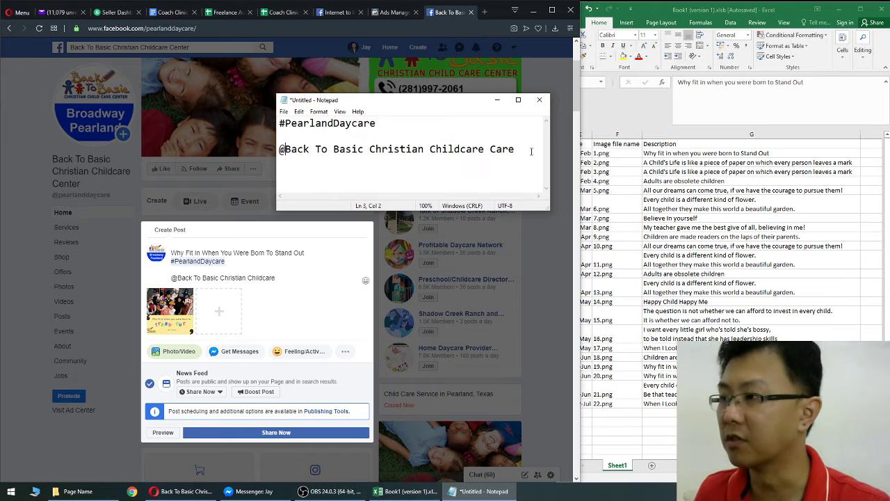
- Tag the suggested Back To Basic Christian Childcare Center page on the last line of the Facebook post
left_click(271, 278)
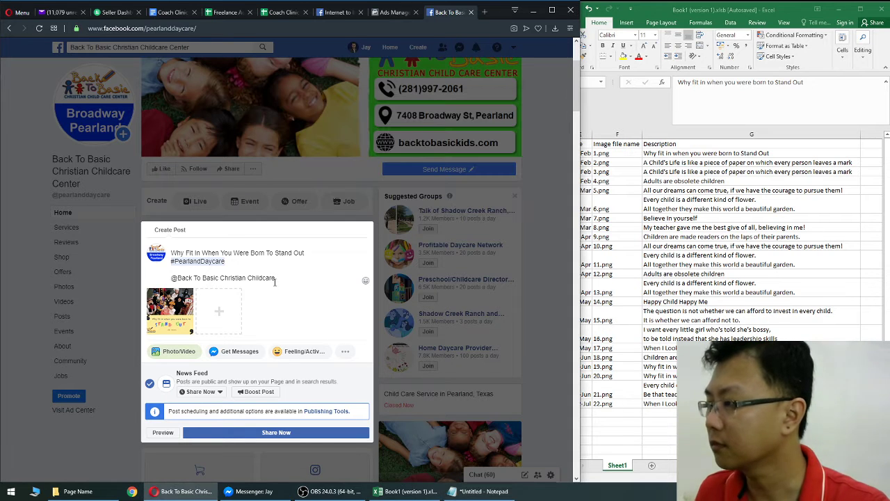
left_click(230, 296)
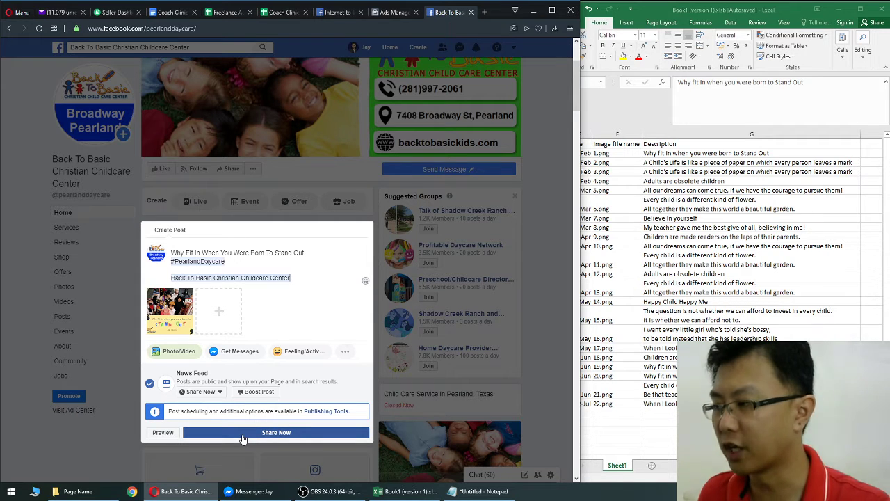
- Publish the "Why Fit In When You Were Born To Stand Out" post and open the photo options for the next one
left_click(407, 491)
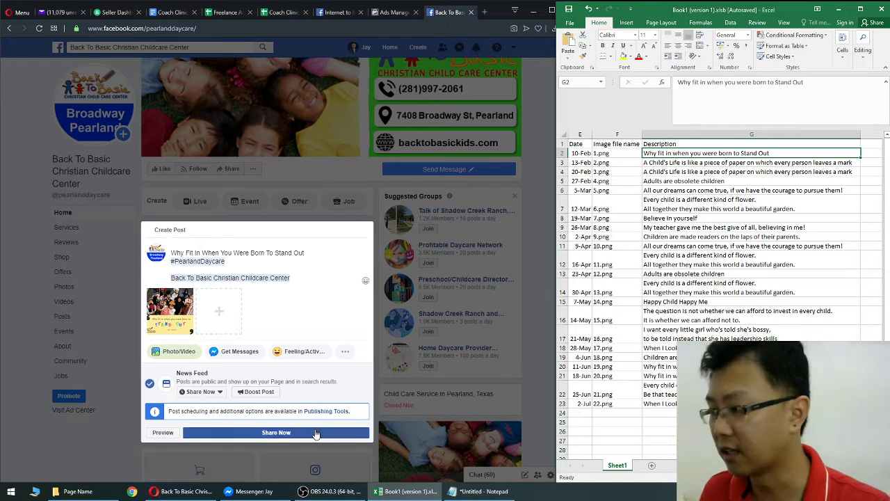
left_click(276, 432)
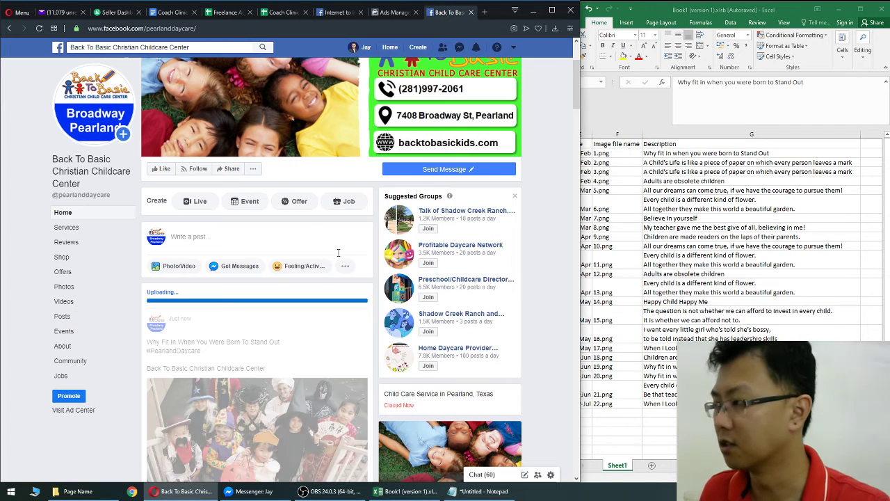
key("alt+Tab")
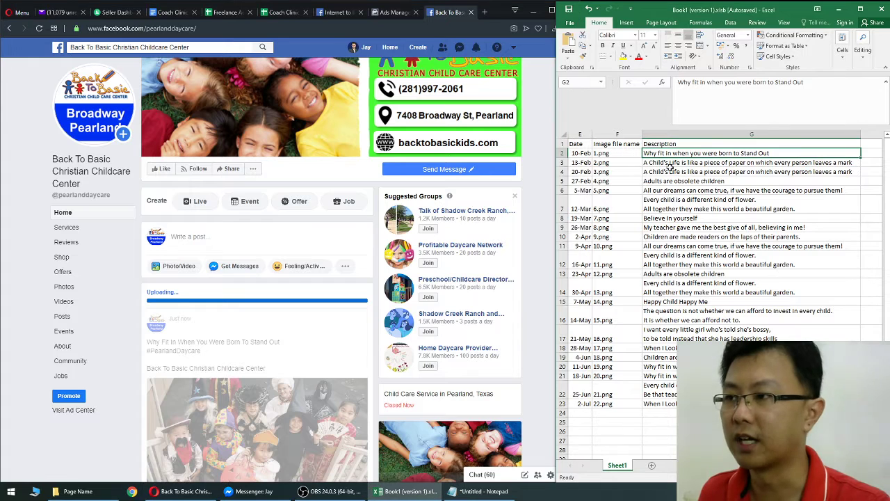
key("Down")
left_click(186, 271)
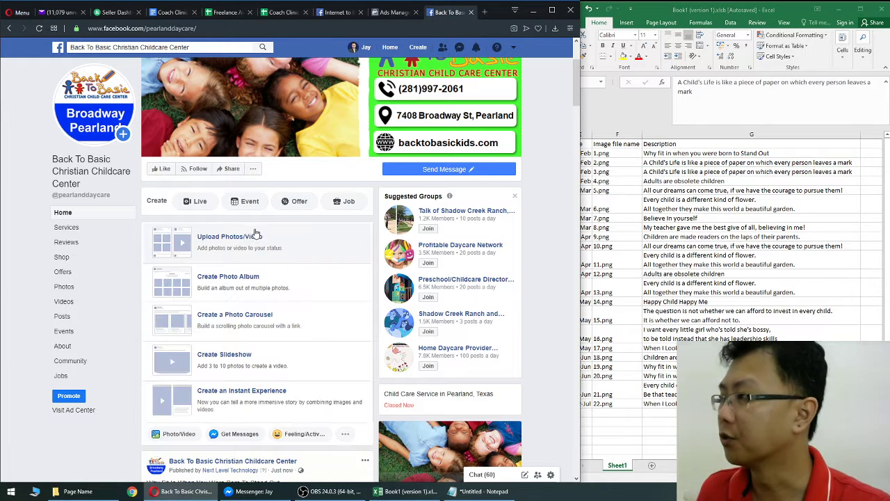
- Shorten the "Image file name" header in F1 to "file name" in the Excel schedule and fit column F to its contents
key("alt+Tab")
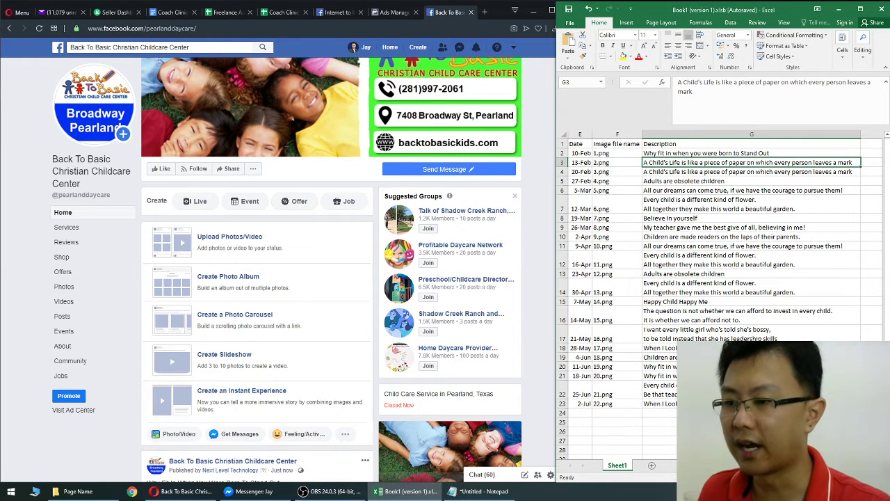
scroll(723, 292, "right", 2)
scroll(723, 292, "left", 2)
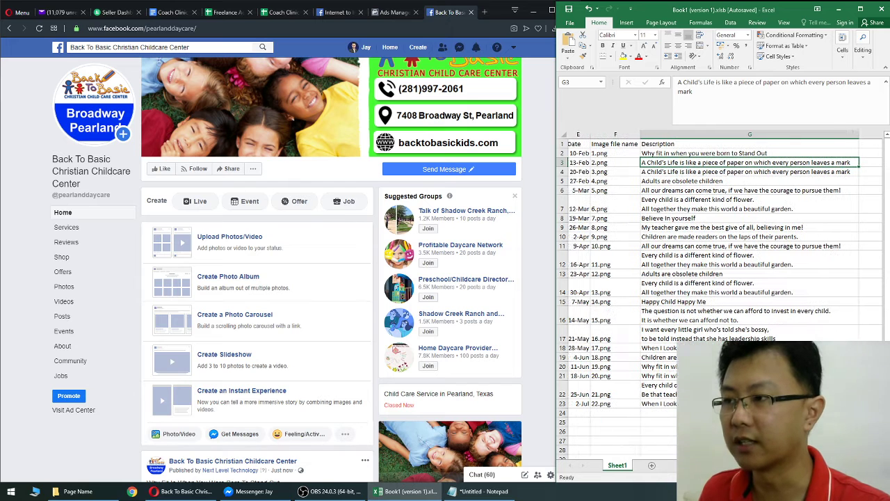
scroll(635, 166, "left", 1)
left_click(636, 143)
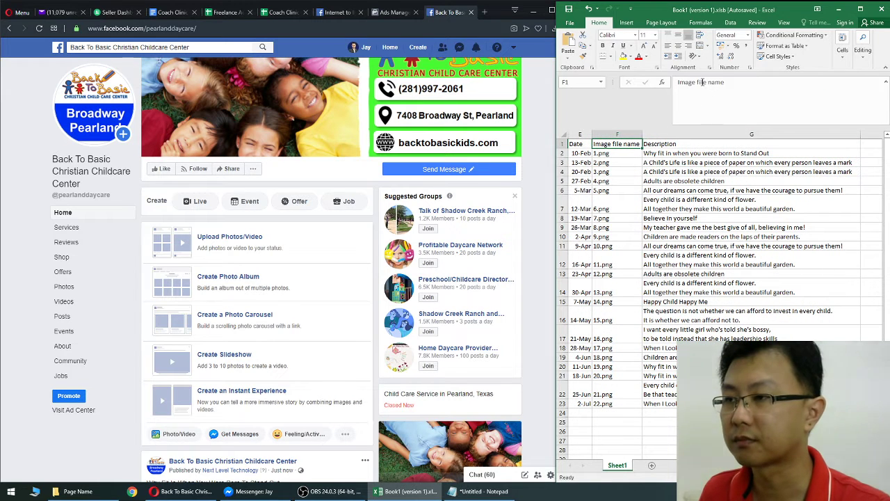
left_click(696, 82)
key("BackSpace")
key("BackSpace")
key("BackSpace")
key("BackSpace")
key("BackSpace")
key("BackSpace")
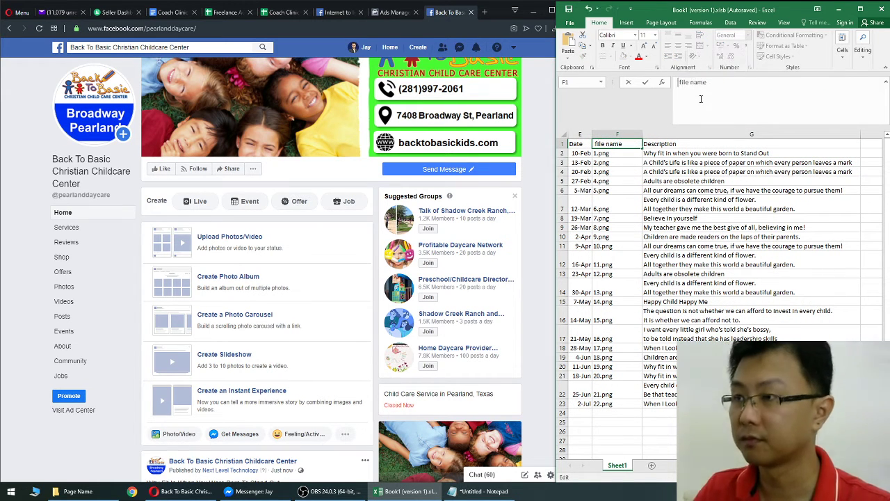
key("Return")
double_click(643, 132)
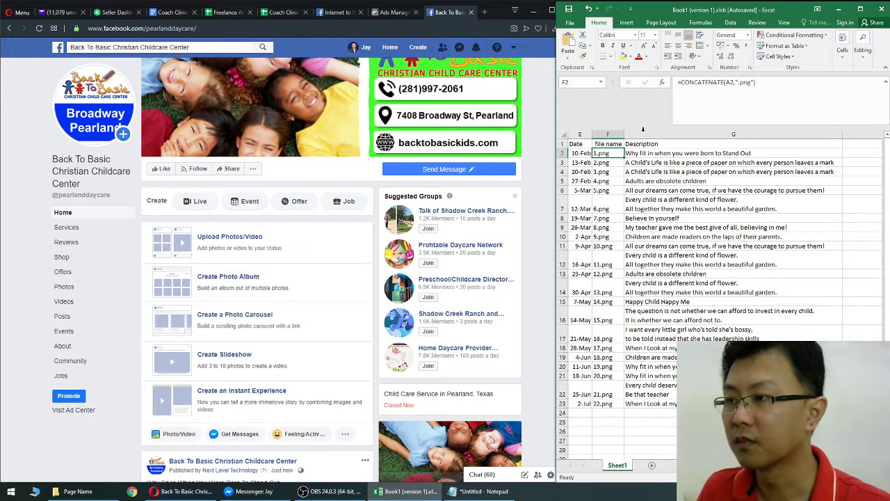
- Add a "Check" header in H1 and narrow column H to fit it
left_click(853, 143)
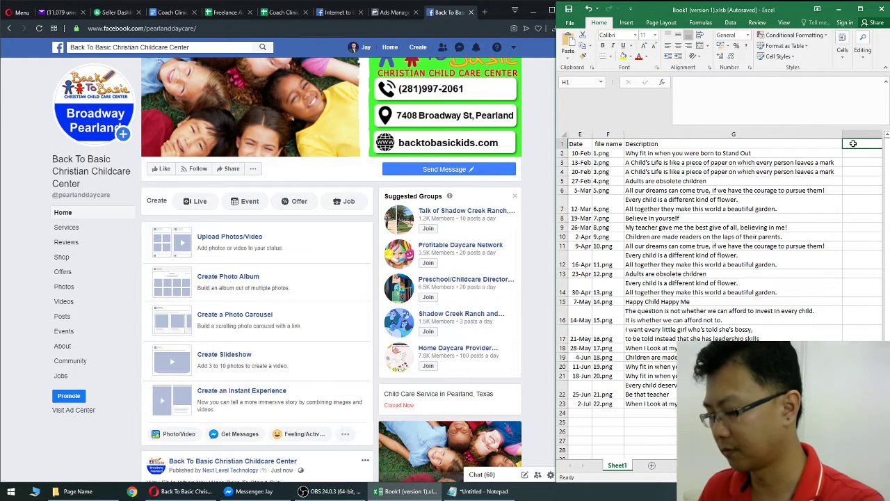
type("Check")
key("Return")
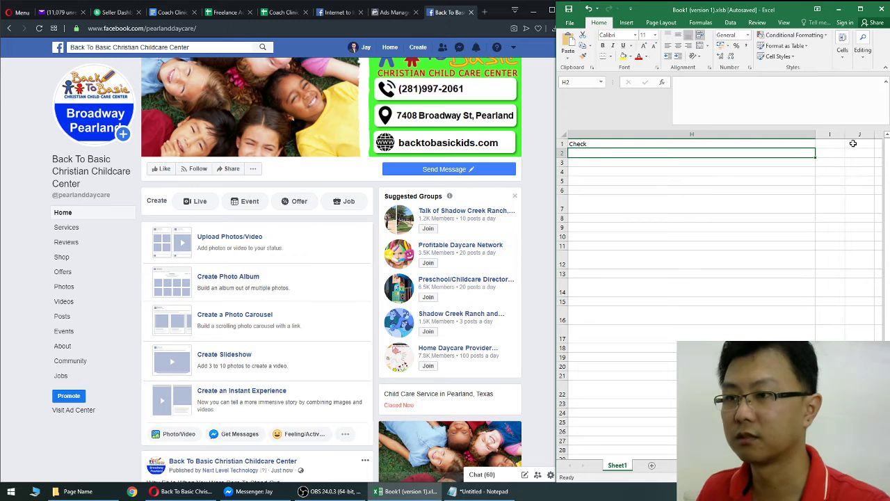
left_click_drag(809, 129, 590, 131)
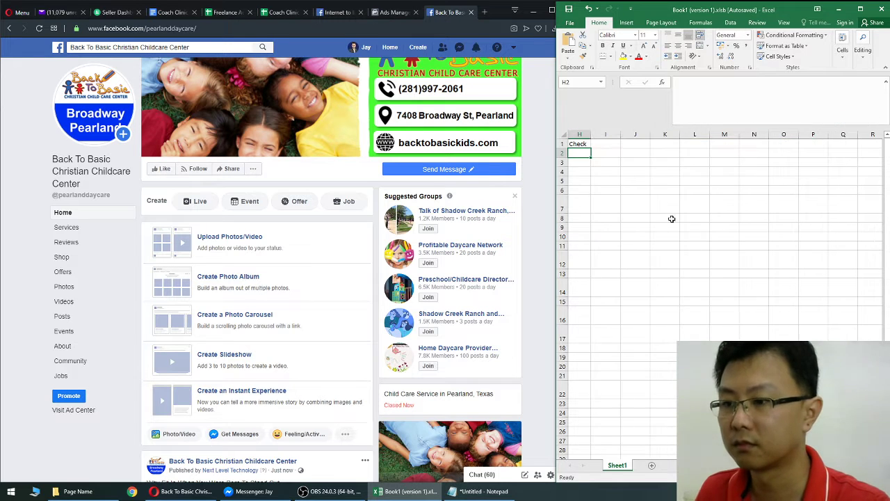
- Mark the 1.png row as "Done" in the Check column
key("Left")
key("Left")
left_click(828, 152)
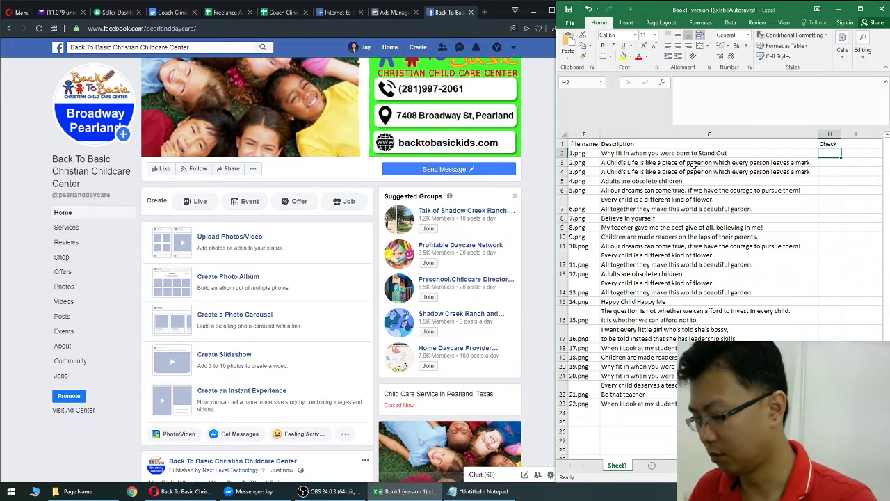
type("Done")
key("Return")
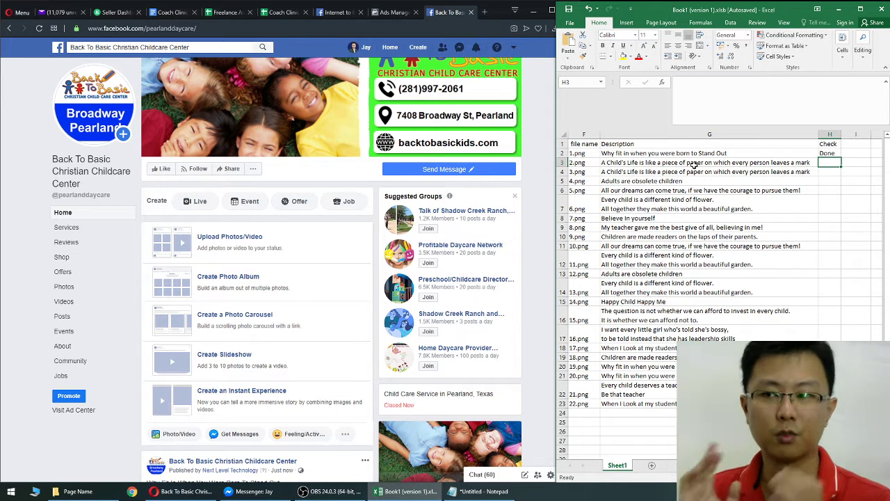
- Upload image (2).png to a new Facebook post and paste in the 2.png description from the Excel schedule
left_click(190, 243)
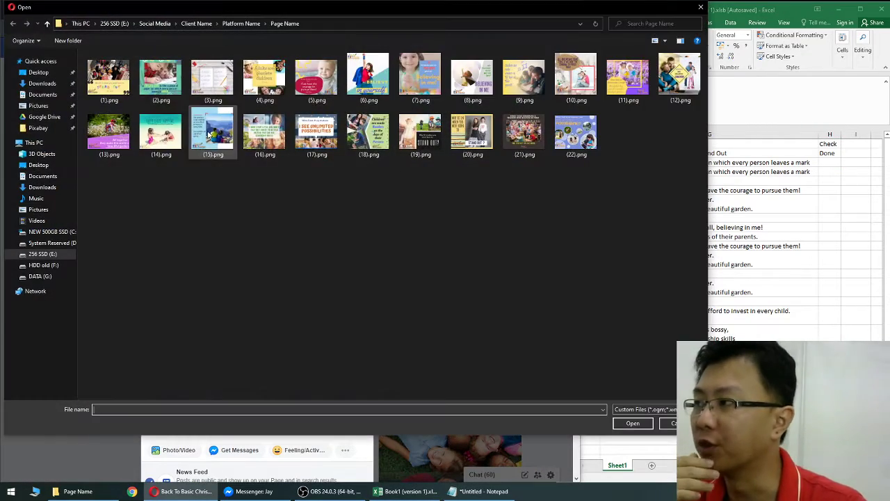
double_click(160, 77)
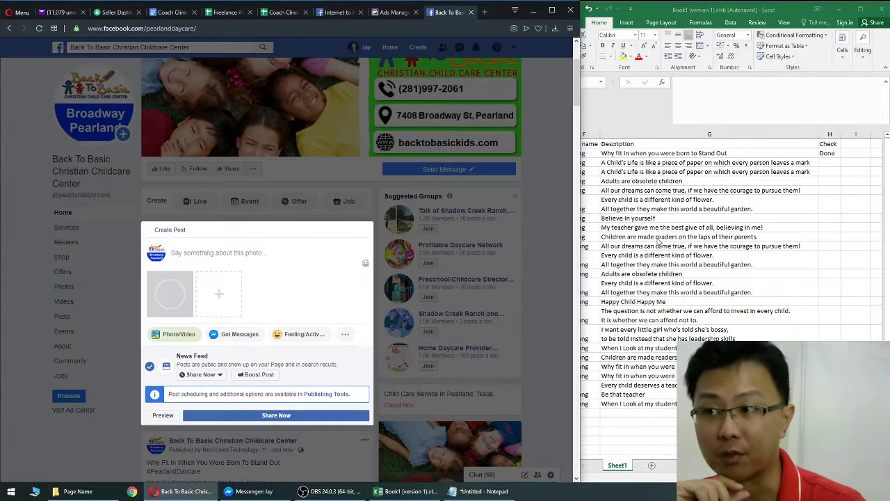
left_click(708, 164)
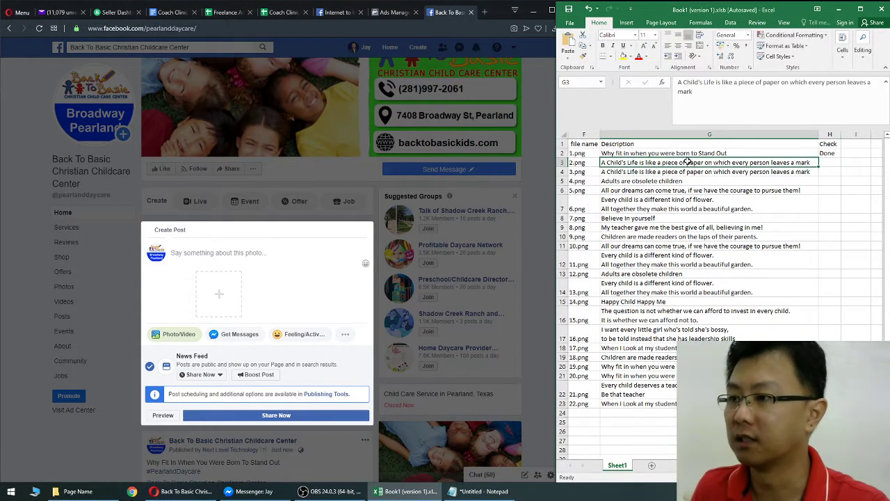
key("ctrl+c")
left_click(262, 262)
key("ctrl+v")
- Append the #PearlandDaycare hashtag and page name lines from Notepad to the post and tag Back To Basic Christian Childcare Center
key("alt+Tab")
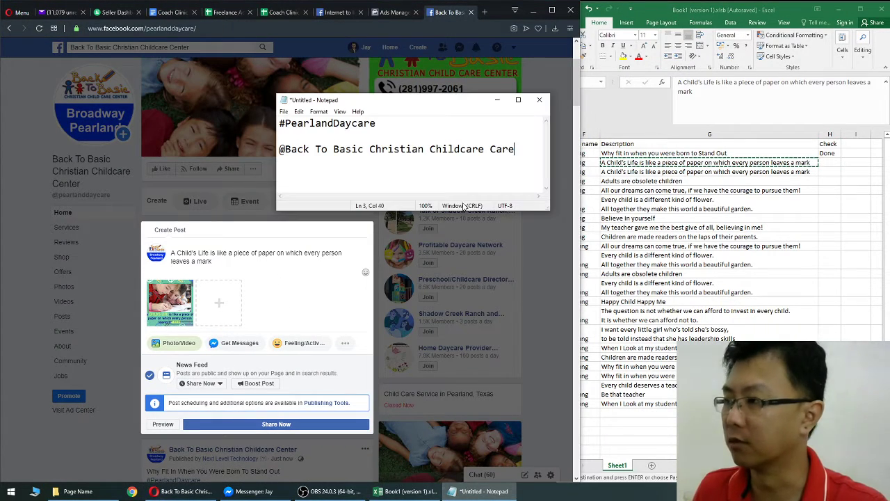
key("ctrl+a")
key("ctrl+c")
key("alt+Tab")
key("ctrl+v")
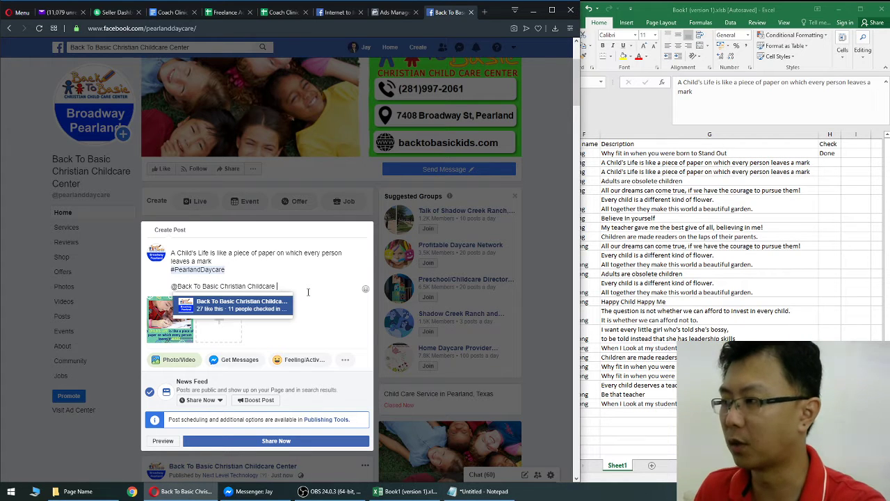
left_click(256, 306)
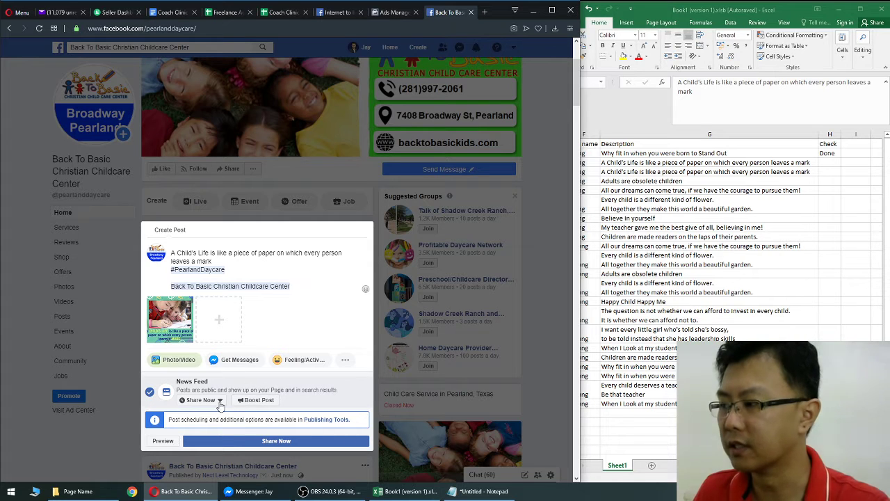
- Look for a scheduling choice in the post's sharing and additional options, opening the linked Publishing Tools page as well
left_click(220, 402)
left_click(213, 403)
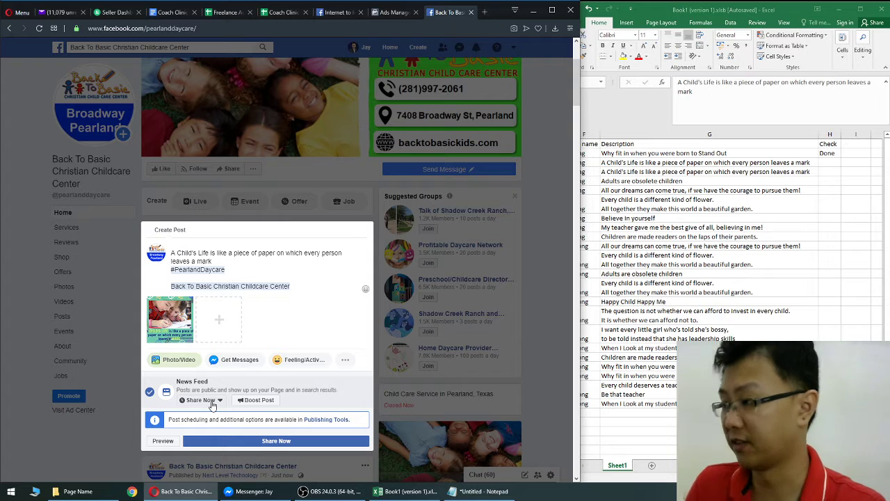
left_click(213, 403)
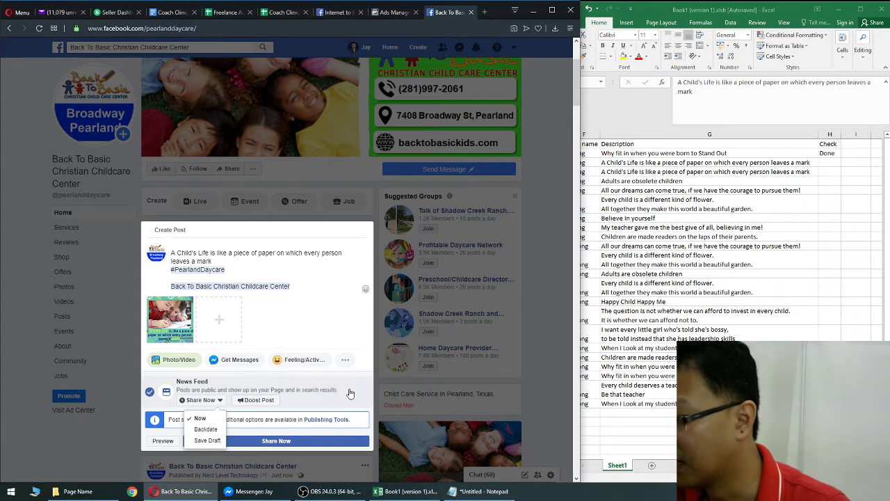
left_click(210, 401)
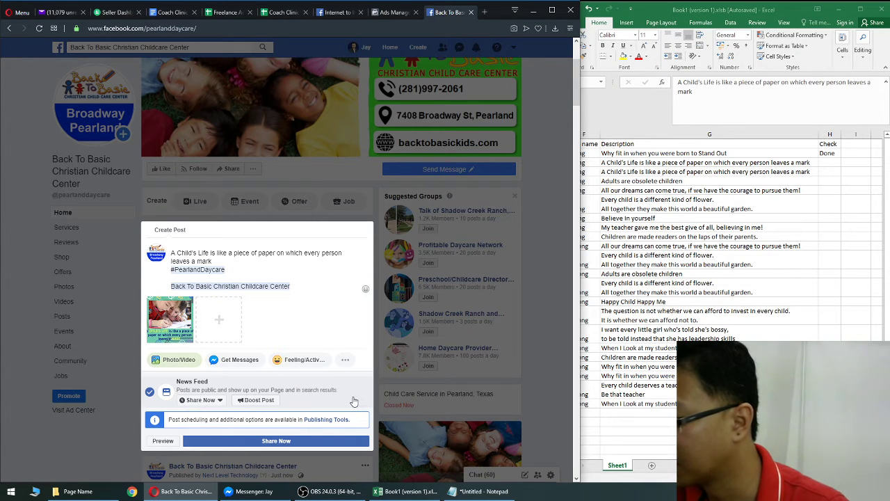
left_click(210, 401)
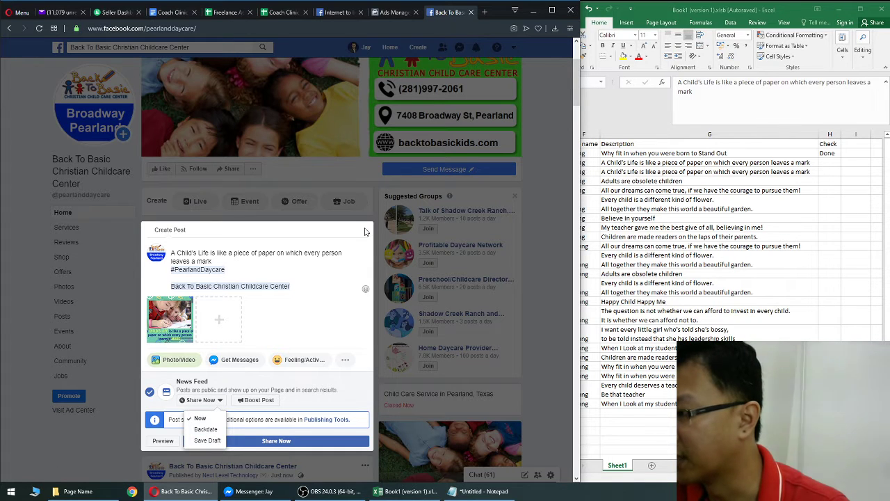
left_click(327, 419)
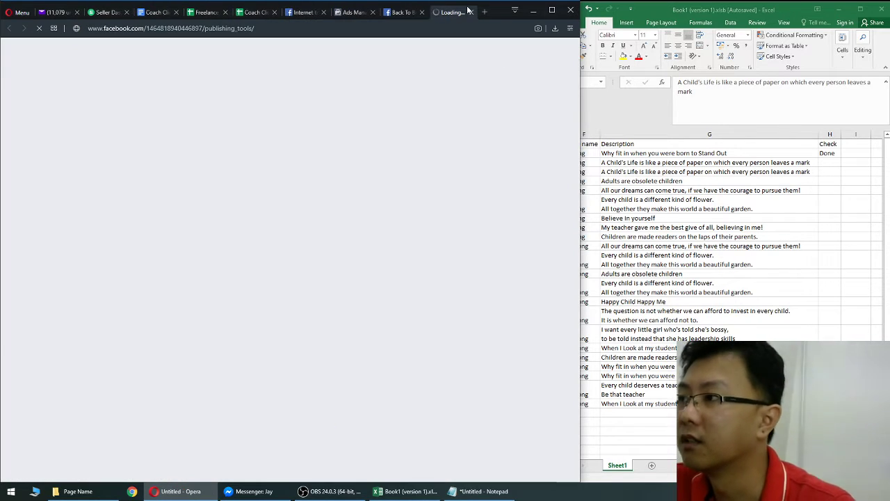
left_click(402, 12)
left_click(343, 360)
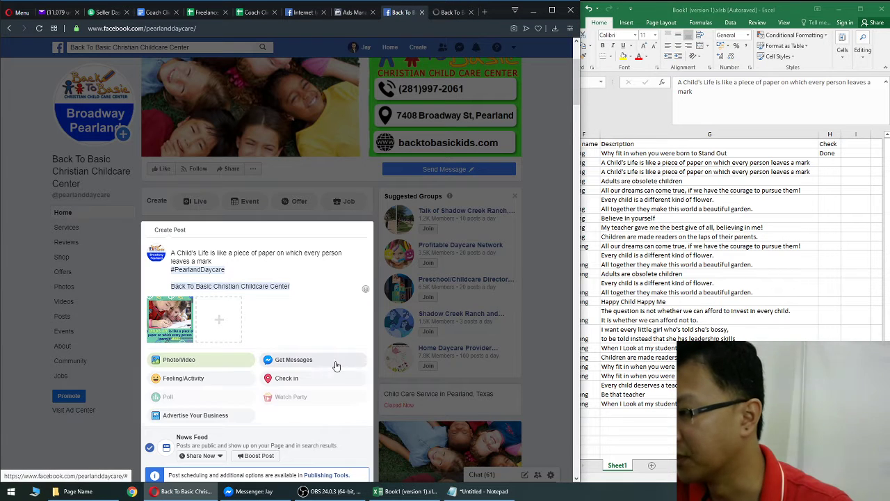
scroll(265, 372, "down", 1)
left_click(200, 363)
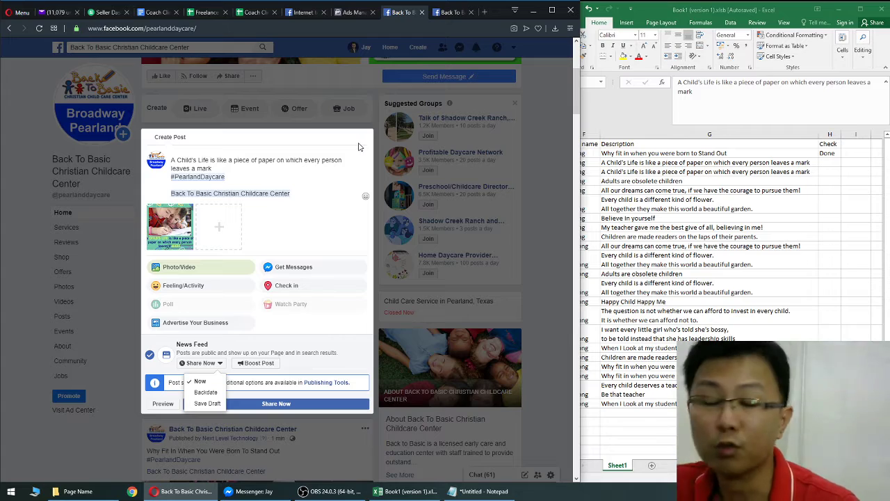
key("Escape")
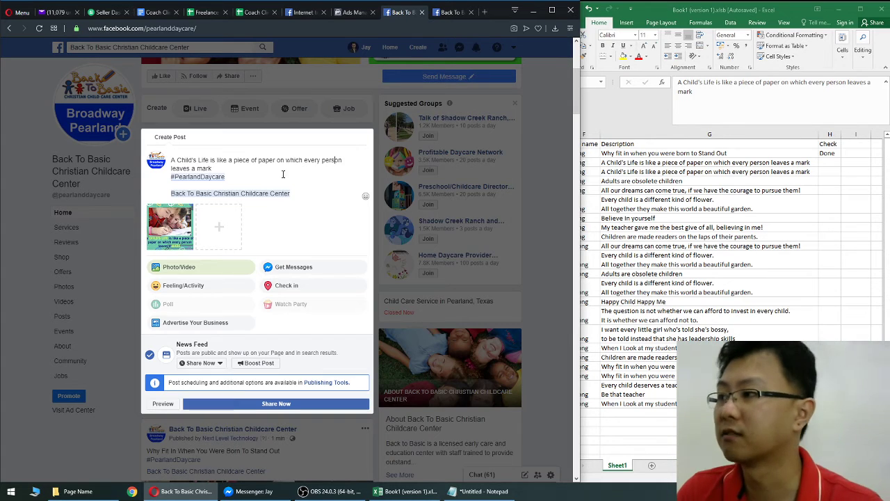
left_click(22, 177)
- Open the page's scheduled posts in Creator Studio from Publishing Tools and close the Publishing Tools page
left_click(446, 12)
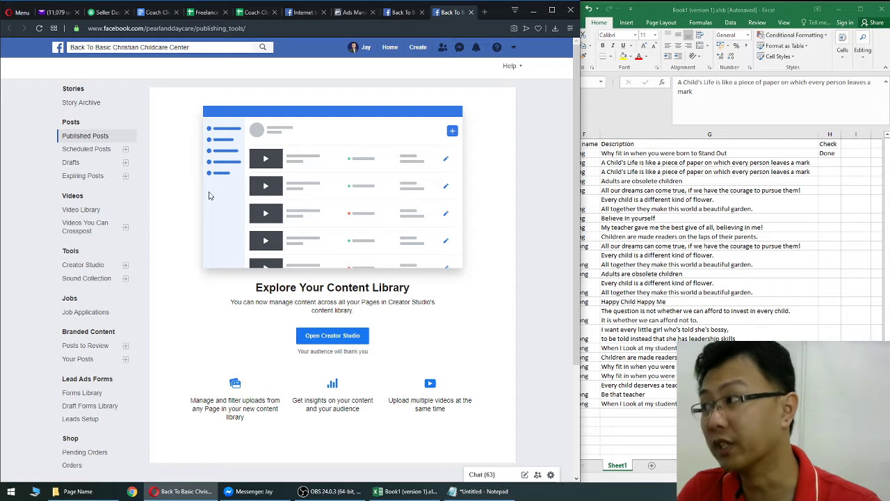
left_click(97, 150)
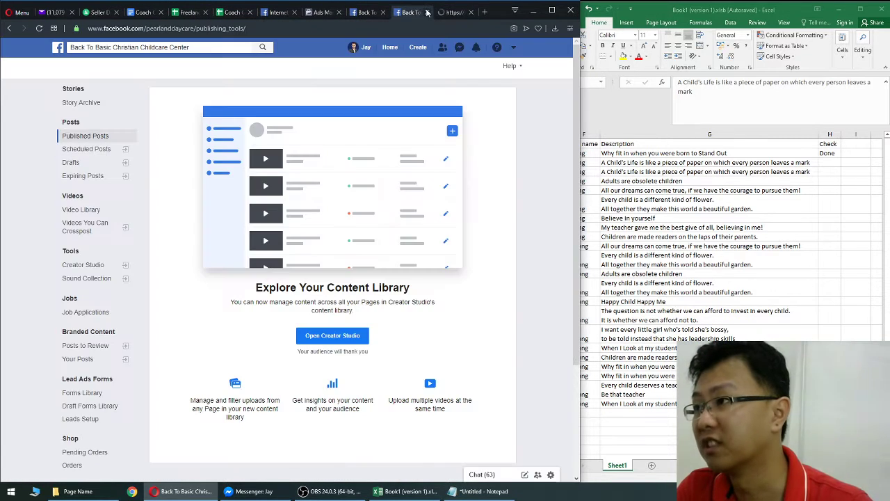
left_click(379, 12)
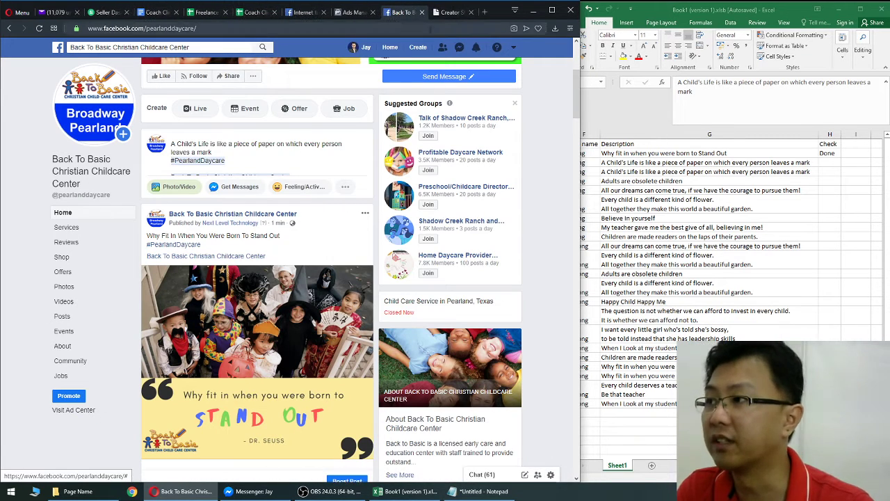
left_click(442, 12)
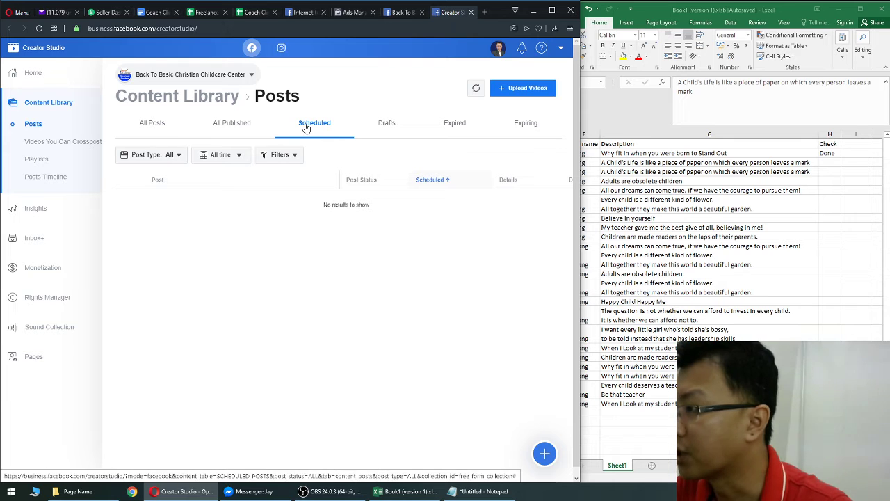
- Create a new Creator Studio post and paste in the 2.png description from the Excel schedule
left_click(546, 453)
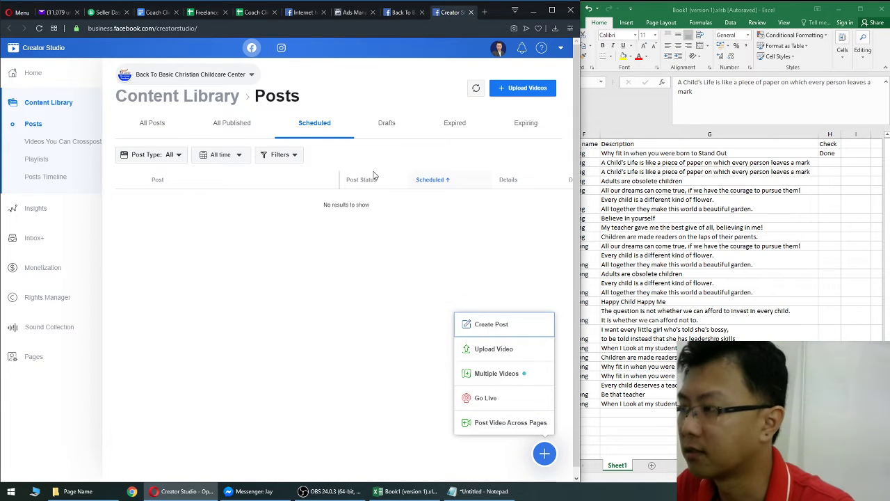
left_click(486, 324)
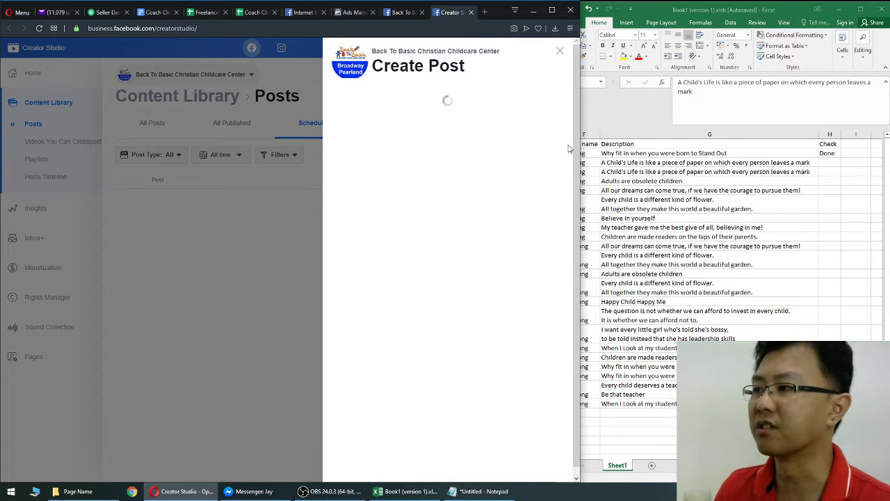
left_click(662, 161)
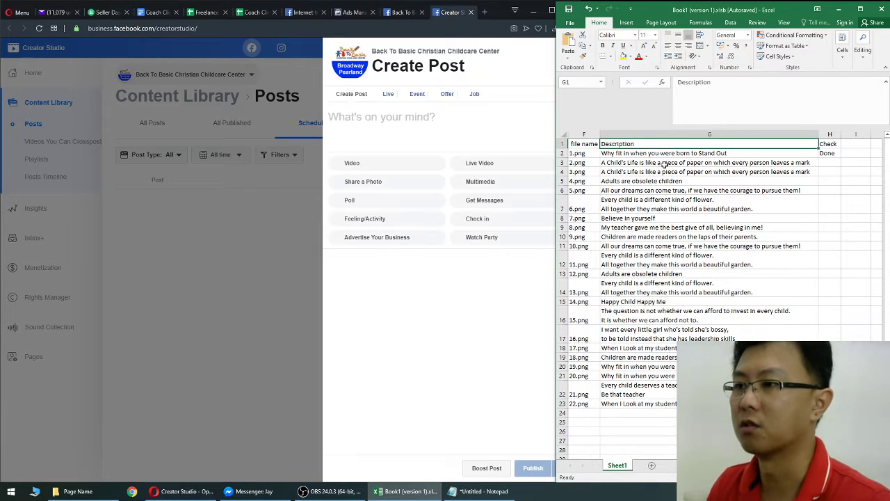
key("ctrl+c")
left_click(513, 144)
key("ctrl+v")
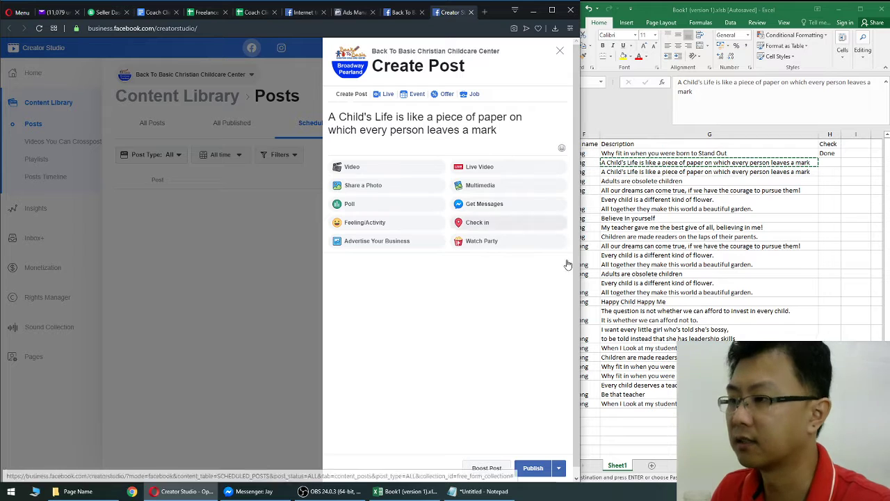
- Append the #PearlandDaycare hashtag and page name lines from Notepad to the post and tag Back To Basic Christian Childcare Center
key("alt+Tab")
key("ctrl+a")
key("ctrl+c")
key("alt+Tab")
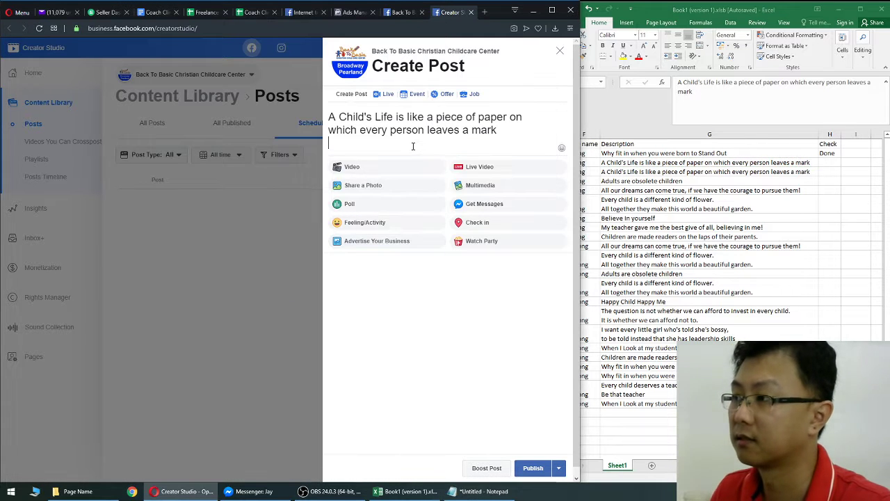
key("ctrl+v")
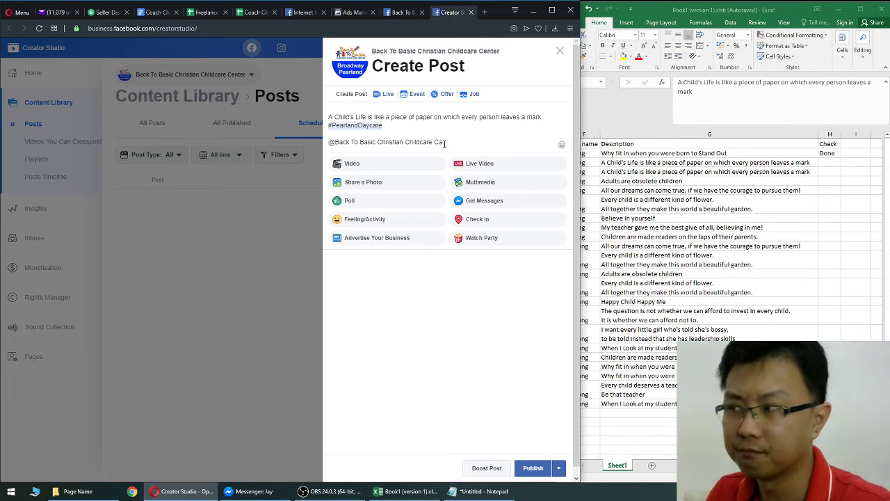
key("BackSpace")
key("BackSpace")
left_click(435, 159)
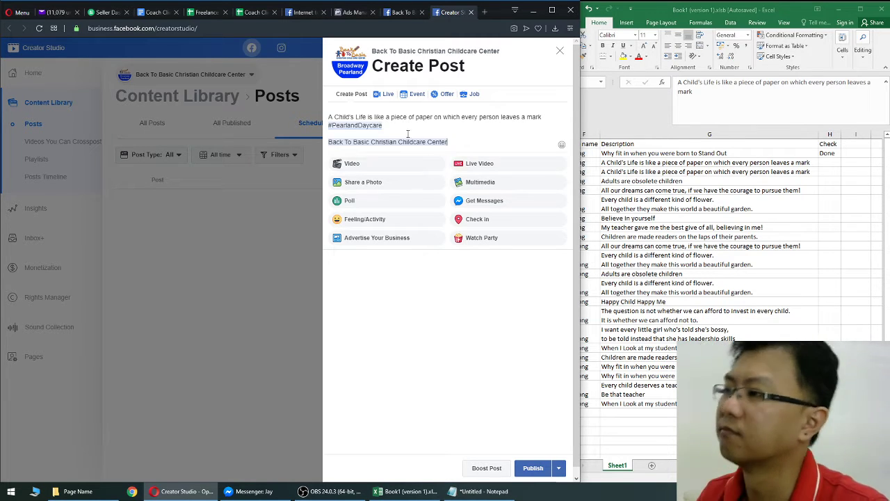
- Attach the image (2).png and schedule the post for its Excel date, 2/13/2020, at 9:38 PM
left_click(367, 183)
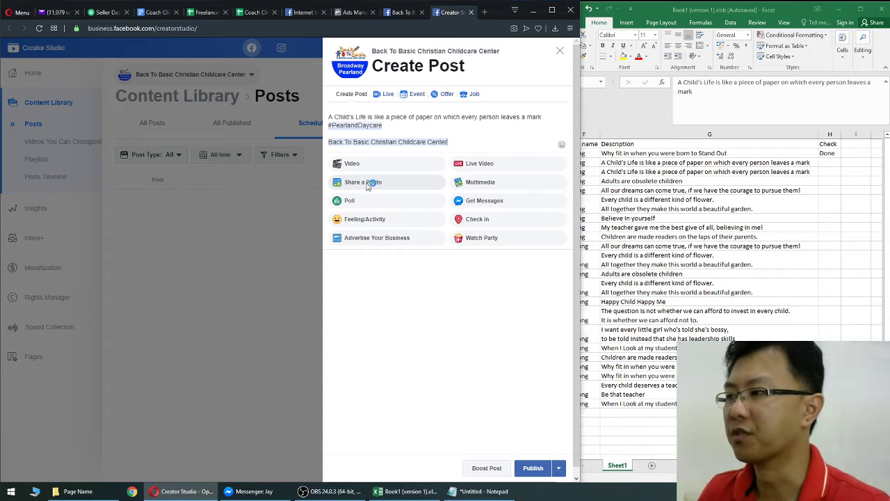
double_click(176, 86)
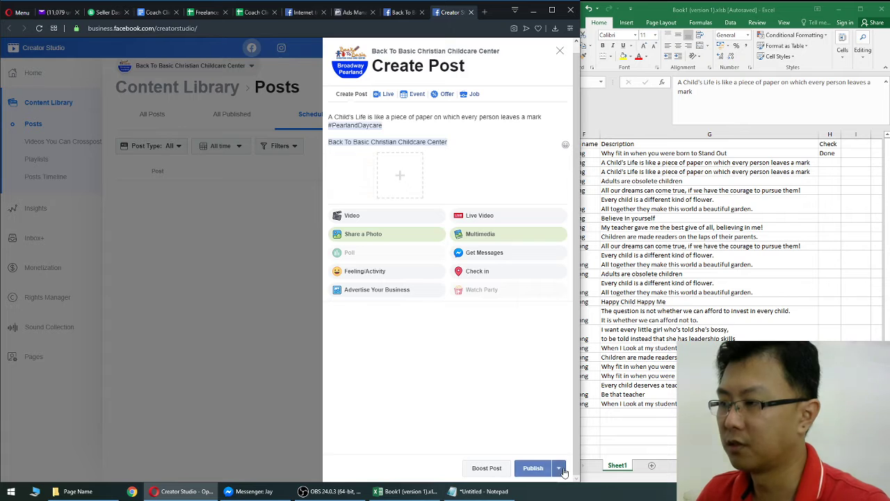
left_click(558, 468)
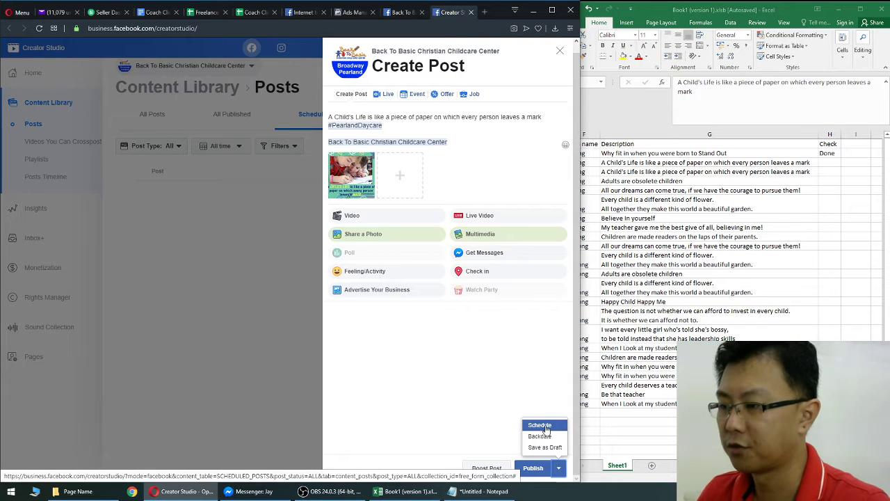
left_click(550, 429)
left_click_drag(581, 278, 556, 278)
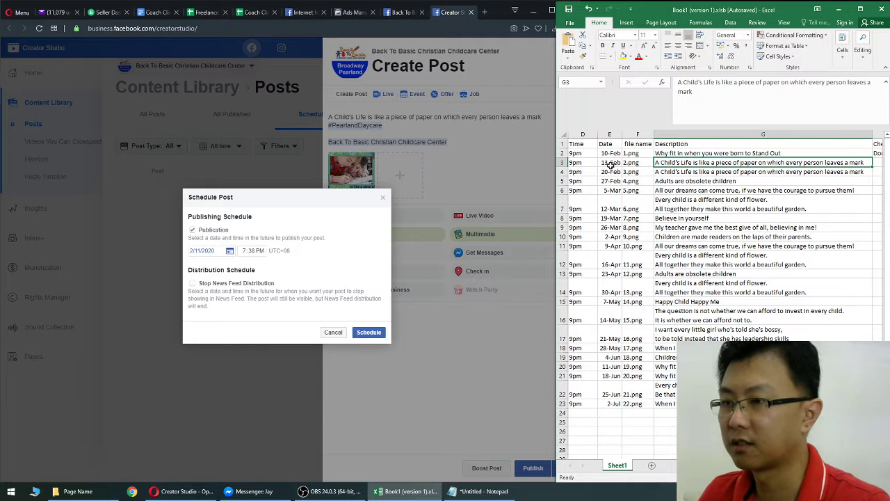
left_click(637, 162)
left_click(611, 162)
left_click(230, 250)
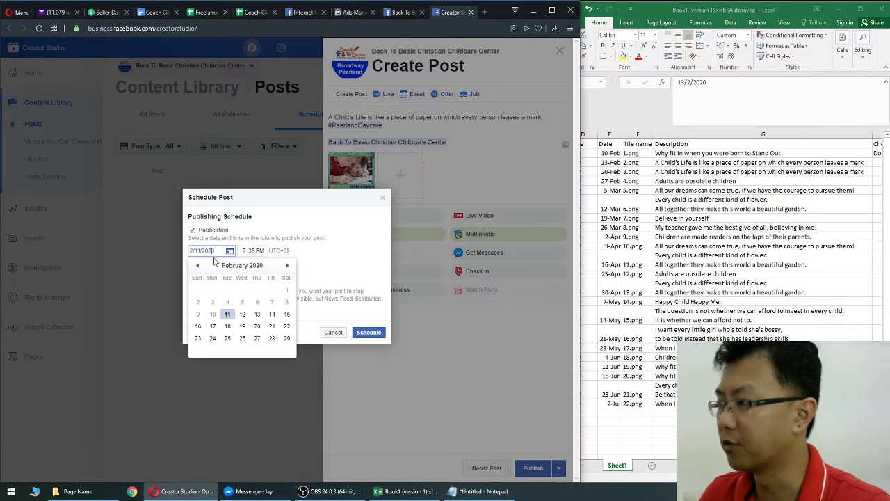
left_click(257, 314)
left_click(245, 251)
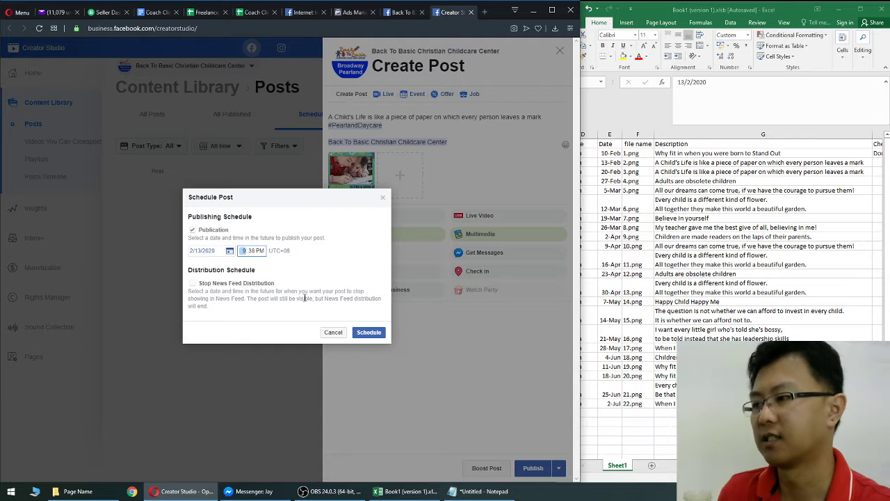
left_click(369, 332)
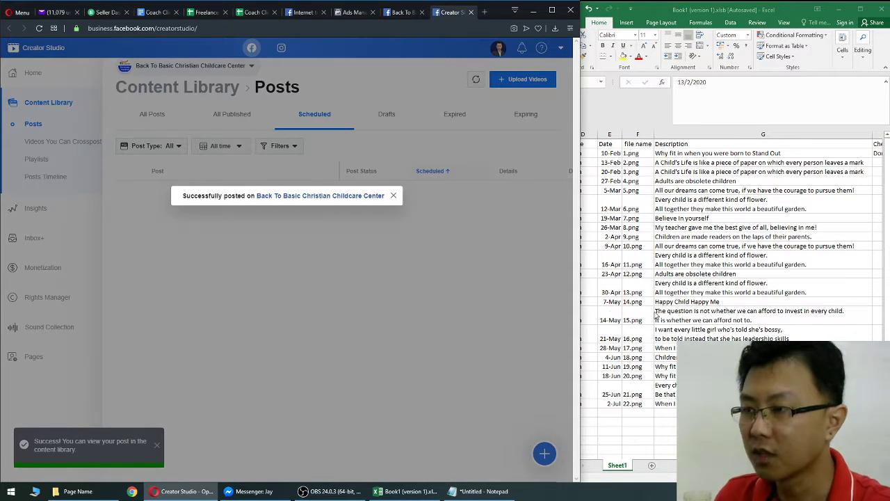
- Copy the 3.png description from the Excel schedule and paste it into another new Creator Studio post
left_click(610, 163)
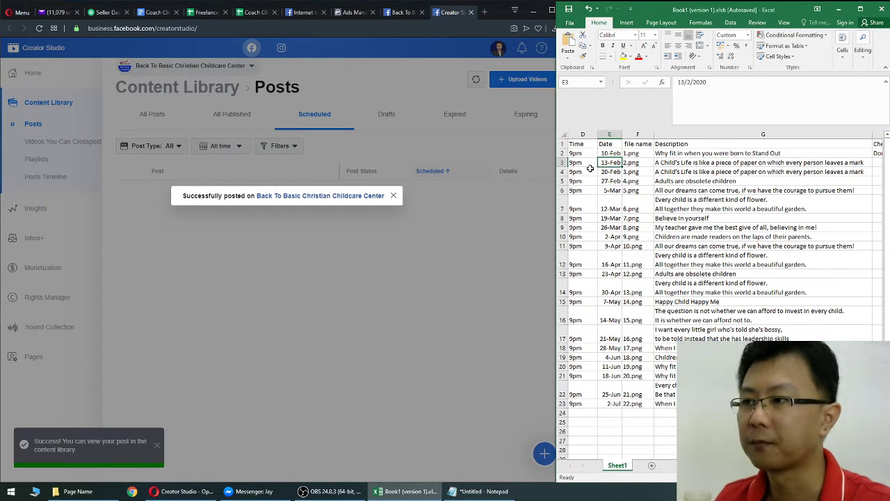
left_click(651, 172)
left_click(664, 171)
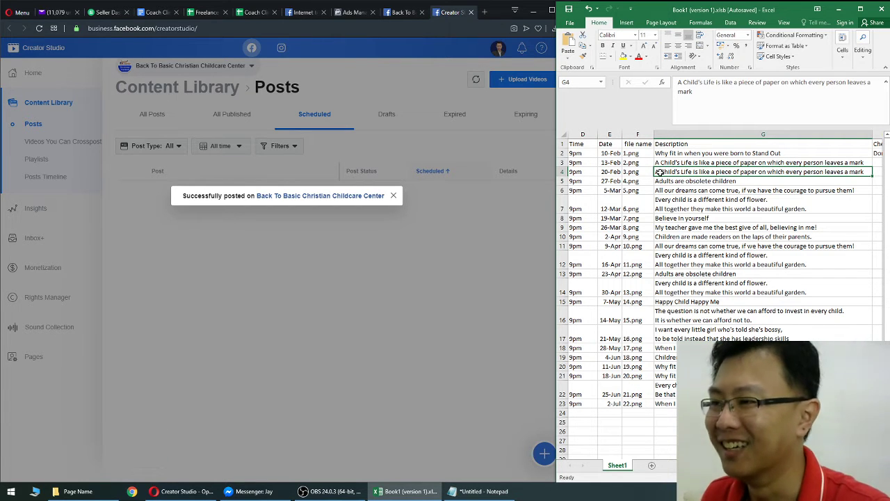
key("ctrl+c")
left_click(417, 248)
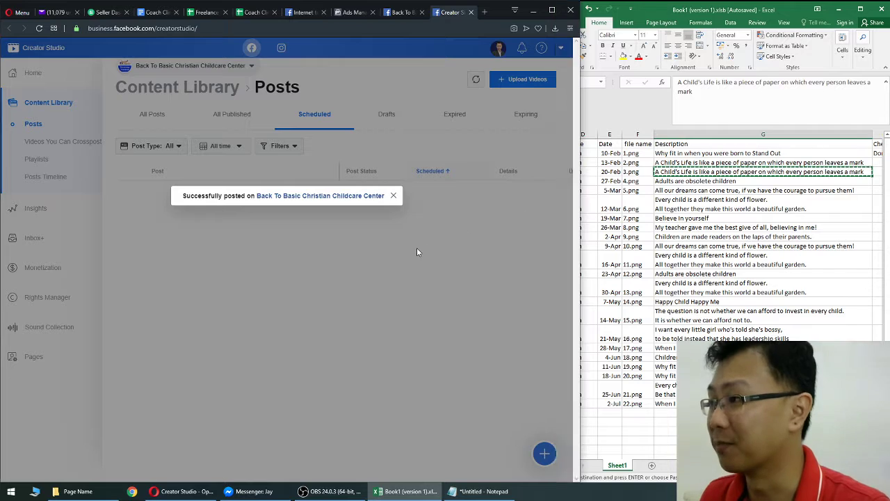
left_click(545, 456)
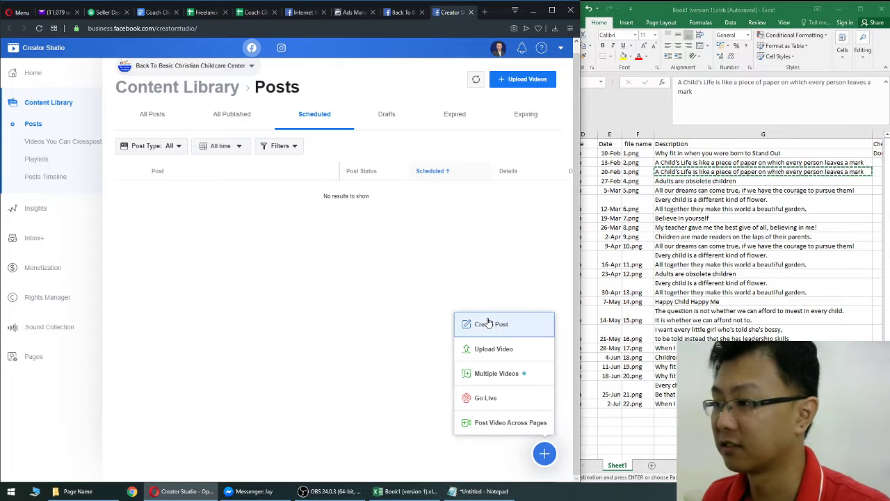
left_click(497, 324)
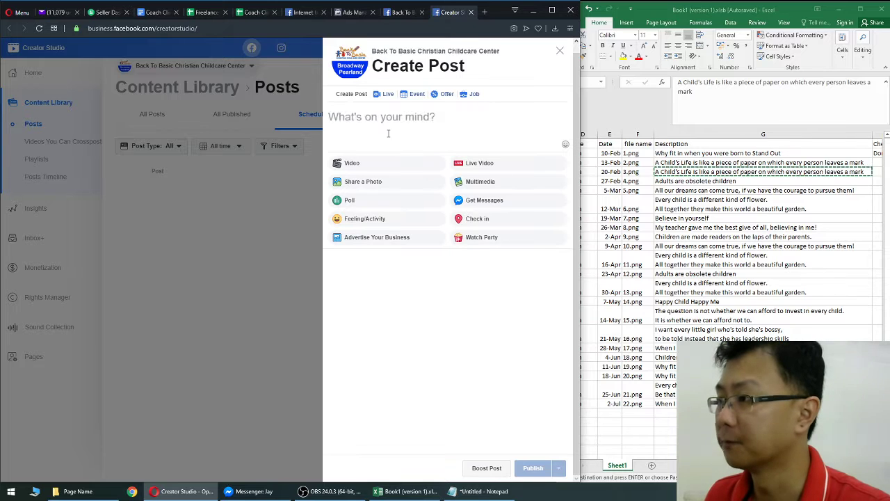
key("ctrl+v")
- Append the #PearlandDaycare hashtag and page name lines from Notepad below the description and attach the image (3).png
left_click(479, 491)
key("ctrl+c")
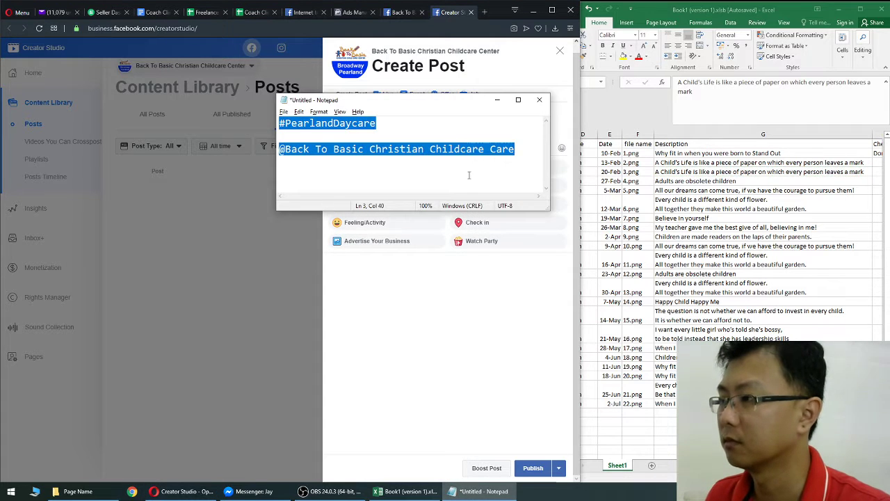
left_click(479, 490)
key("Return")
key("ctrl+v")
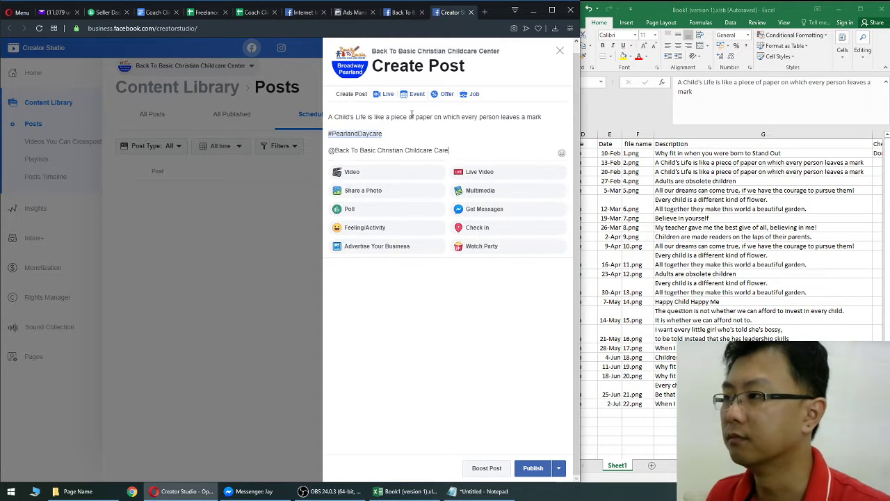
left_click(359, 170)
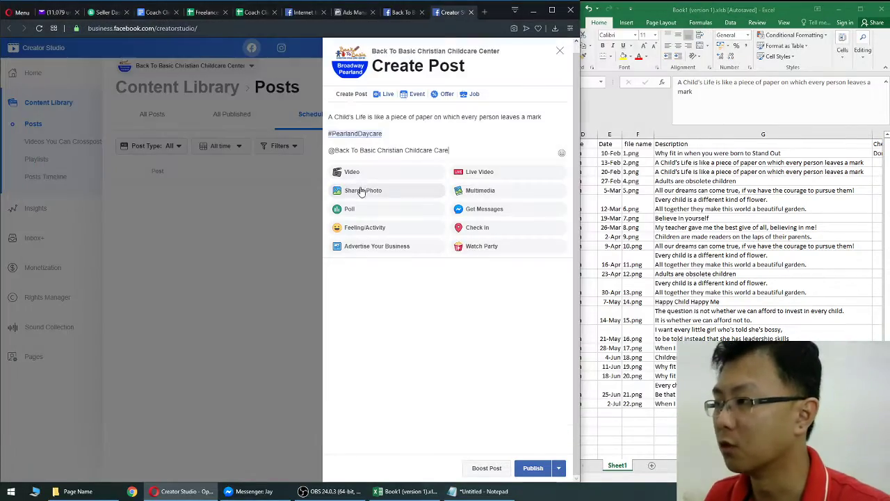
left_click(361, 191)
double_click(213, 76)
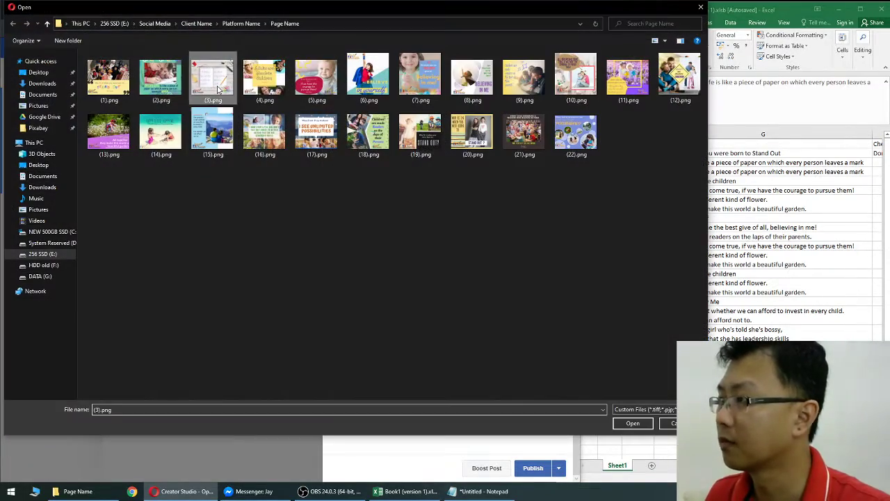
- Mark the 2.png row as Done in the Excel schedule's Check column by copying the entry from the 1.png row
left_click(765, 171)
type("0")
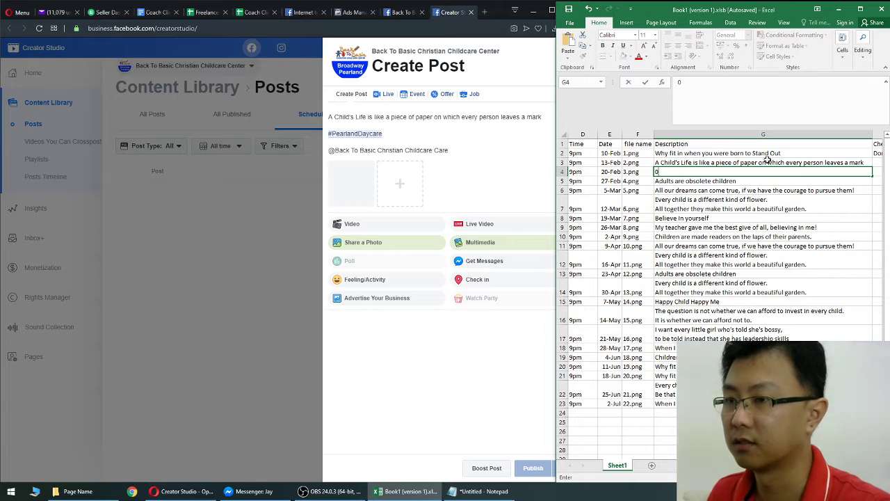
key("Escape")
key("Right")
key("Up")
key("Up")
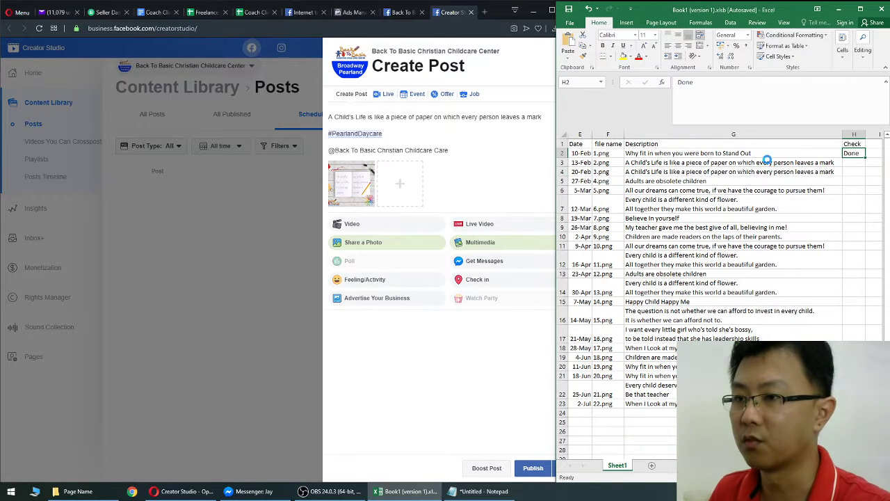
key("ctrl+c")
key("Down")
key("ctrl+v")
key("Down")
key("ctrl+v")
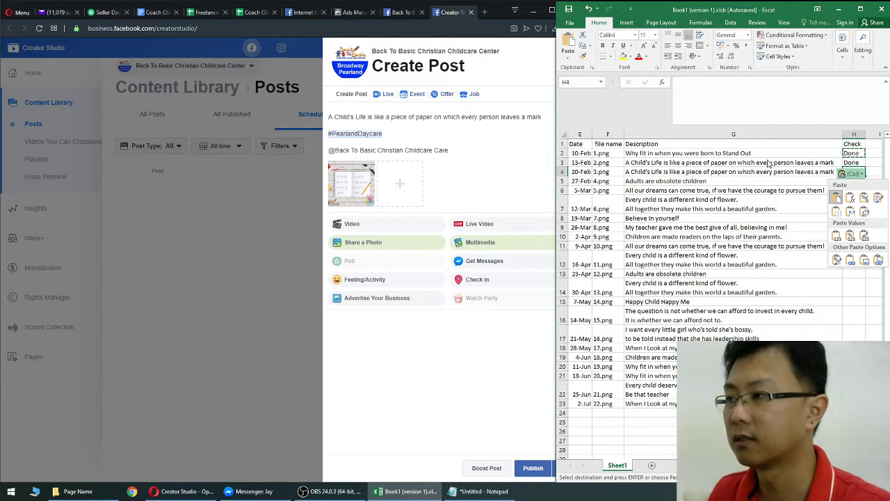
- Tag Back To Basic Christian Childcare Center in the 3.png post and widen the Excel window to reveal the Date column
left_click(469, 137)
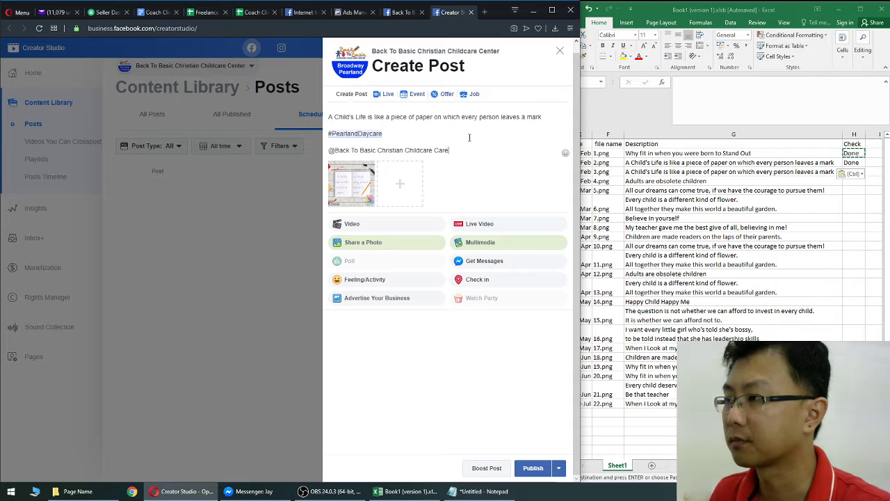
left_click(435, 167)
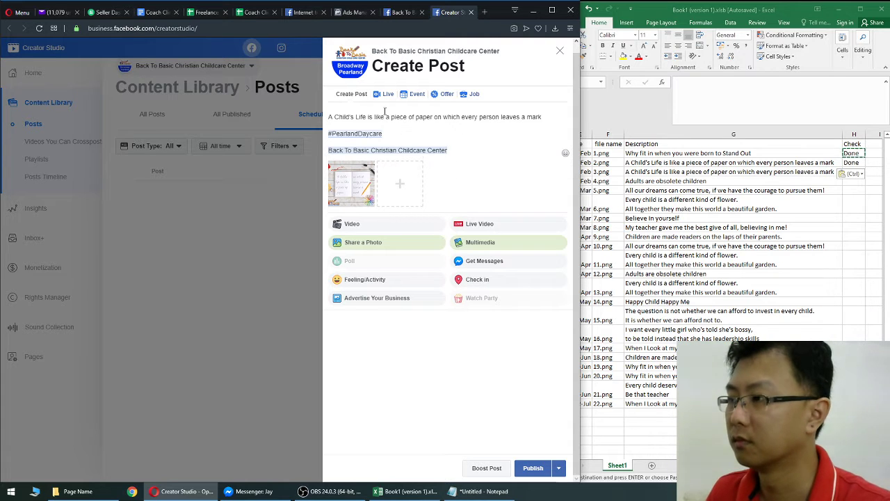
left_click(558, 467)
left_click(544, 435)
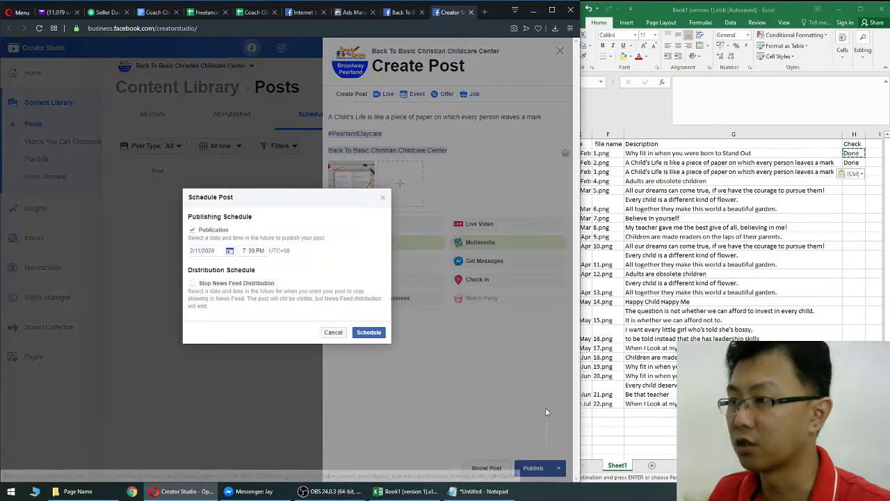
left_click(298, 406)
left_click_drag(580, 252, 520, 242)
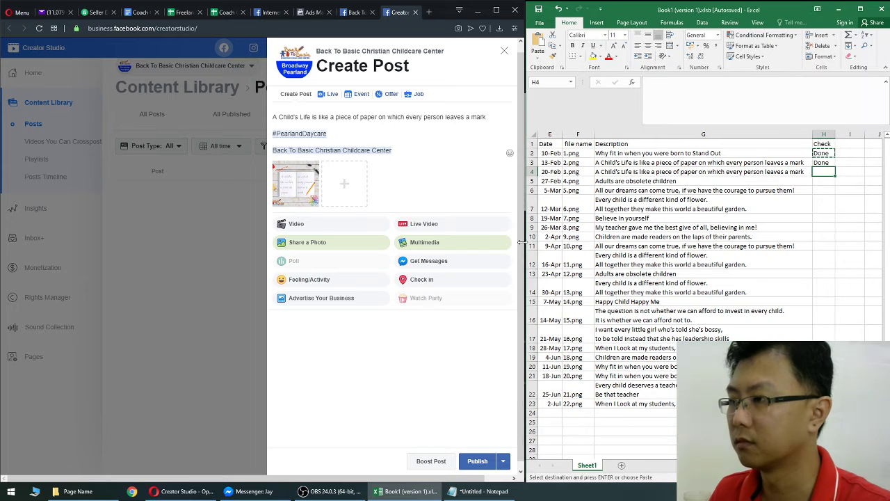
- Schedule the 3.png post for publication on 2/13/2020 at 9:39 PM
left_click(418, 151)
left_click(504, 461)
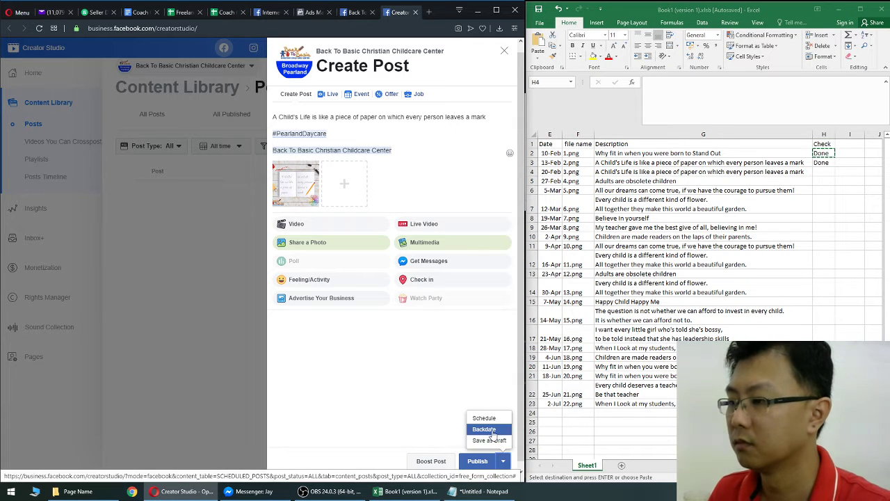
left_click(487, 419)
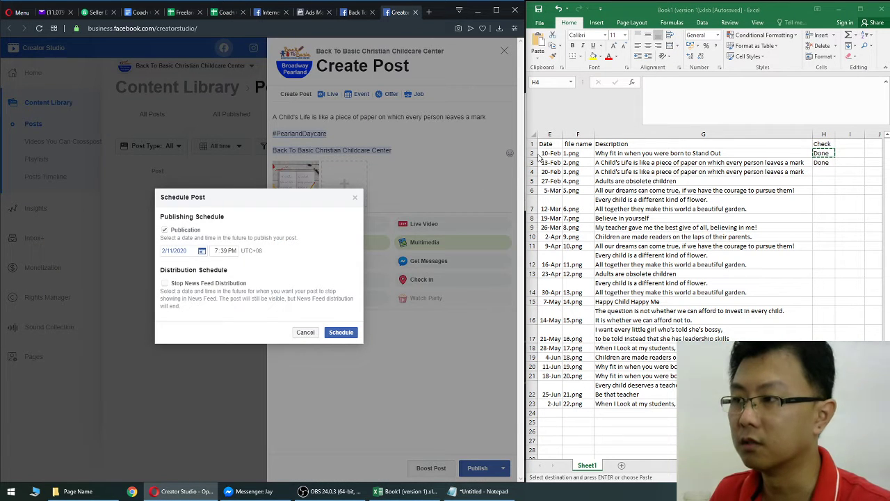
left_click(171, 257)
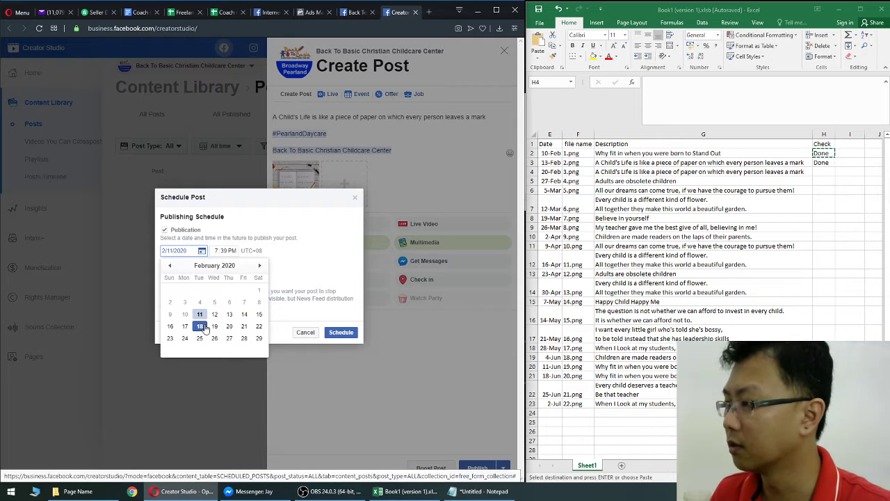
left_click(228, 324)
left_click(218, 253)
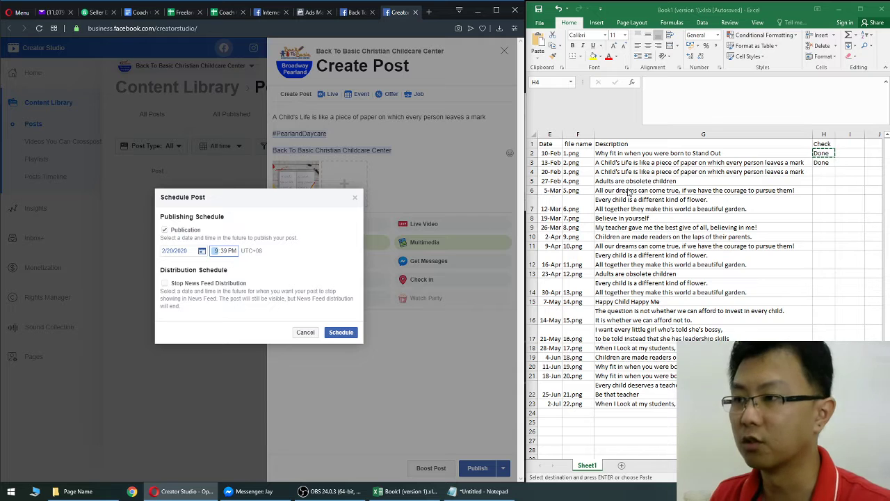
left_click(177, 250)
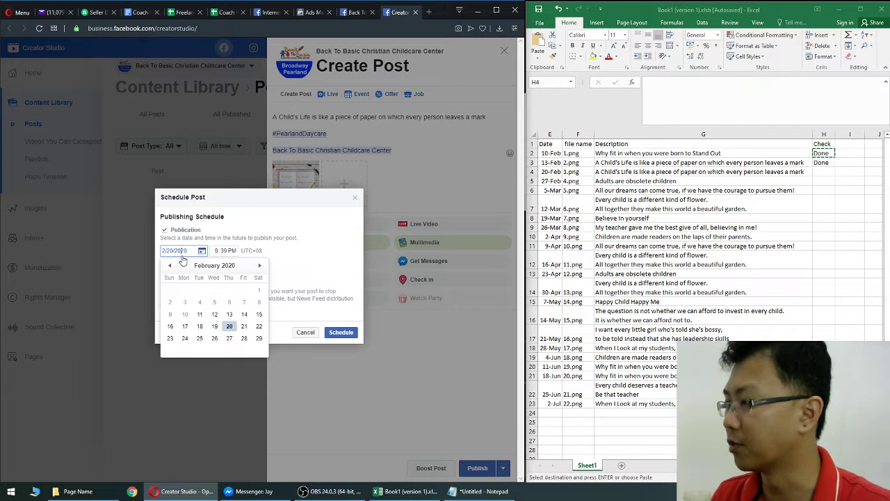
left_click(230, 316)
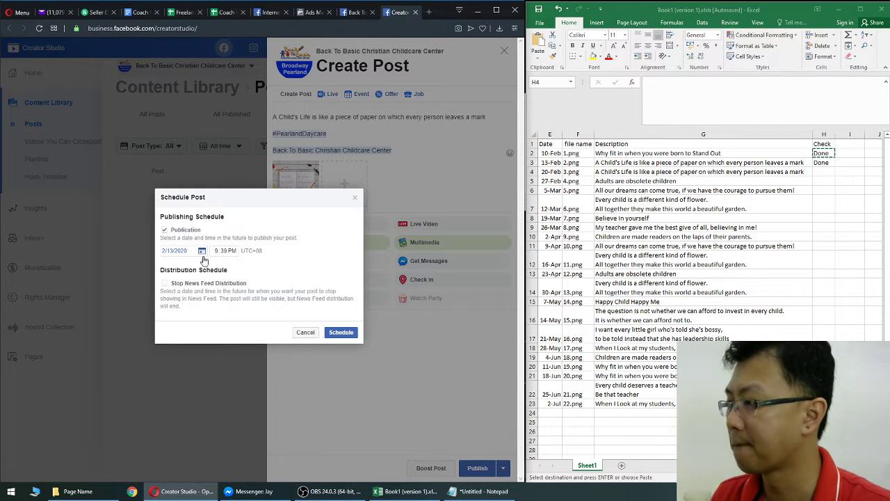
left_click(349, 333)
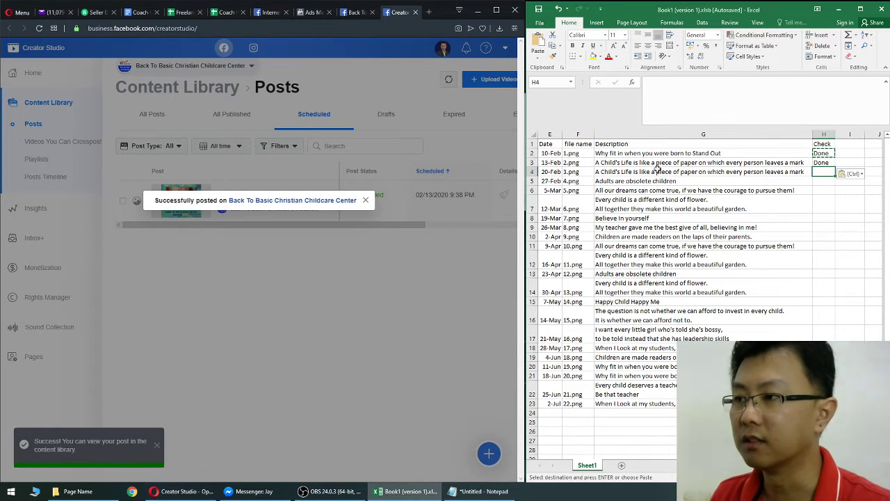
- Copy the 3.png description from the Excel schedule again and paste it into a new Creator Studio post
left_click(605, 172)
key("ctrl+c")
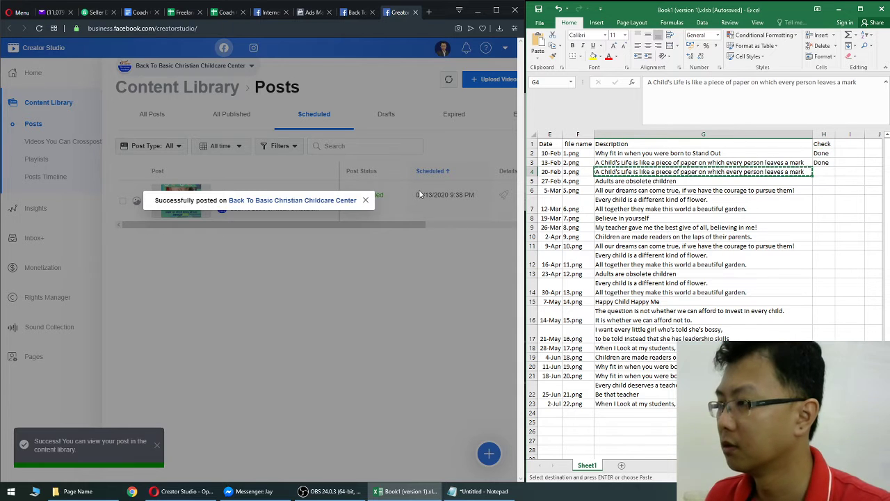
left_click(365, 200)
left_click(489, 446)
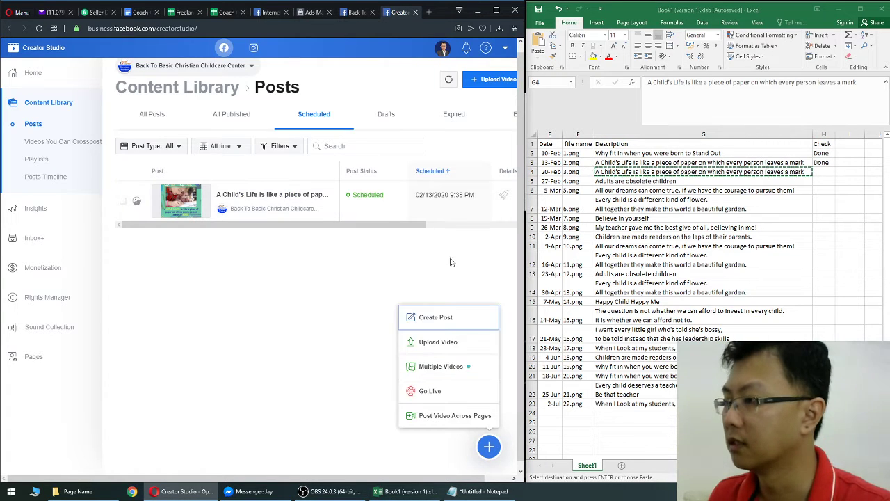
left_click(438, 321)
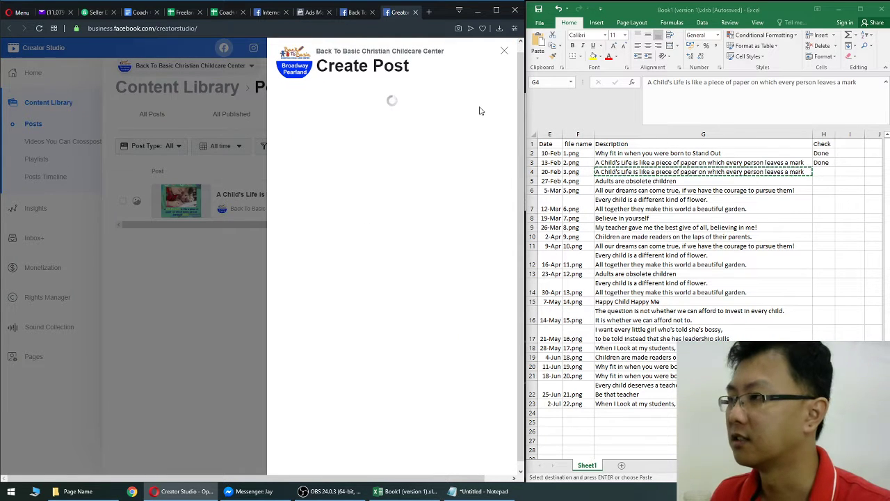
left_click(327, 116)
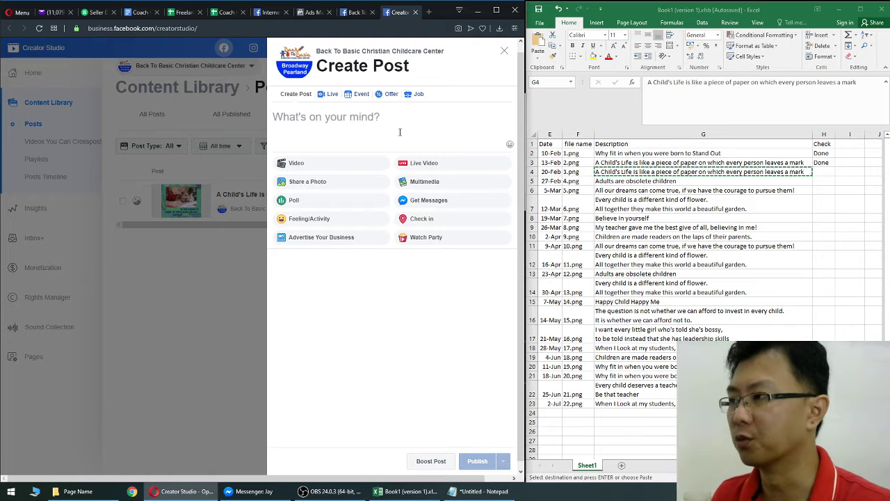
key("ctrl+v")
- Append the #PearlandDaycare hashtag from Notepad below the 3.png description and tag the Back To Basic Christian Childcare Center page
left_click(480, 491)
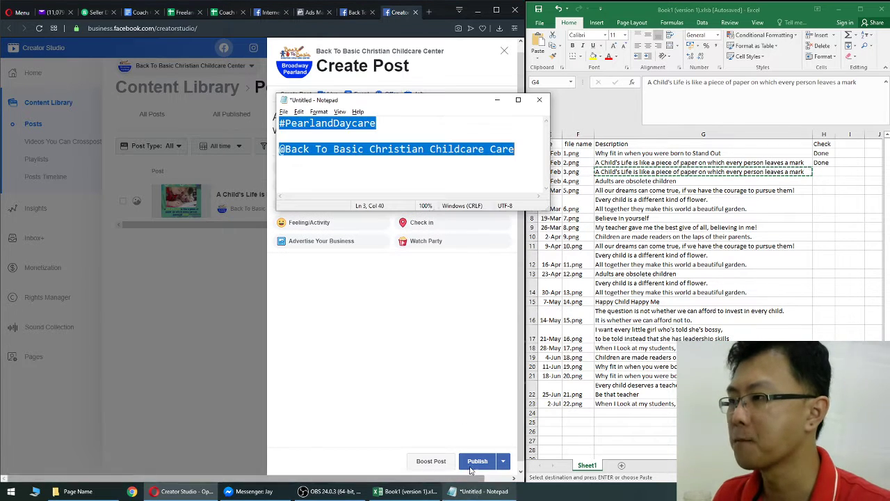
left_click_drag(426, 103, 223, 326)
left_click(440, 134)
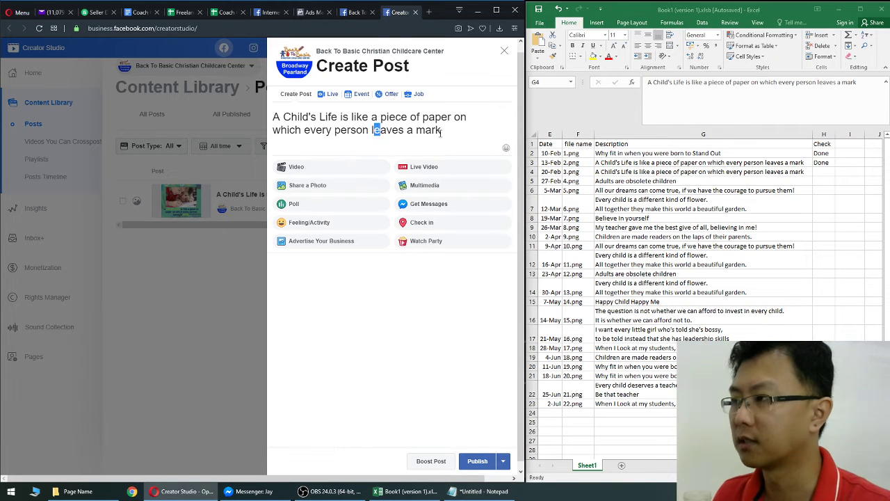
key("ctrl+v")
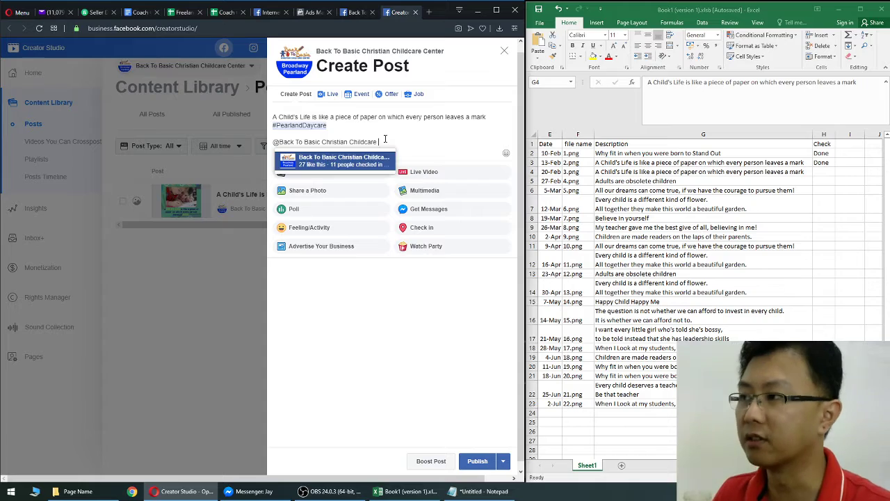
left_click(381, 159)
- Attach the image (3).png to the post and open the publication date calendar in its schedule settings
left_click(323, 192)
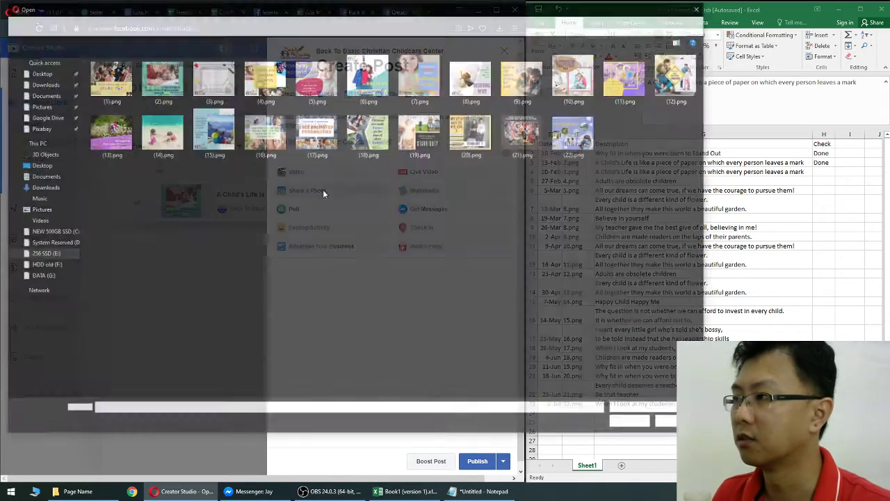
double_click(213, 75)
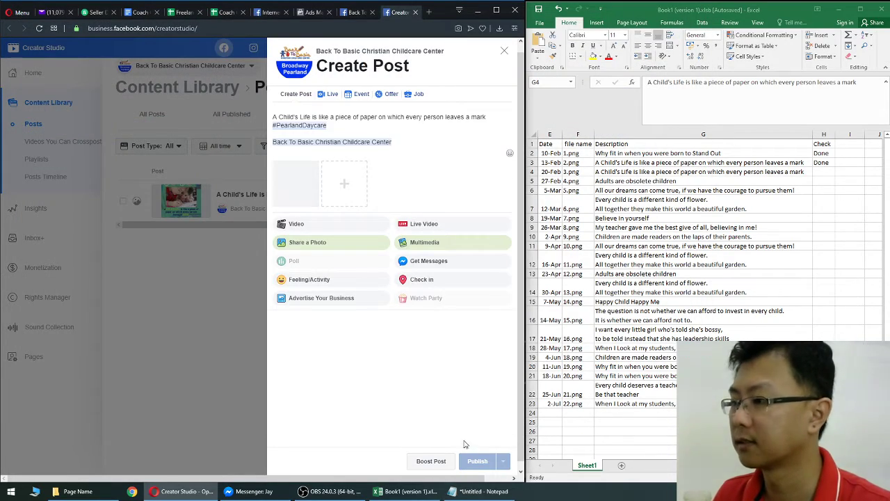
left_click(503, 460)
left_click(485, 418)
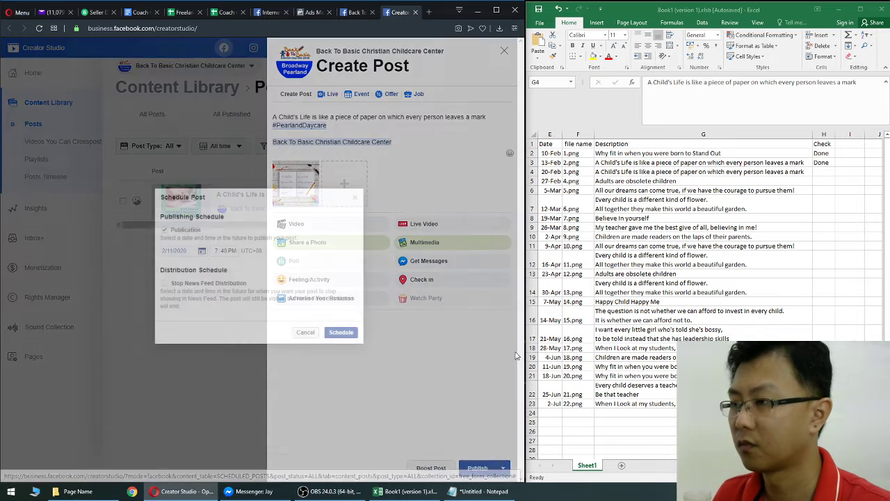
left_click(195, 250)
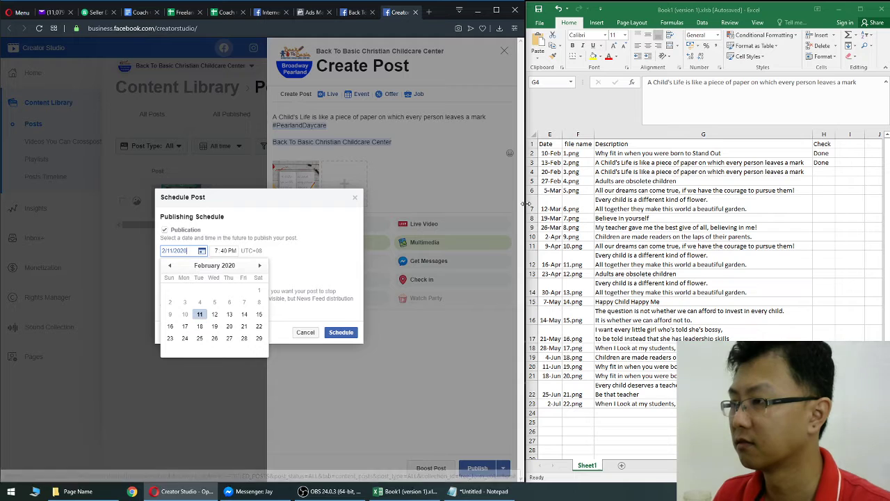
- Change the date formula of the 3.png row in the Excel schedule to =E2+7
left_click(548, 171)
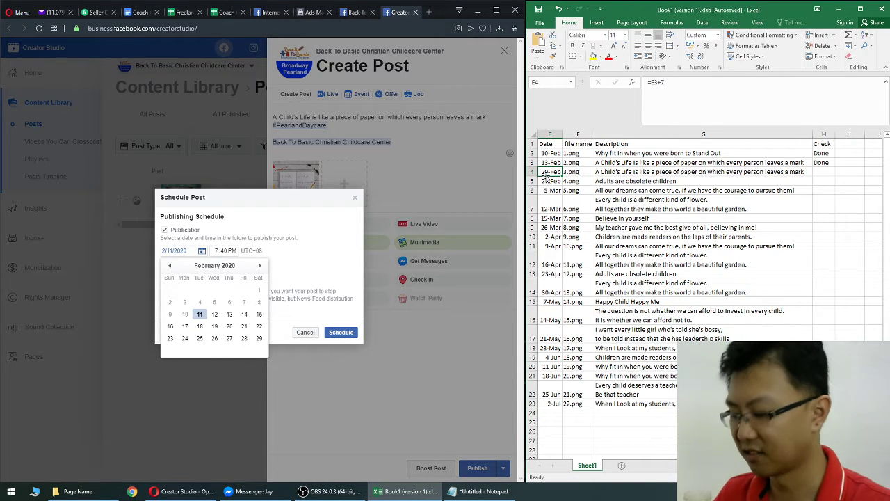
type("=")
left_click(552, 153)
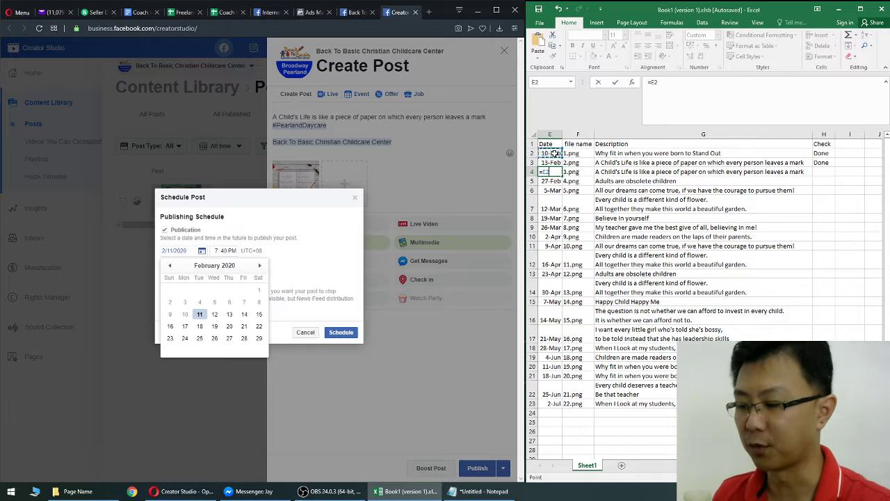
type("+7")
key("Return")
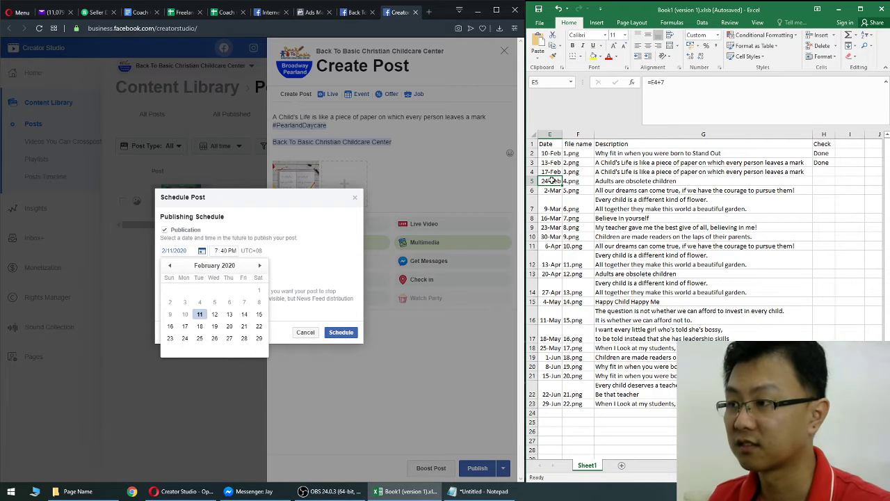
left_click(554, 171)
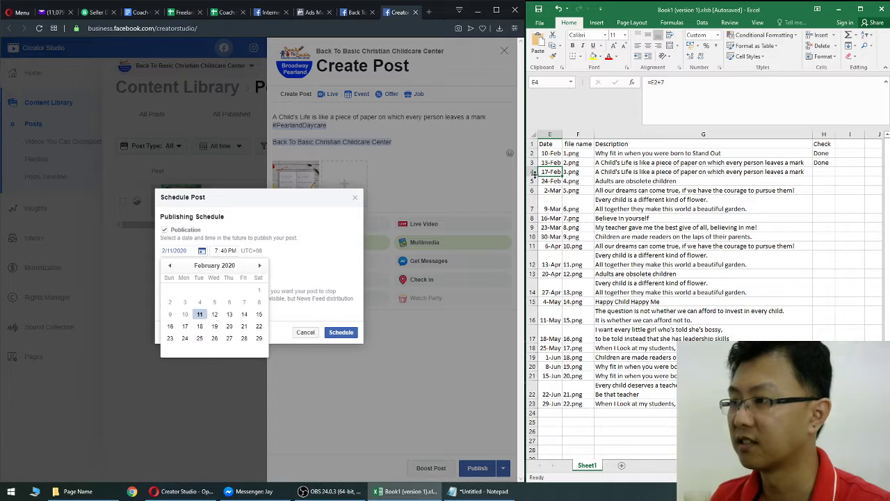
- Schedule the new 3.png post for 2/17/2020 at 9:40 PM and enter Done in its Excel Check cell
left_click(199, 326)
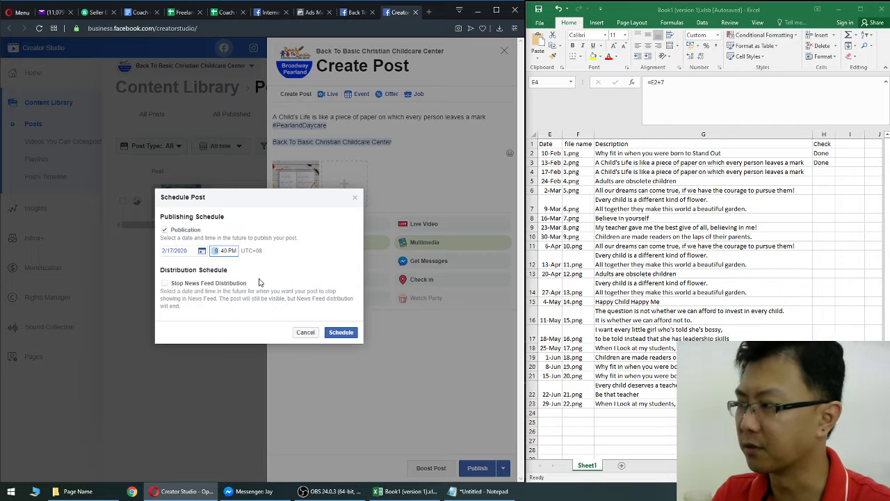
left_click(340, 333)
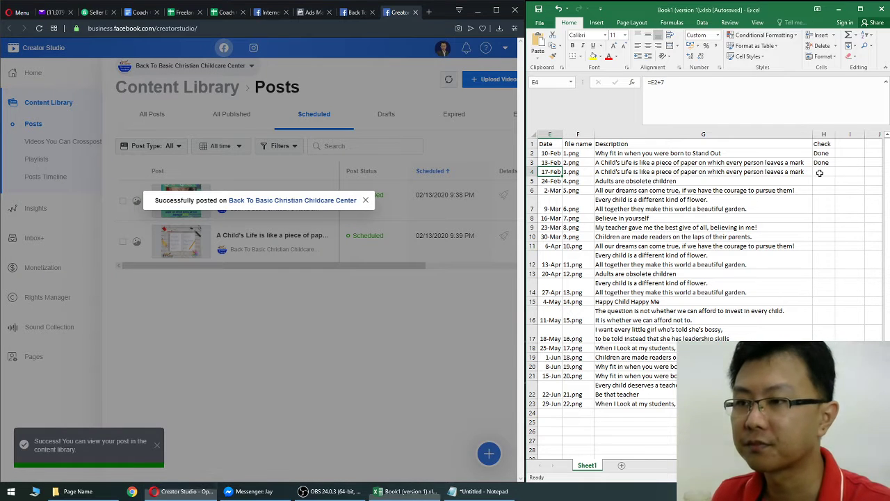
left_click(820, 172)
type("Done")
key("Return")
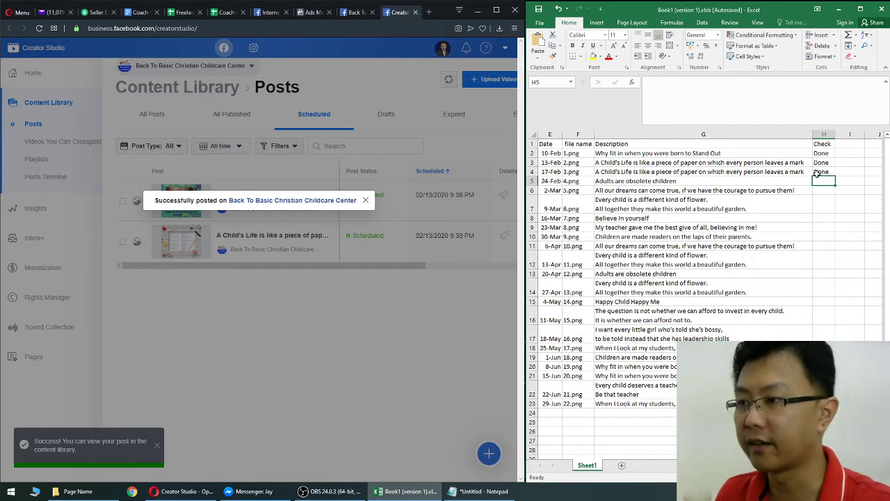
- Copy the 4.png description from the Excel schedule and paste it into a new Creator Studio post
left_click(665, 183)
key("ctrl+c")
left_click(365, 200)
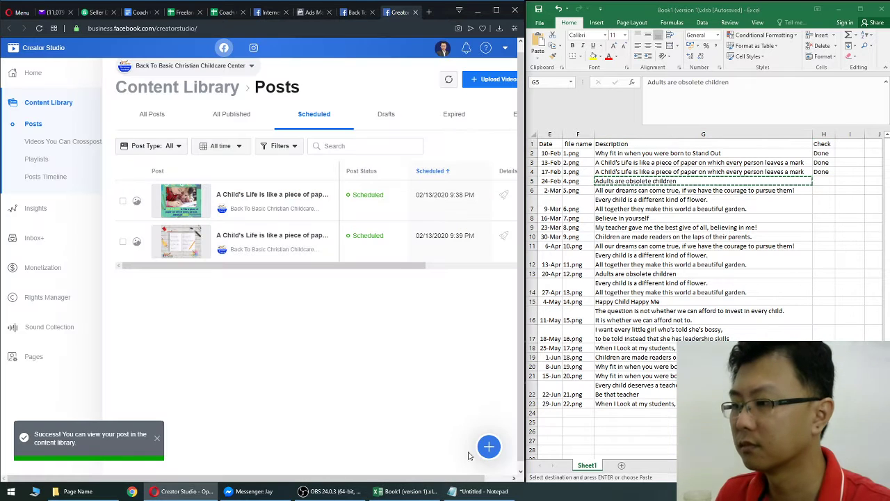
left_click(488, 446)
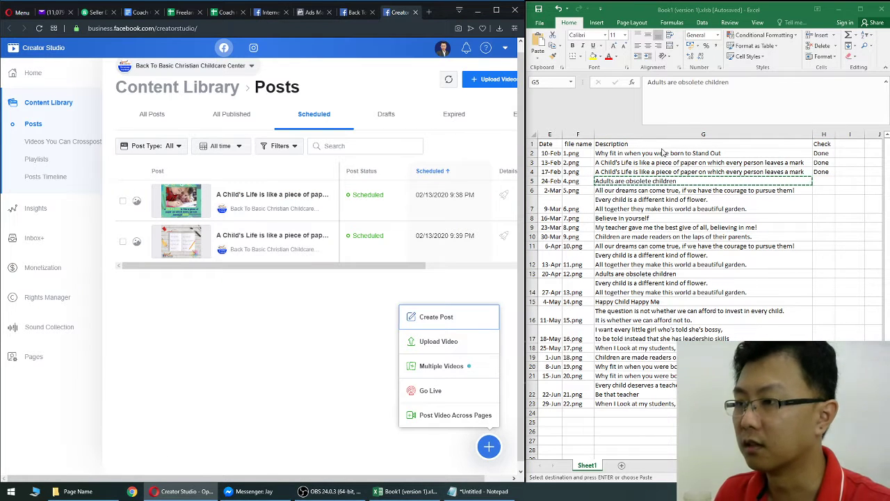
left_click(444, 318)
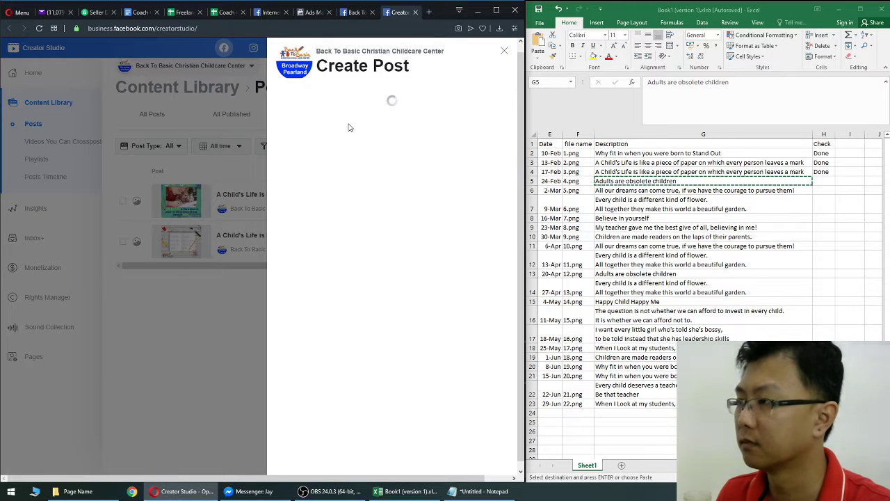
key("ctrl+v")
- Append the #PearlandDaycare hashtag from Notepad below the 4.png description and tag the Back To Basic Christian Childcare Center page
left_click(476, 491)
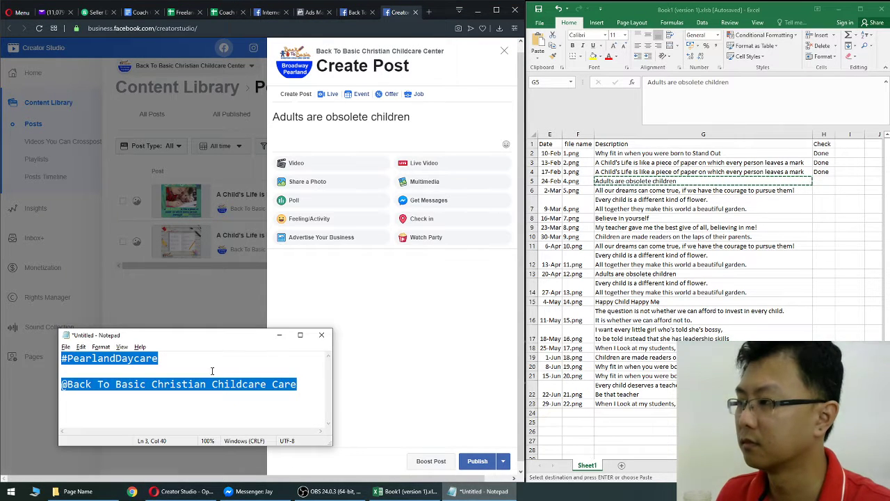
key("ctrl+c")
left_click(386, 173)
key("ctrl+v")
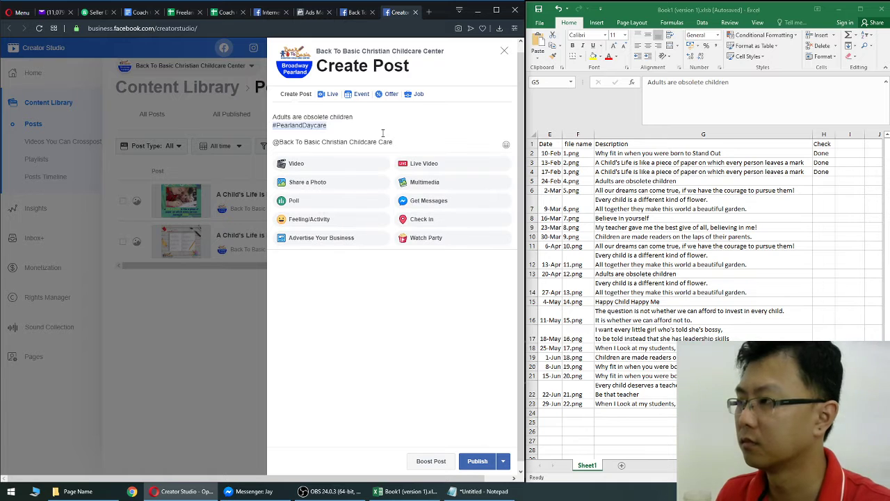
key("BackSpace")
key("BackSpace")
key("BackSpace")
key("BackSpace")
key("BackSpace")
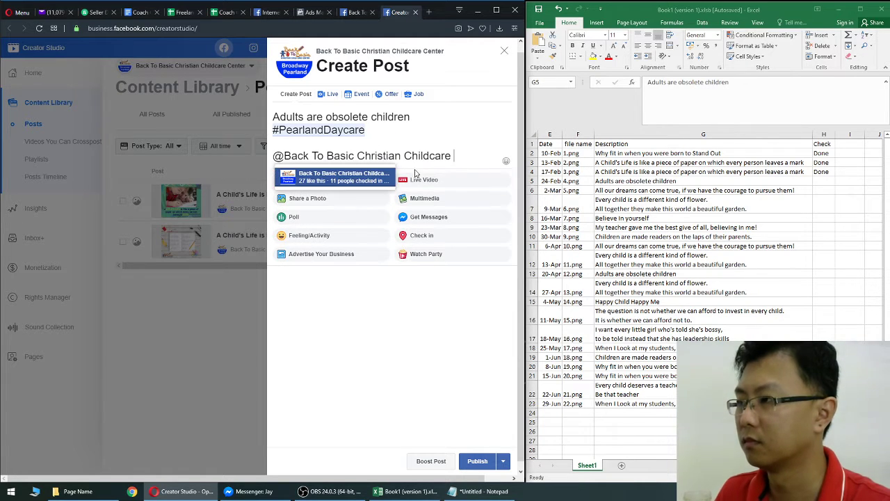
left_click(306, 177)
- Attach the image (4).png to the post and open the publication date calendar in its schedule settings
left_click(308, 183)
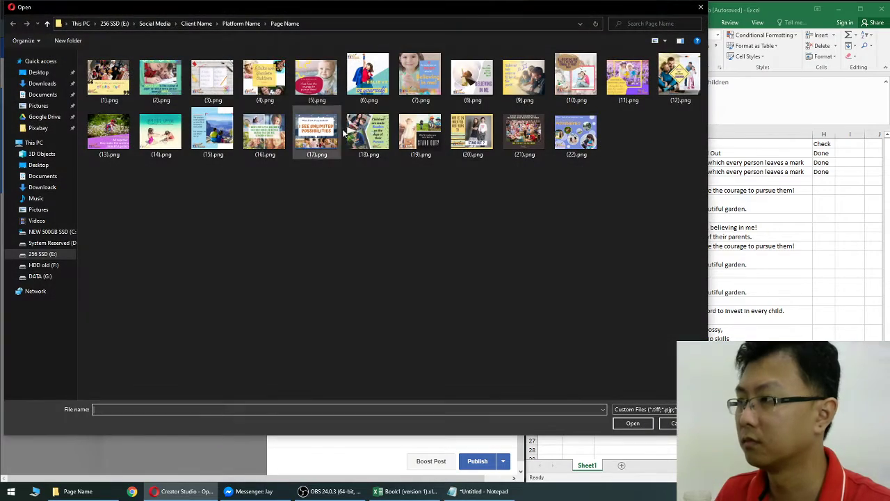
double_click(265, 78)
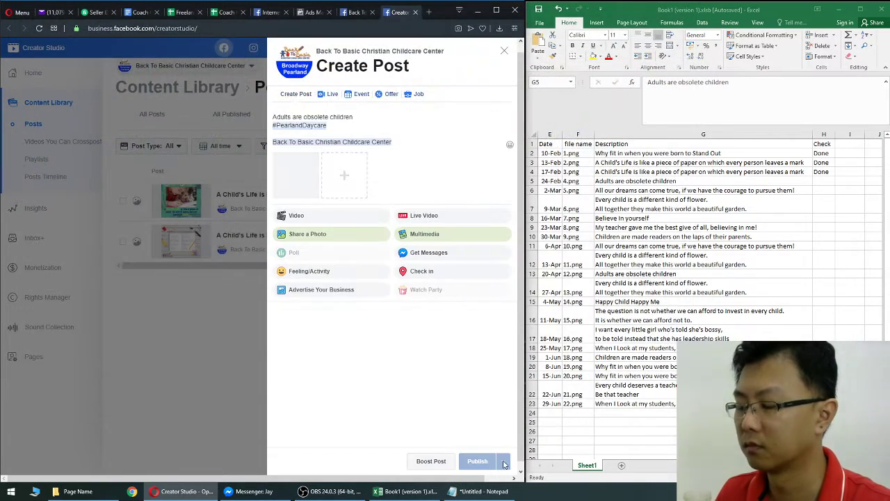
left_click(504, 462)
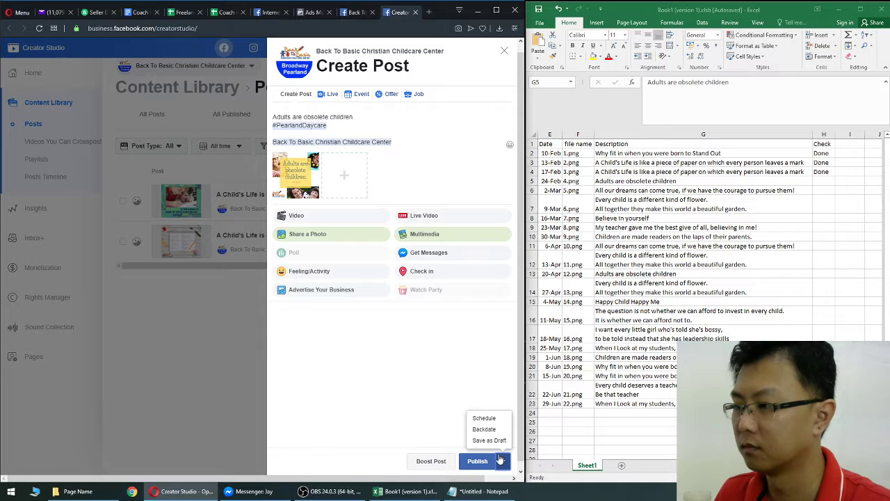
left_click(485, 418)
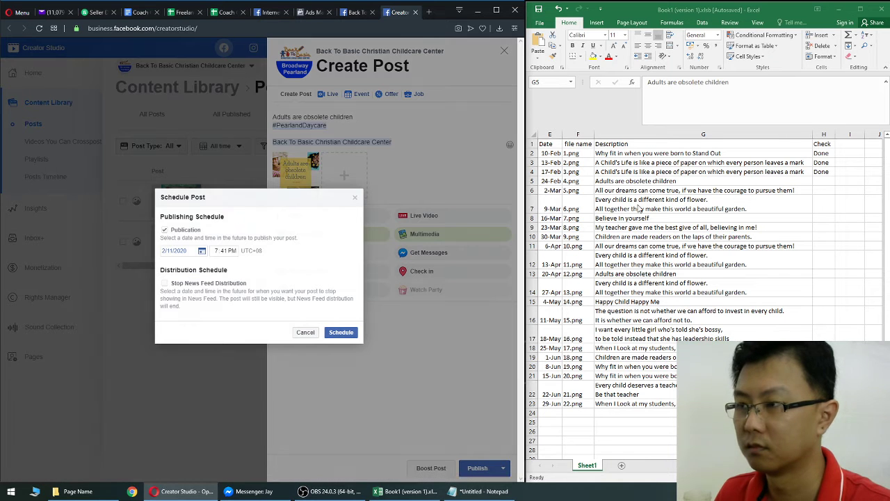
left_click(553, 181)
left_click(182, 251)
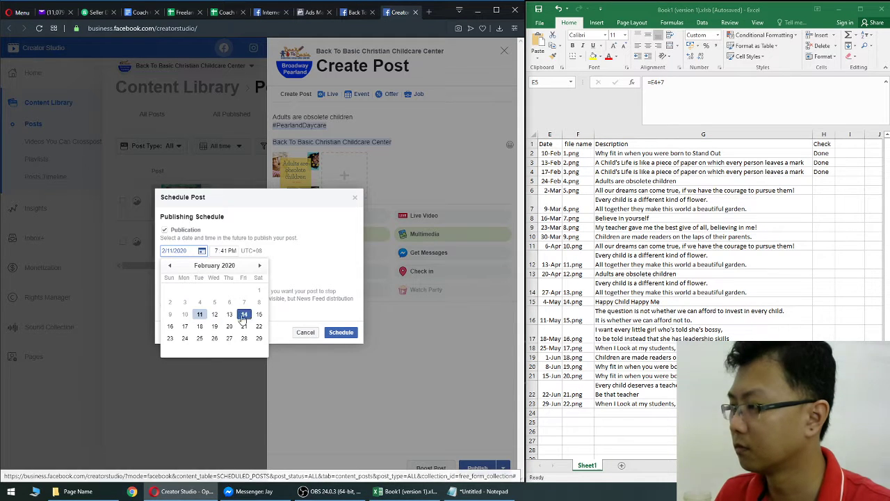
- Schedule the "Adults are obsolete children" post for publication on 2/24/2020
left_click(185, 338)
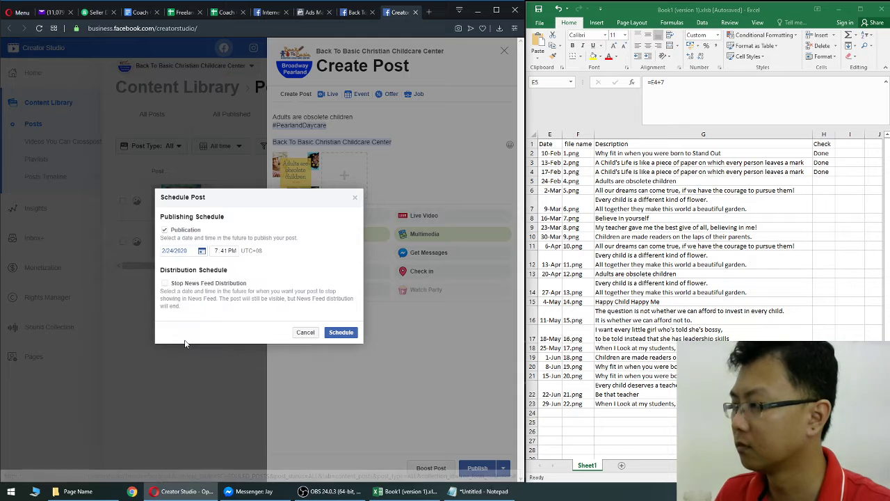
left_click(340, 333)
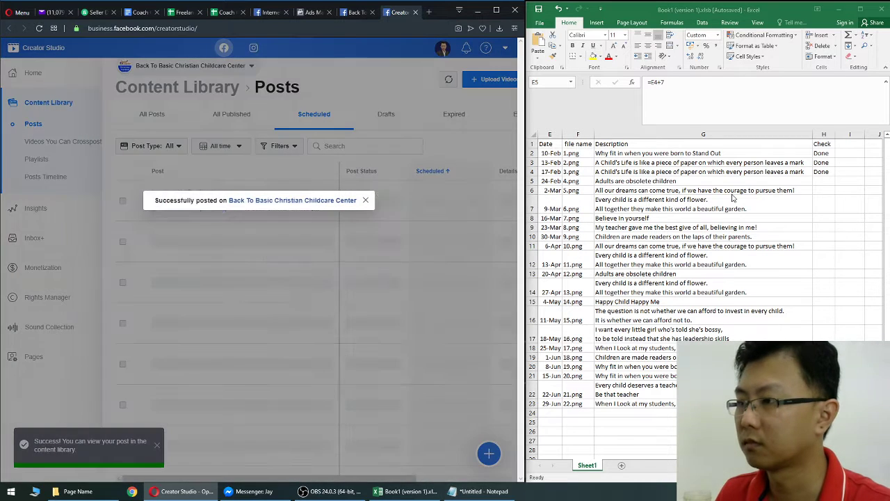
- In the Excel content sheet, insert a column before Date and move the Check column into it
left_click(549, 134)
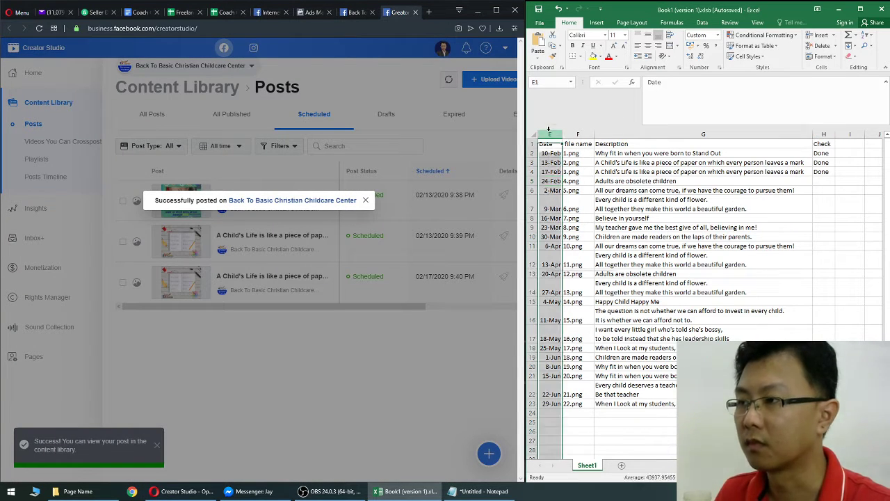
right_click(550, 134)
left_click(569, 195)
left_click(853, 180)
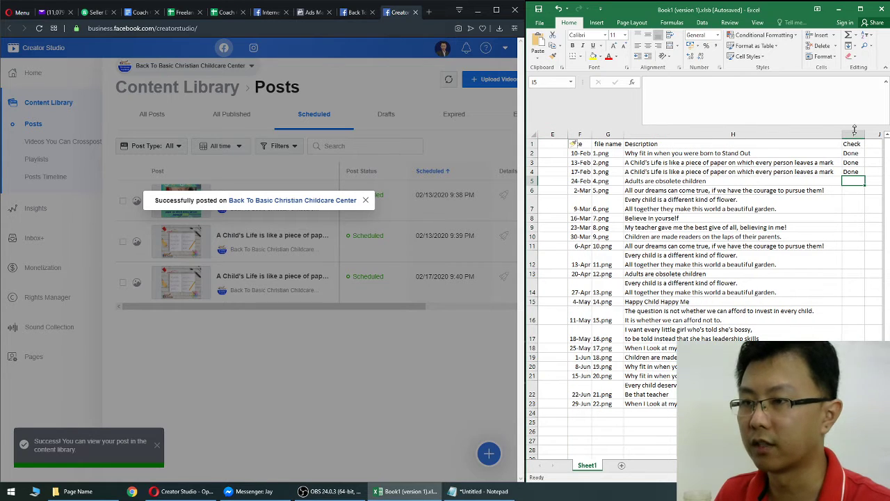
left_click(853, 132)
left_click_drag(841, 160, 550, 144)
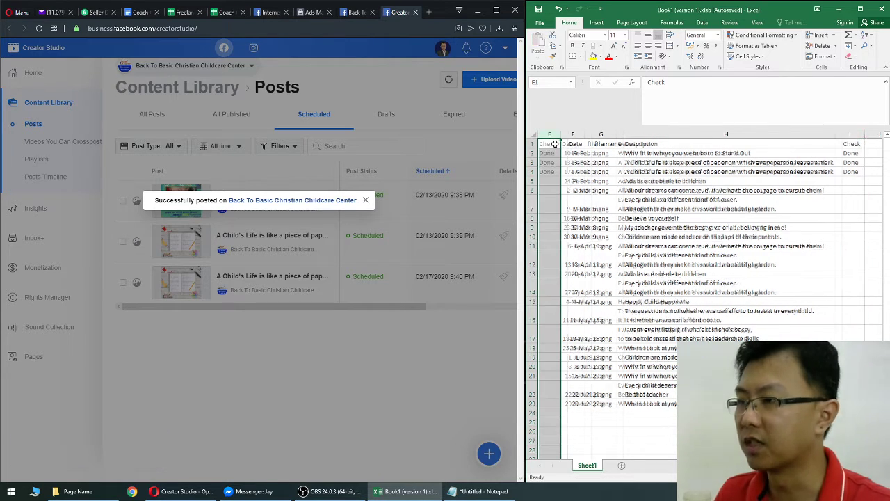
- Make the first two rows of the content table bold, including the column headings
scroll(587, 277, "left", 3)
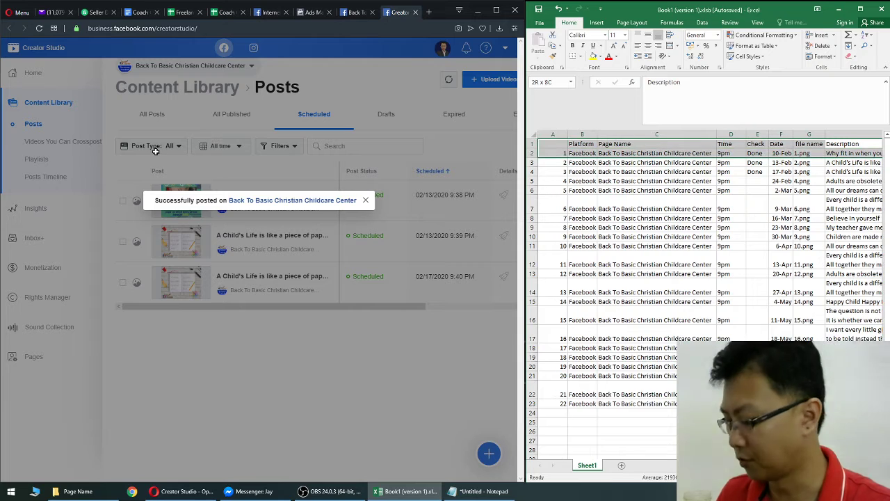
key("Right")
key("Right")
key("Right")
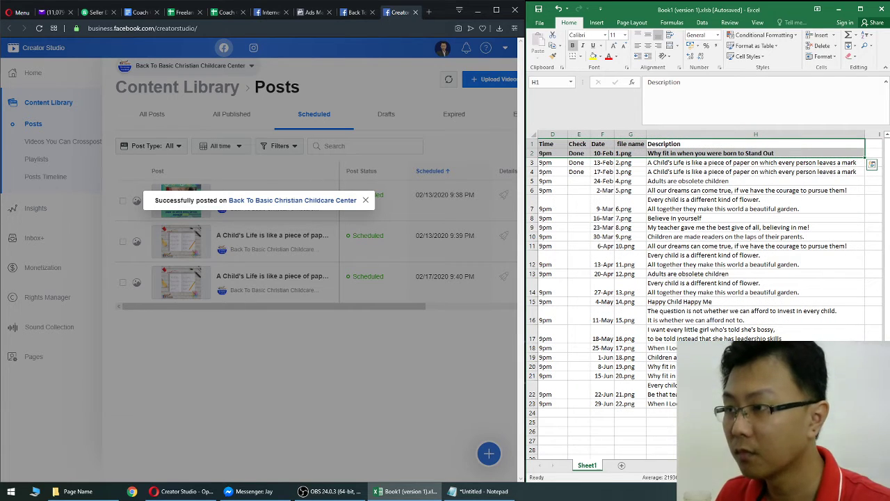
key("Down")
key("Down")
key("Down")
key("Down")
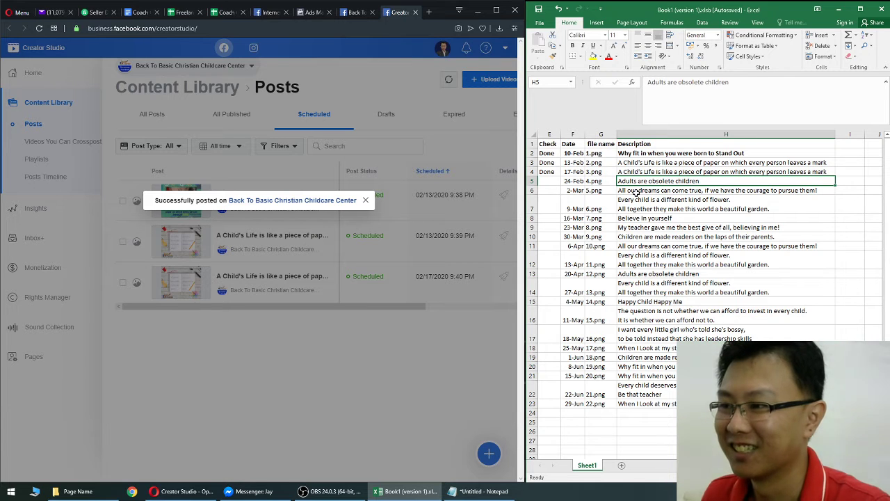
- Mark the 4.png row as Done in the Check column and dismiss the posting notice in Creator Studio
left_click(547, 171)
key("ctrl+c")
left_click(552, 182)
key("ctrl+v")
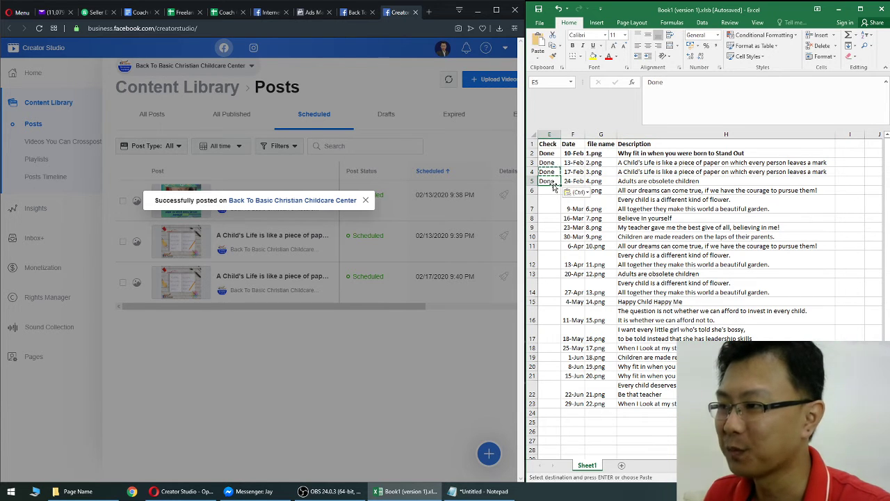
left_click(364, 202)
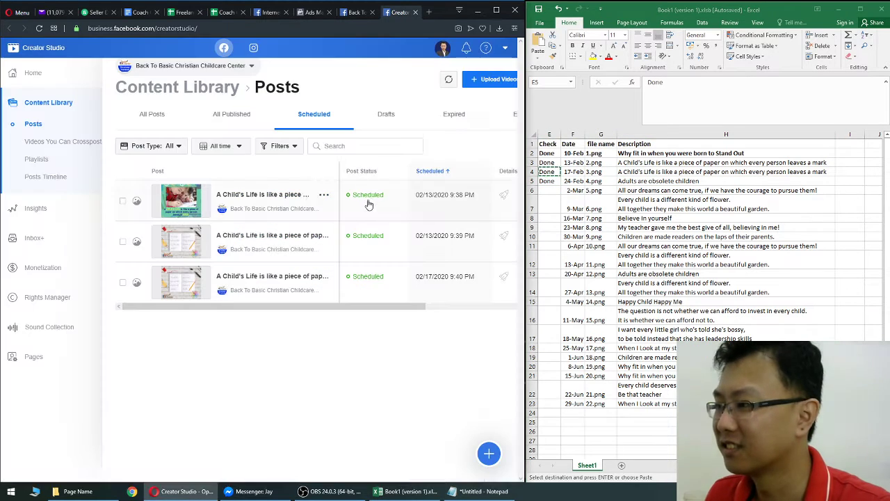
- Remove the bold formatting from the 1.png row in the Excel sheet
left_click(553, 159)
left_click(591, 181)
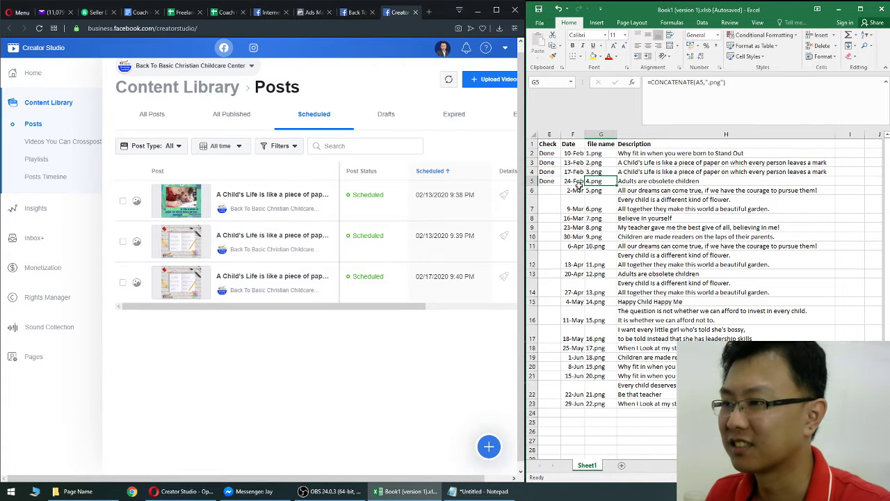
- Copy the 5.png description from cell H6 and paste it as the text of a new post in Creator Studio
left_click(658, 191)
key("ctrl+c")
left_click(489, 446)
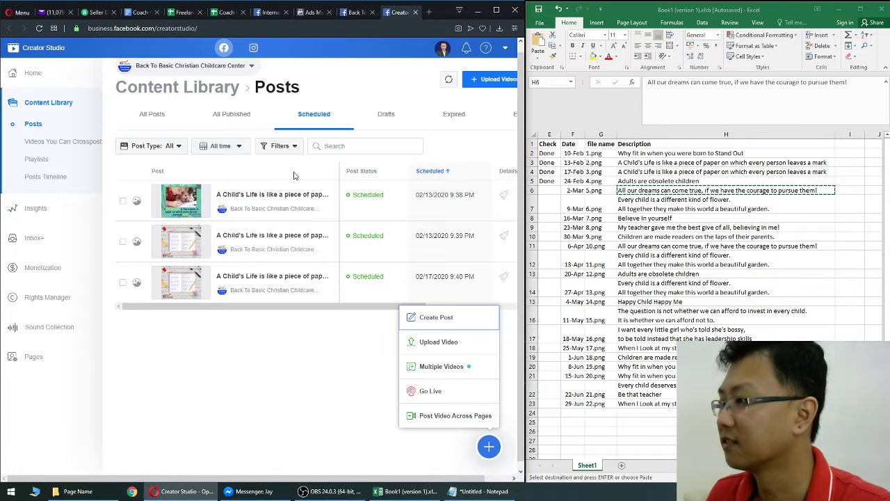
left_click(424, 317)
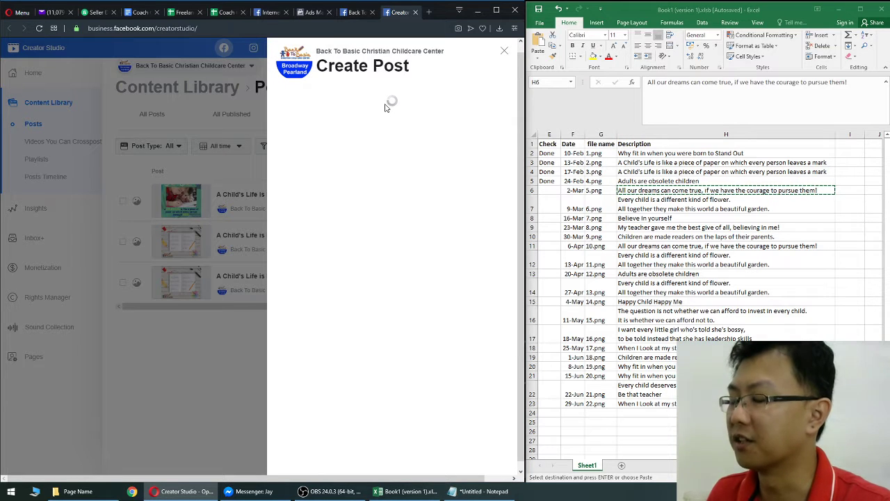
left_click(356, 120)
key("ctrl+v")
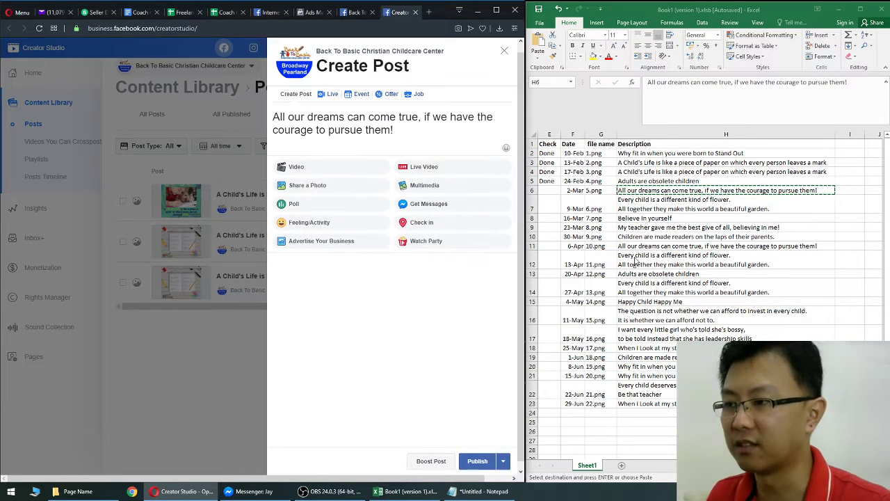
- Add #PearlandDaycare and the Back To Basic Christian Childcare Center mention from Notepad below the post text
left_click(468, 491)
key("ctrl+c")
left_click(372, 144)
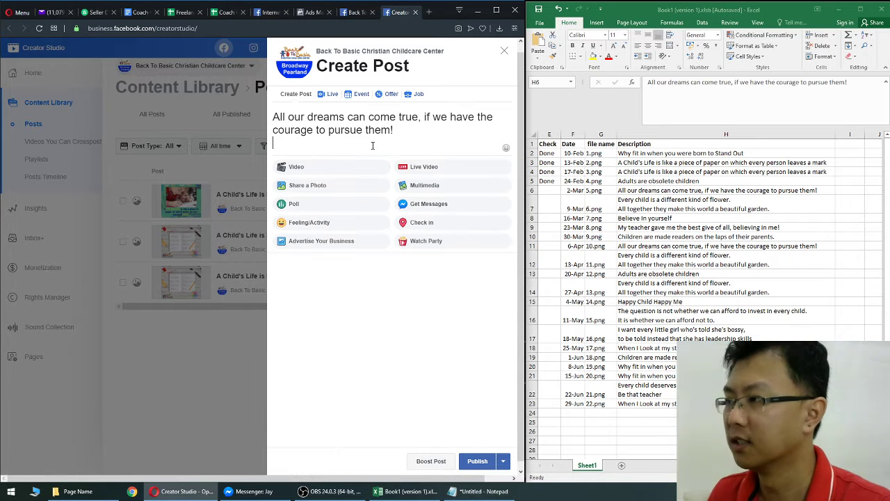
key("ctrl+v")
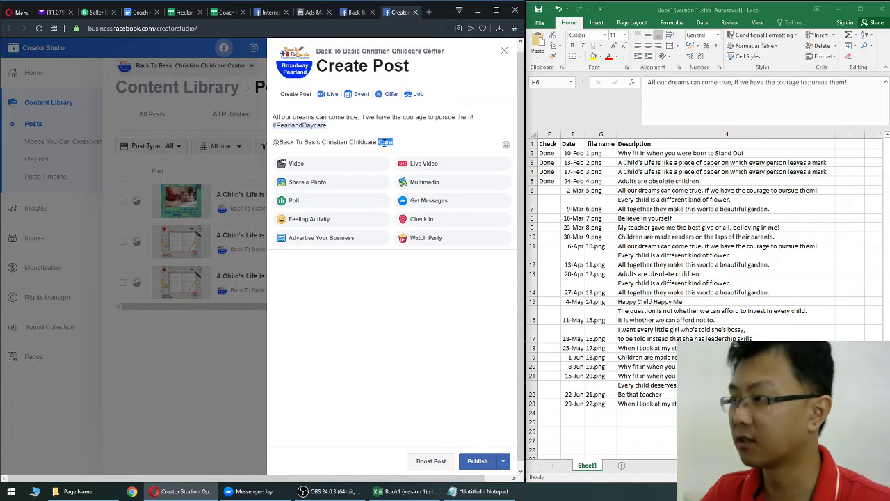
- Attach the photo (5).png from the Page Name folder to the post
left_click(338, 182)
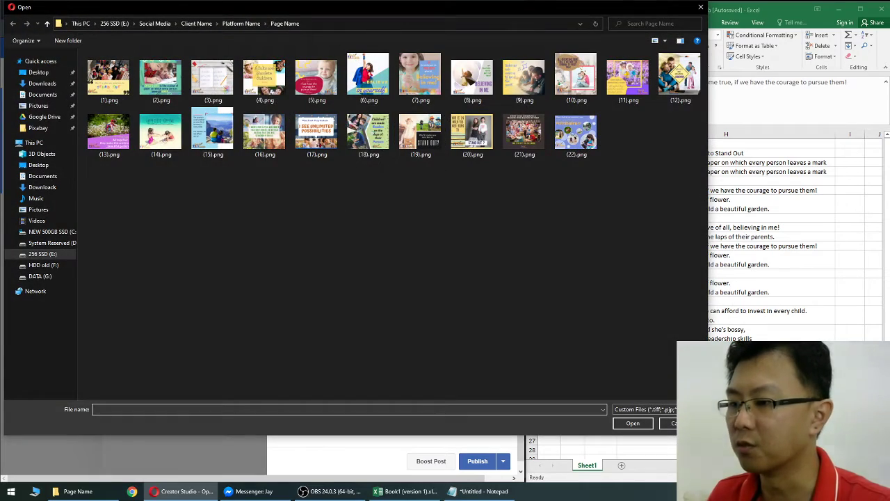
left_click_drag(707, 434, 508, 444)
left_click(320, 84)
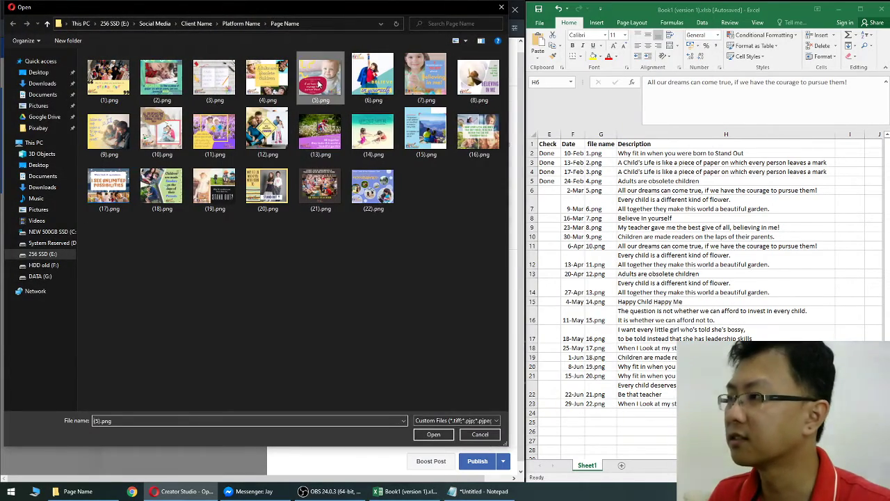
left_click(319, 83)
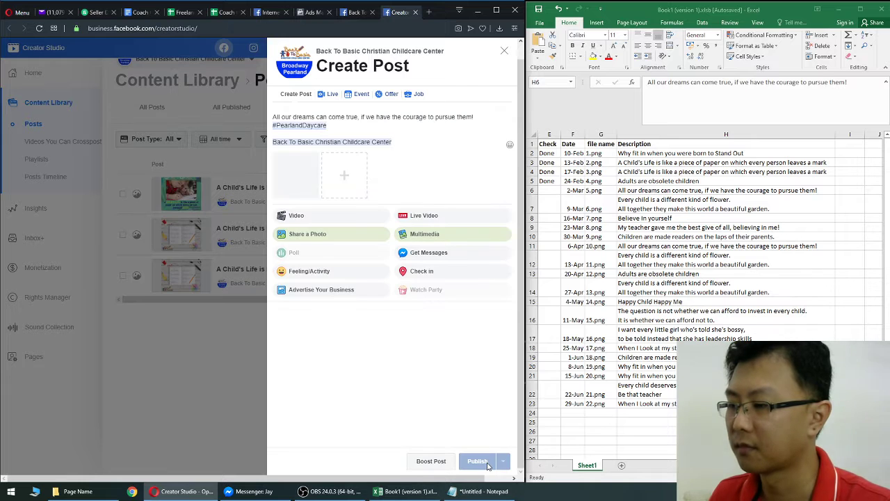
- Open the scheduling options for the new post and display the publication date calendar
left_click(503, 461)
left_click(482, 429)
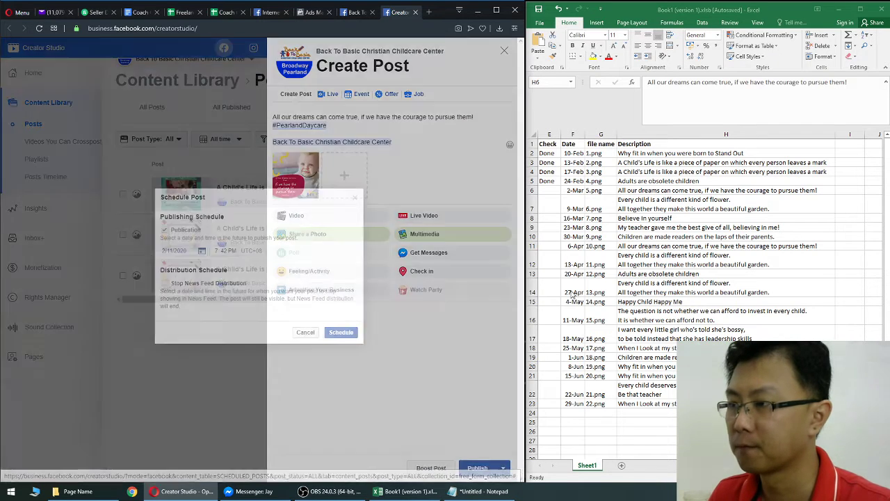
left_click(202, 250)
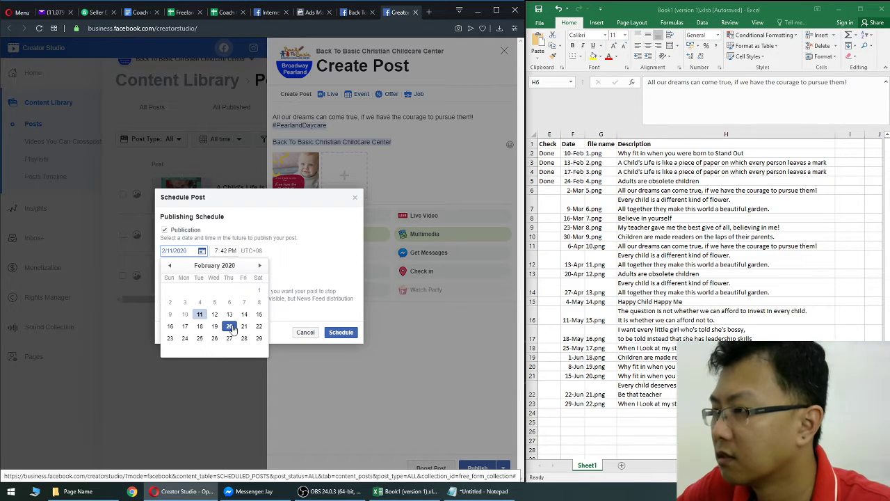
- Check the date formulas in the Excel sheet and re-enter the 3.png date in F4 as =F2+7
left_click(639, 206)
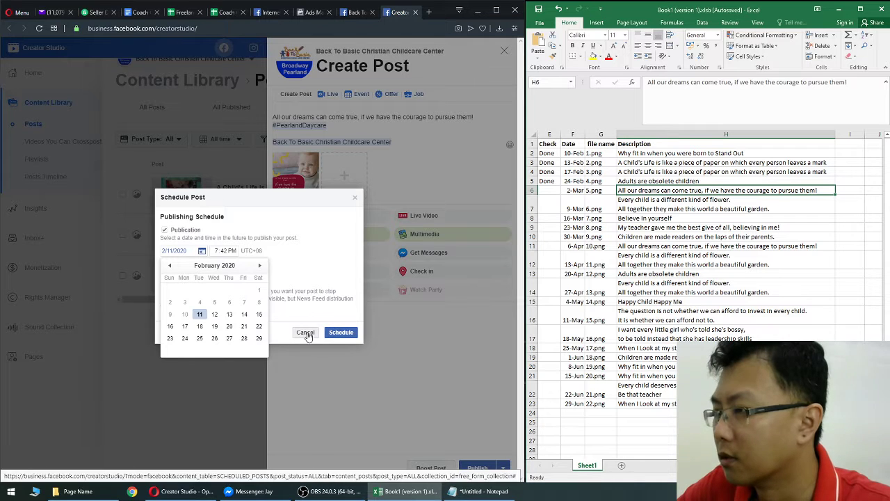
left_click(569, 206)
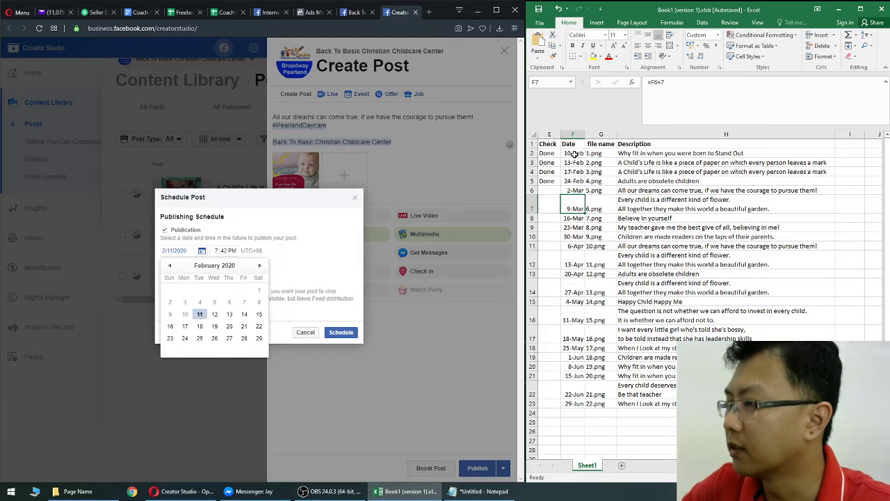
left_click(577, 192)
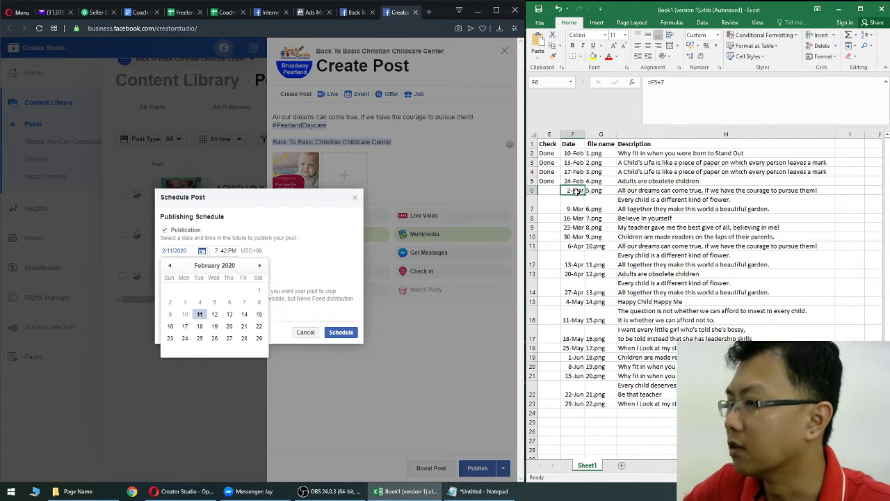
left_click(581, 180)
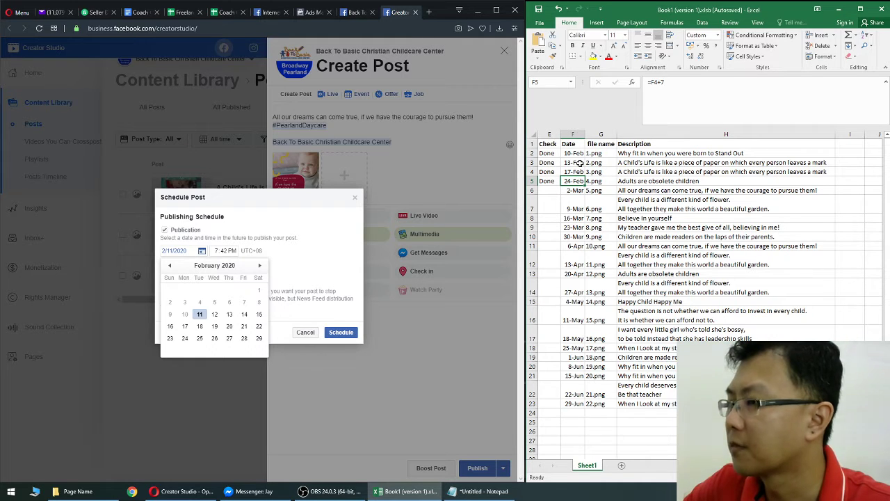
left_click(580, 173)
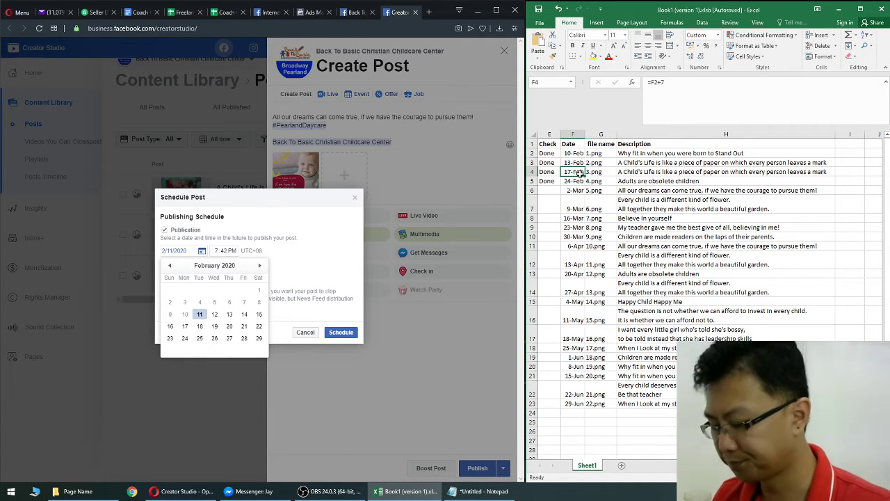
type("=")
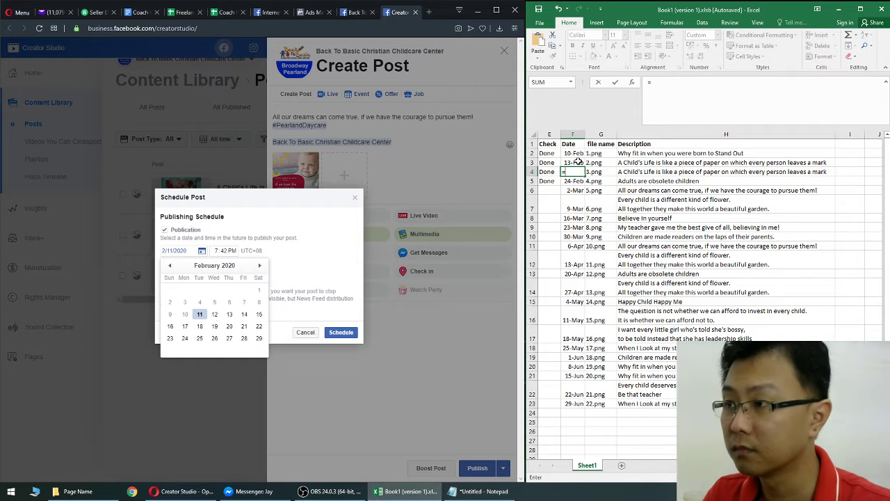
left_click(570, 153)
type("+7")
key("Return")
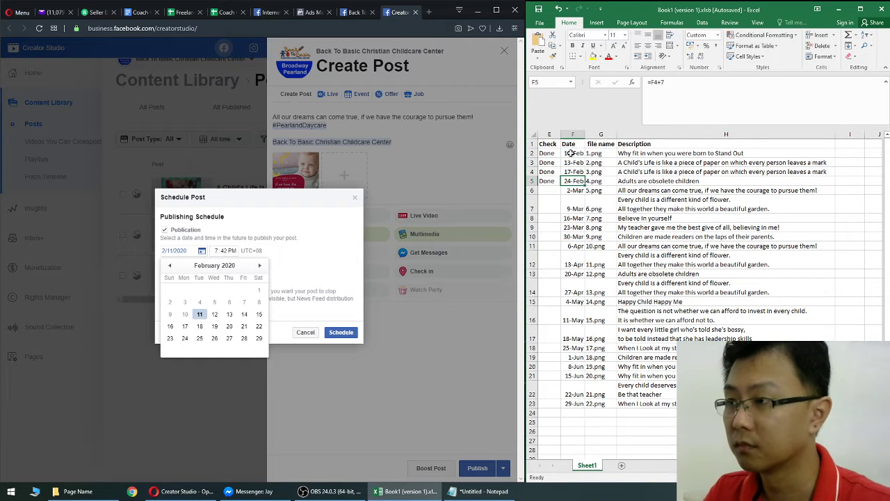
- Change the 4.png date in F5 to the formula =F3+7
type("=")
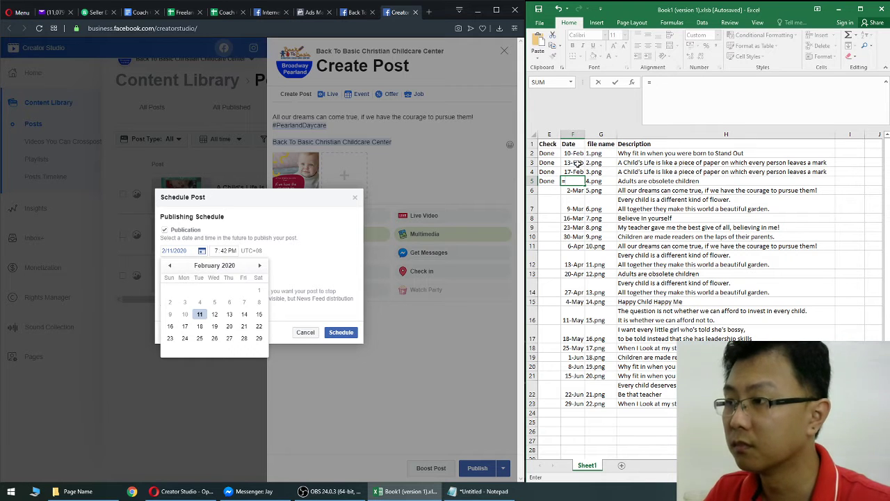
left_click(578, 163)
type("+7")
key("Return")
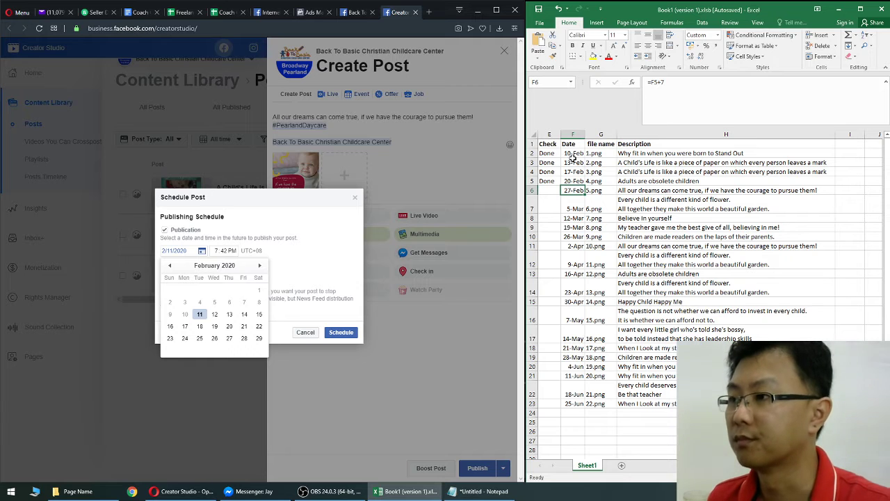
- Copy the date formulas from F4:F5 into F6:F7 for the 5.png and 6.png posts
left_click(576, 154)
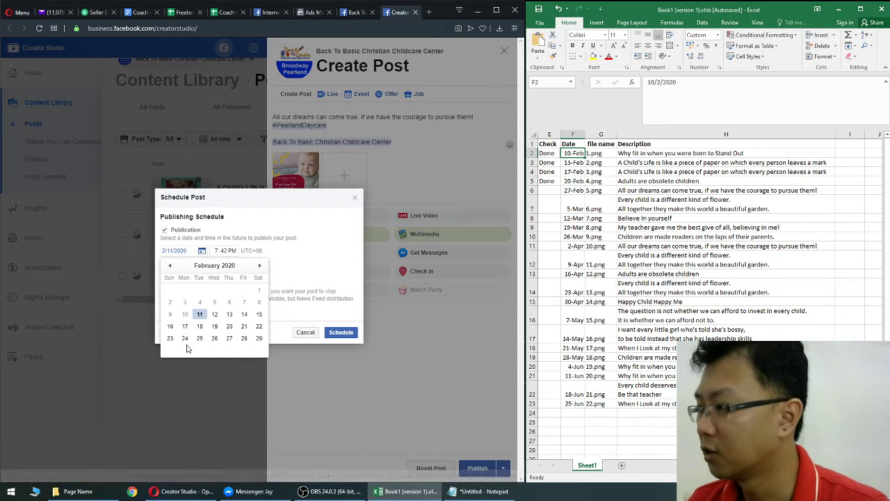
left_click(572, 191)
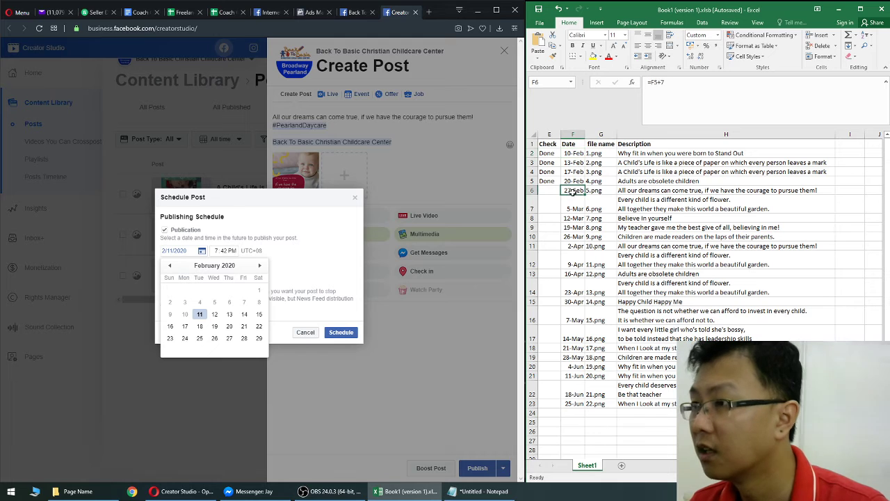
left_click(572, 153)
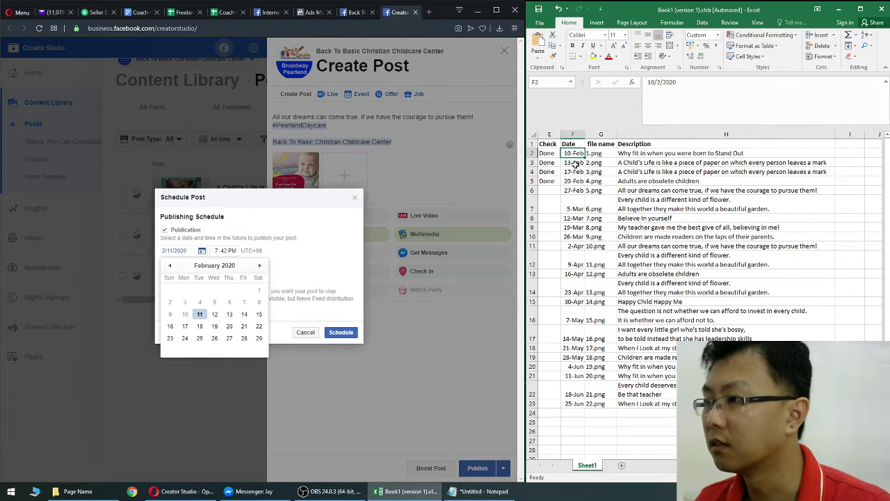
left_click(572, 172)
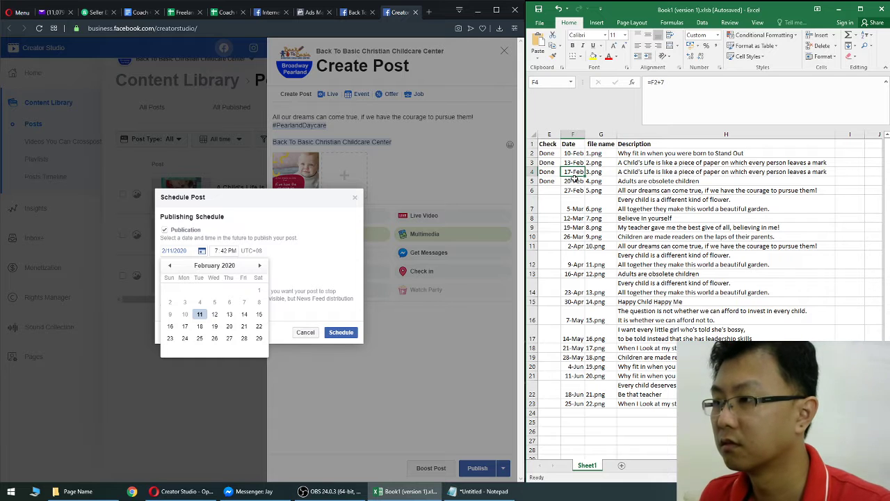
left_click_drag(574, 178, 576, 180)
key("ctrl+c")
left_click(576, 190)
key("ctrl+v")
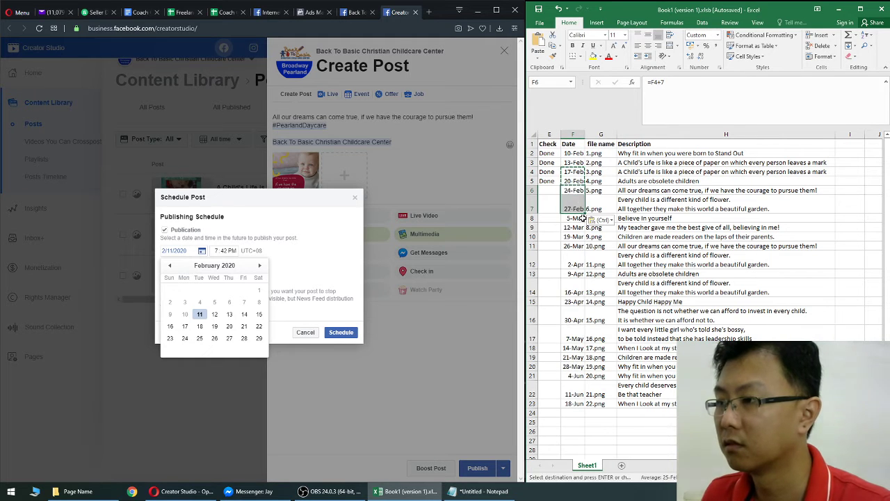
- Fill F8:F23 with the copied date formulas, covering the 7.png to 22.png posts
left_click(574, 218)
key("ctrl+v")
left_click(574, 237)
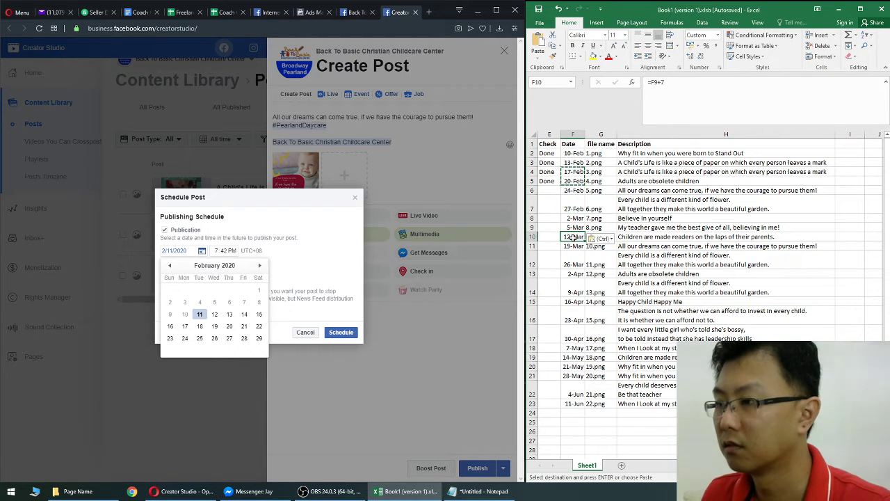
key("ctrl+v")
left_click(575, 264)
key("ctrl+v")
left_click(574, 291)
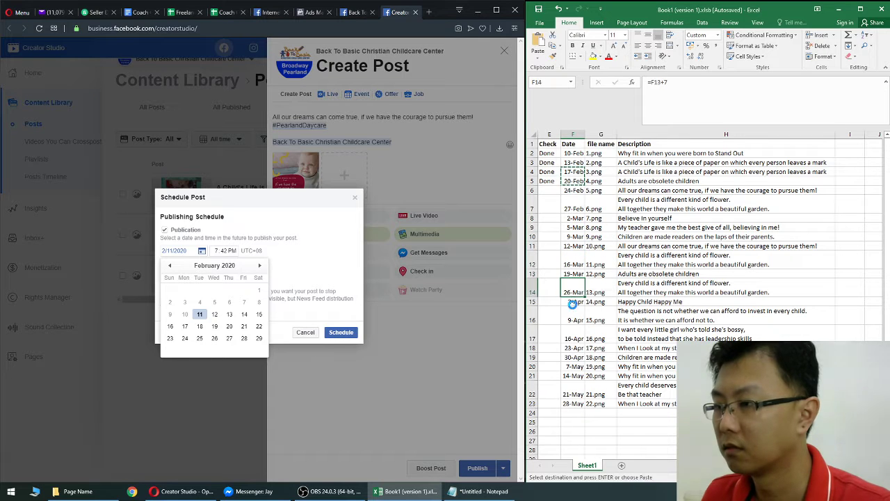
key("ctrl+v")
left_click(573, 320)
key("ctrl+v")
left_click(572, 348)
key("ctrl+v")
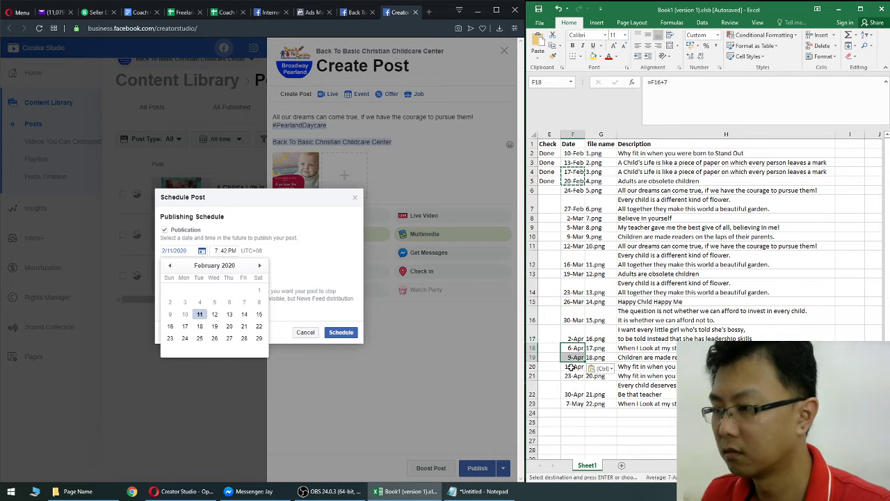
left_click(572, 366)
key("ctrl+v")
left_click(571, 394)
key("ctrl+v")
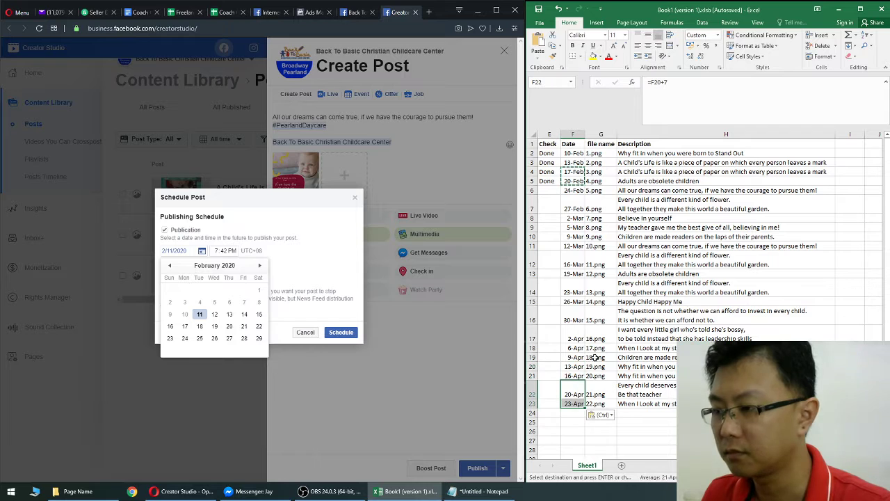
- Check the first posting date in F2 against the system calendar, and schedule the 5.png post for 2/24/2020
left_click(573, 153)
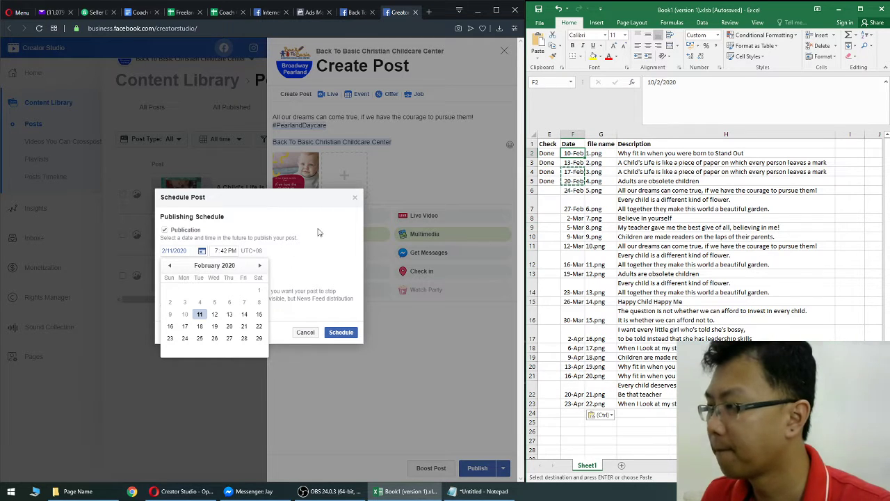
key("super+alt+d")
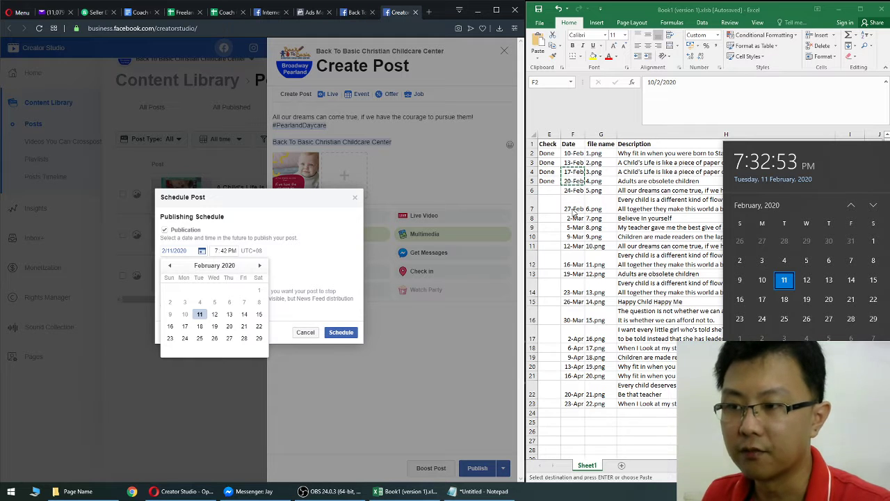
left_click(673, 443)
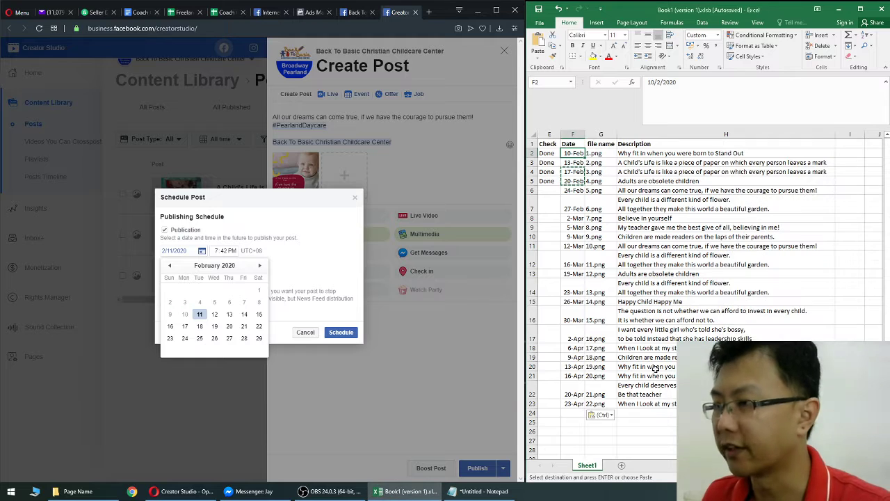
left_click(637, 190)
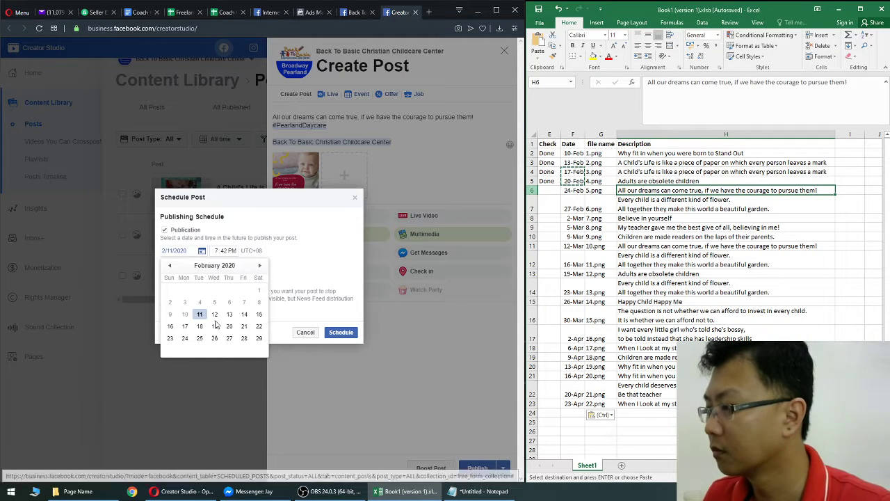
left_click(186, 339)
left_click(186, 339)
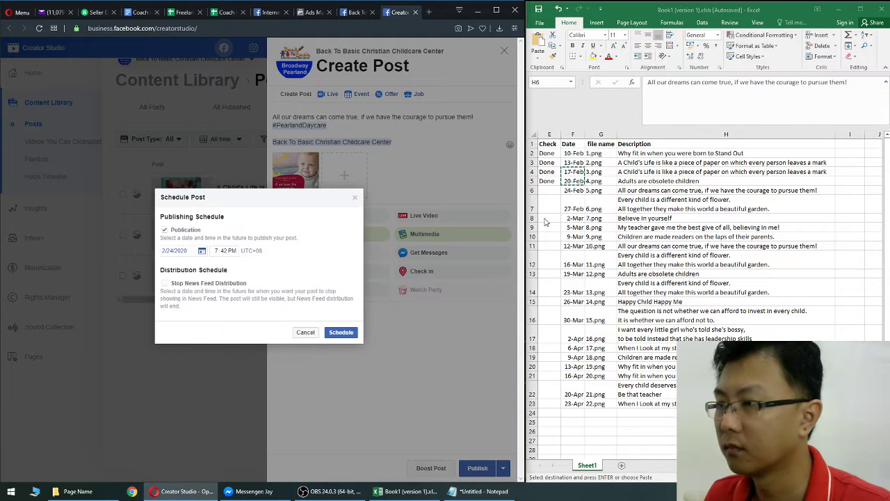
left_click(354, 331)
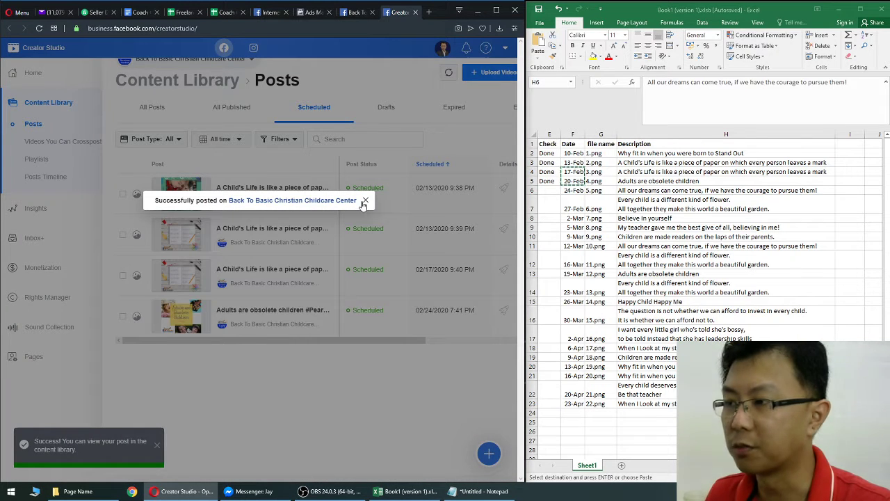
- Mark the 5.png row as Done in E6 of the Excel calendar
left_click(575, 192)
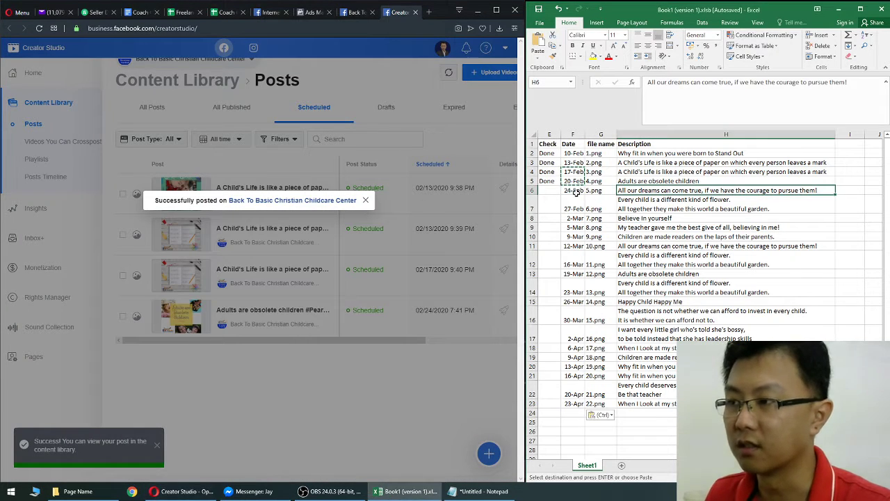
left_click(544, 181)
key("ctrl+c")
left_click(545, 190)
key("ctrl+v")
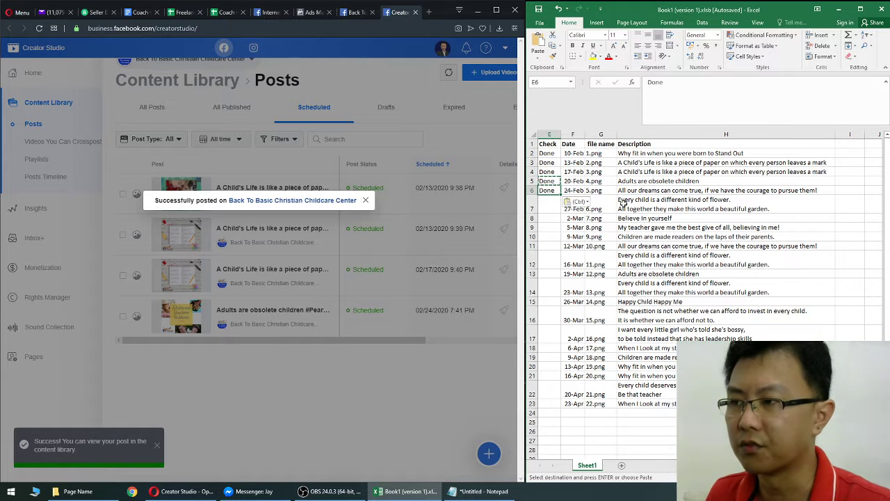
- Create a new post with the 6.png description copied from H7, "Every child is a different kind of flower. All together they make this world a beautiful garden."
left_click(618, 204)
key("ctrl+c")
left_click(401, 384)
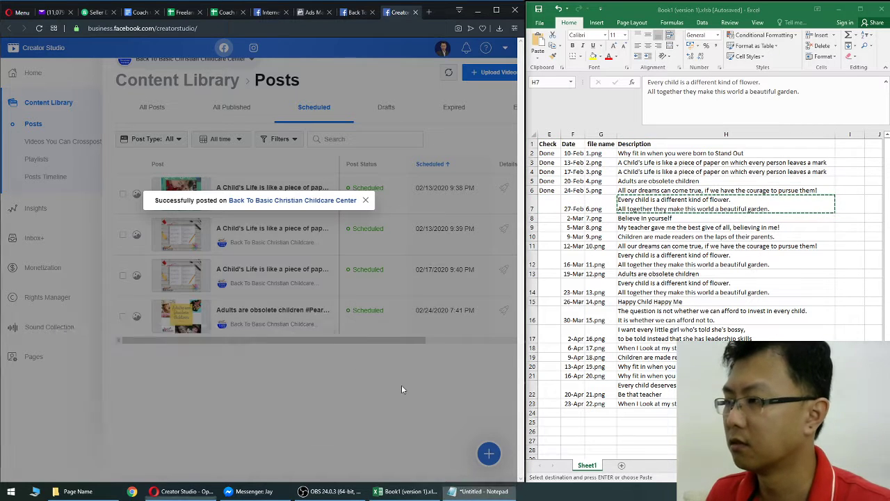
left_click(489, 448)
left_click(424, 317)
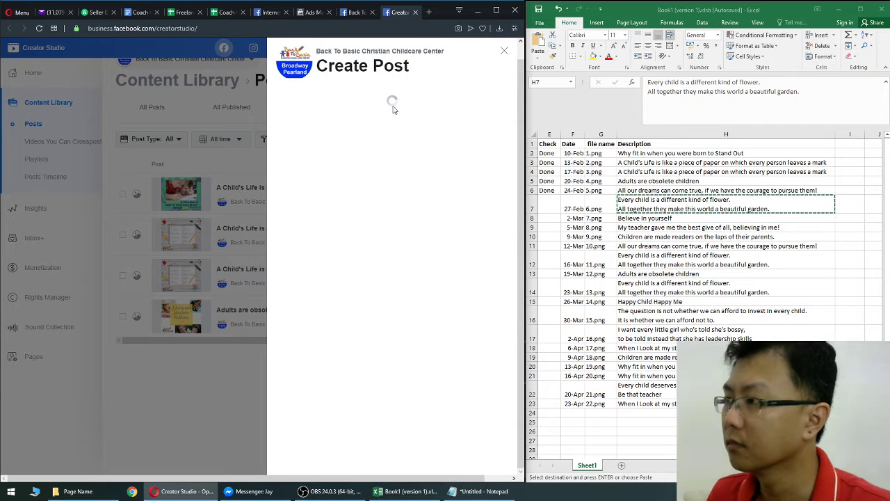
left_click(384, 169)
key("ctrl+v")
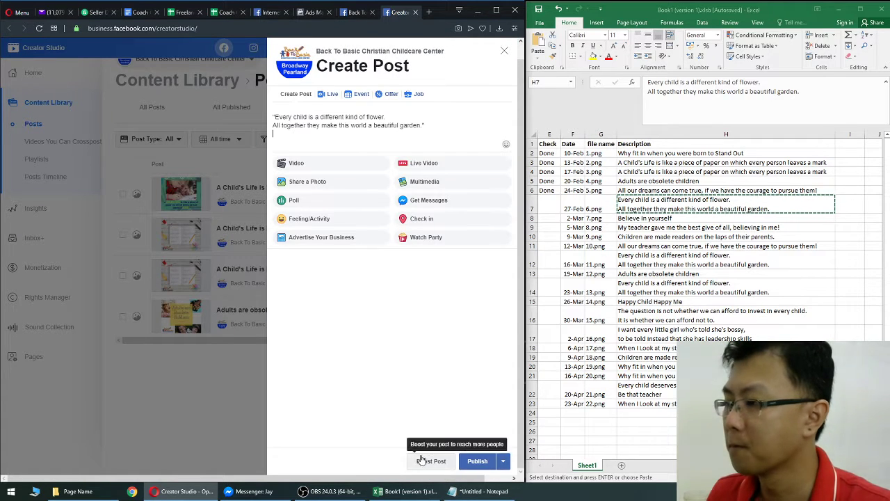
- Append the #PearlandDaycare hashtag from Notepad to the flower post and tag the Back To Basic Christian Childcare Center page
left_click(479, 491)
key("ctrl+c")
left_click(402, 137)
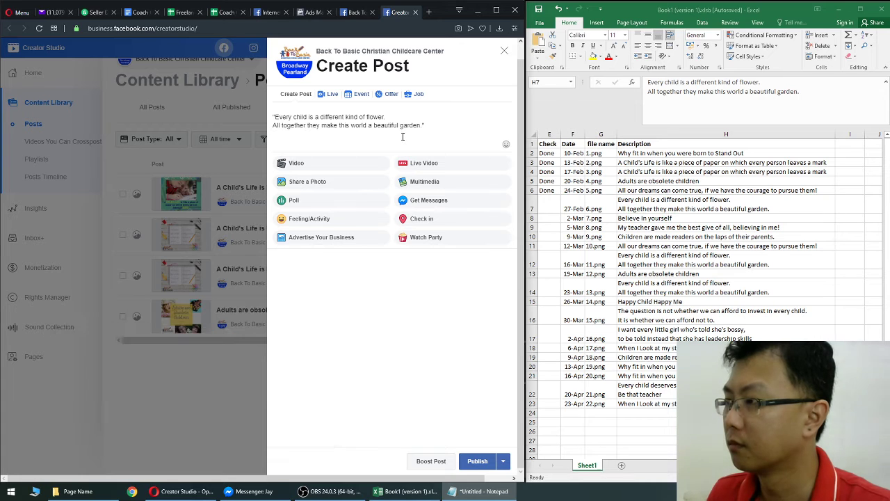
key("ctrl+v")
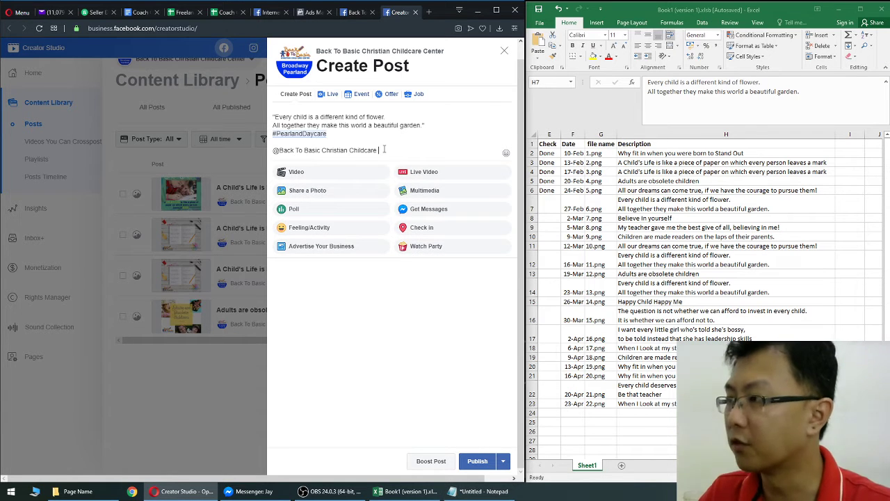
key("BackSpace")
left_click(382, 169)
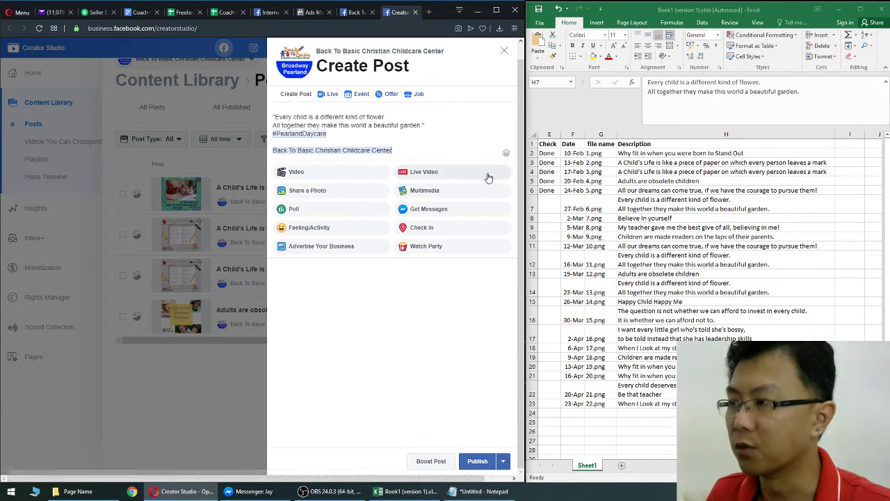
- Attach the image (7).png to the flower post and schedule it for 2/27/2020
left_click(306, 194)
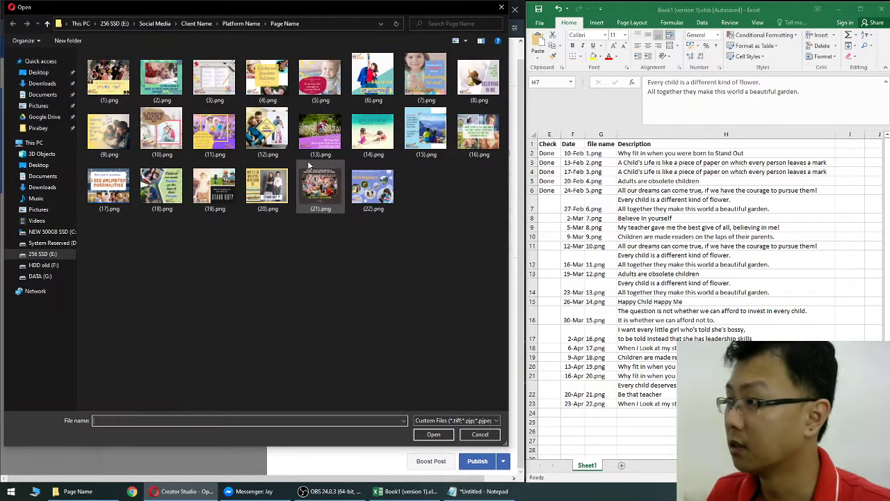
double_click(402, 84)
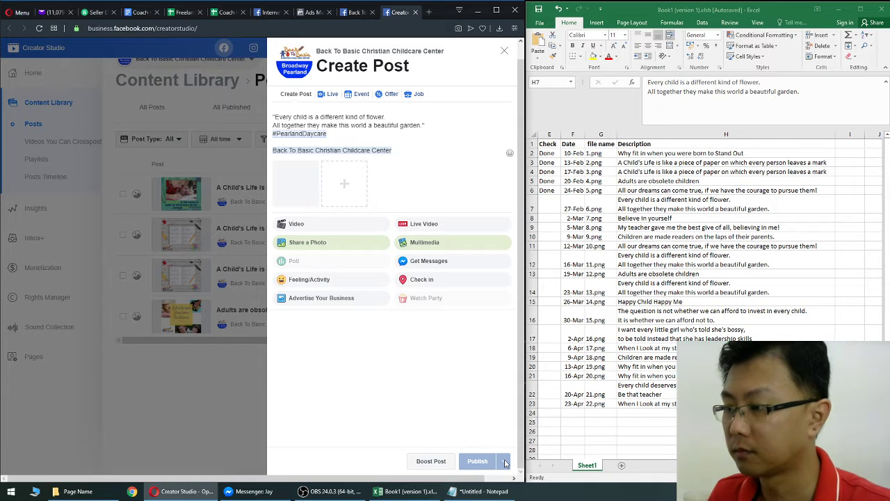
left_click(505, 461)
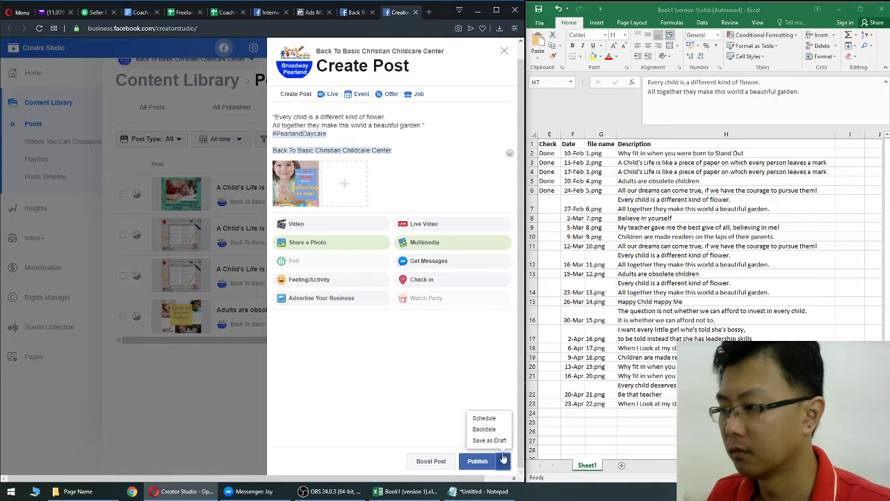
left_click(485, 418)
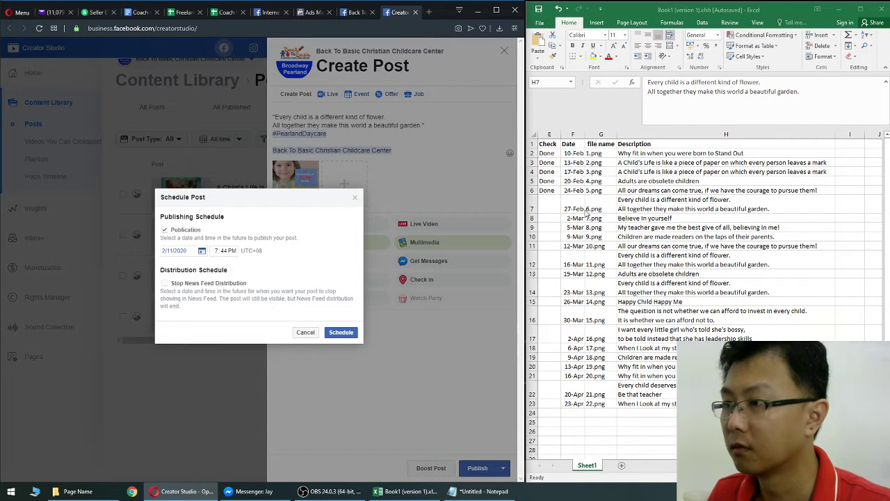
left_click(186, 252)
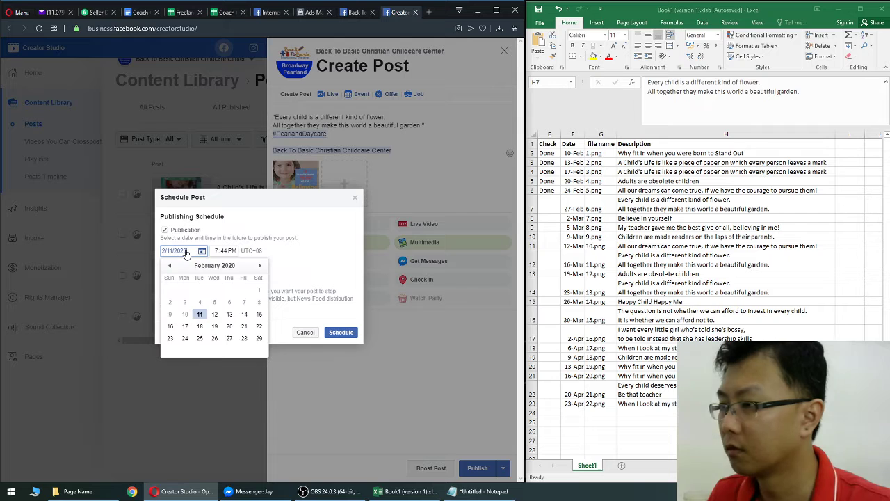
left_click(230, 339)
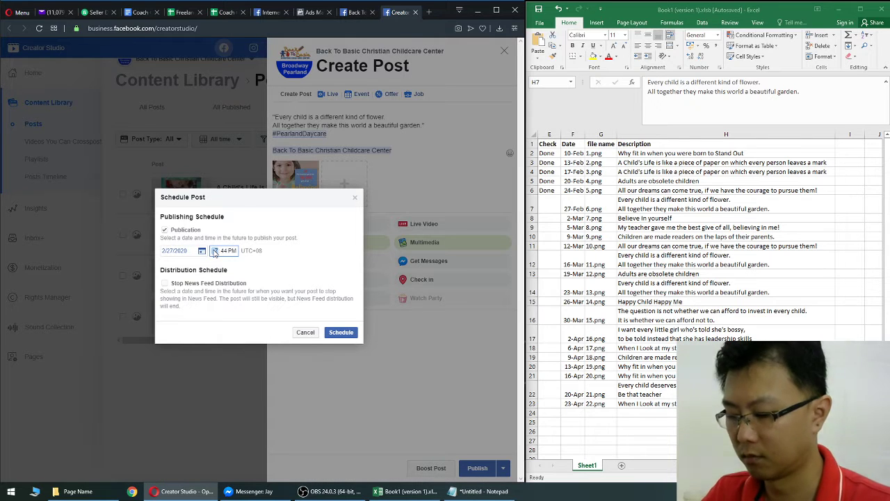
left_click(341, 332)
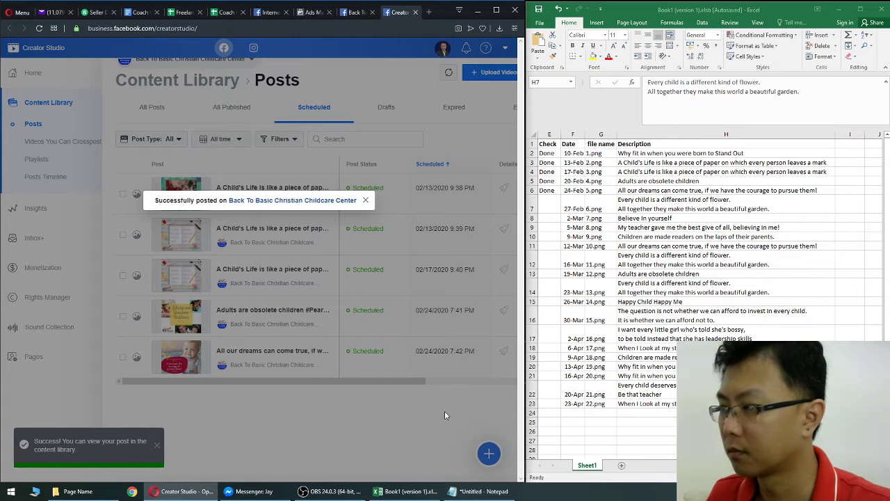
- Mark the 6.png row as Done in E7 of the Excel calendar
left_click(546, 190)
key("ctrl+c")
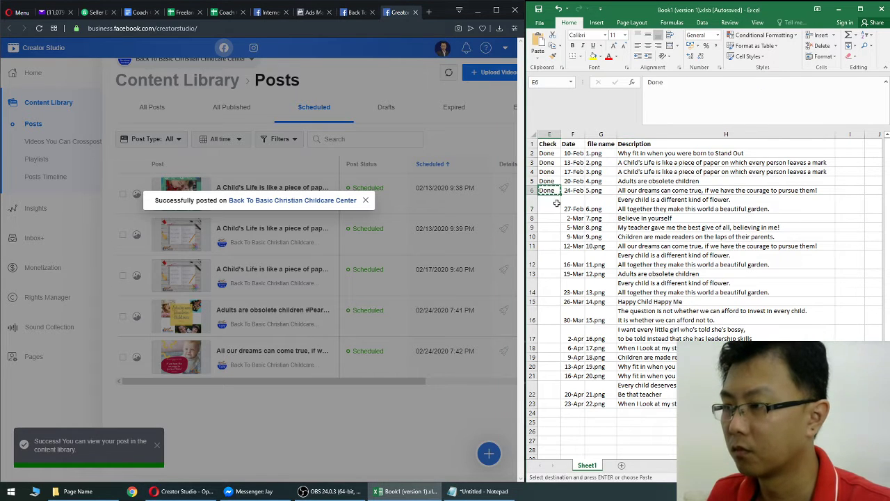
key("Down")
key("ctrl+v")
- Create a new post with the 7.png description copied from H8, "Believe In yourself"
left_click(641, 217)
key("ctrl+c")
left_click(479, 442)
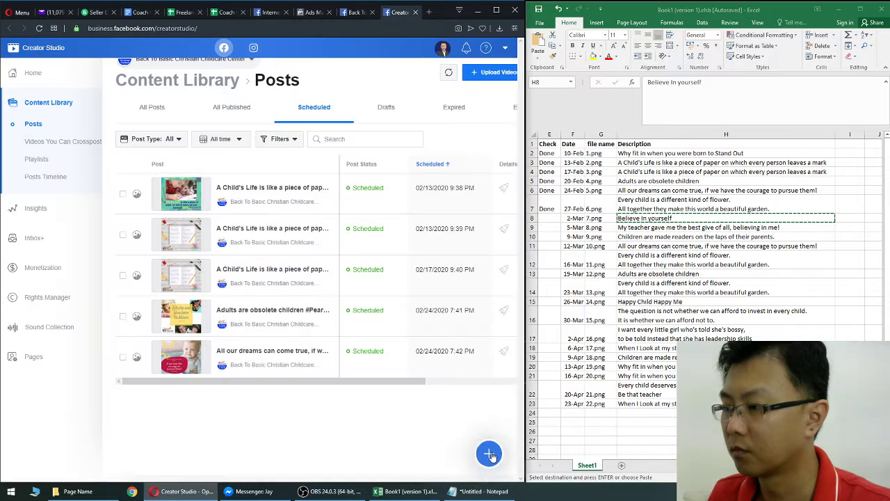
left_click(437, 317)
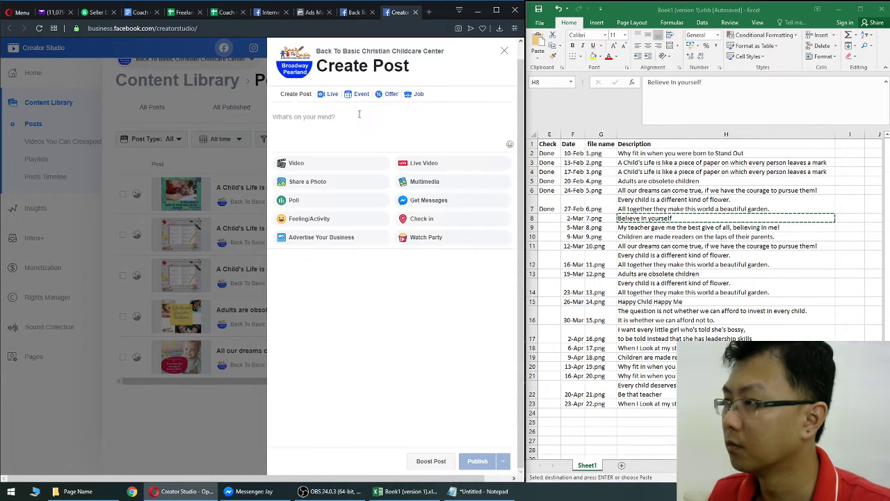
key("ctrl+v")
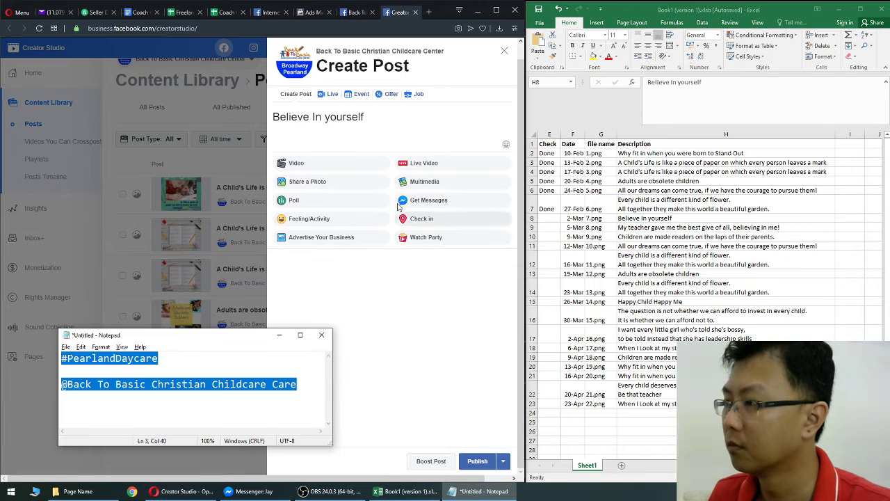
- Add #PearlandDaycare to the "Believe In yourself" post and tag the Back To Basic Christian Childcare Center page
key("ctrl+v")
left_click(453, 153)
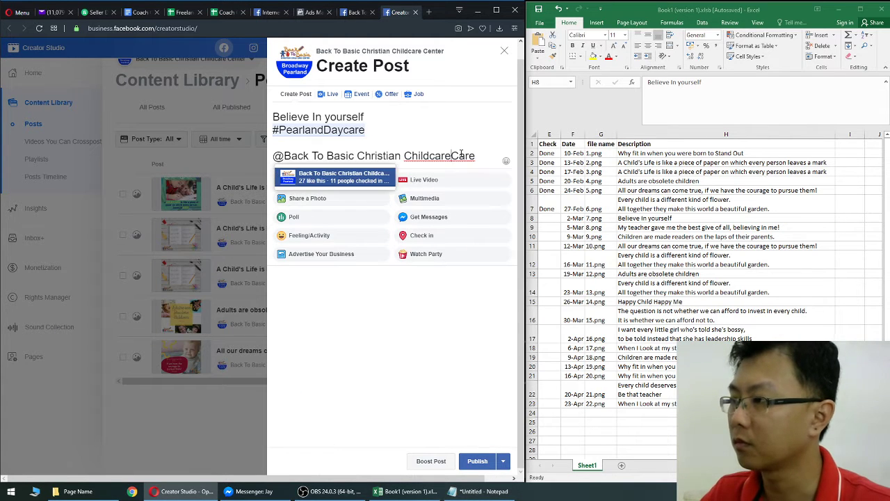
double_click(459, 154)
key("BackSpace")
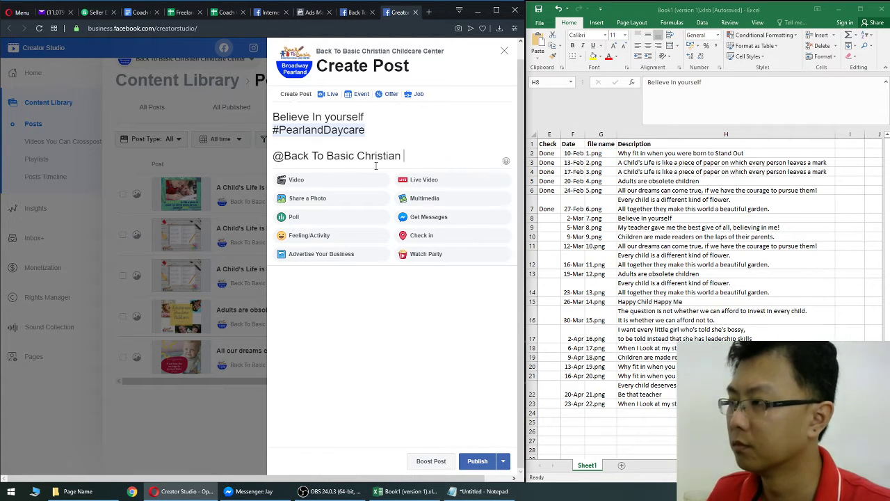
left_click(367, 173)
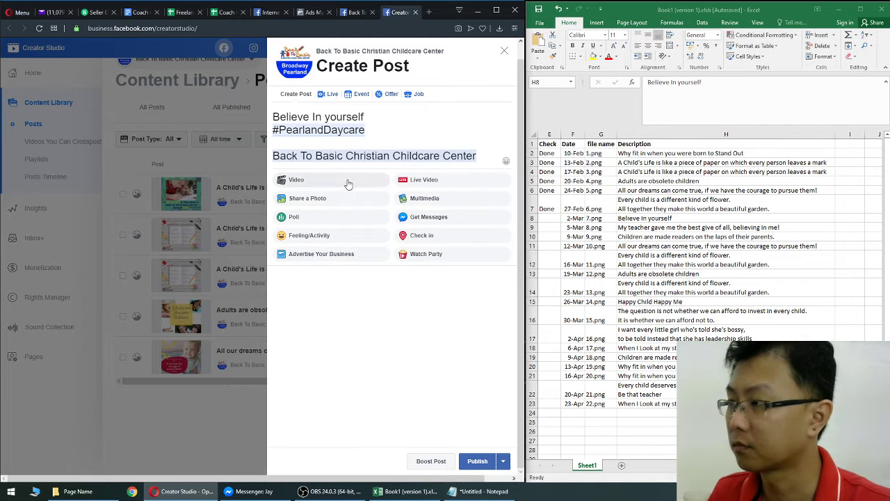
- Attach the image (7).png to the "Believe In yourself" post and schedule it for 3/2/2020
left_click(332, 201)
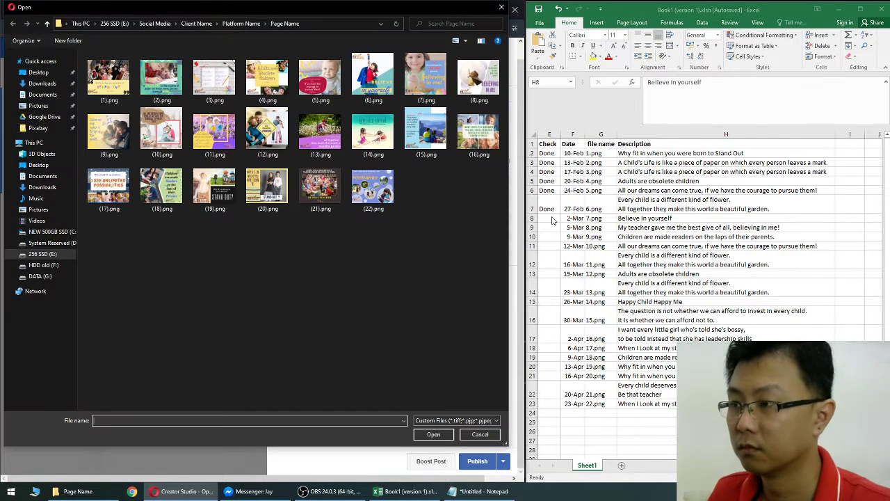
double_click(424, 87)
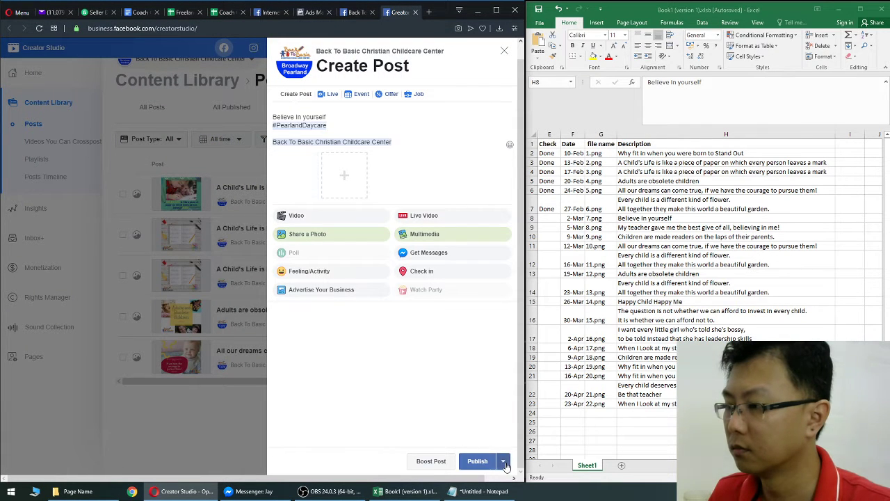
left_click(505, 464)
left_click(485, 420)
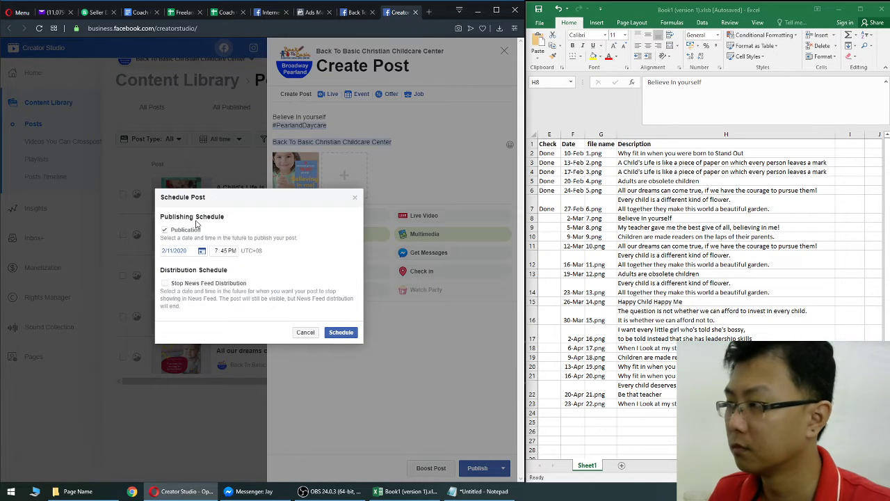
left_click(186, 251)
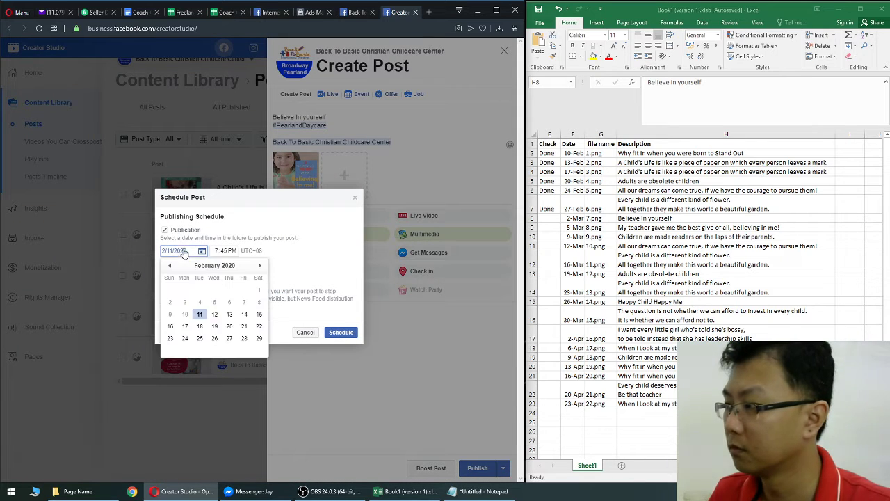
left_click(260, 265)
left_click(199, 291)
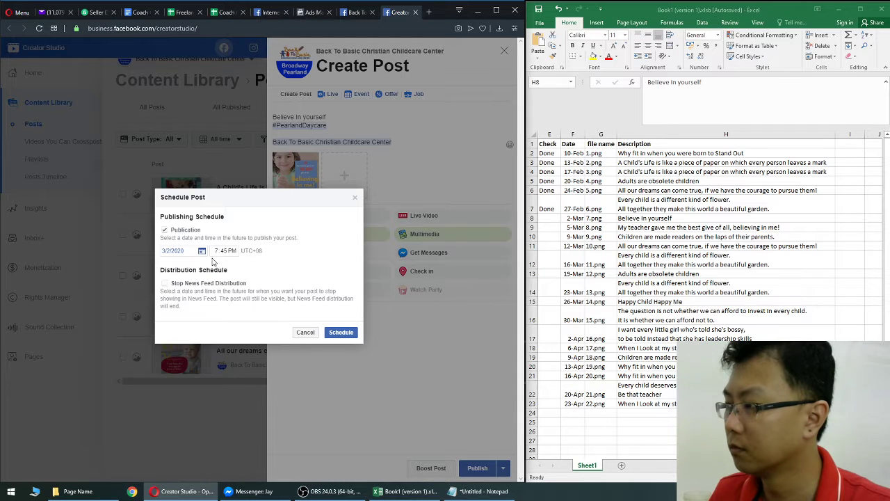
left_click(342, 332)
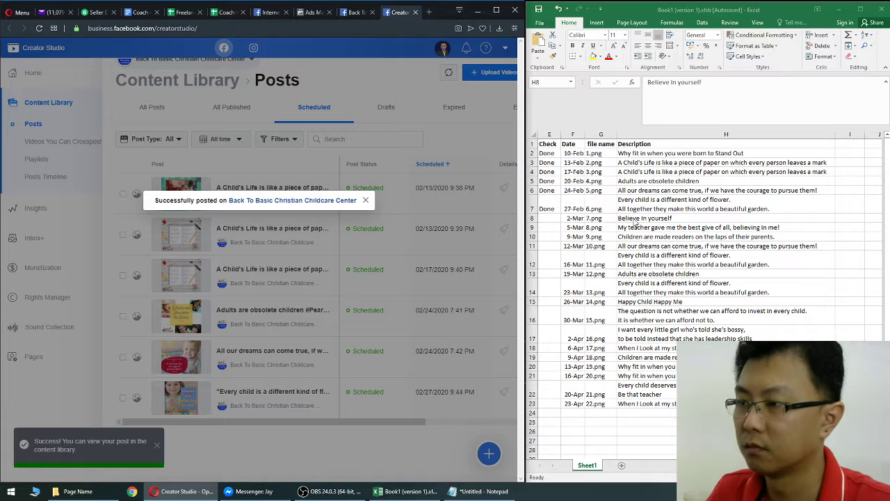
- Create another new post with the "Believe In yourself" description copied from H8
key("ctrl+c")
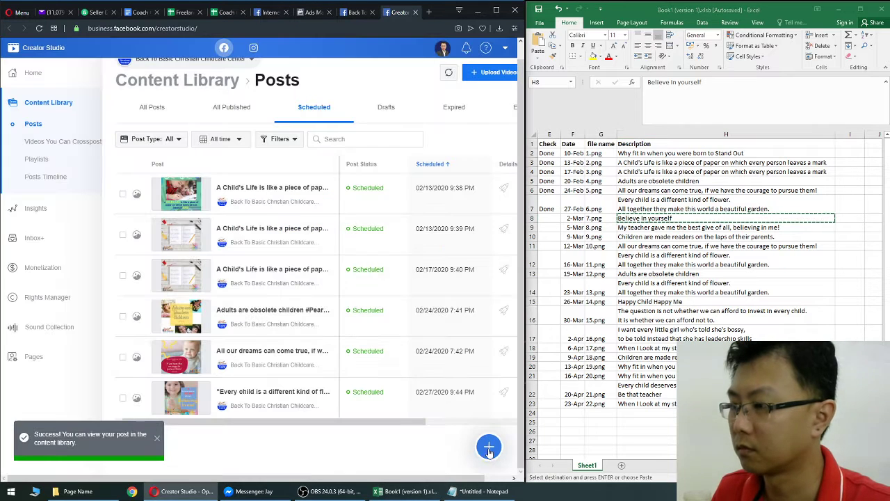
left_click(489, 449)
left_click(440, 316)
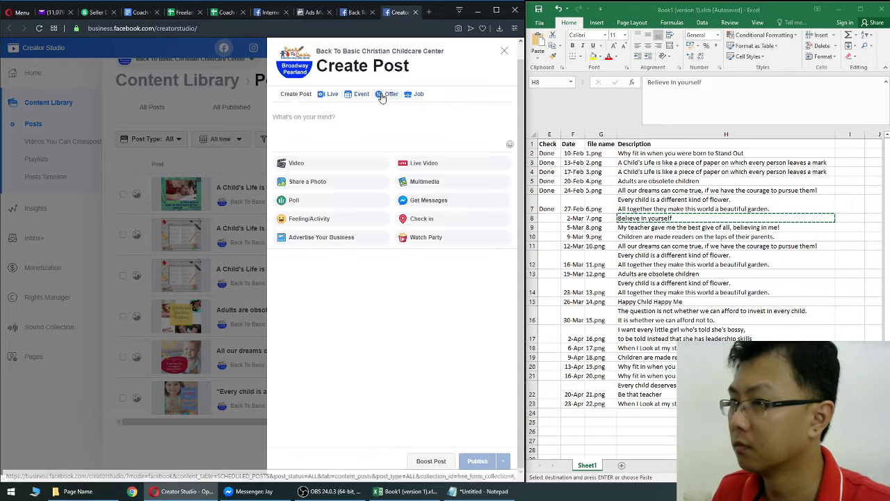
left_click(381, 119)
key("ctrl+v")
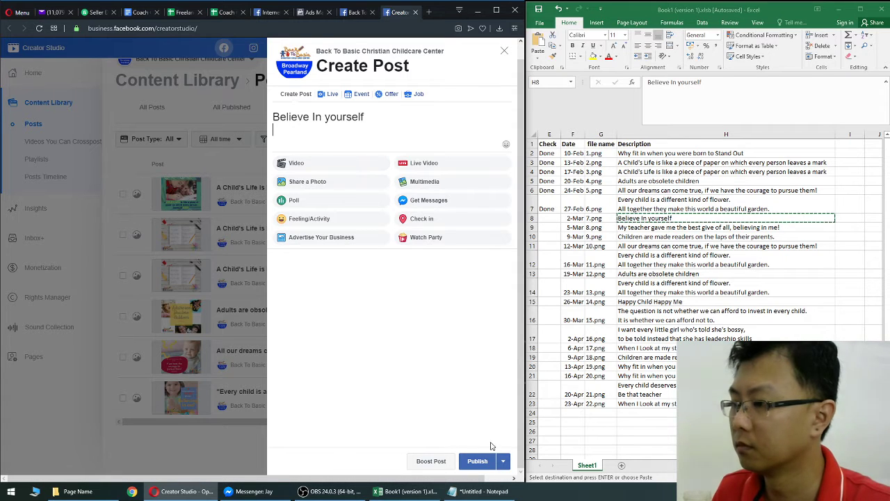
- Add #PearlandDaycare to the second "Believe In yourself" post and tag the Back To Basic Christian Childcare Center page
left_click(479, 491)
key("ctrl+c")
left_click(359, 144)
key("ctrl+v")
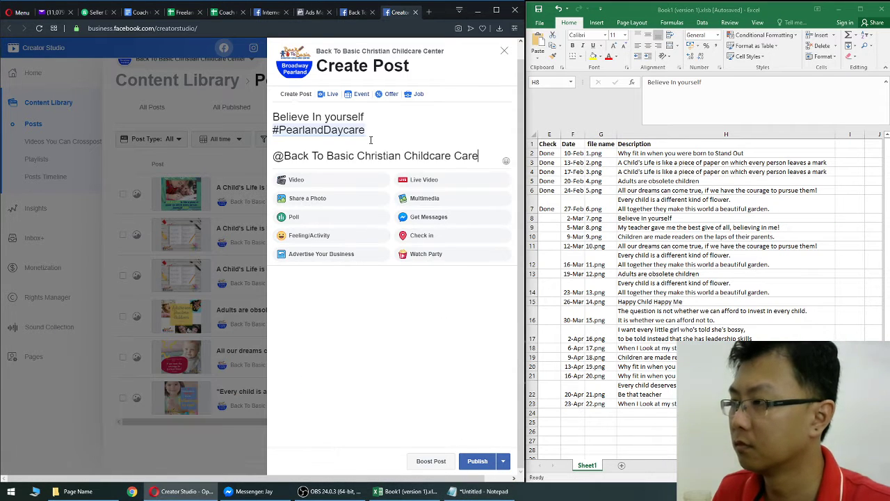
left_click(308, 180)
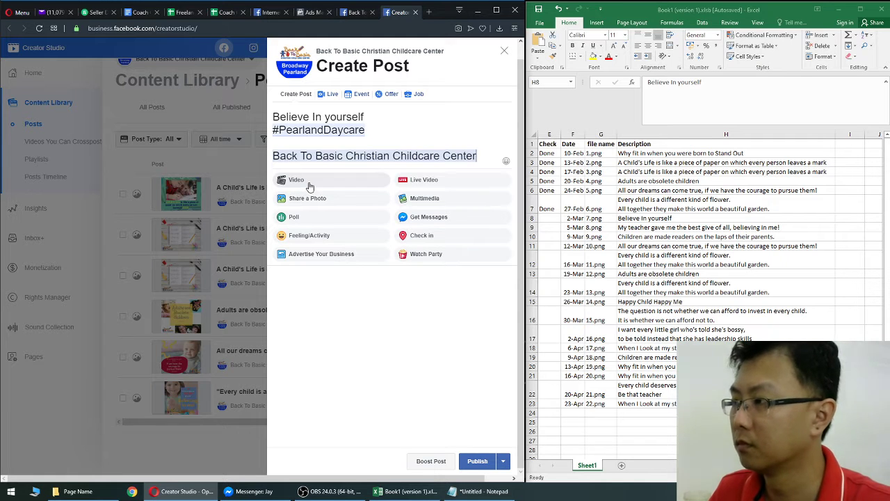
- Attach the image (8).png to the second "Believe In yourself" post
left_click(316, 200)
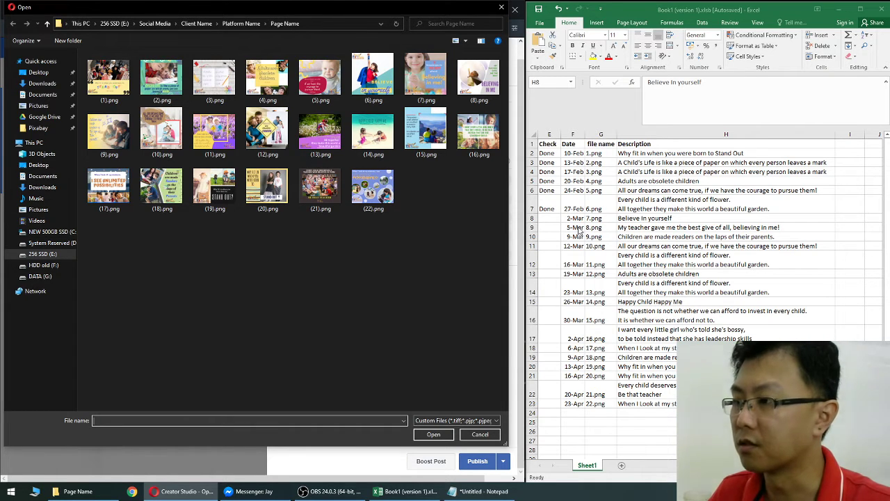
key("Up")
key("Right")
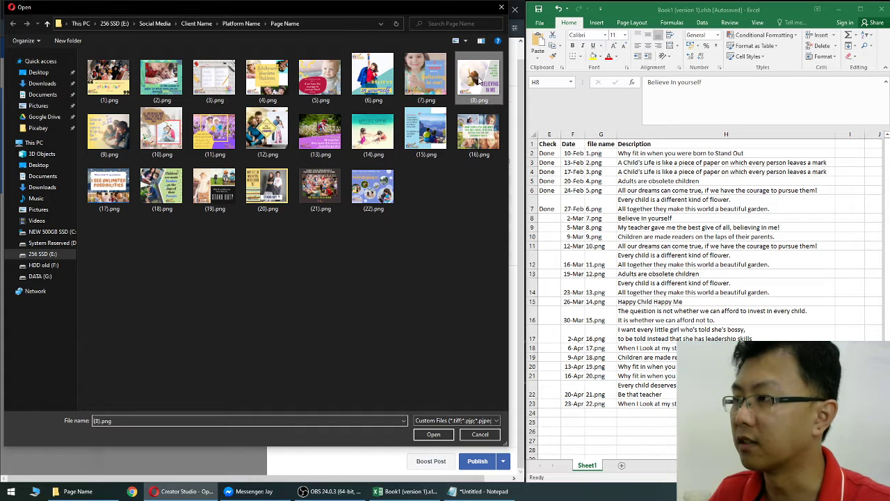
key("Return")
- Mark the 7.png row as Done in E8 of the Excel calendar by copying E7
left_click(548, 209)
key("ctrl+c")
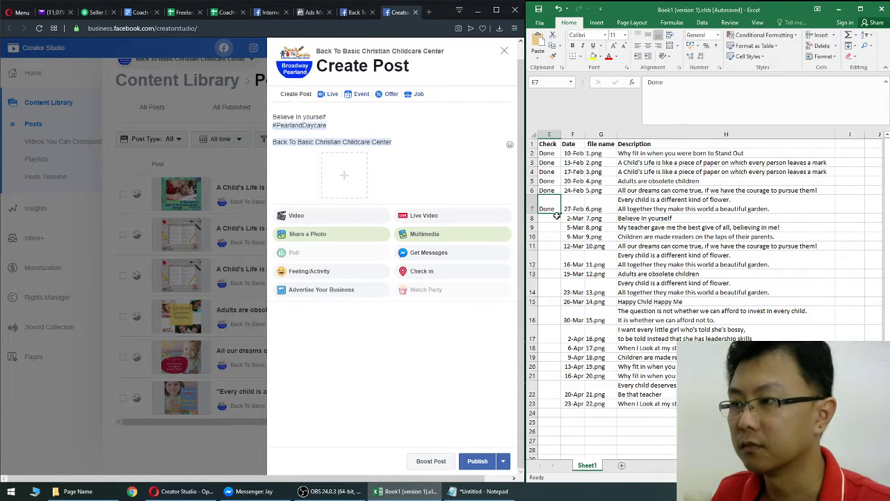
left_click(548, 218)
key("ctrl+v")
left_click(549, 227)
key("ctrl+v")
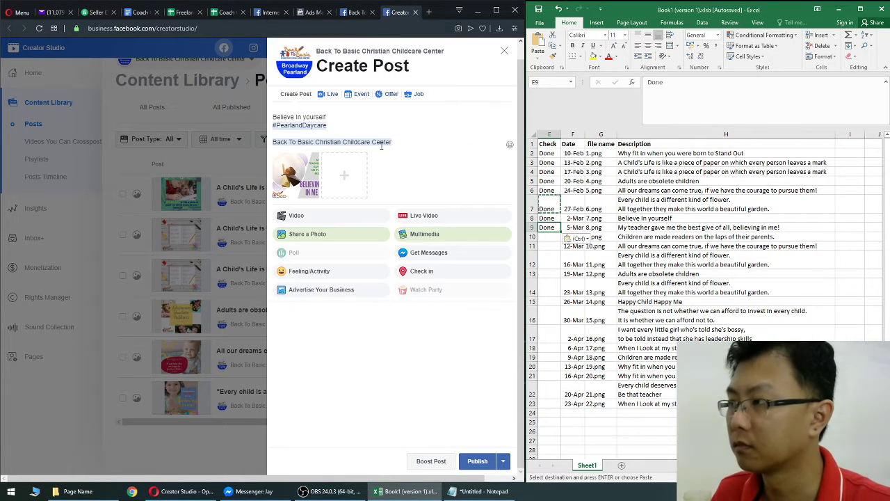
key("Delete")
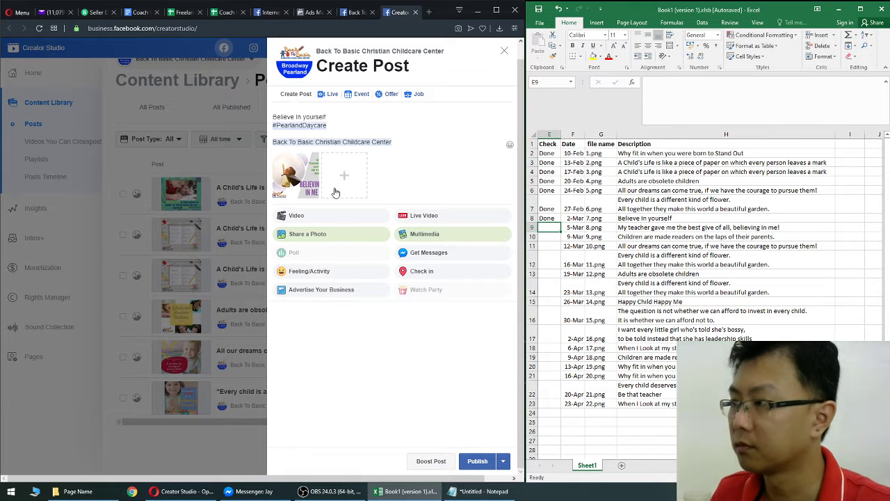
- Schedule the post with the (8).png image for 3/5/2020
left_click(502, 459)
left_click(490, 417)
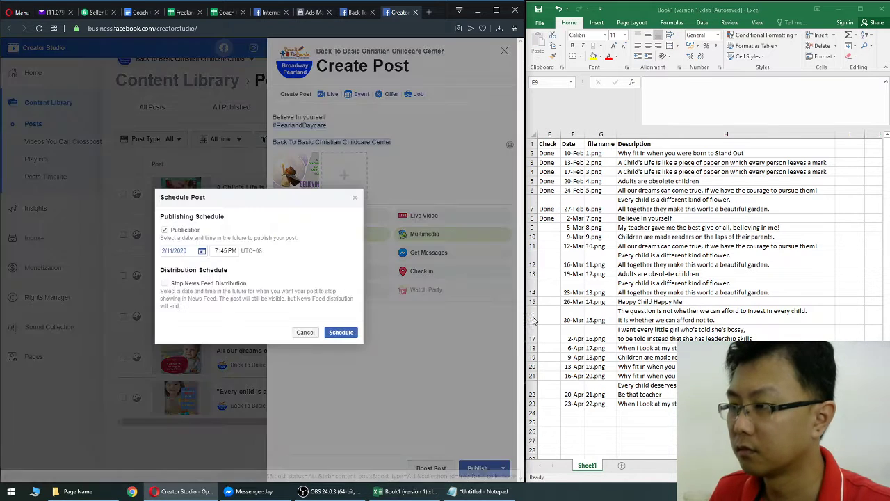
left_click(185, 251)
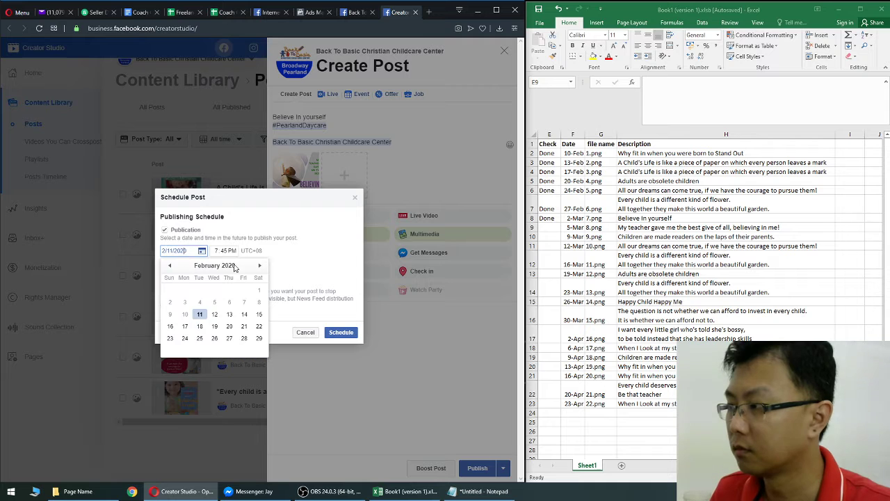
left_click(258, 269)
left_click(229, 290)
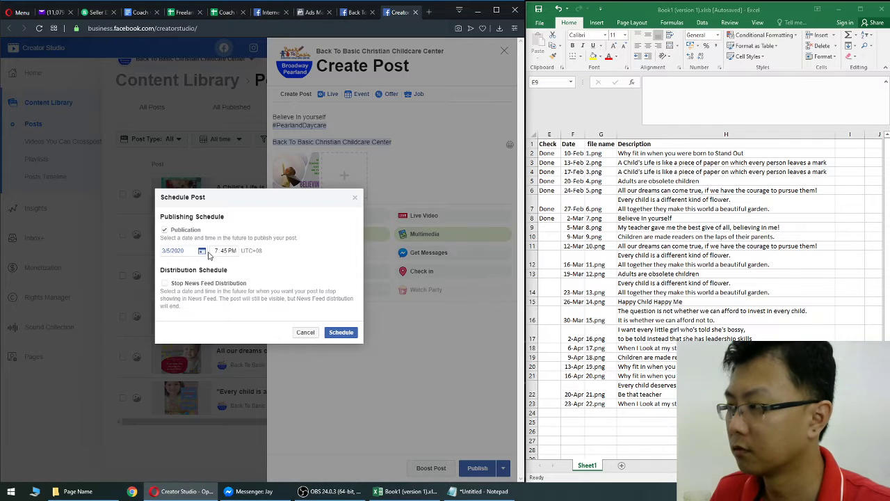
left_click(215, 251)
left_click(340, 332)
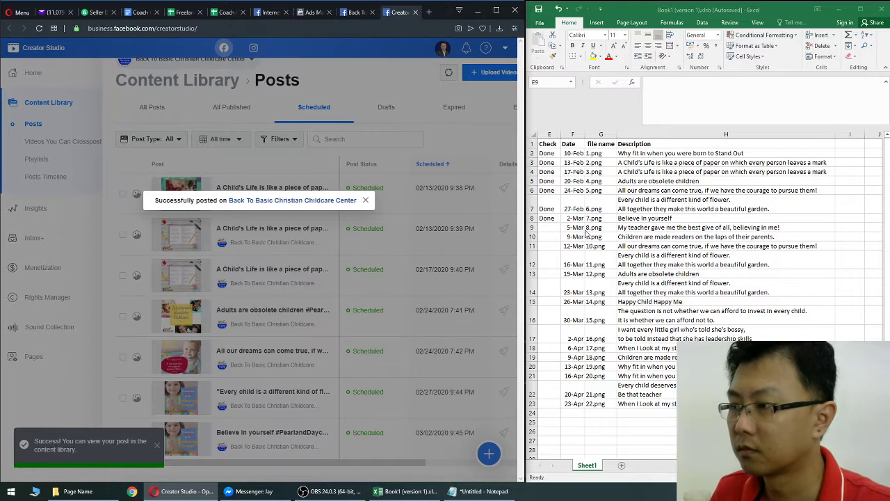
- Mark the 8.png row as Done in E9 of the Excel calendar by copying E8
left_click(572, 228)
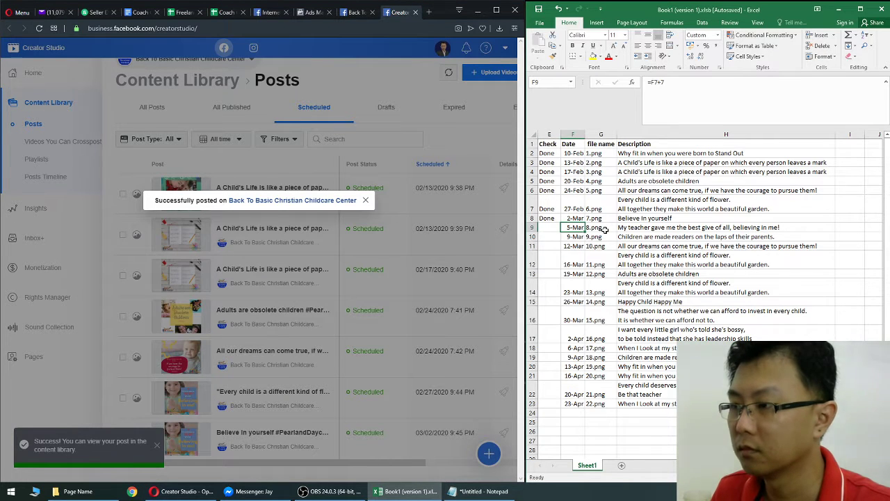
left_click(546, 217)
key("ctrl+c")
left_click(546, 228)
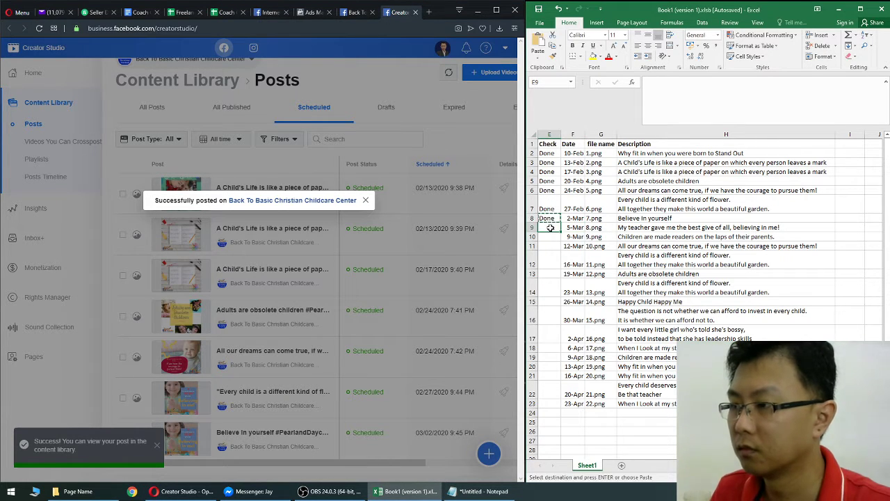
key("ctrl+v")
- Create a new post with the 9.png description copied from H10, "Children are made readers on the laps of their parents."
left_click(630, 236)
key("ctrl+c")
left_click(489, 453)
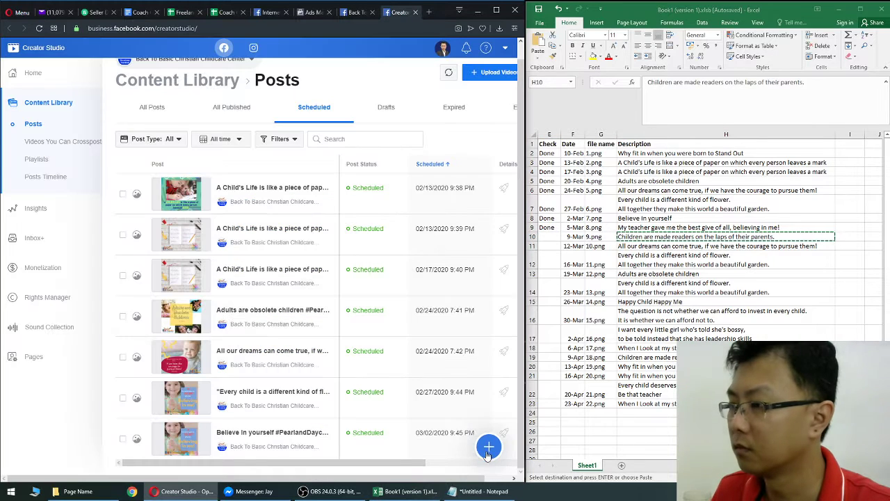
left_click(411, 321)
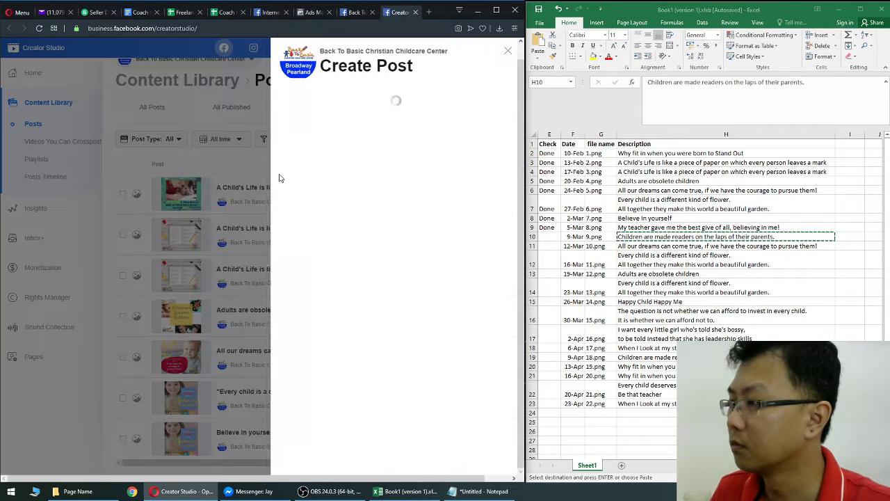
left_click(350, 134)
key("ctrl+v")
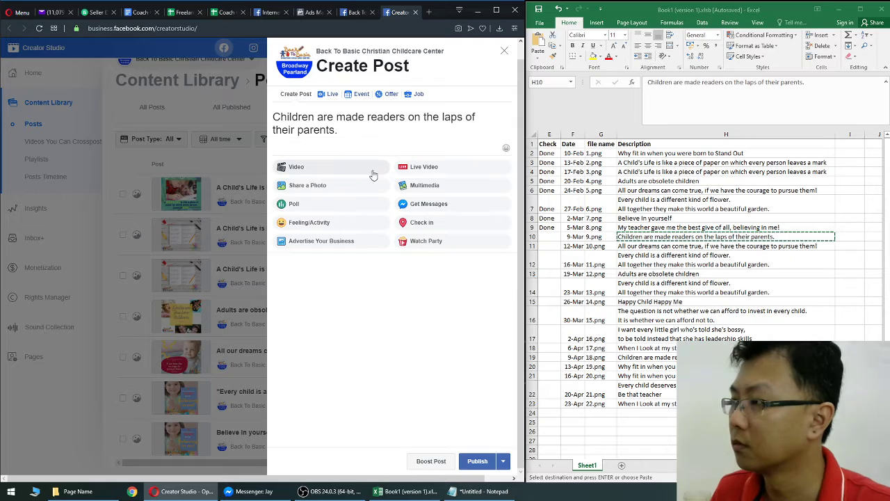
left_click(342, 186)
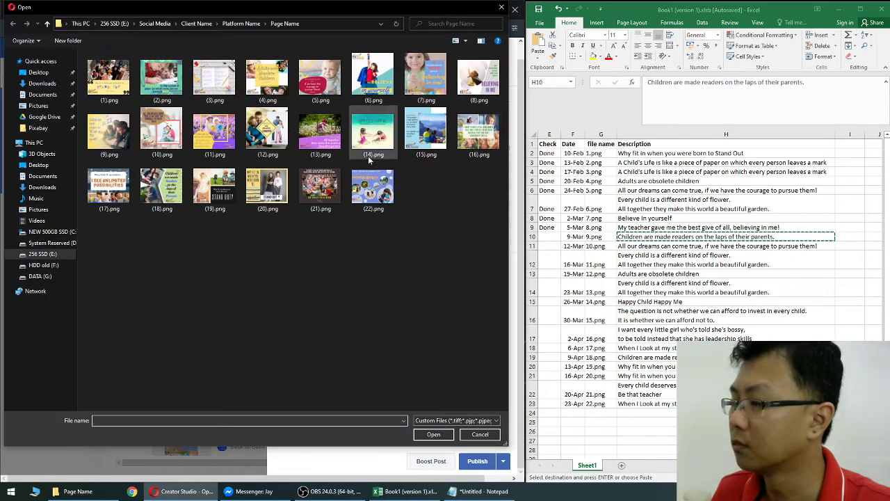
double_click(479, 78)
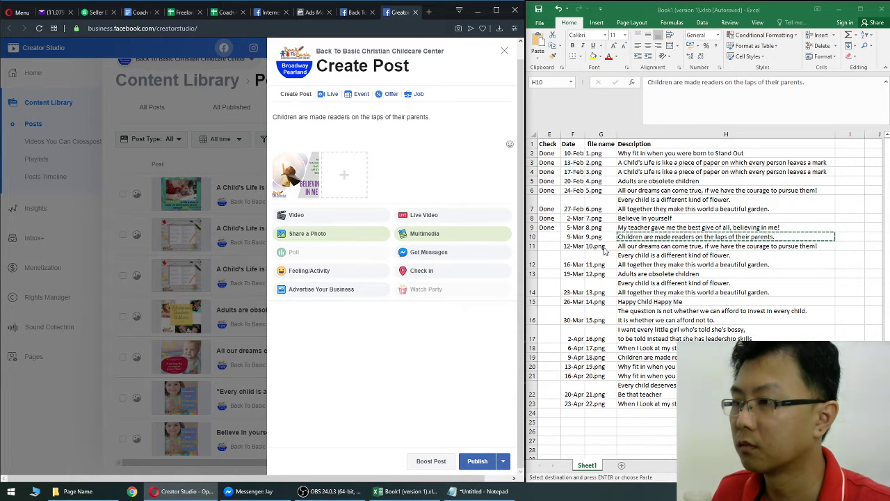
mouse_move(306, 174)
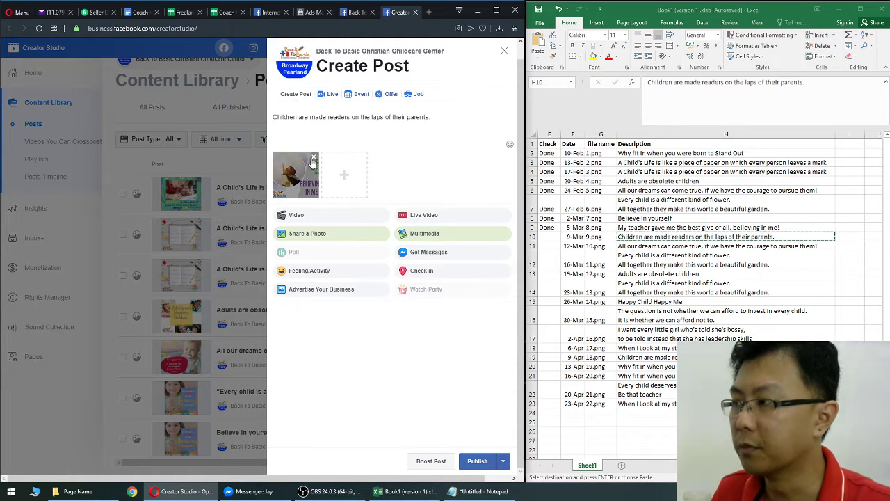
left_click(313, 158)
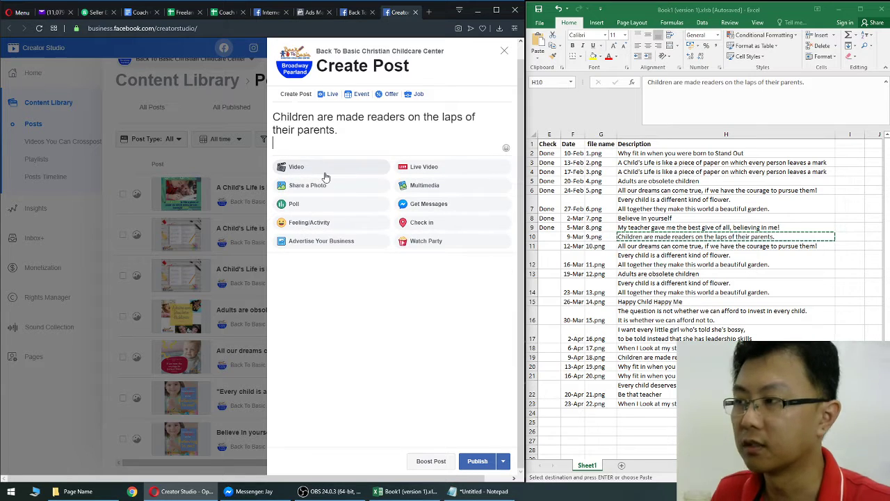
- Attach the image (9).png to the post and append #PearlandDaycare with a tag for the Back To Basic Christian Childcare Center page
left_click(316, 185)
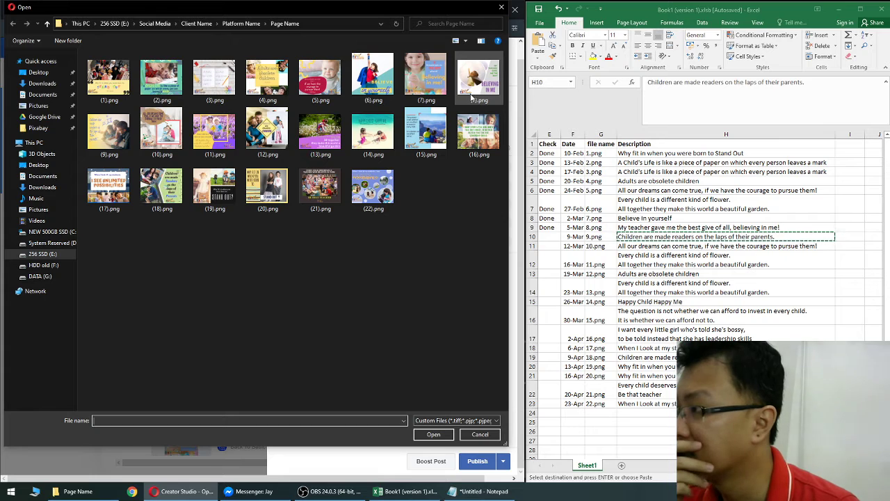
double_click(117, 137)
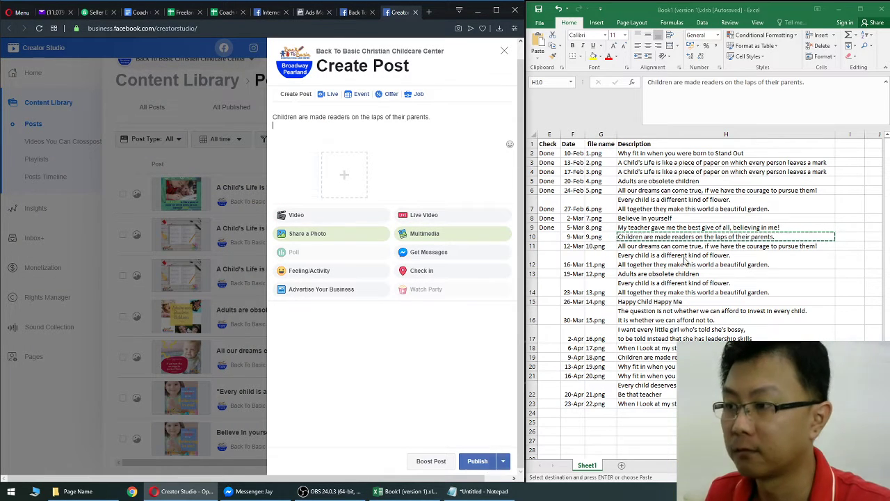
left_click(479, 491)
left_click(279, 334)
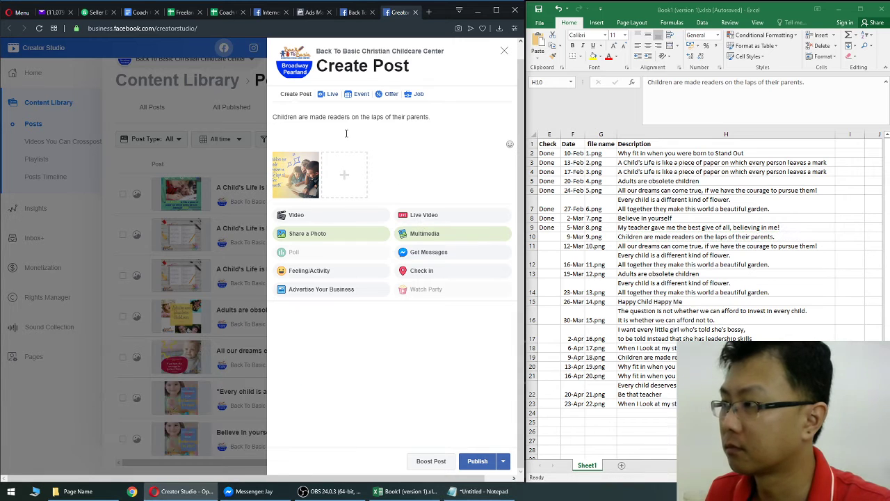
left_click(333, 133)
key("ctrl+v")
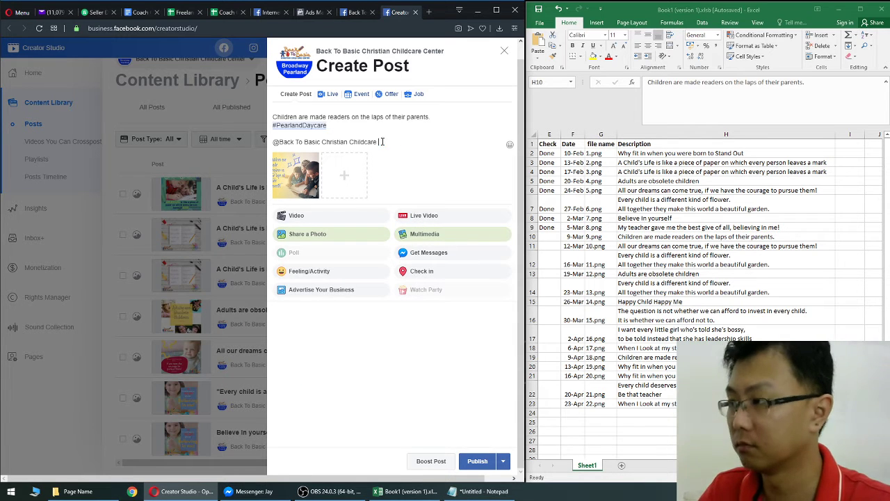
left_click(320, 164)
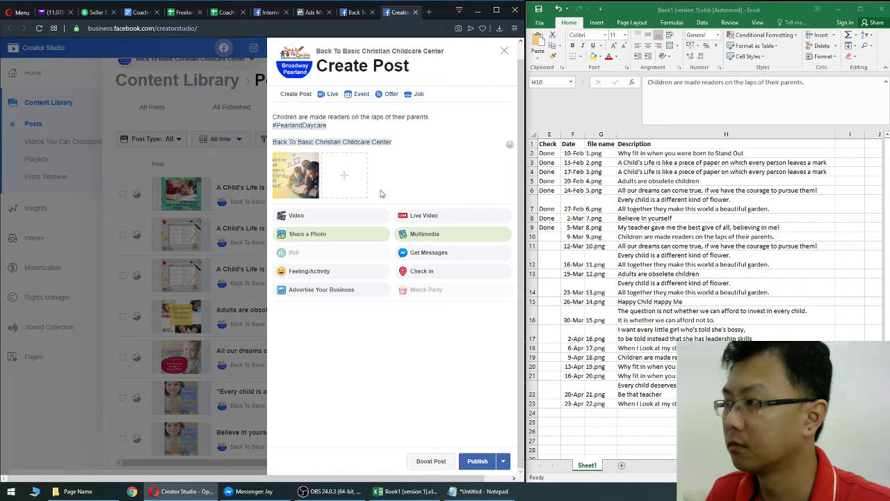
- Schedule the post with the (9).png image for 3/9/2020
left_click(502, 460)
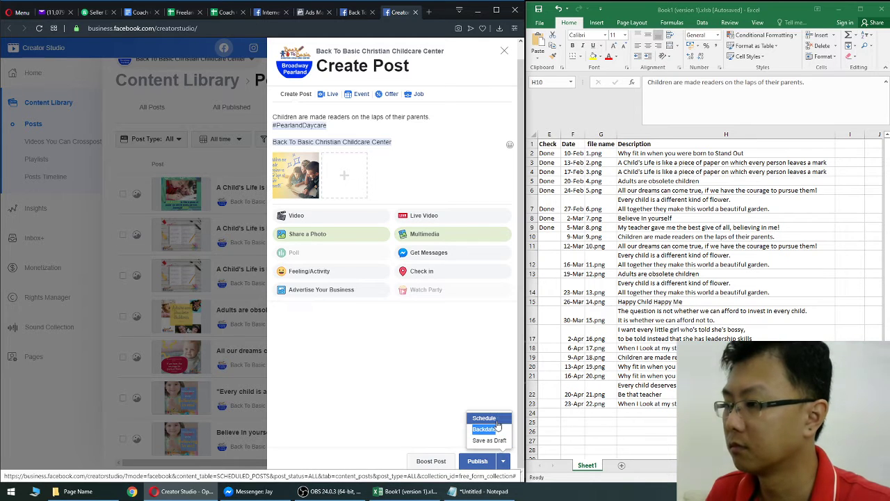
left_click(484, 418)
left_click(192, 253)
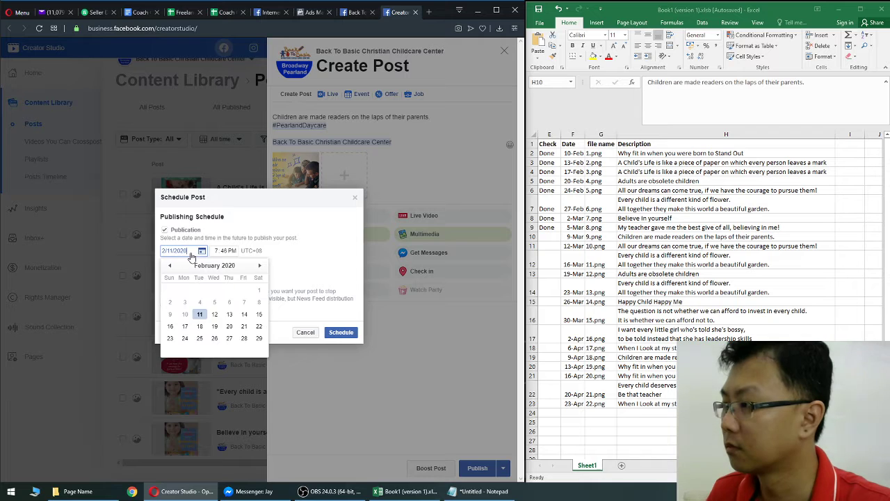
left_click(260, 269)
left_click(185, 302)
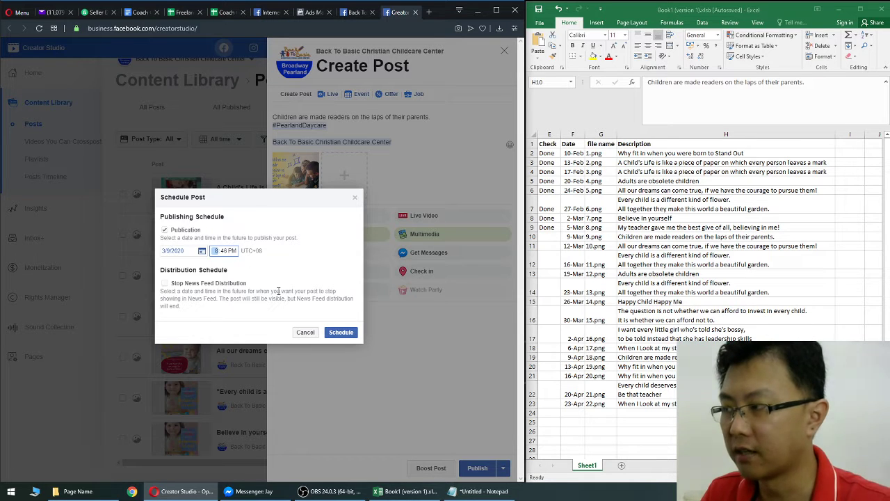
left_click(341, 332)
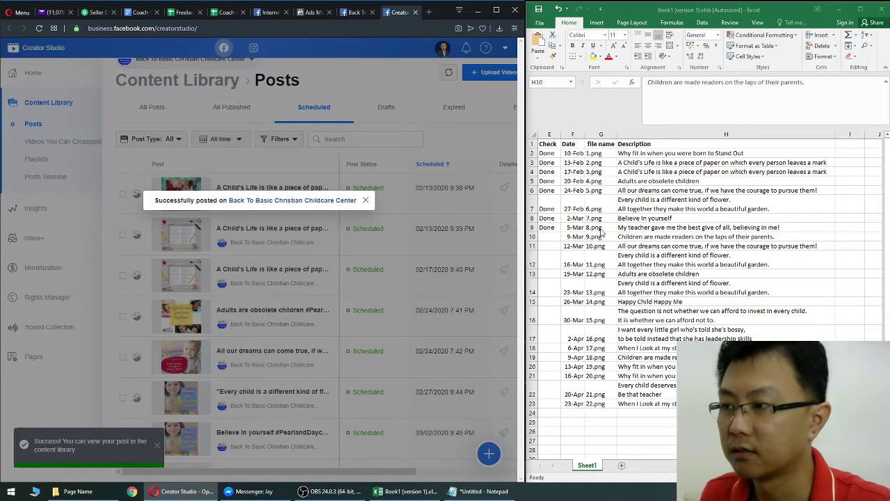
- Mark the 9.png row as Done in E10 of the Excel calendar
left_click(577, 236)
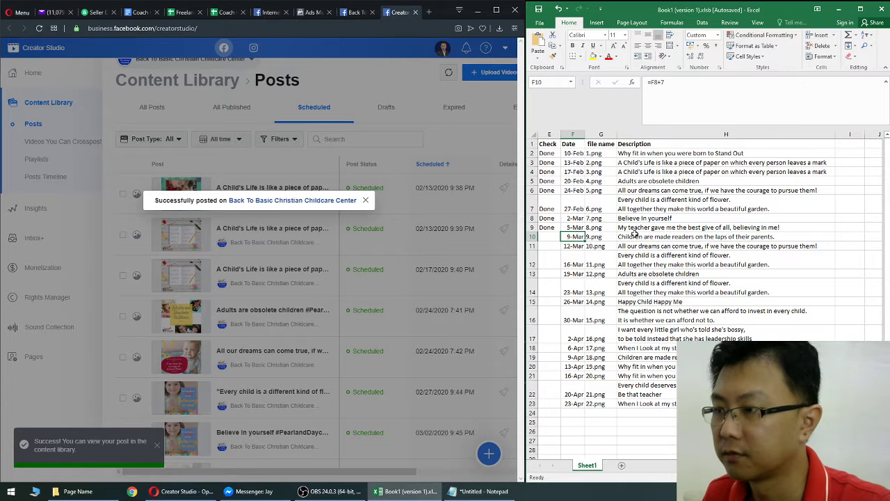
left_click(556, 236)
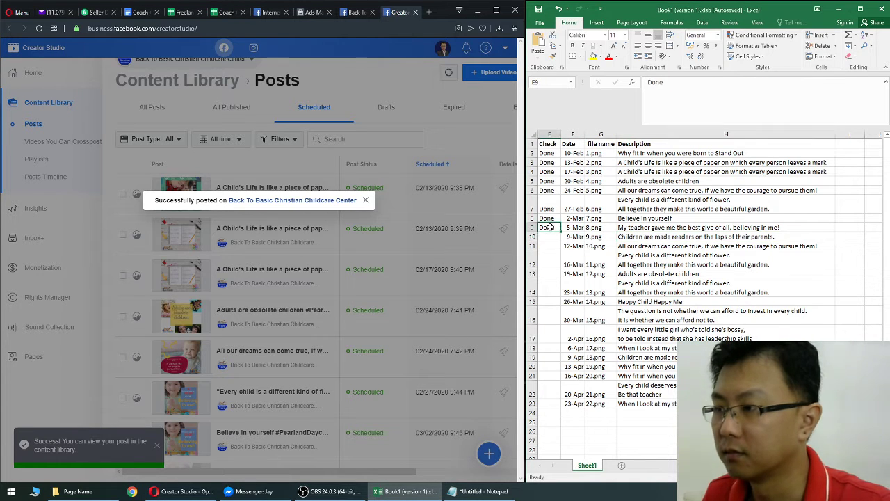
type("Done")
key("Return")
- Create a new post with the 10.png description copied from H11, "All our dreams can come true, if we have the courage to pursue them!"
key("Right")
key("Right")
key("Right")
key("ctrl+c")
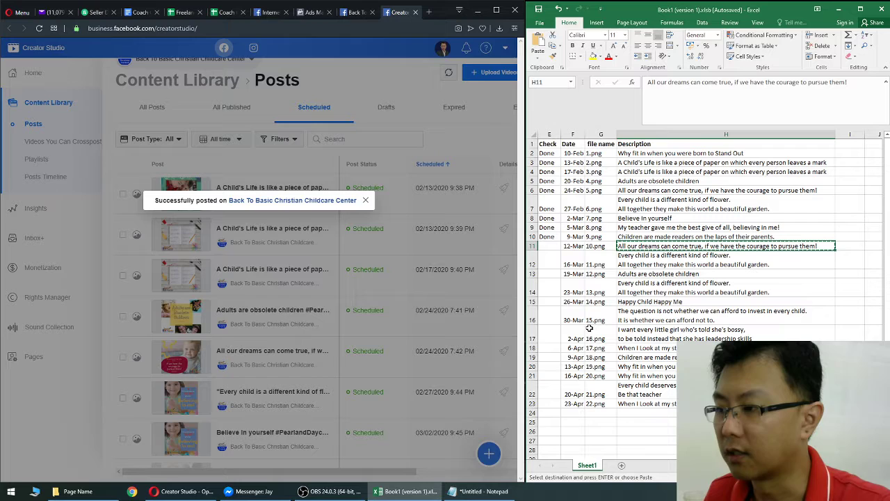
left_click(488, 453)
mouse_move(488, 446)
left_click(433, 321)
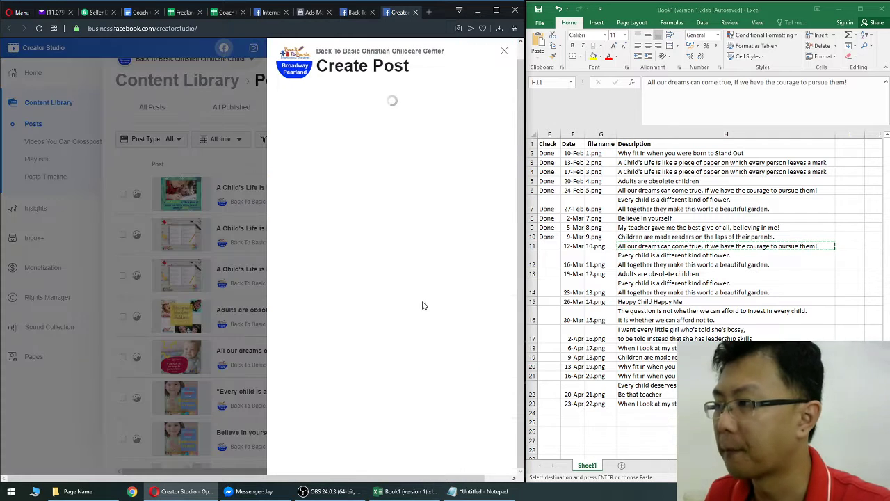
key("ctrl+v")
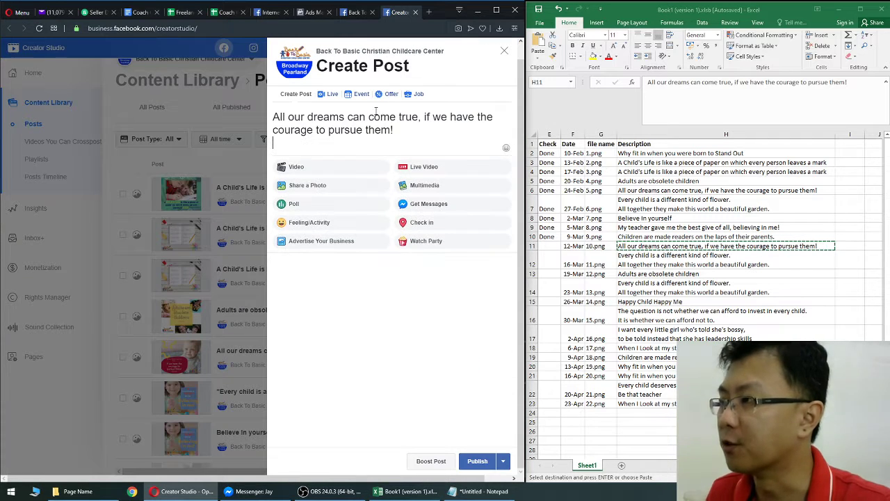
- Append #PearlandDaycare and a tag for the Back To Basic Christian Childcare Center page to the post, and attach the image (10).png
key("alt+Tab")
left_click(425, 135)
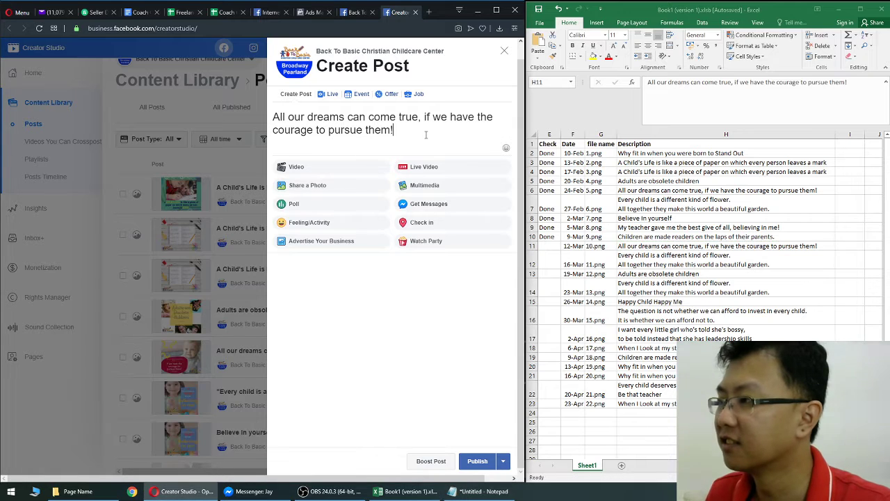
key("ctrl+v")
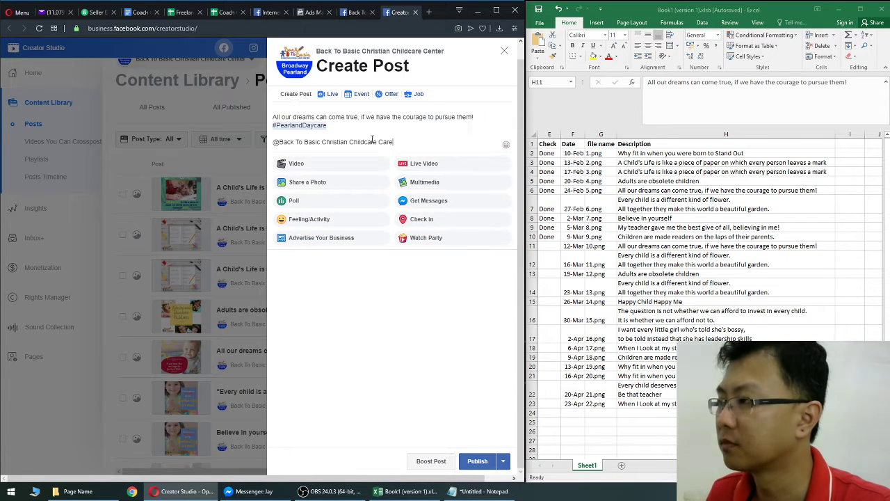
left_click(343, 183)
key("Escape")
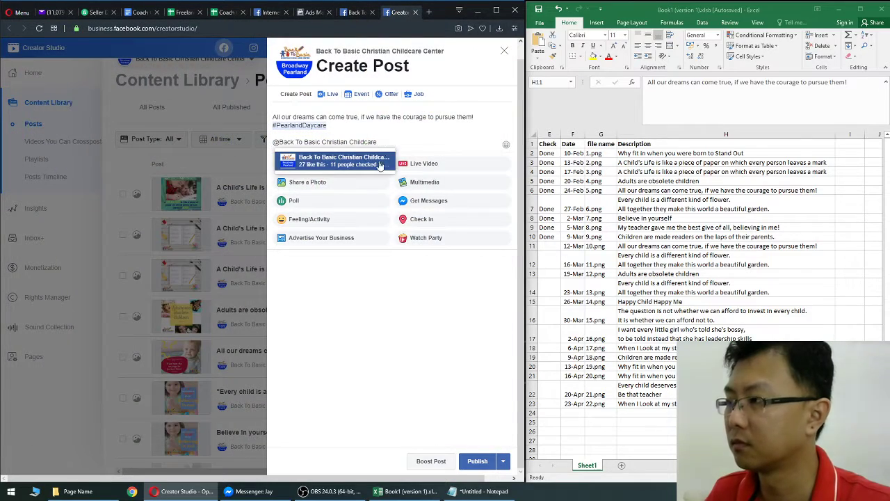
left_click(380, 165)
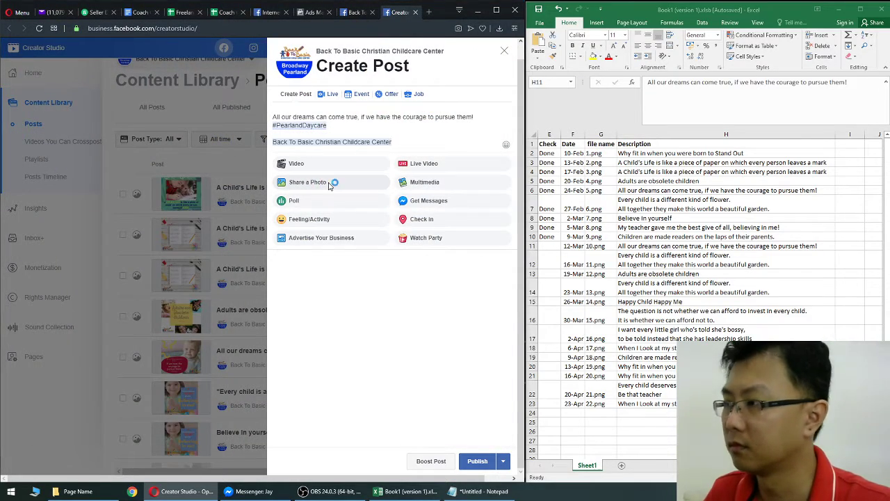
left_click(330, 185)
double_click(165, 137)
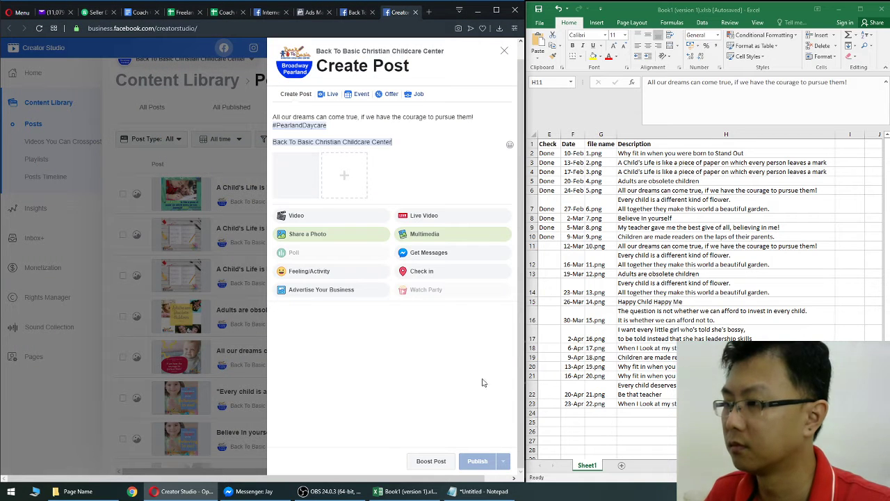
- Schedule the post with the (10).png image for 3/12/2020
left_click(504, 463)
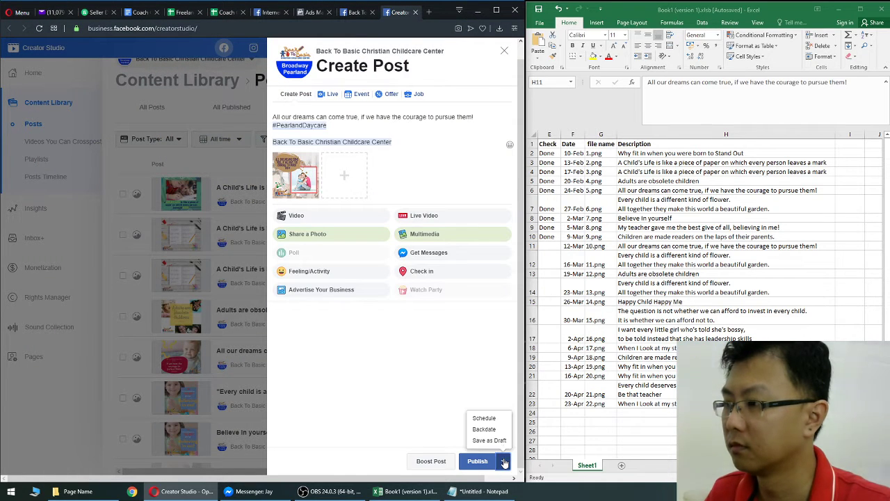
left_click(479, 417)
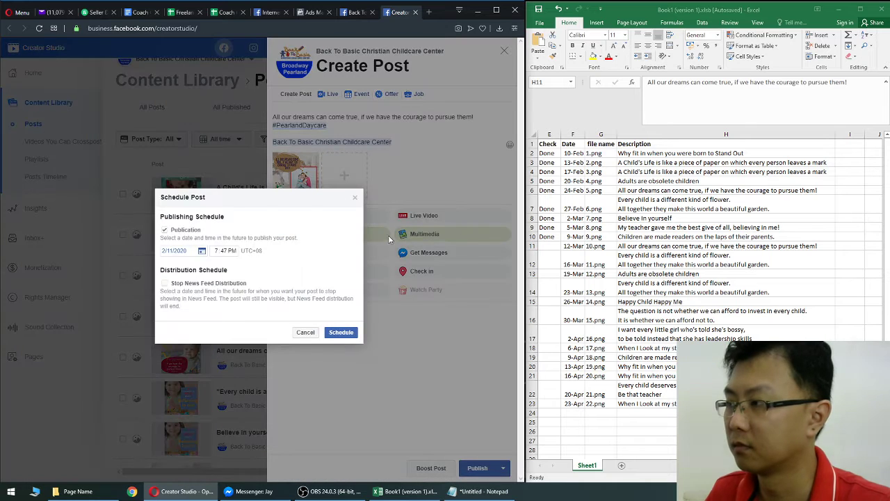
left_click(180, 255)
left_click(259, 265)
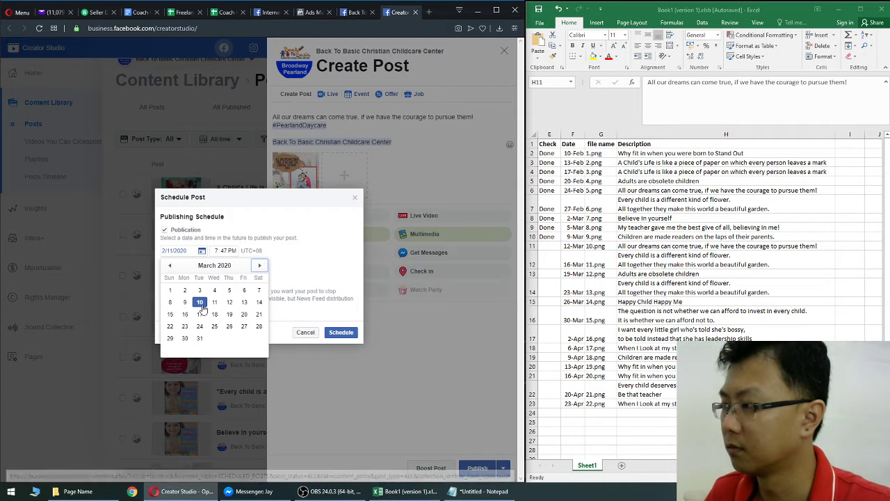
left_click(228, 303)
left_click(216, 252)
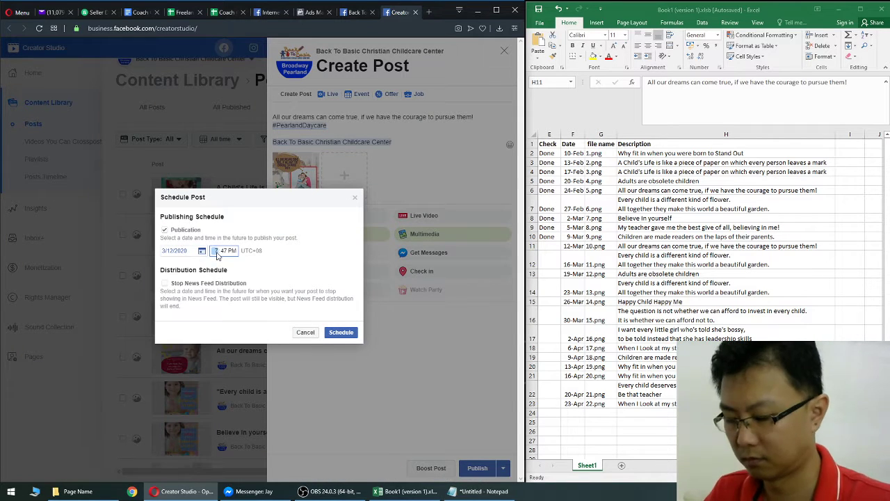
left_click(341, 332)
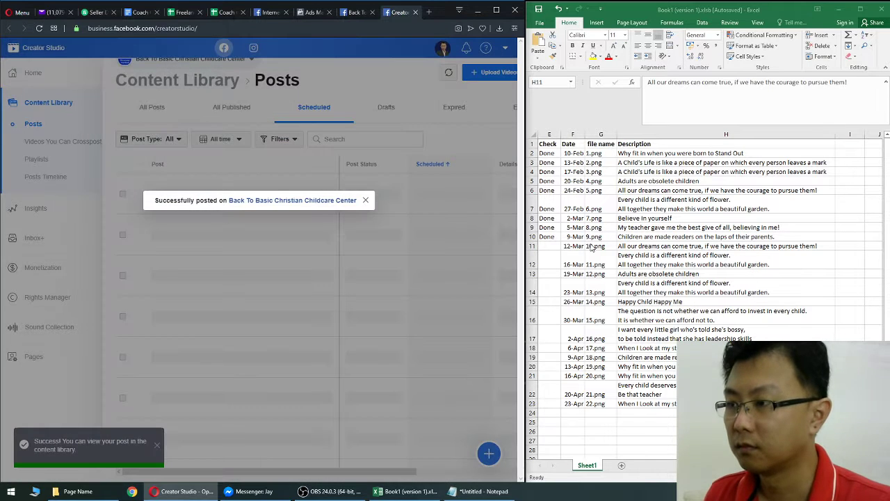
- Mark the 10.png row as Done in E11 of the Excel calendar by copying E10
left_click(549, 237)
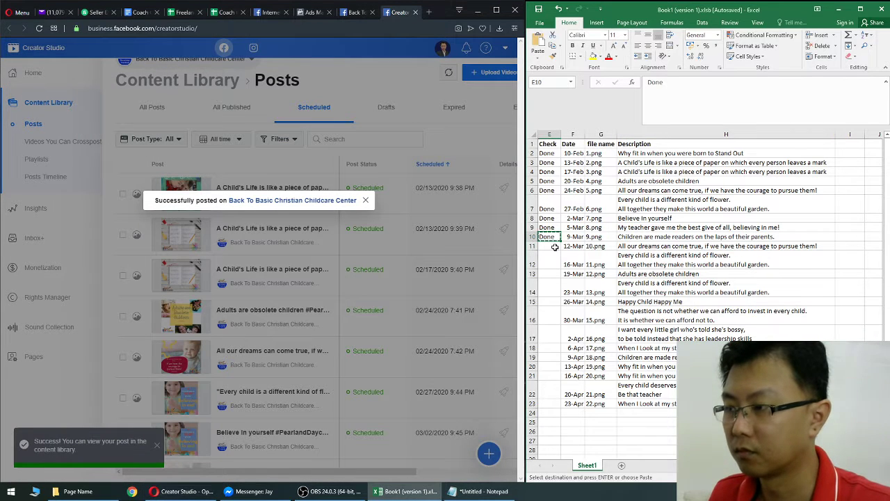
left_click(555, 247)
key("ctrl+v")
- Create a new post with the 11.png description copied from H12, "Every child is a different kind of flower. All together they make this world a beautiful garden."
left_click(682, 259)
key("ctrl+c")
left_click(494, 459)
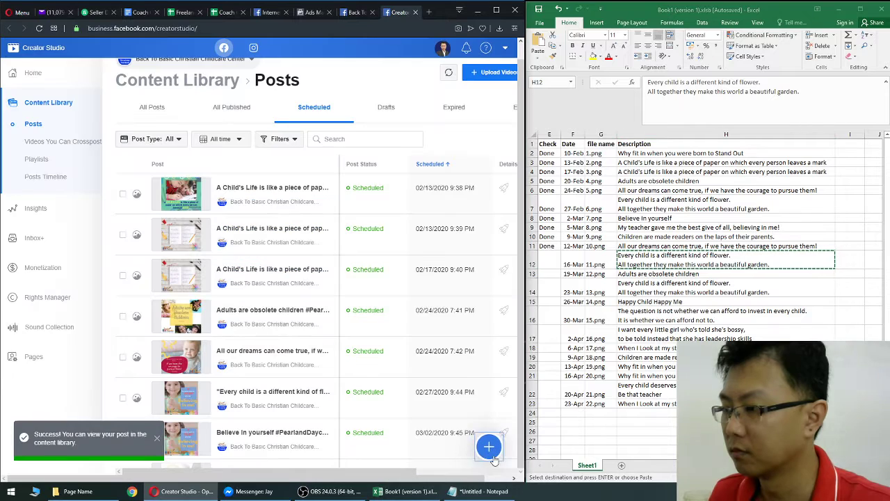
left_click(491, 455)
left_click(426, 317)
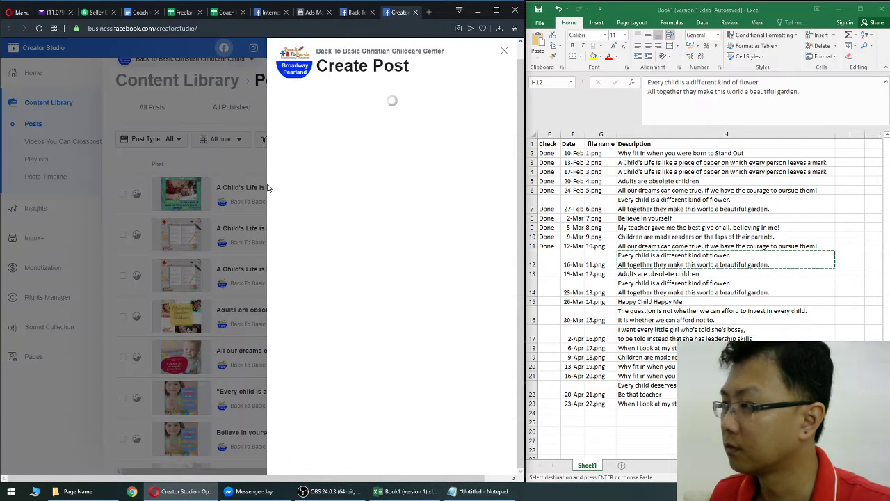
left_click(339, 139)
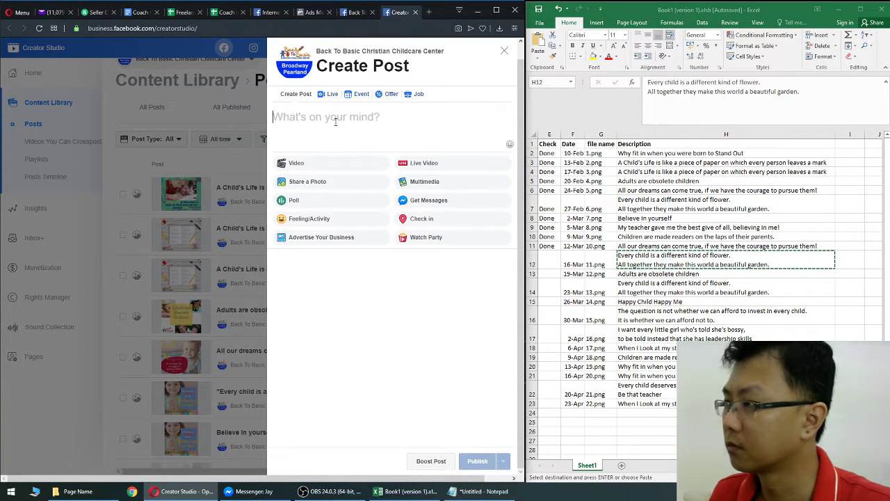
key("ctrl+v")
- Append #PearlandDaycare from Notepad and a tag for the Back To Basic Christian Childcare Center page, and attach the image (16).png
key("alt+Tab")
key("ctrl+c")
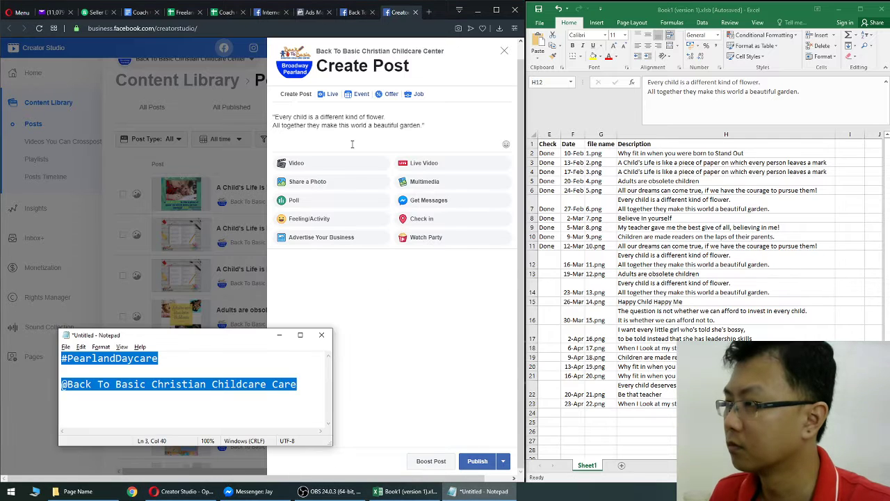
key("alt+Tab")
key("ctrl+v")
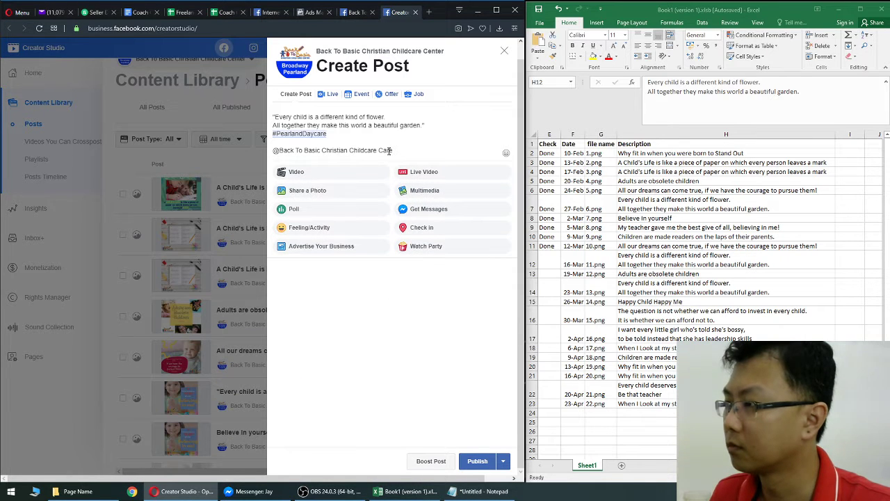
left_click(337, 173)
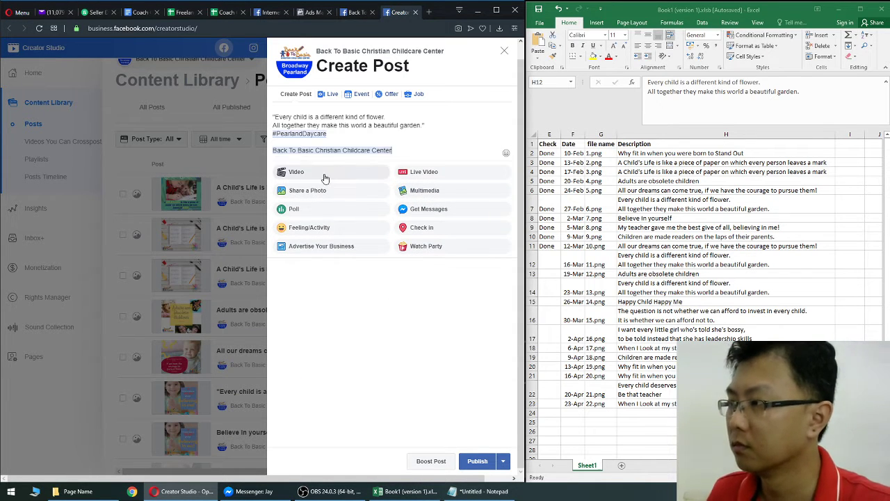
left_click(313, 190)
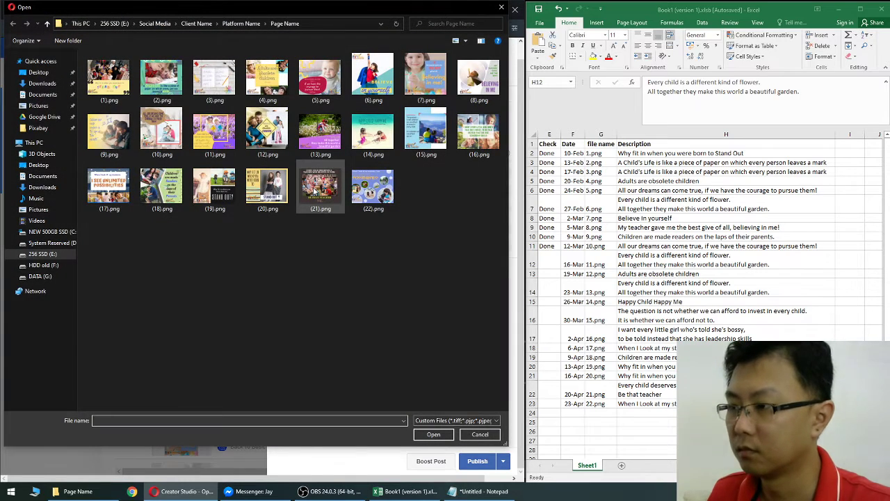
double_click(466, 141)
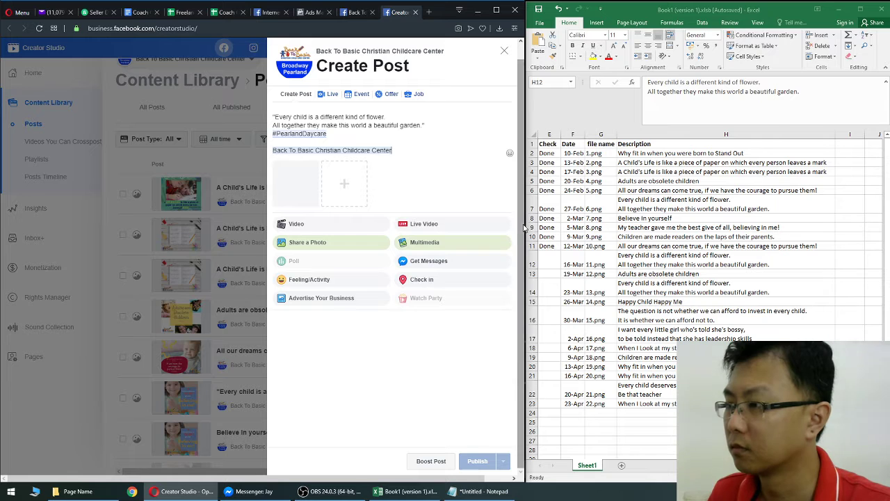
- Schedule the "Every child is a different kind of flower" post for 3/16/2020
left_click(503, 461)
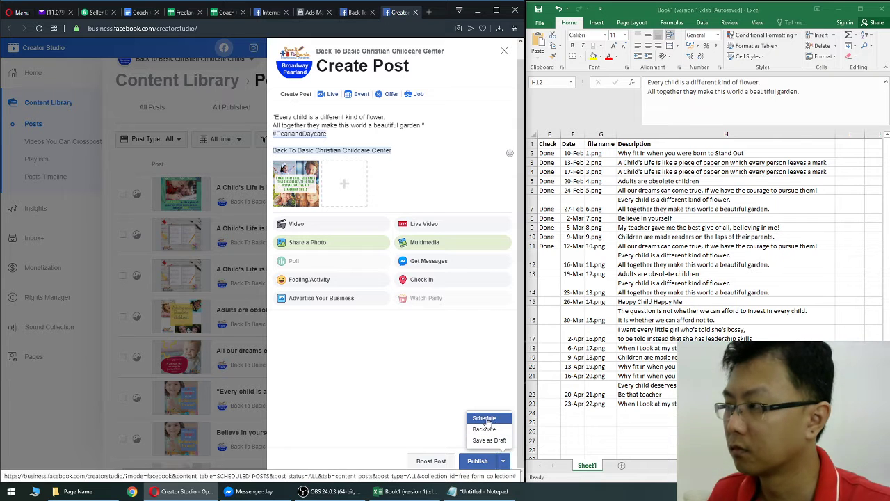
left_click(484, 418)
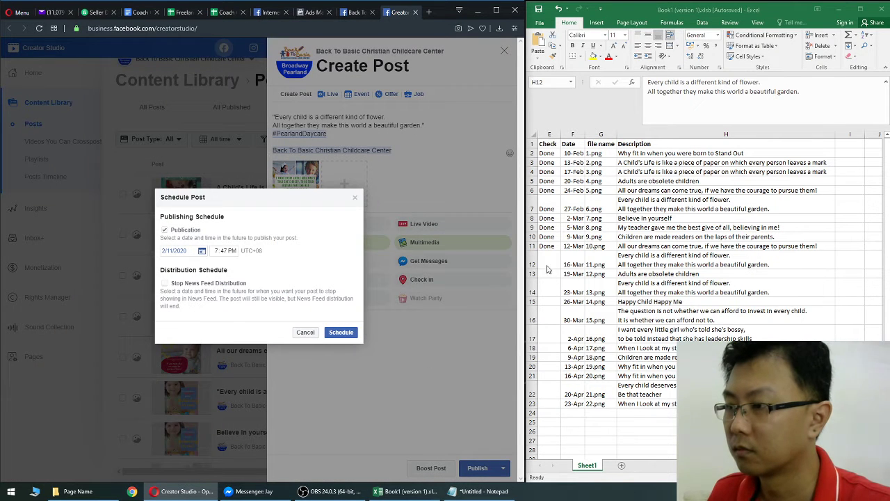
left_click(186, 253)
left_click(259, 264)
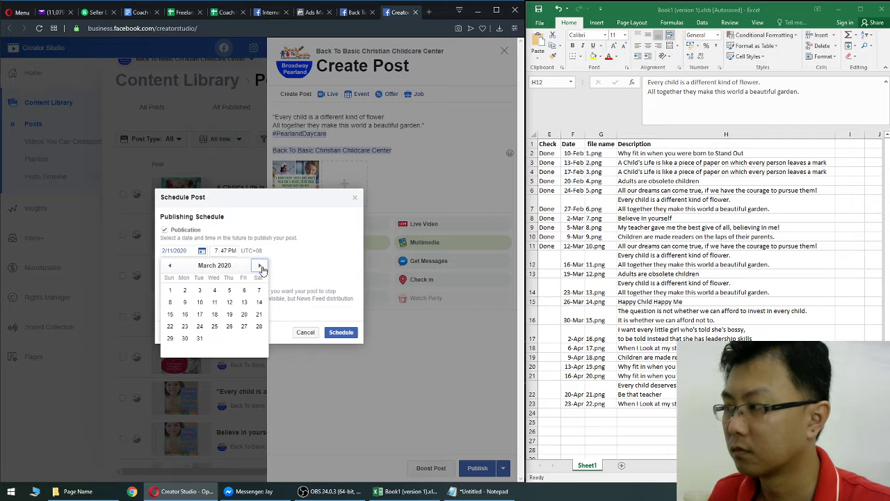
left_click(188, 314)
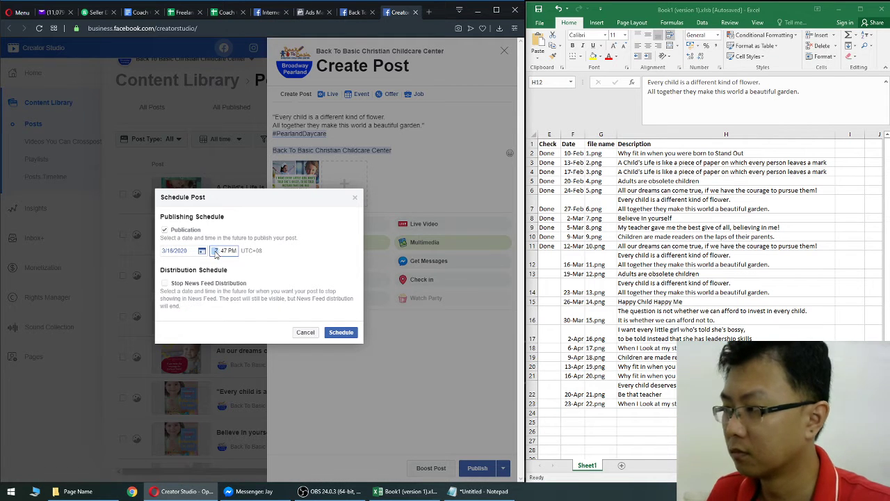
left_click(341, 332)
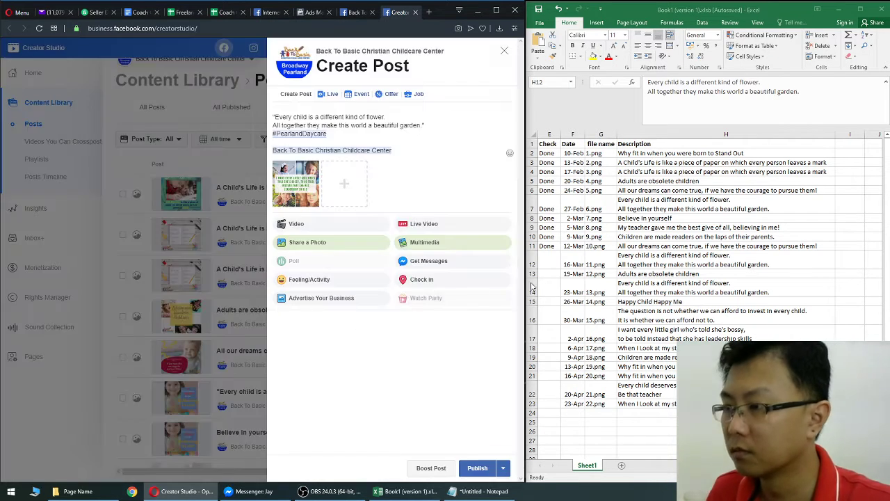
- Mark the 11.png row as Done in E12 of the Excel calendar by copying E11
left_click(547, 247)
key("ctrl+c")
left_click(549, 264)
key("ctrl+v")
- Create a new post with the 12.png description copied from H13, "Adults are obsolete children"
left_click(653, 273)
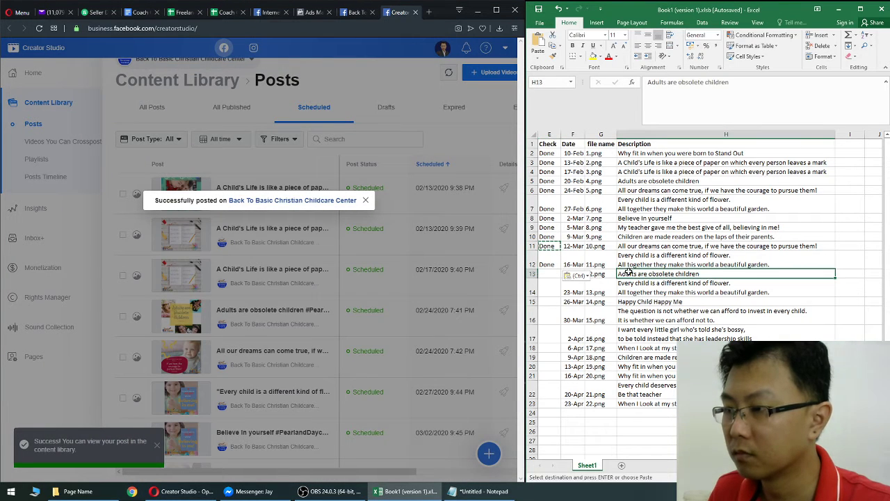
key("ctrl+c")
left_click(365, 200)
left_click(489, 447)
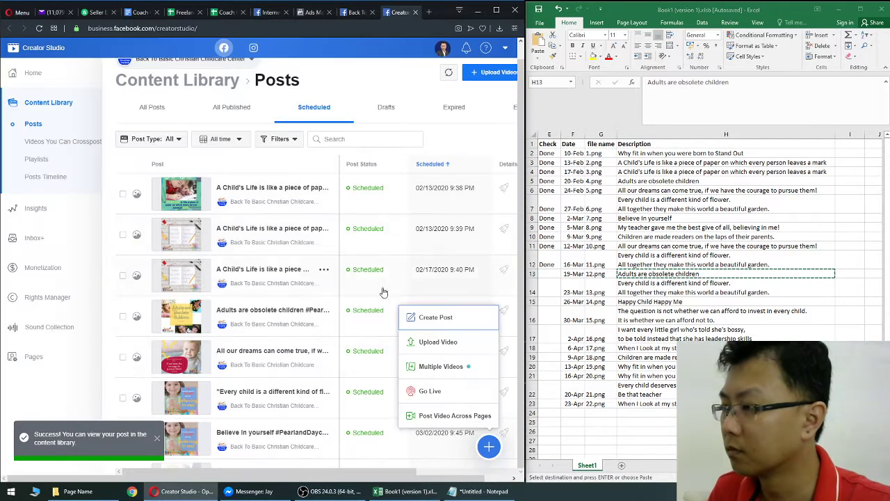
left_click(417, 314)
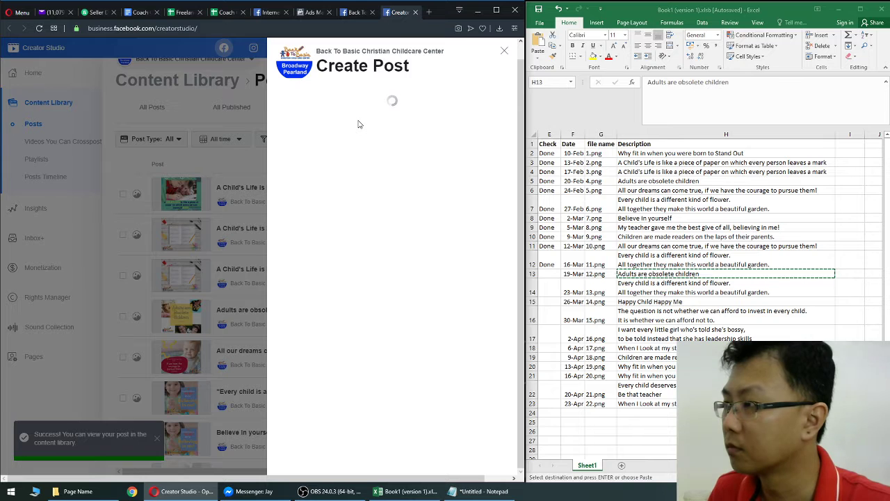
left_click(360, 132)
key("ctrl+v")
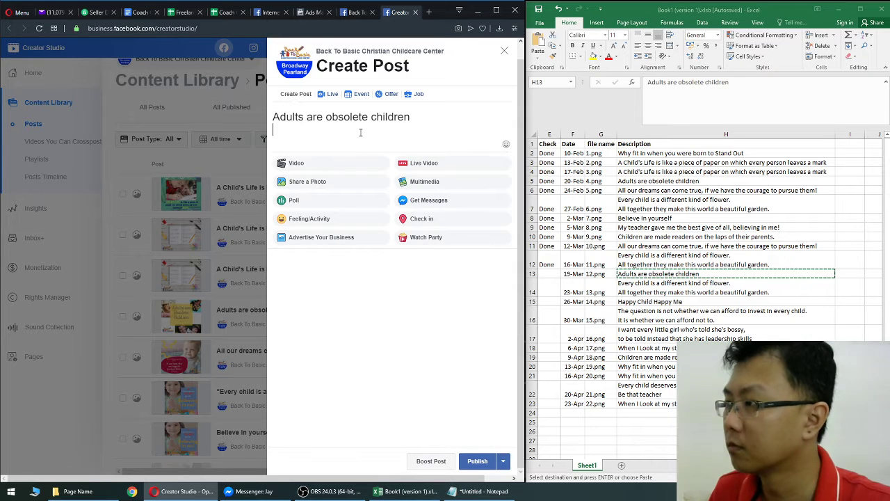
- Append #PearlandDaycare from Notepad to the "Adults are obsolete children" post and tag the Back To Basic Christian Childcare Center page
key("alt+Tab")
key("ctrl+c")
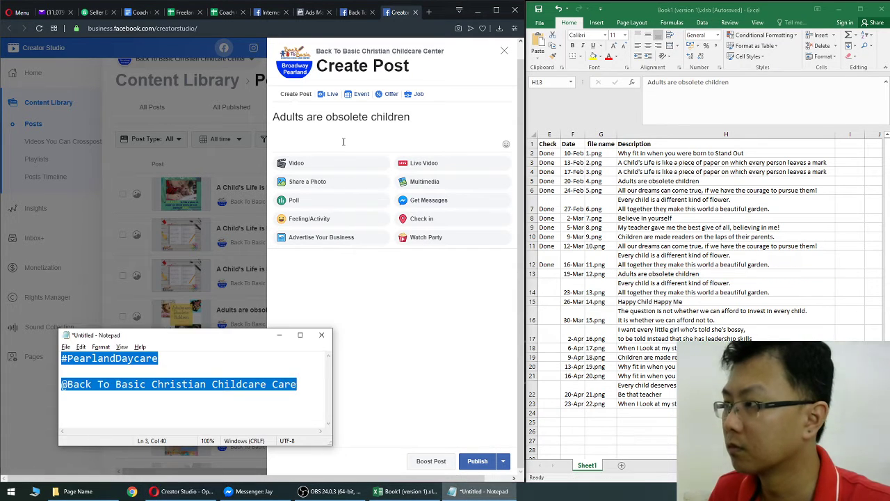
key("alt+Tab")
key("ctrl+v")
key("BackSpace")
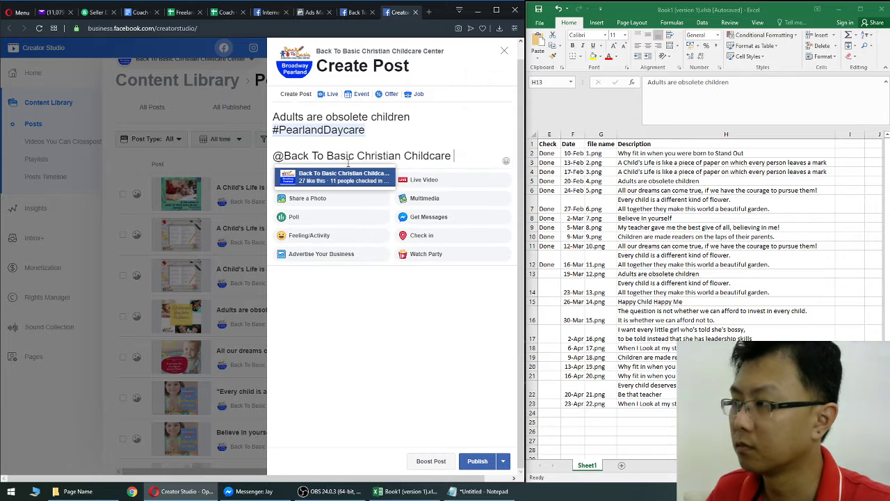
left_click(316, 175)
left_click(316, 183)
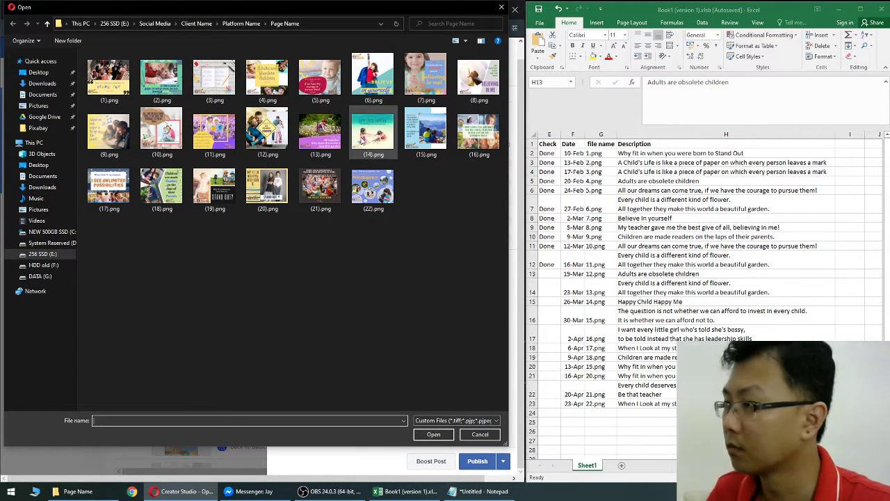
double_click(223, 189)
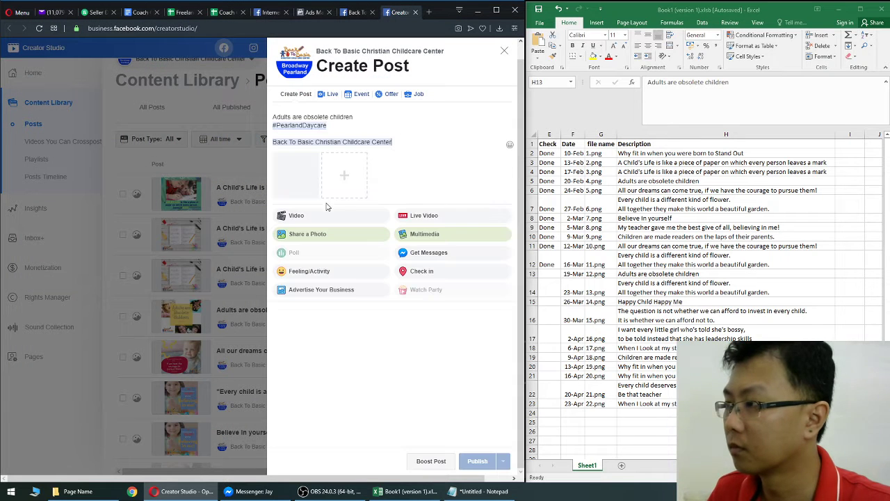
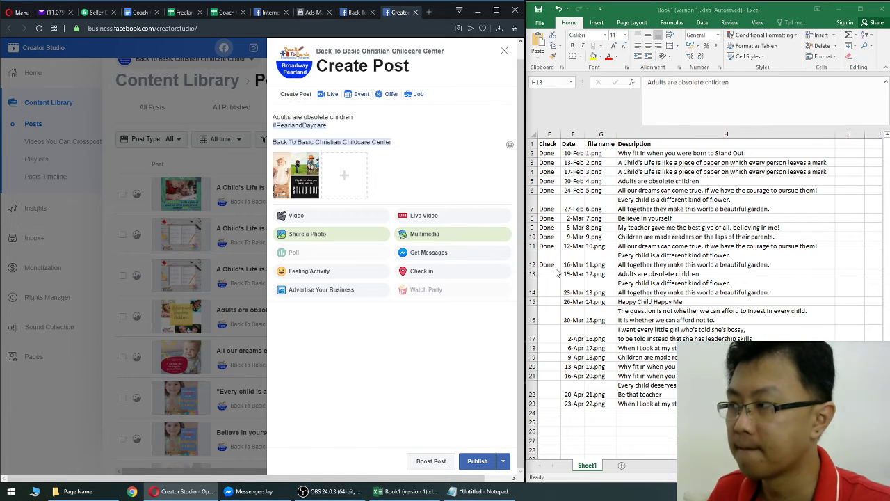
left_click(313, 159)
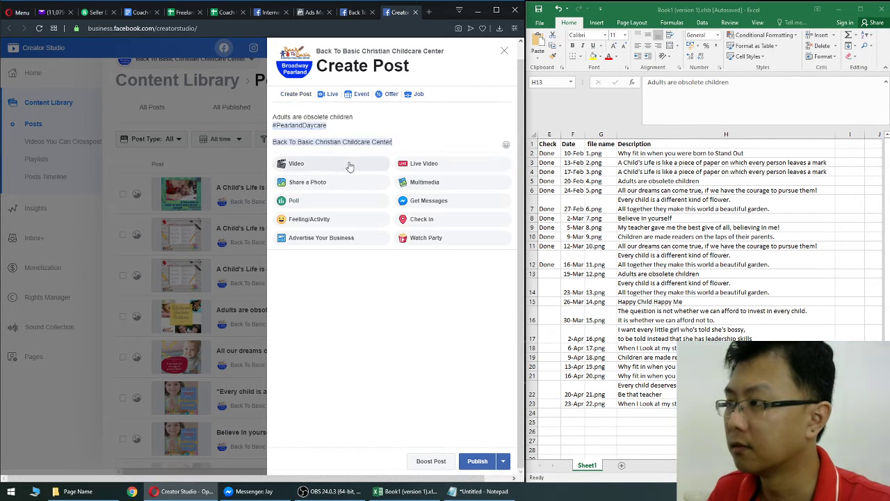
- Enlarge the thumbnails in the image folder and attach the image (12).png to the post
left_click(308, 182)
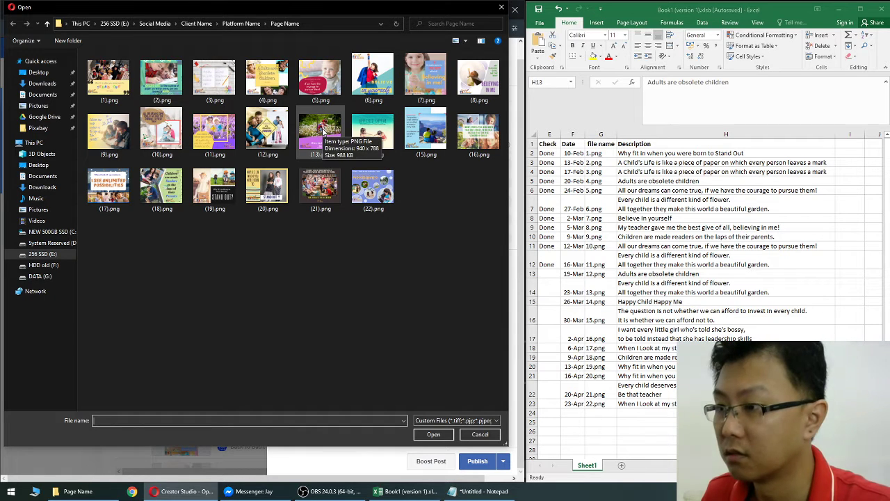
right_click(247, 266)
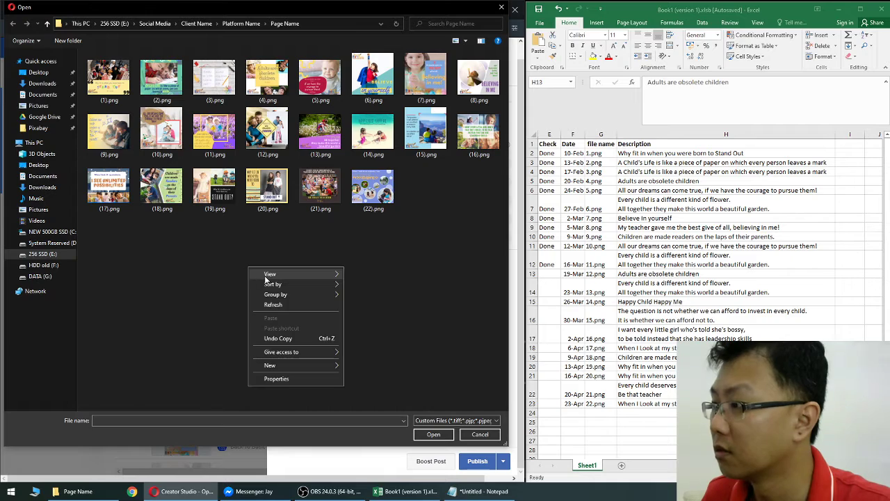
mouse_move(266, 274)
left_click(392, 280)
scroll(391, 280, "down", 5)
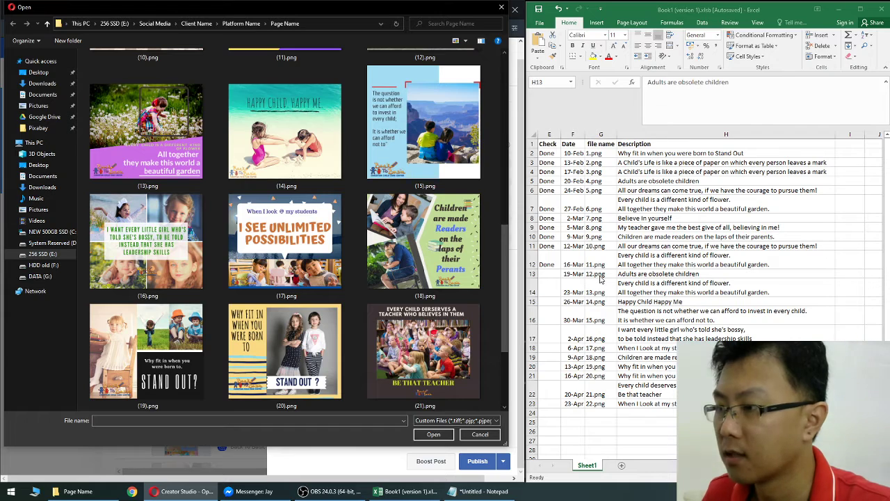
scroll(313, 229, "up", 1)
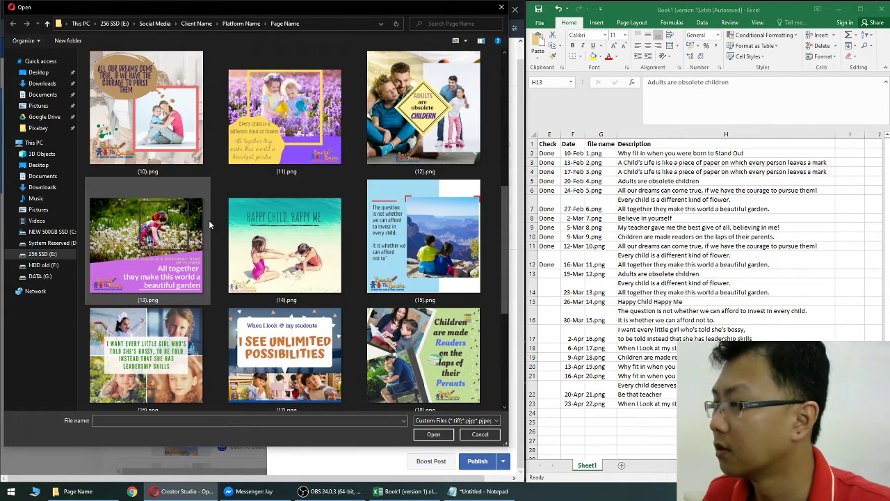
left_click(416, 130)
double_click(415, 130)
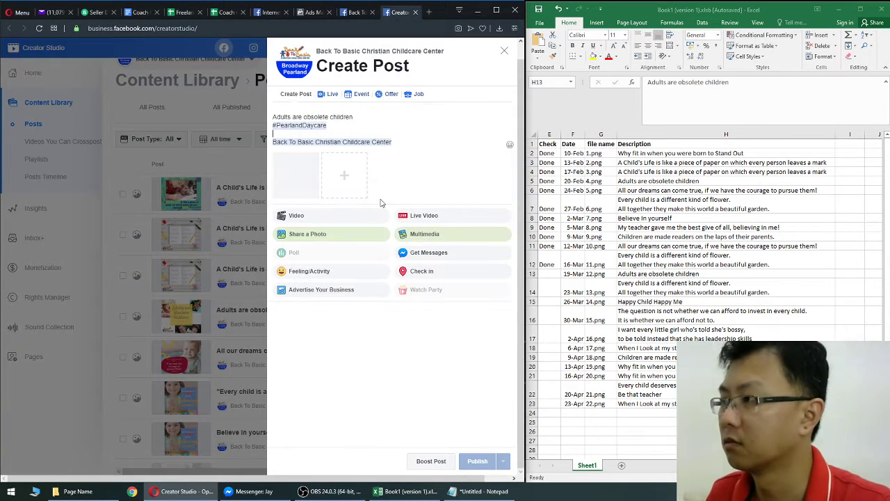
- Schedule the "Adults are obsolete children" post for 2/19/2020 at 8:48 PM
left_click(502, 461)
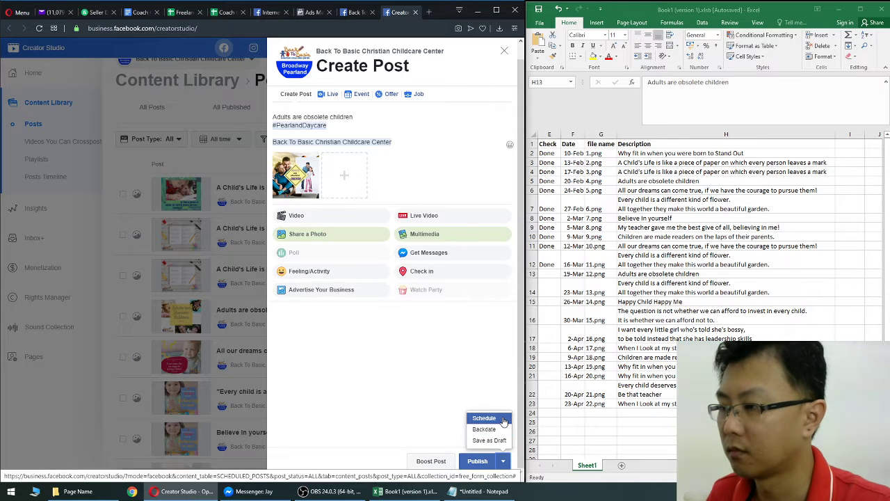
left_click(503, 420)
left_click(182, 255)
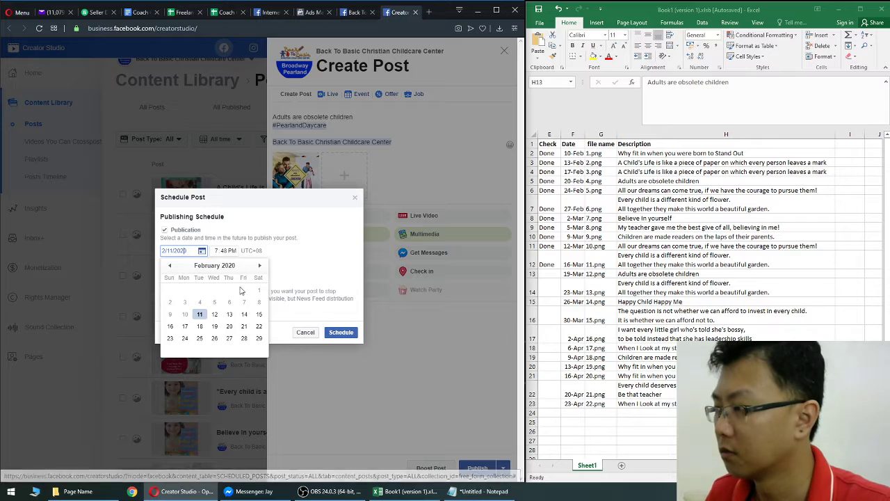
left_click(214, 326)
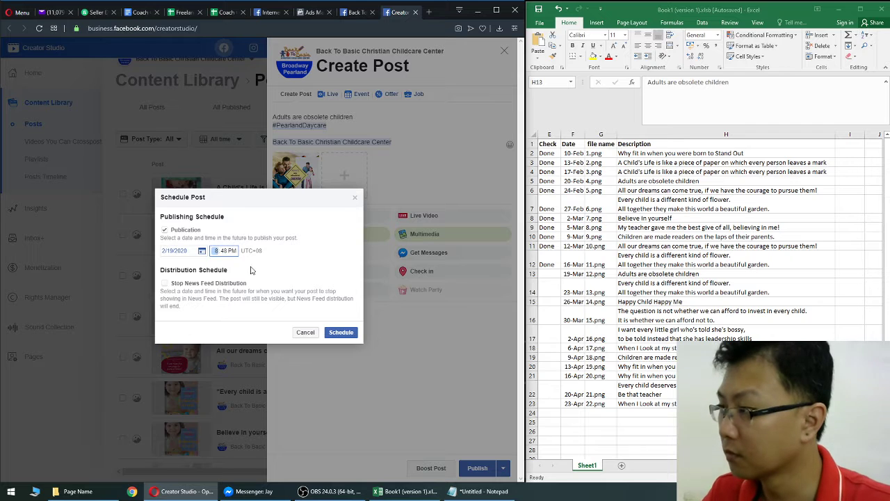
left_click(336, 332)
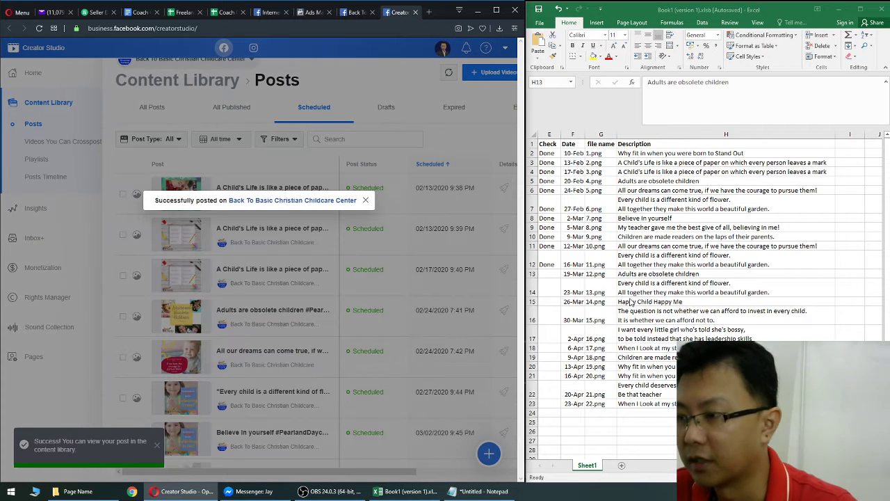
- Mark the 12.png row as Done in E13 of the Excel calendar by copying E12
left_click(546, 264)
key("ctrl+c")
left_click(547, 273)
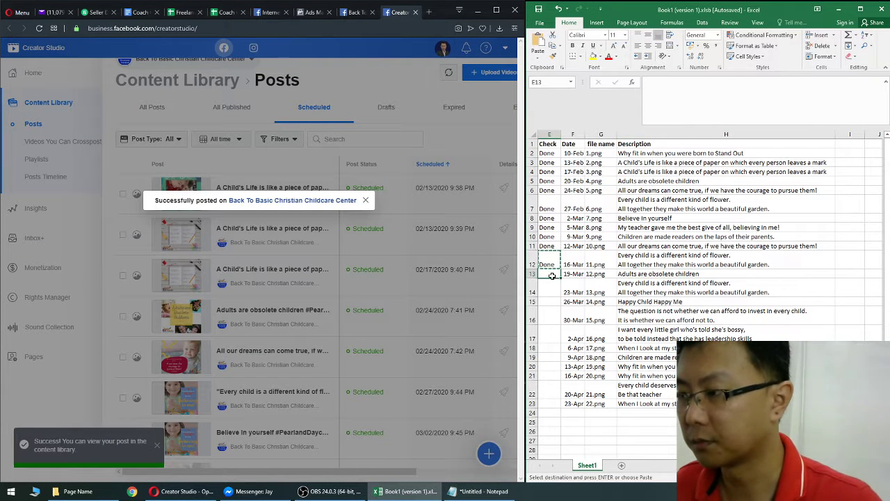
key("ctrl+v")
- Create a new post with the 13.png description copied from H14, "Every child is a different kind of flower. All together they make this world a beautiful garden."
left_click(623, 293)
key("ctrl+c")
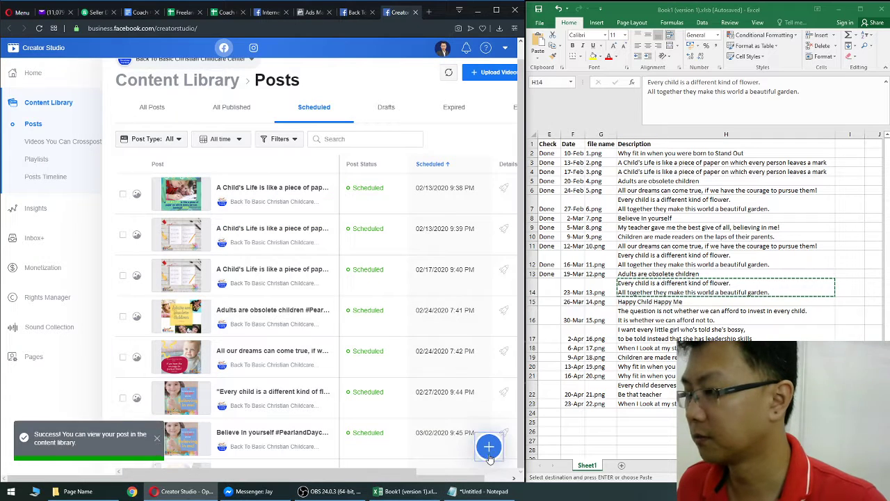
left_click(487, 455)
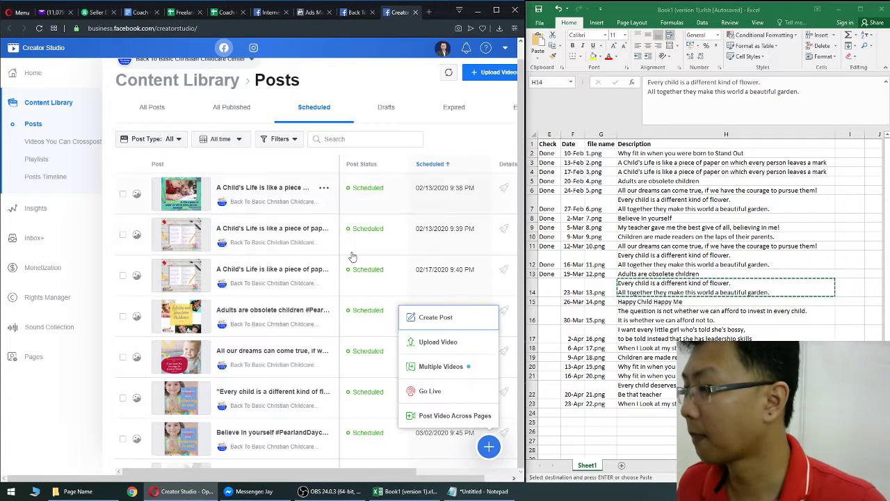
left_click(420, 317)
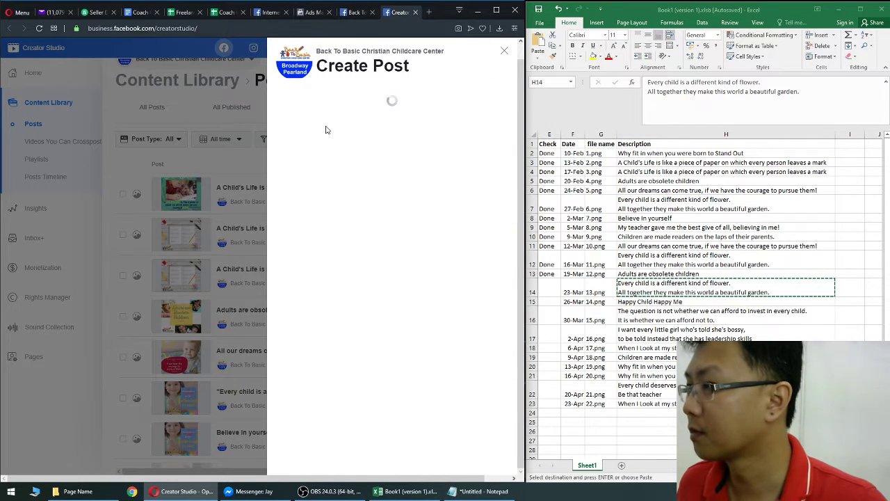
key("ctrl+v")
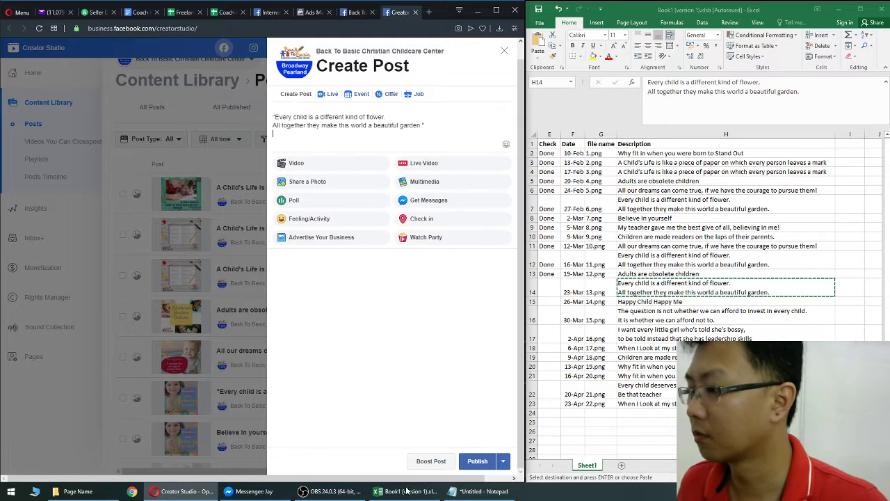
- Append #PearlandDaycare from Notepad to the flower quote post and tag the Back To Basic Christian Childcare Center page
left_click(468, 491)
key("ctrl+c")
left_click(468, 491)
key("ctrl+v")
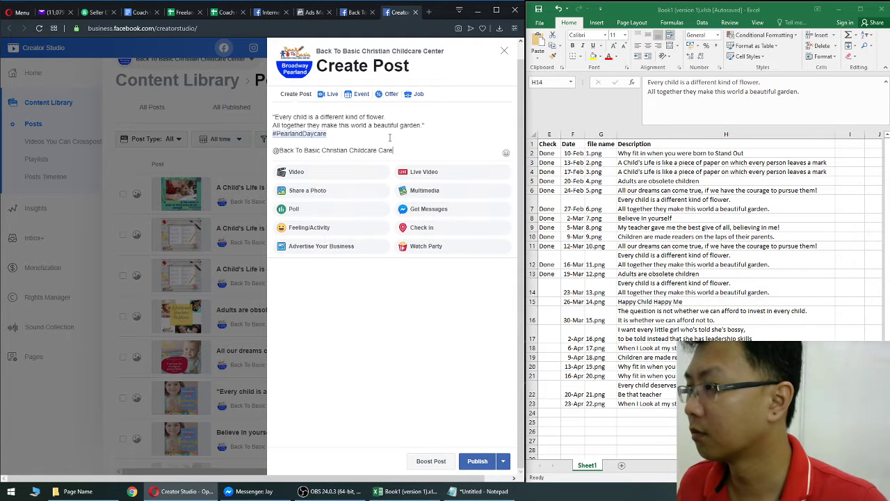
left_click(321, 167)
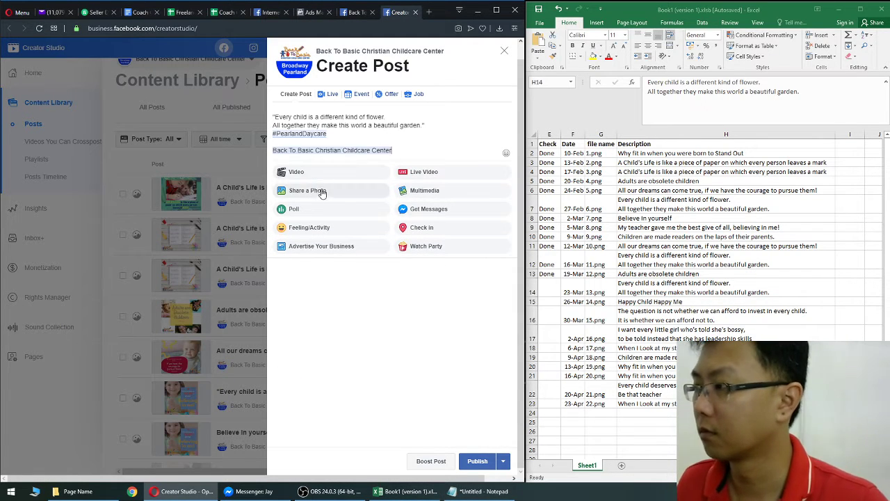
- Attach the image (13).png from the Page Name folder to the post
left_click(320, 191)
scroll(213, 179, "down", 5)
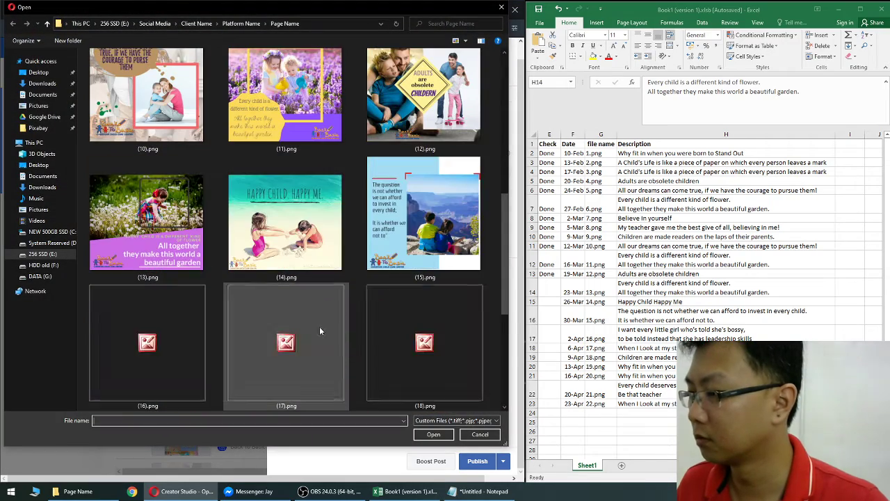
double_click(159, 246)
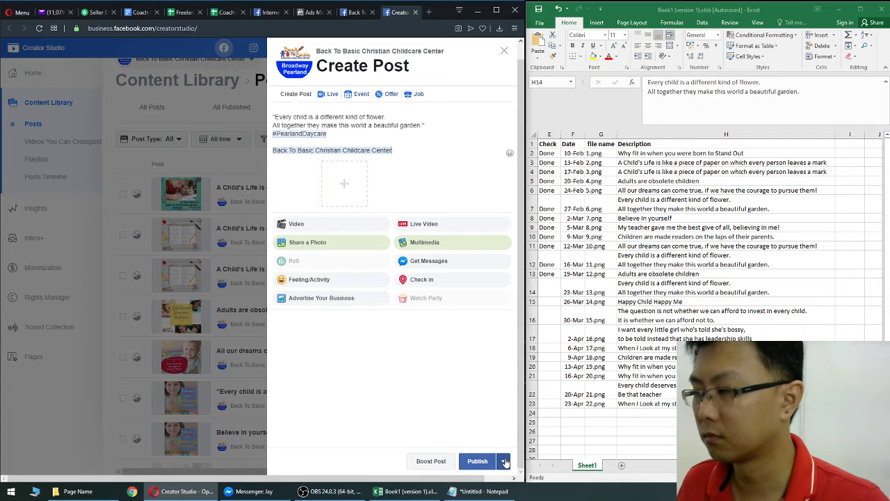
- Schedule the "Every child is a different kind of flower" post for 3/23/2020 at 8:49 PM
left_click(503, 461)
left_click(483, 415)
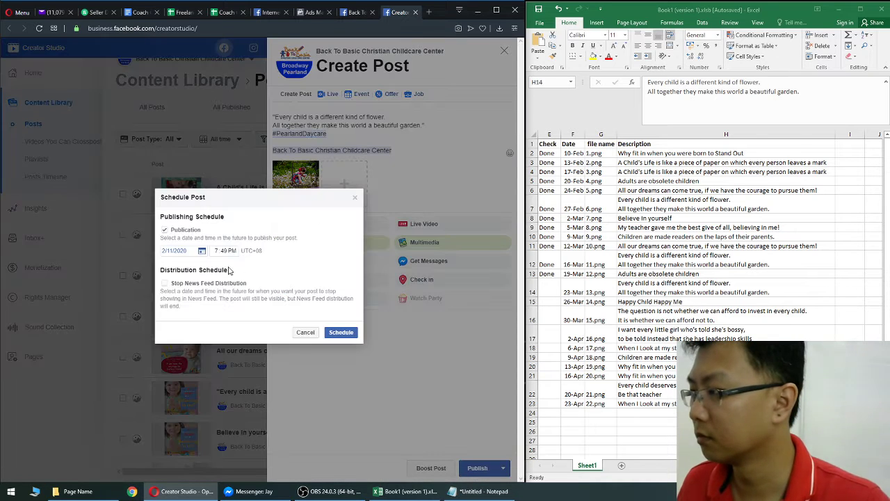
left_click(178, 251)
left_click(258, 266)
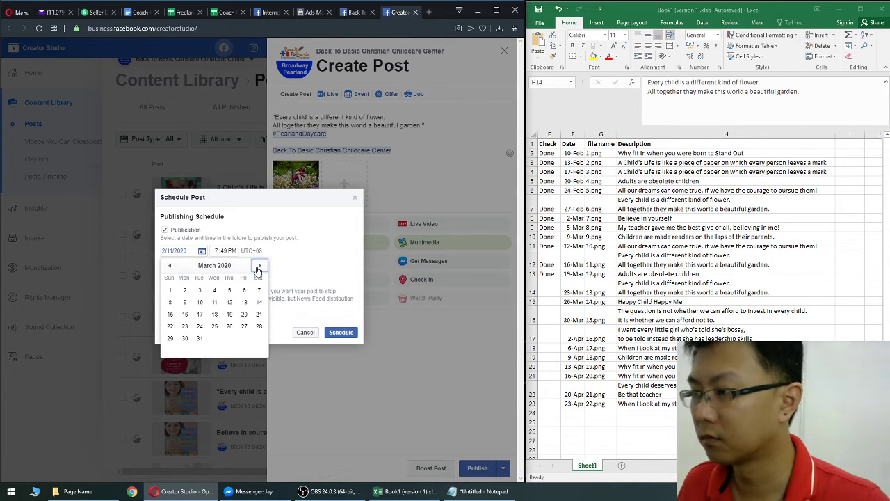
left_click(184, 326)
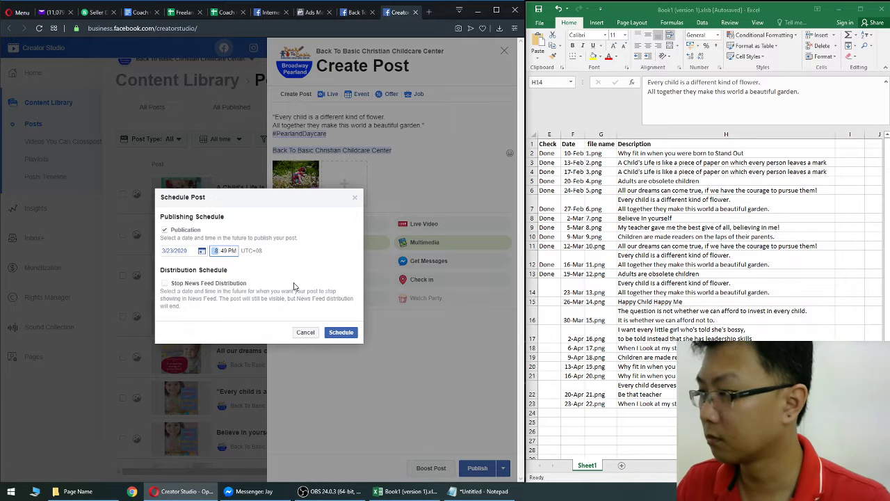
left_click(340, 332)
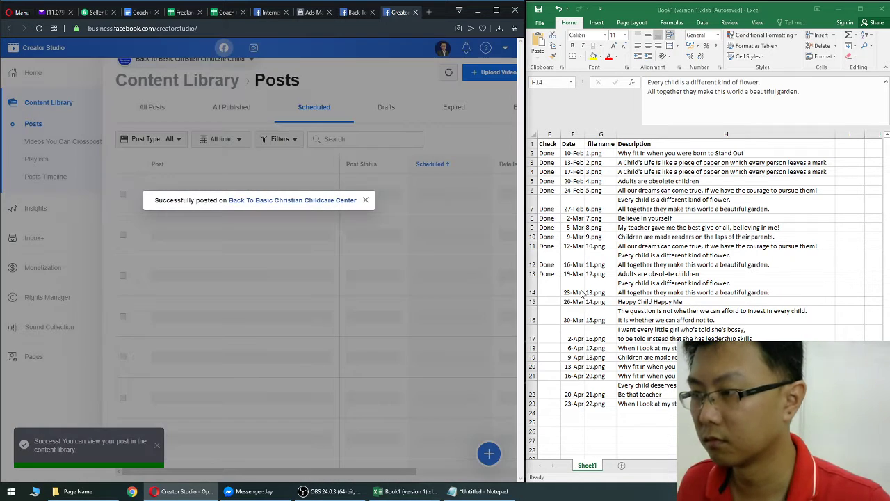
- Mark the 13.png row as Done in E14 of the Excel calendar by copying E13
left_click(567, 283)
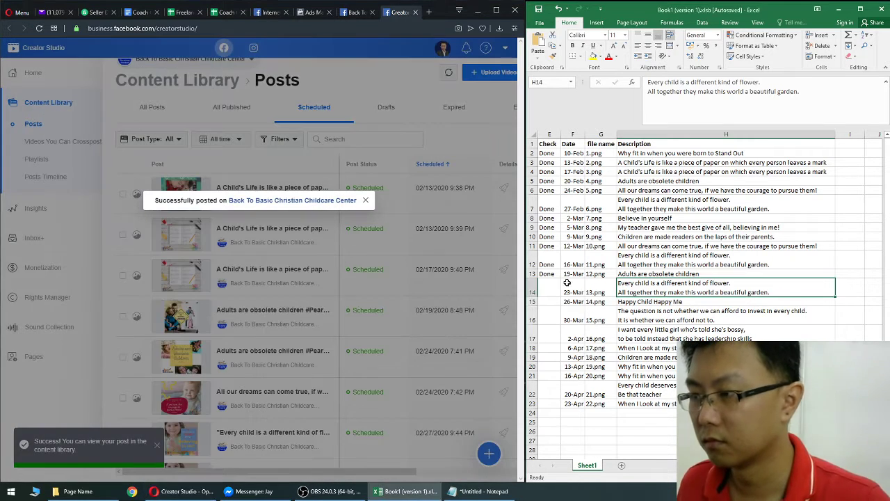
left_click(549, 273)
key("ctrl+c")
left_click(549, 288)
key("ctrl+v")
- Create a new post with the text "Happy Child Happy Me" copied from H15 of the Excel calendar
left_click(629, 302)
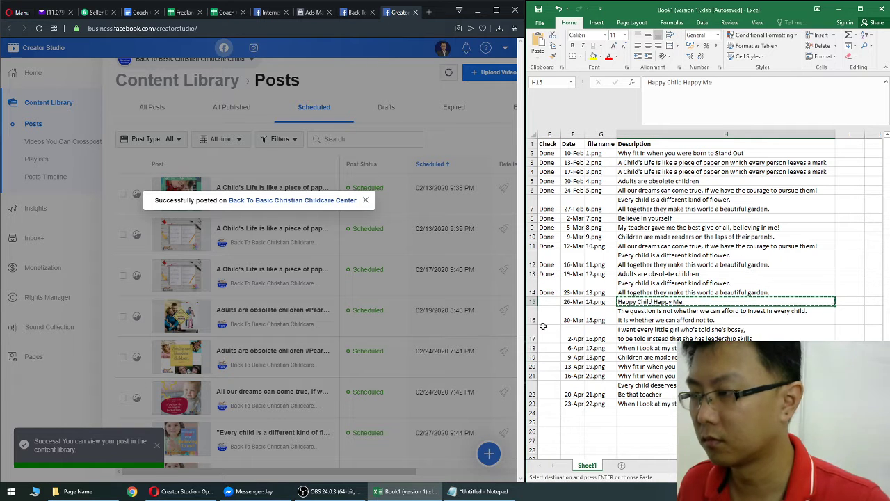
left_click(487, 452)
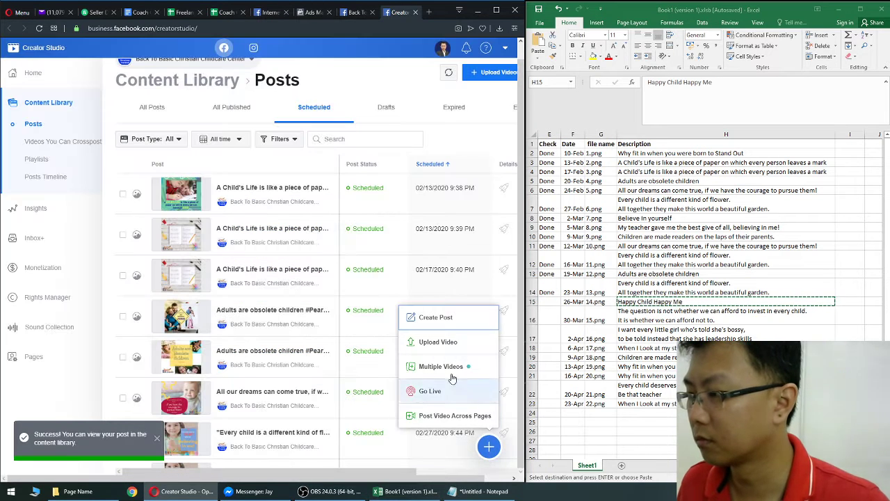
left_click(433, 320)
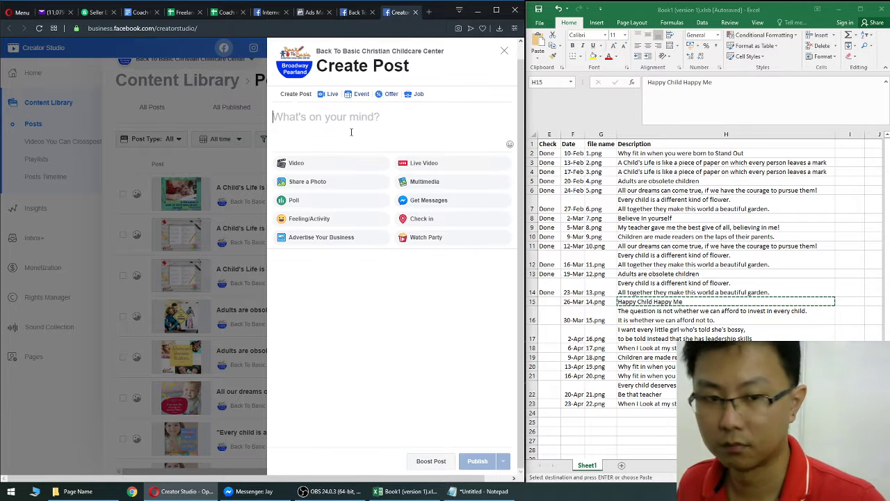
key("ctrl+v")
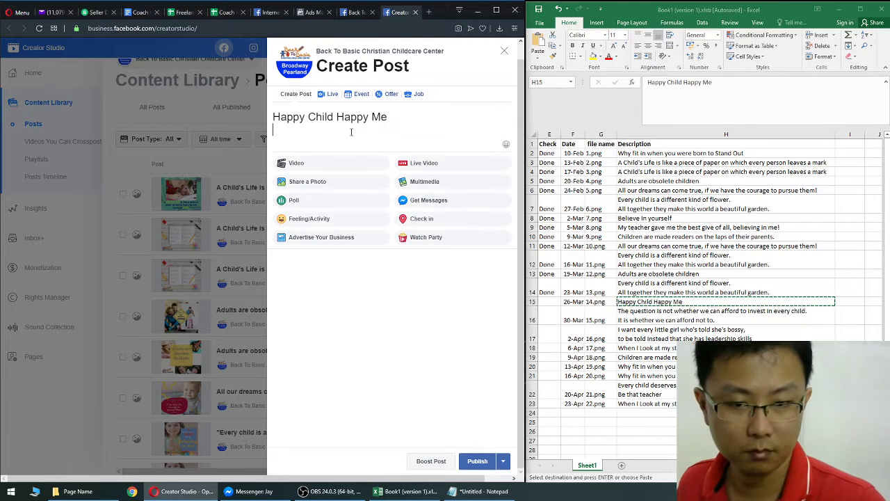
- Attach the image (14).png from the Page Name folder to the "Happy Child Happy Me" post
left_click(342, 182)
left_click(283, 242)
scroll(285, 357, "down", 5)
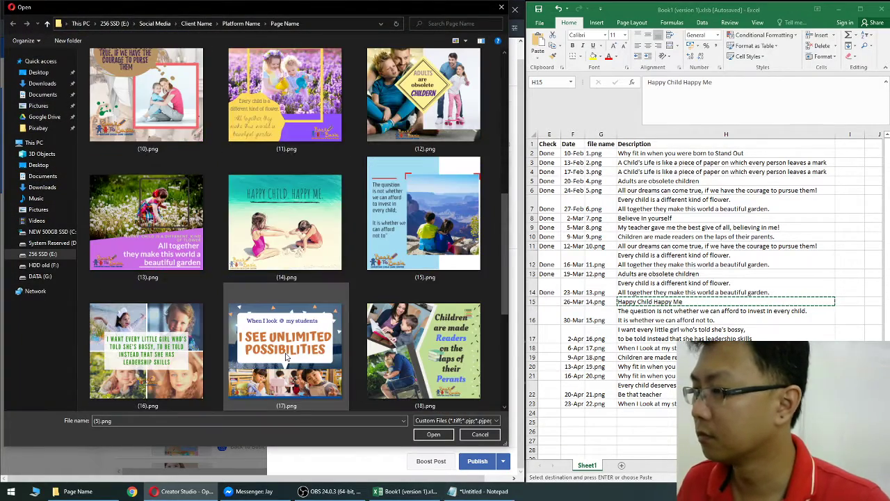
double_click(288, 337)
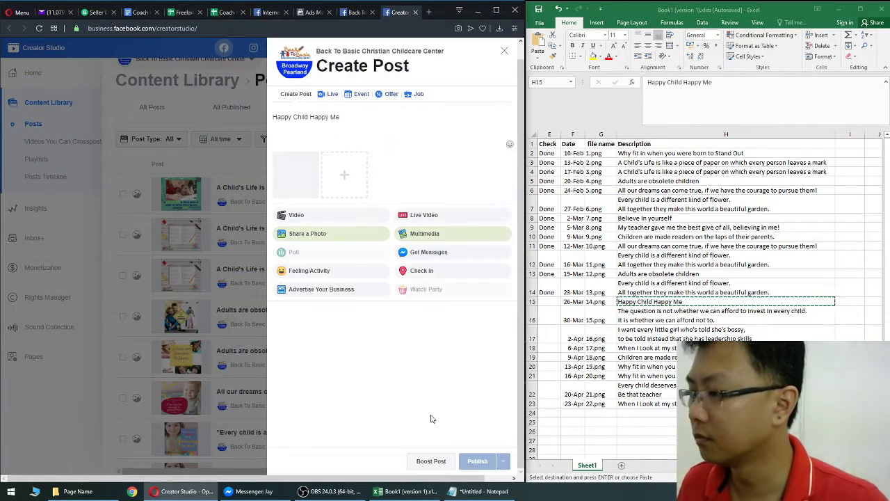
- Append #PearlandDaycare from Notepad to the "Happy Child Happy Me" post and tag the Back To Basic Christian Childcare Center page
key("alt+Tab")
key("ctrl+c")
key("alt+Tab")
key("ctrl+v")
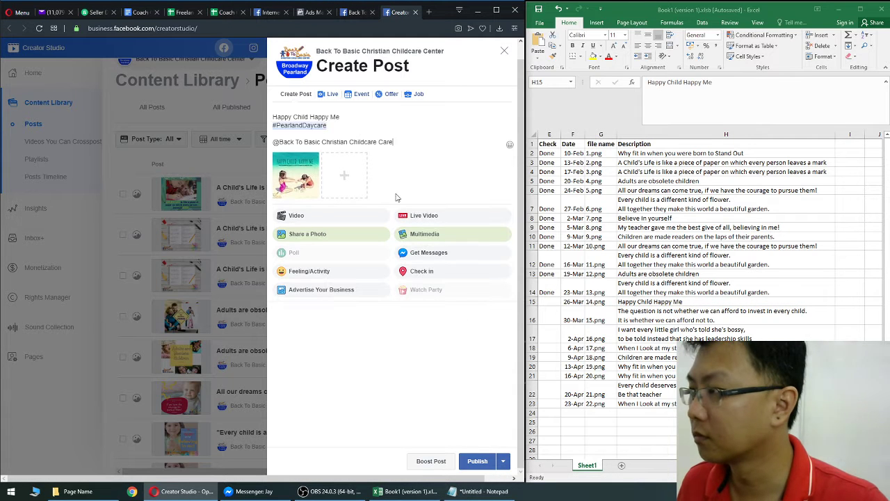
left_click(347, 168)
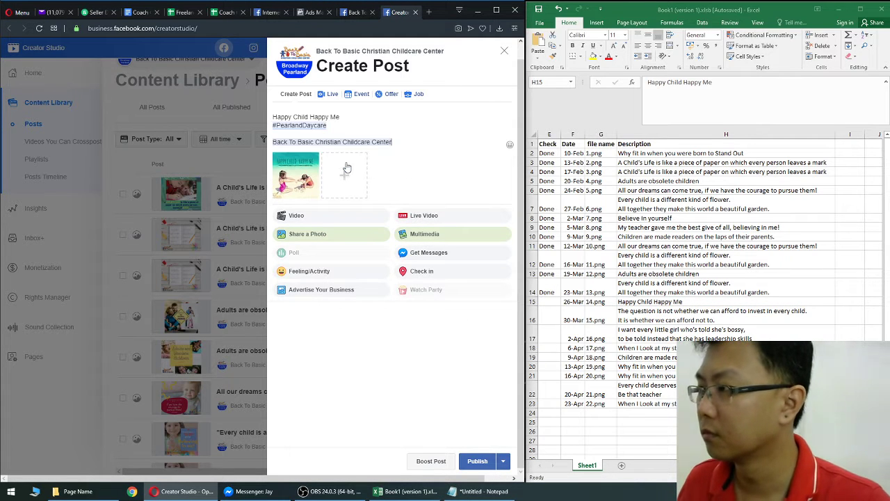
- Schedule the "Happy Child Happy Me" post for 3/26/2020 at 8:49 PM
left_click(503, 461)
left_click(496, 418)
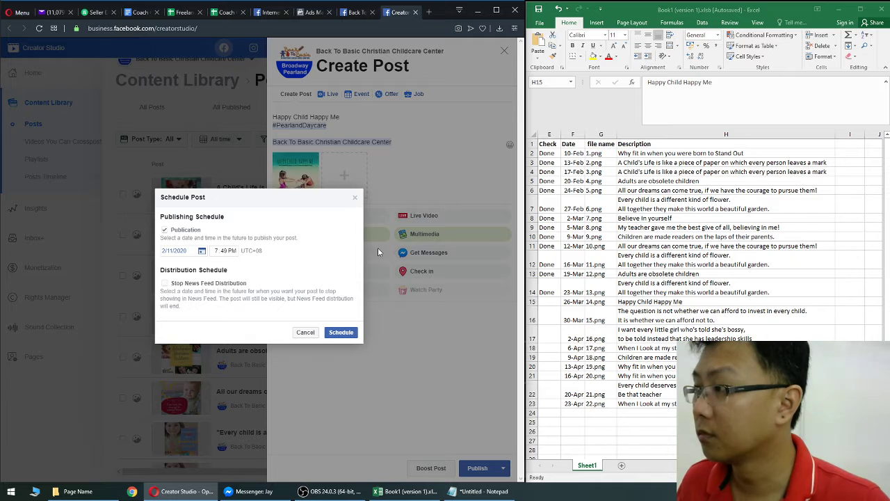
left_click(200, 251)
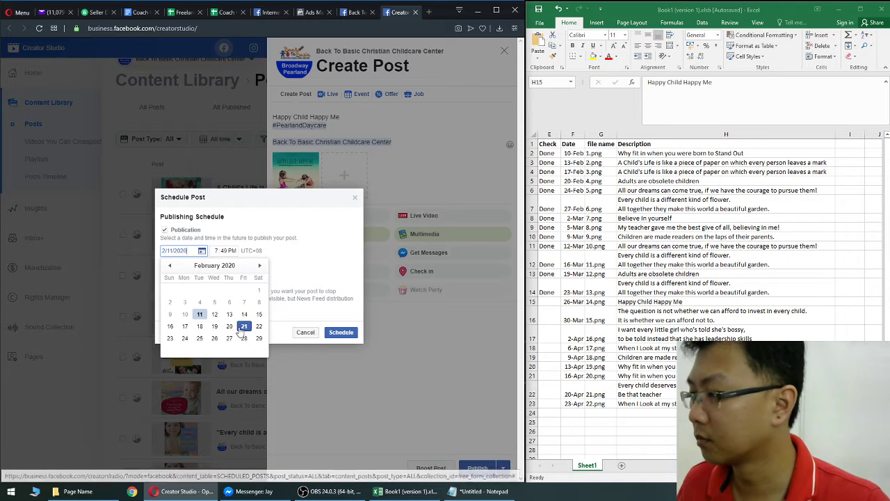
left_click(260, 265)
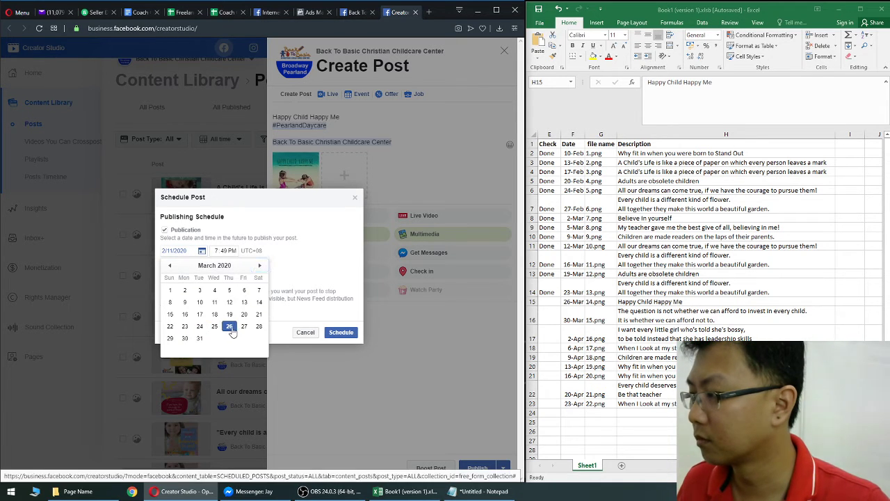
left_click(229, 326)
left_click(216, 251)
type("8")
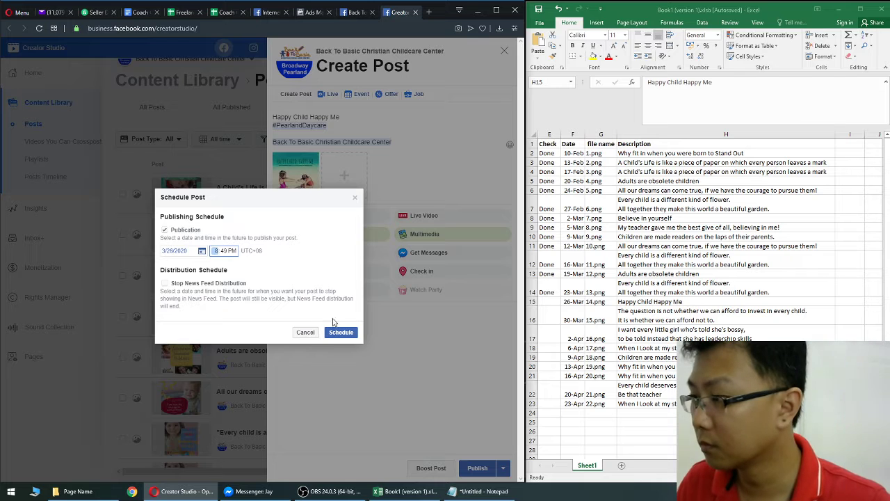
left_click(341, 332)
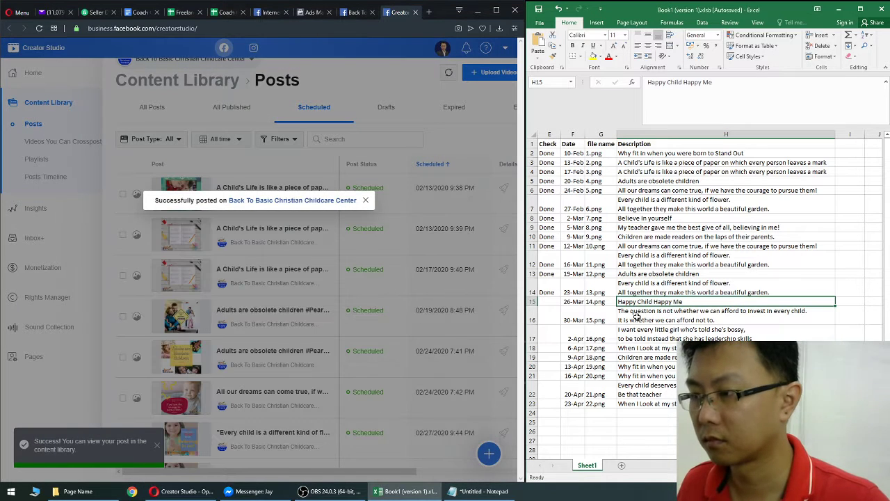
- Mark the 14.png row as Done in E15 of the Excel calendar by filling down from E14
left_click(555, 293)
left_click_drag(556, 300, 557, 306)
- Create a new post with the "The question is not whether we can afford to invest in every child" quote copied from H16
left_click(667, 315)
key("ctrl+c")
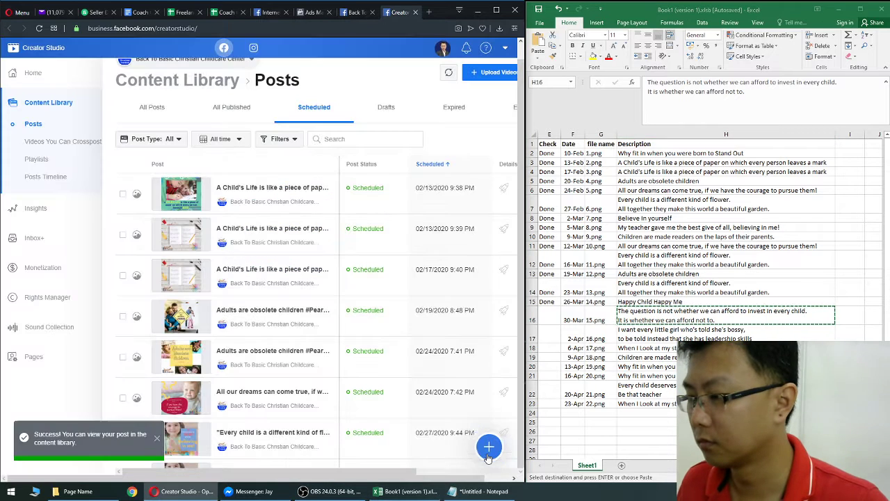
left_click(489, 452)
left_click(436, 318)
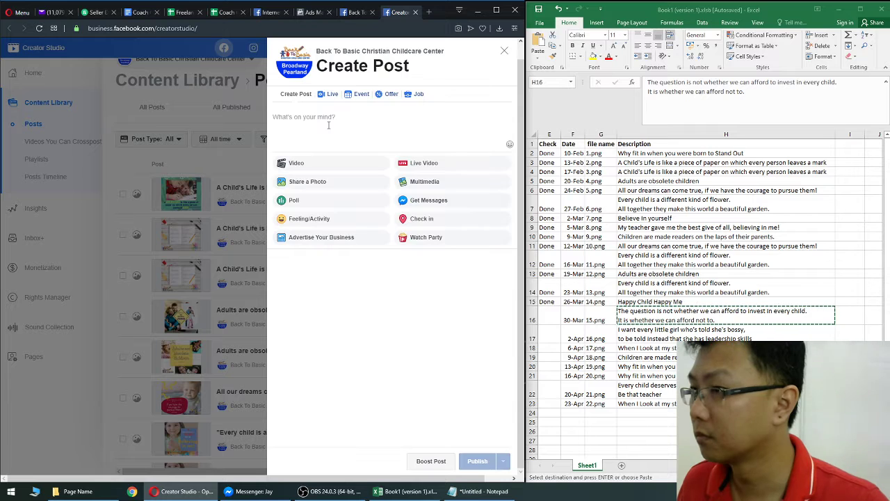
key("ctrl+v")
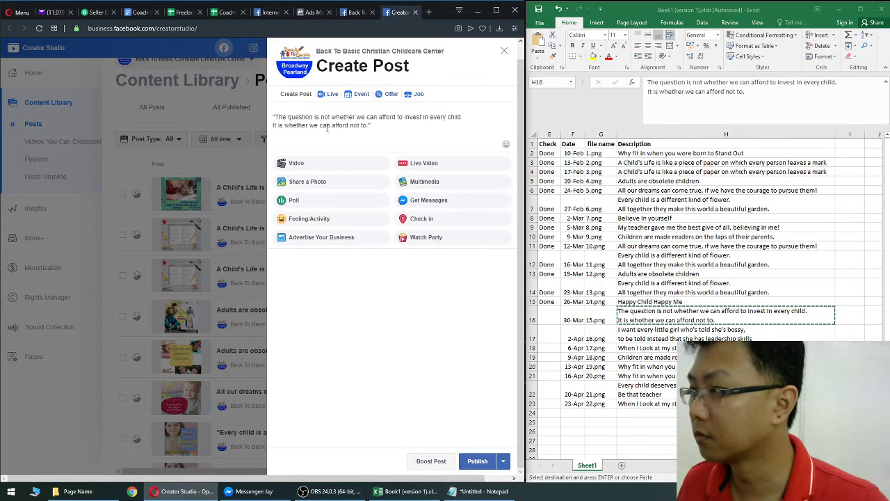
- Append #PearlandDaycare from Notepad to the "invest in every child" post and tag the Back To Basic Christian Childcare Center page
left_click(480, 491)
key("ctrl+c")
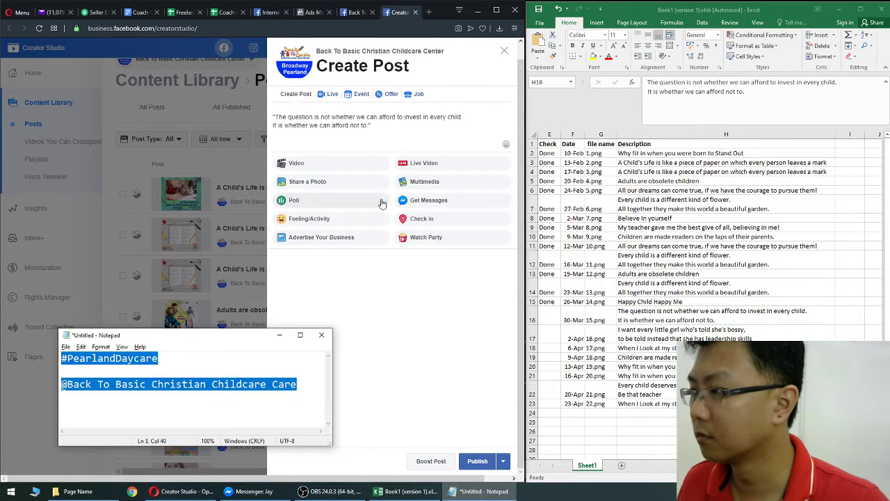
left_click(334, 126)
key("ctrl+v")
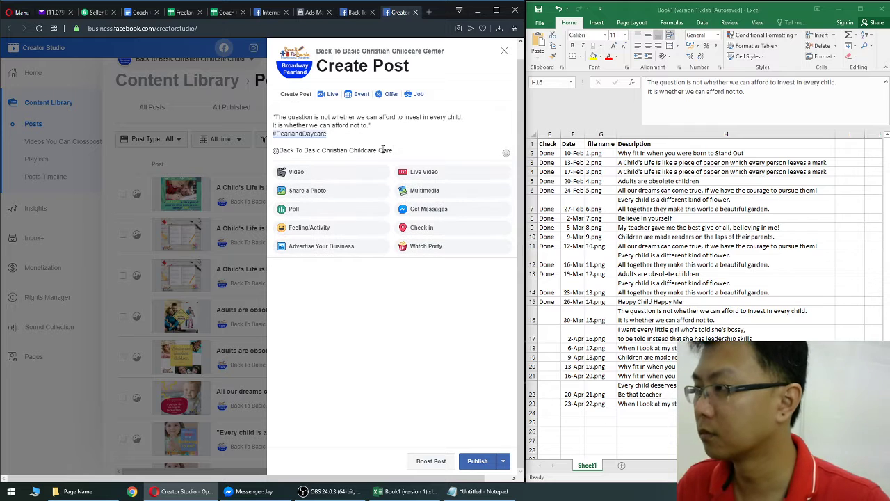
left_click(338, 165)
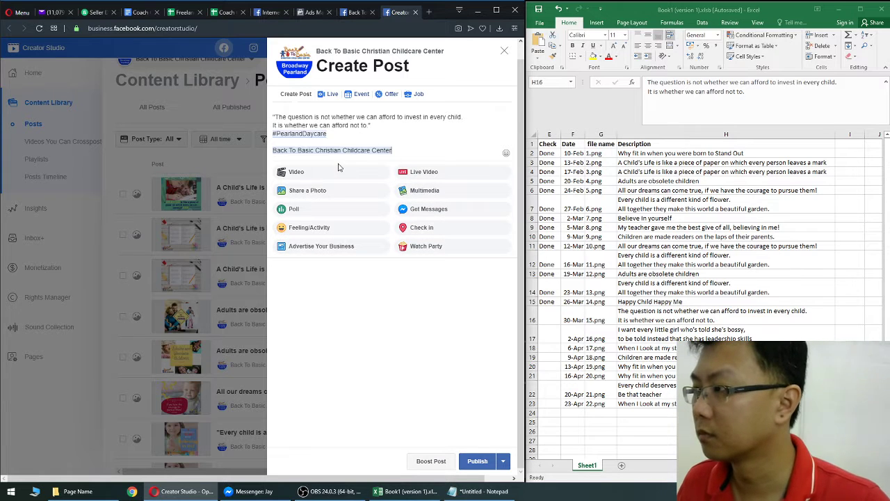
- Attach the image (15).png from the Page Name folder to the "invest in every child" post
left_click(304, 196)
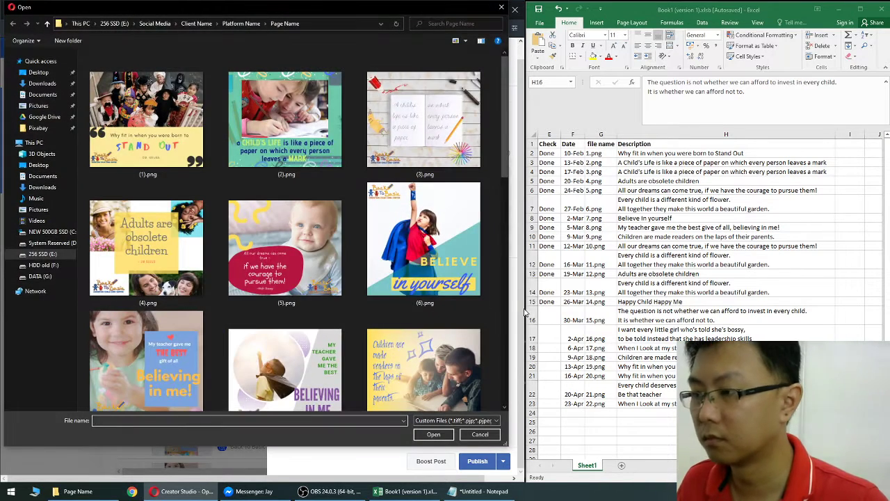
left_click(424, 368)
scroll(423, 348, "down", 5)
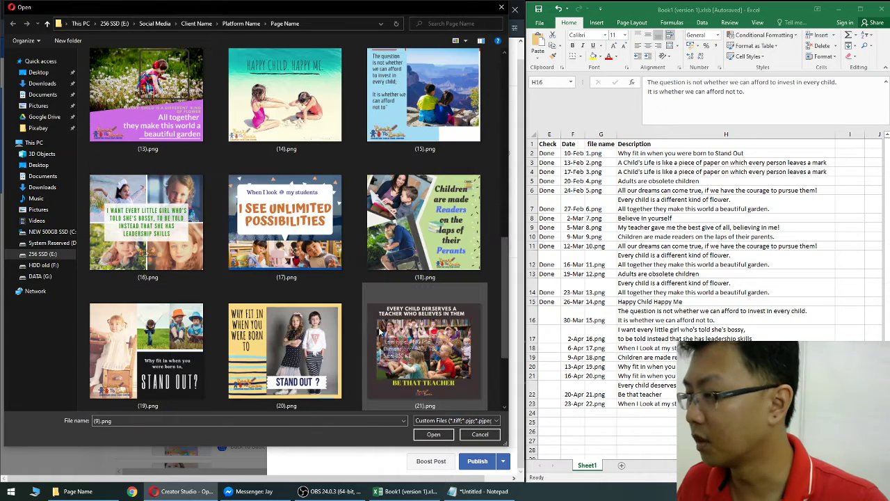
double_click(392, 115)
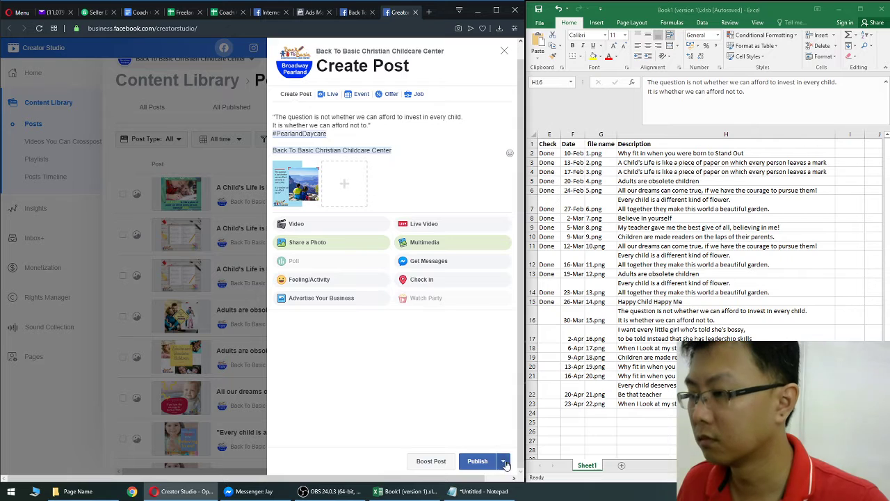
left_click(503, 460)
left_click(501, 430)
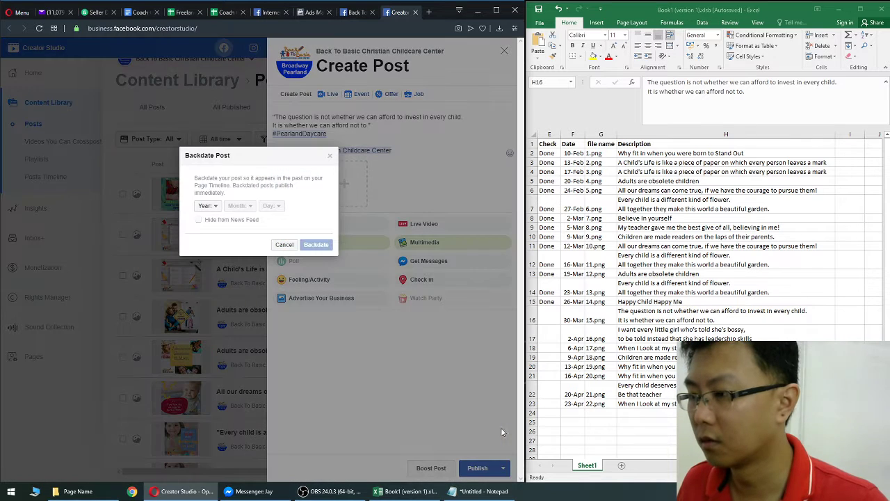
left_click(284, 244)
- Schedule the "invest in every child" post for 3/30/2020
left_click(504, 467)
left_click(489, 419)
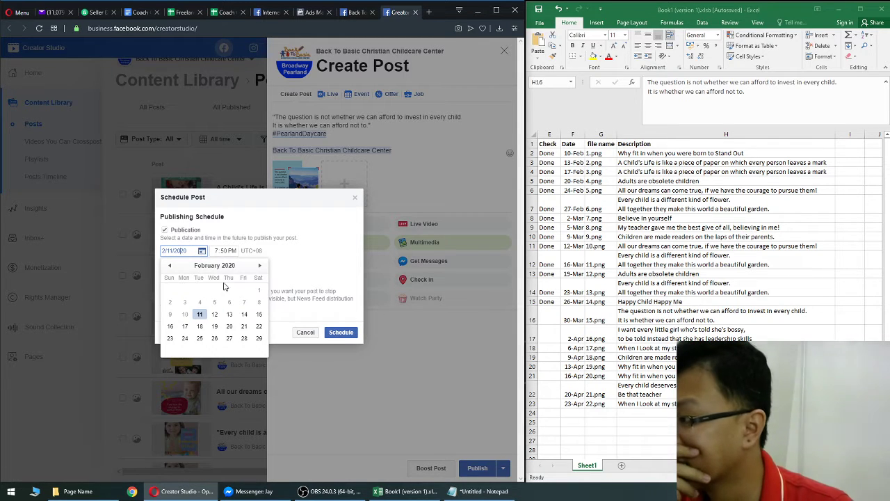
left_click(259, 265)
left_click(185, 338)
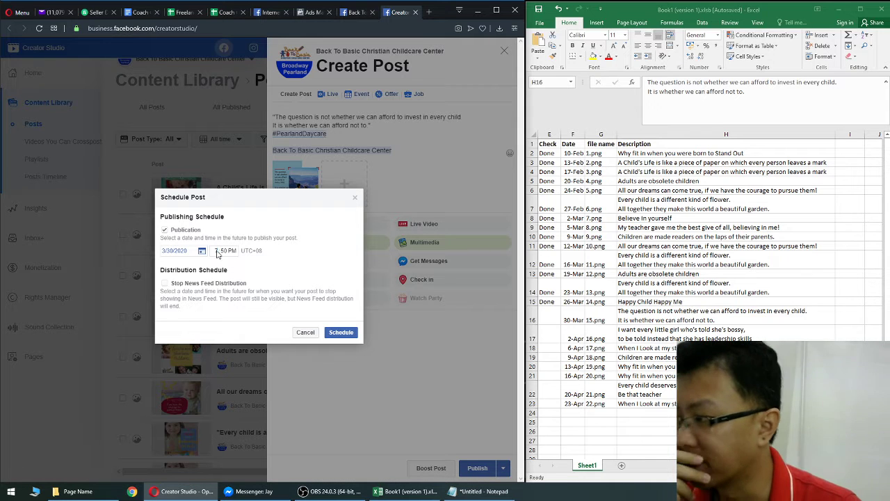
left_click(341, 332)
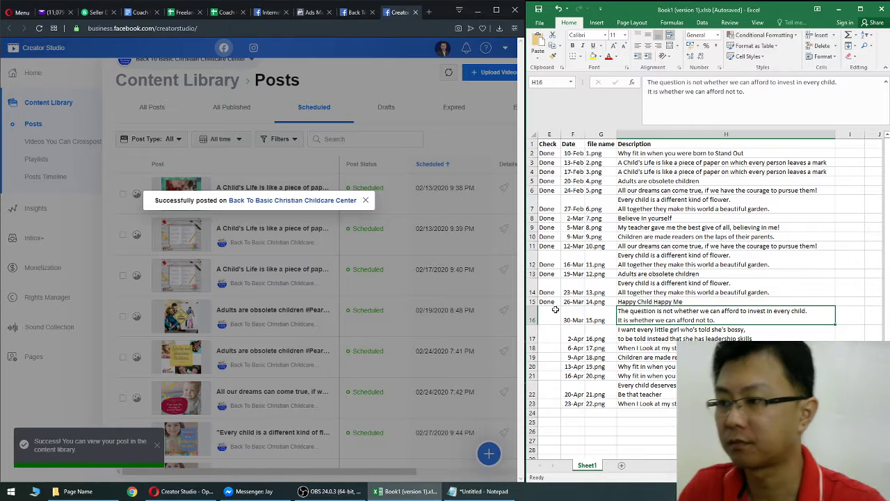
- Mark the 15.png row as Done in E16 of the Excel calendar by copying E15
left_click(550, 302)
key("ctrl+c")
left_click(552, 316)
key("ctrl+v")
- Create a new post with the "I want every little girl who's told she's bossy" quote copied from H17 of the Excel calendar
left_click(643, 338)
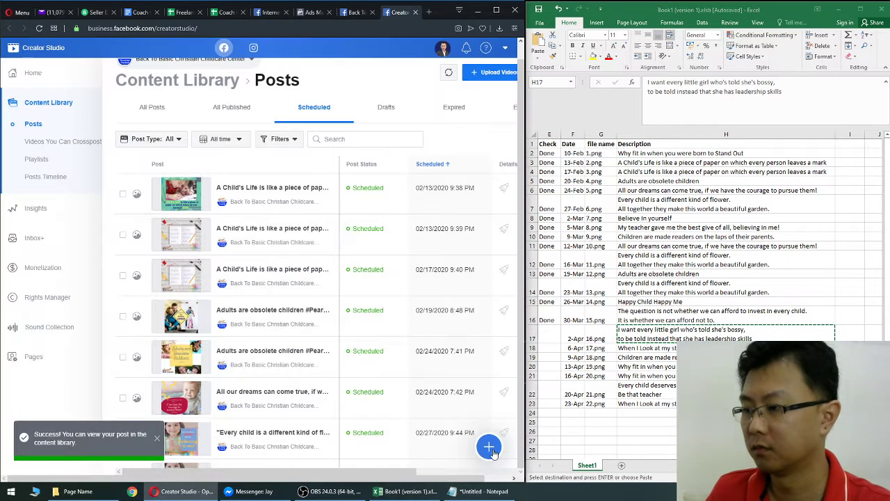
left_click(490, 453)
left_click(421, 313)
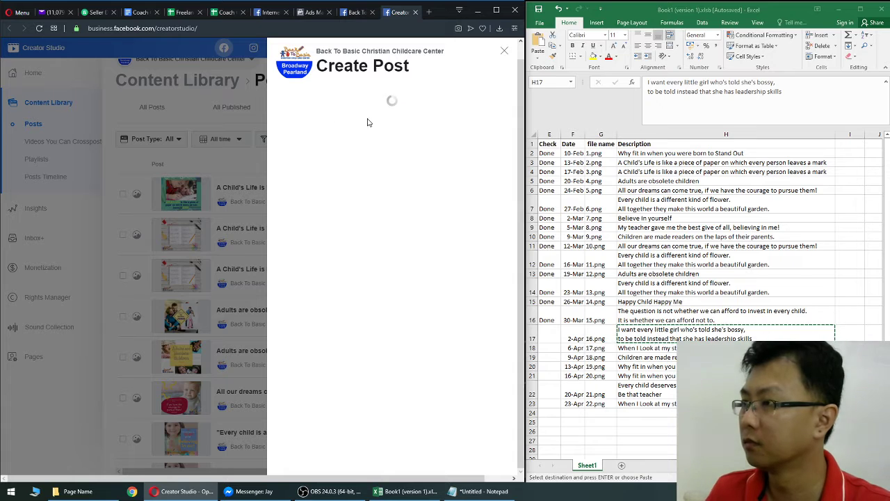
key("ctrl+v")
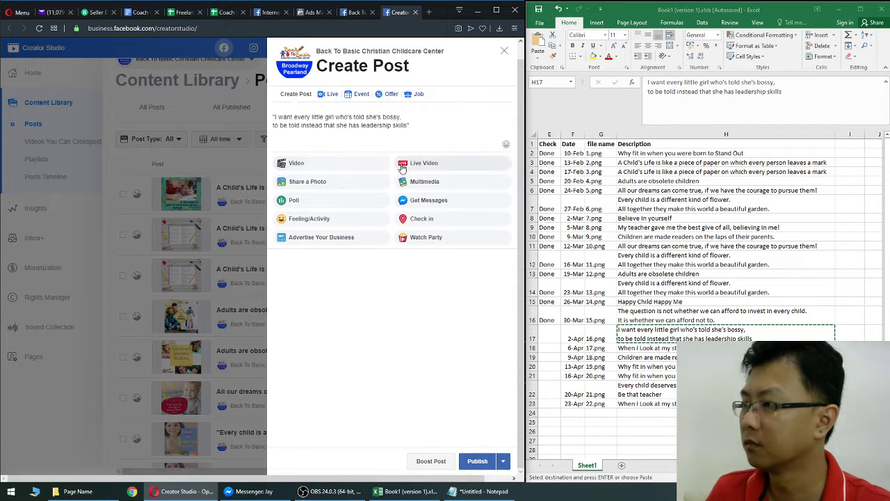
- Attach the image (16).png from the Page Name folder to the leadership skills quote post
left_click(321, 182)
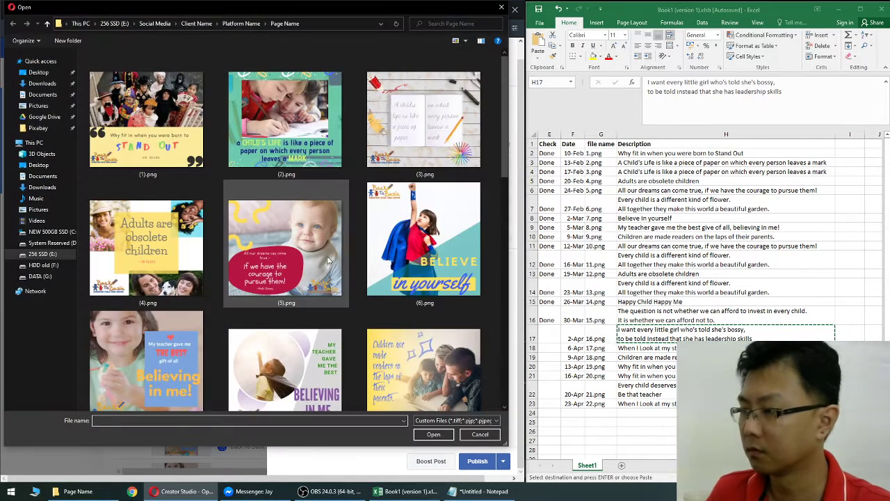
scroll(328, 260, "down", 6)
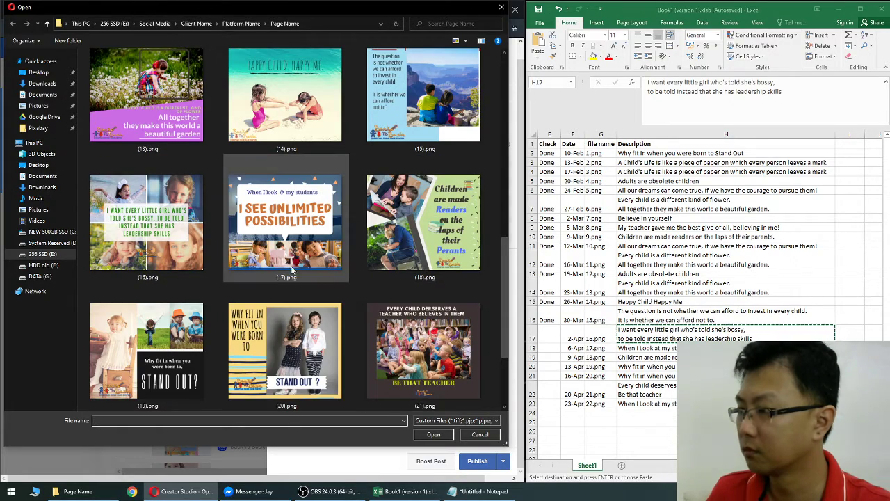
double_click(151, 240)
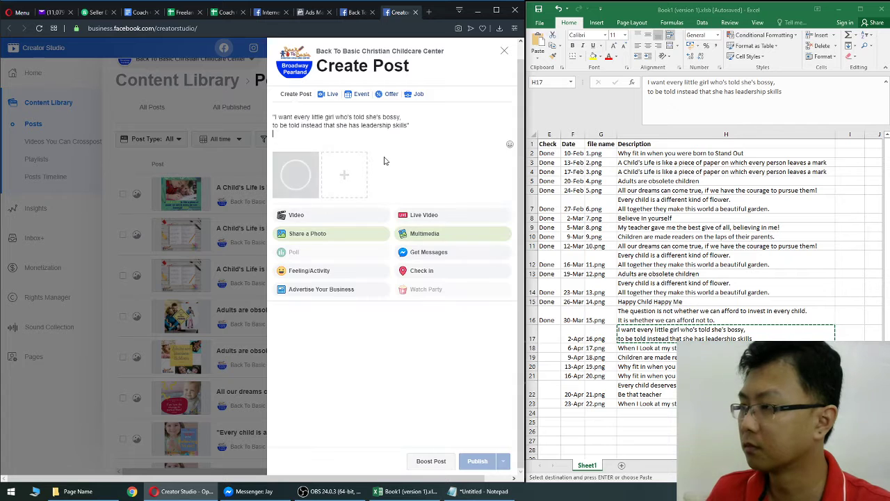
- Add the #PearlandDaycare hashtag from the Notepad note and tag the Back To Basic Christian Childcare Center page below the leadership skills quote
key("ctrl+v")
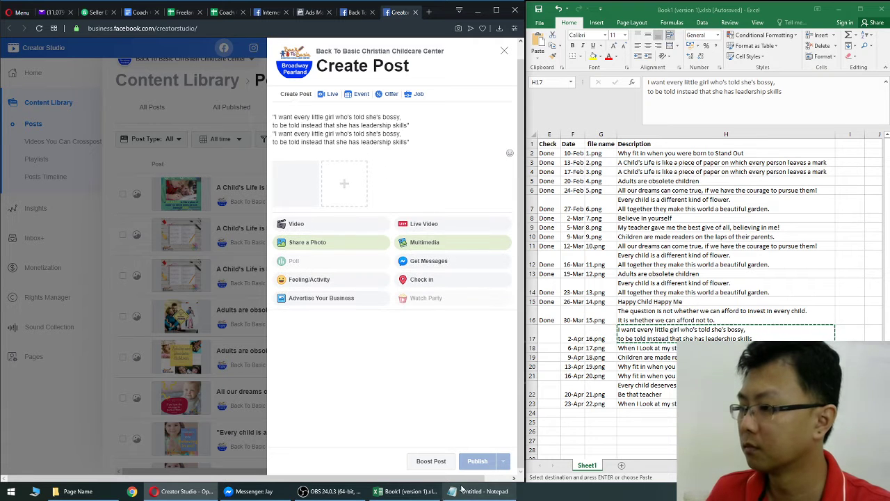
key("ctrl+z")
key("alt+Tab")
key("alt+Tab")
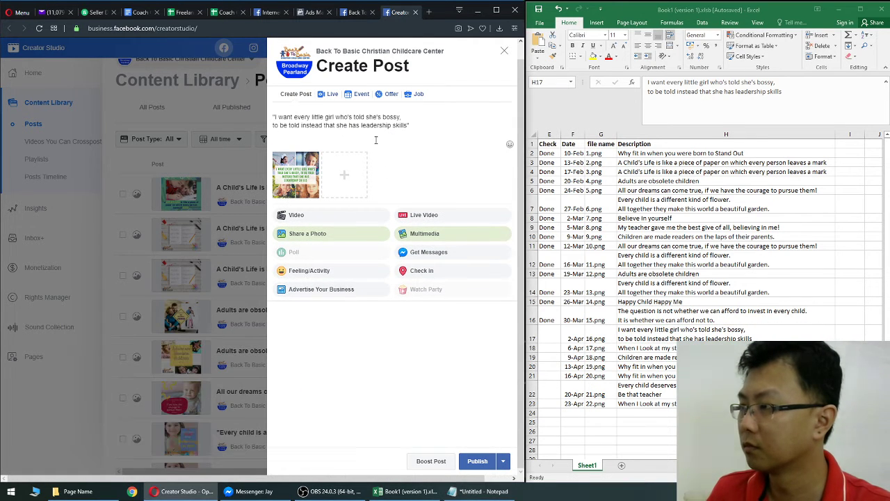
key("ctrl+v")
key("BackSpace")
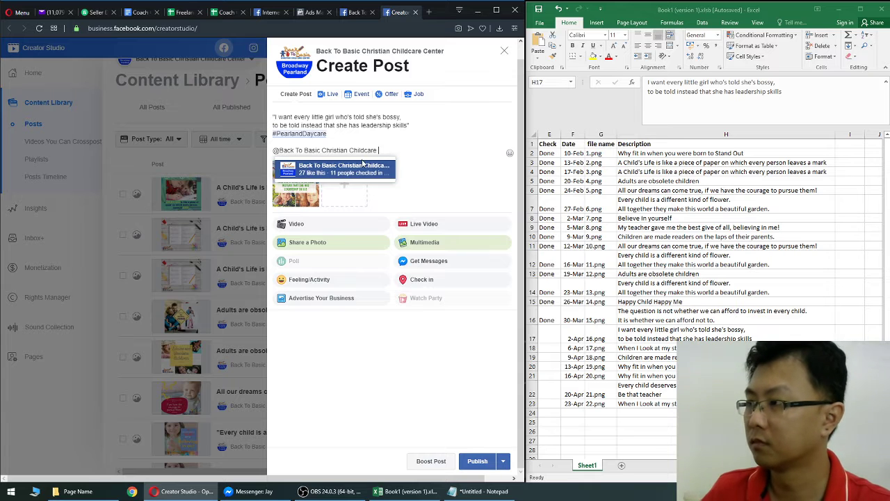
key("Escape")
left_click(387, 155)
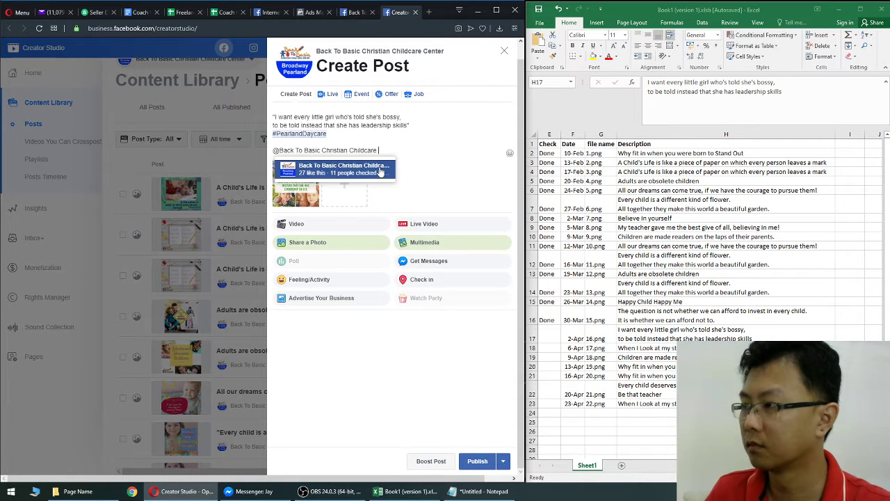
left_click(380, 173)
- Schedule the leadership skills quote post for 4/2/2020
left_click(502, 461)
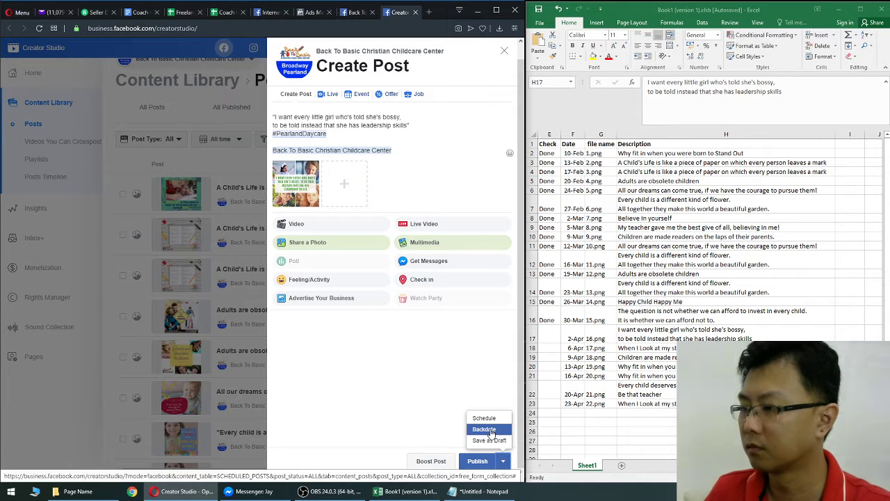
left_click(484, 418)
left_click(186, 251)
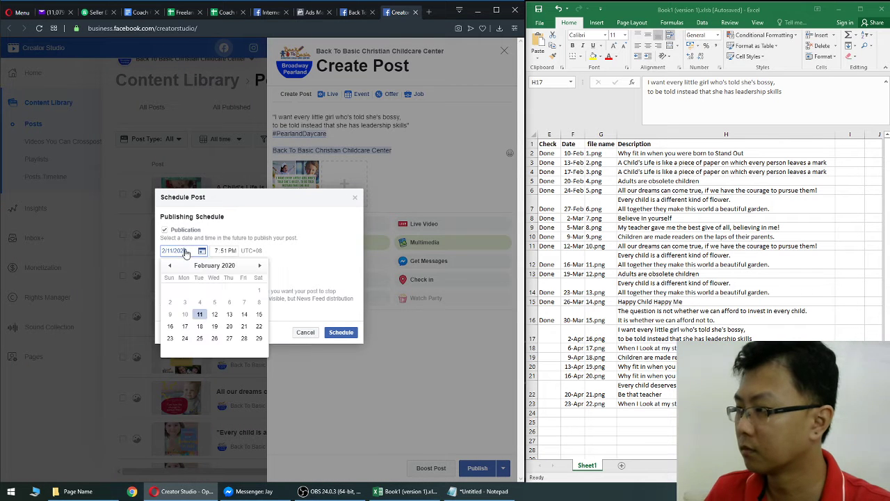
left_click(262, 267)
left_click(262, 267)
left_click(228, 290)
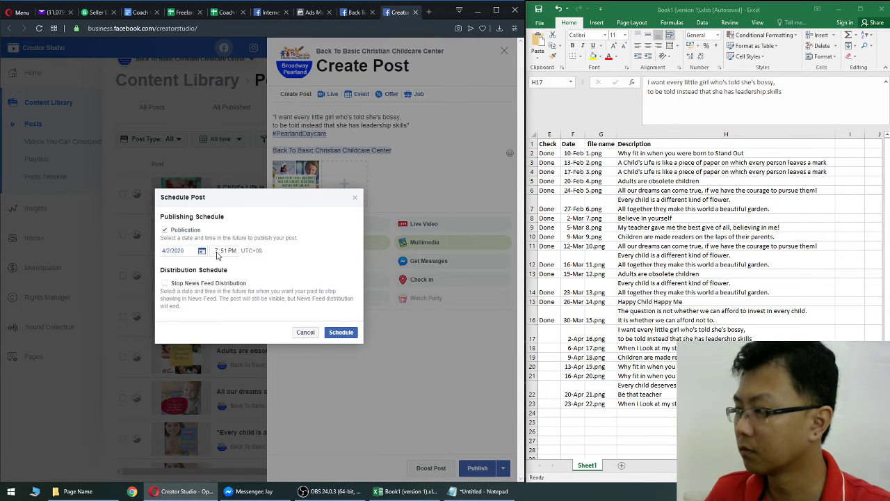
left_click(352, 332)
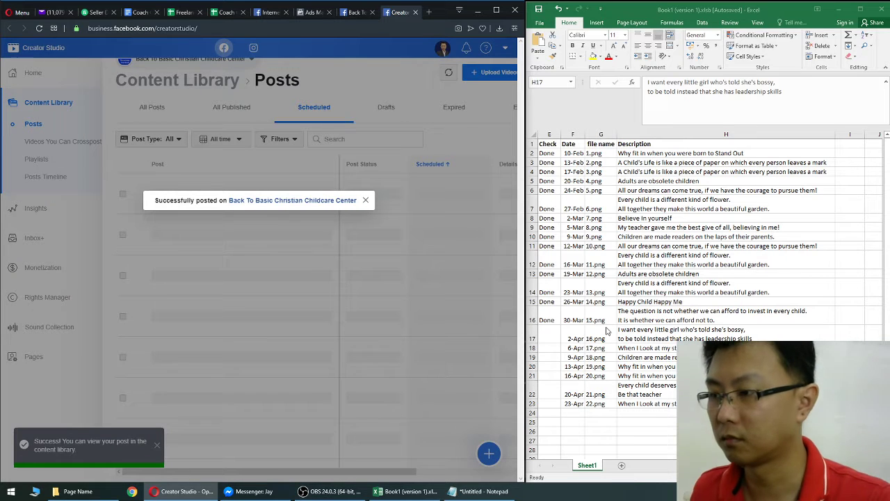
- Mark the 16.png row as Done in E17 of the Excel calendar
left_click(603, 336)
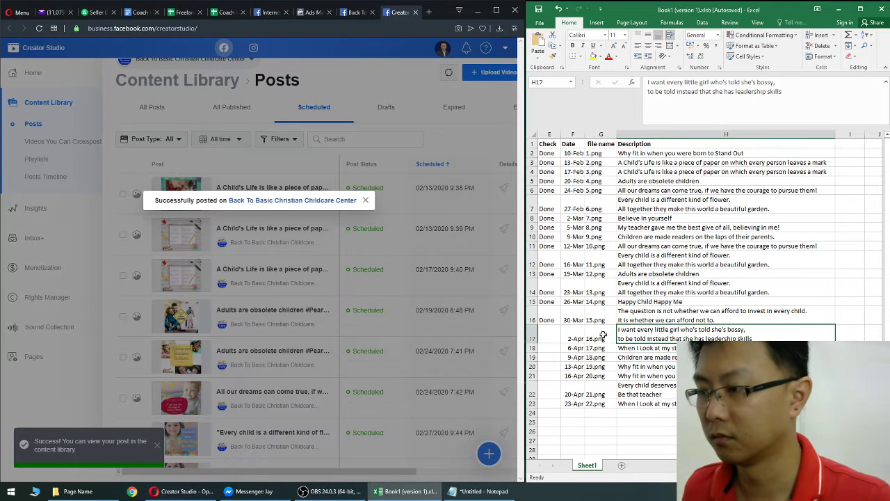
left_click(549, 336)
type("Done")
key("Return")
- Create a new post with the "When I Look at my students, I see unlimited possibilities" text copied from H18 of the Excel calendar
key("Right")
key("Right")
key("Right")
key("ctrl+c")
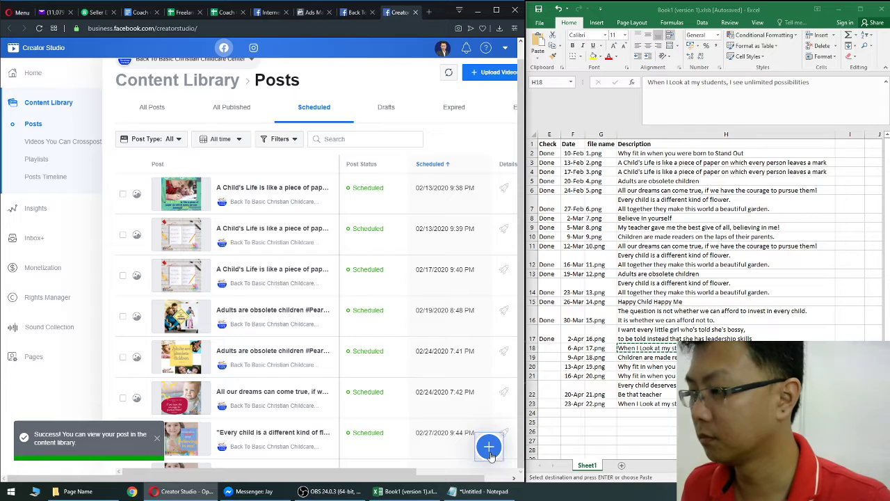
left_click(489, 452)
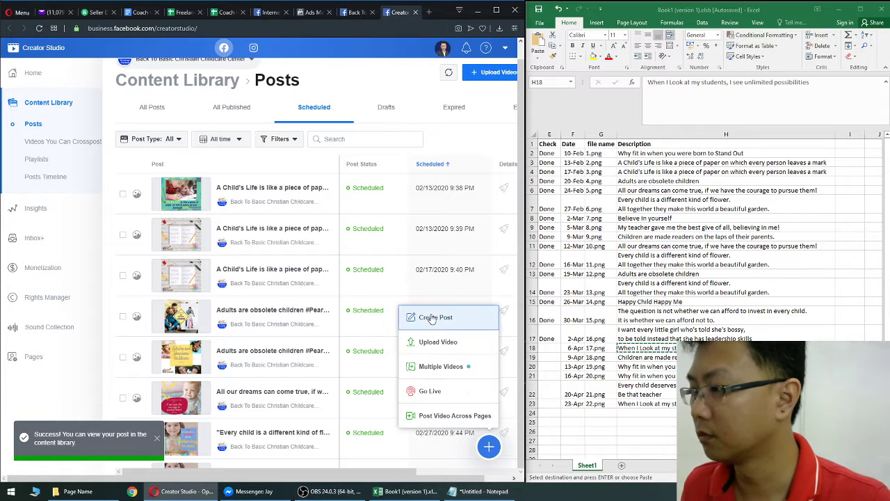
left_click(432, 318)
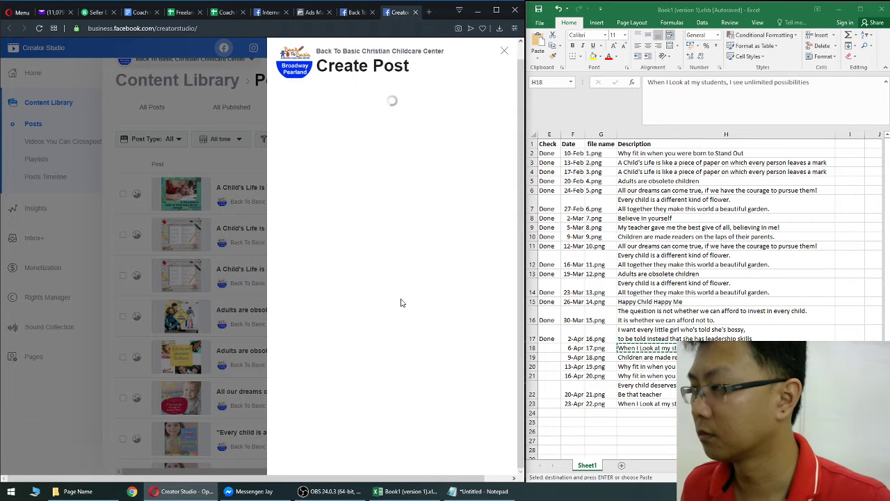
left_click(335, 125)
key("ctrl+v")
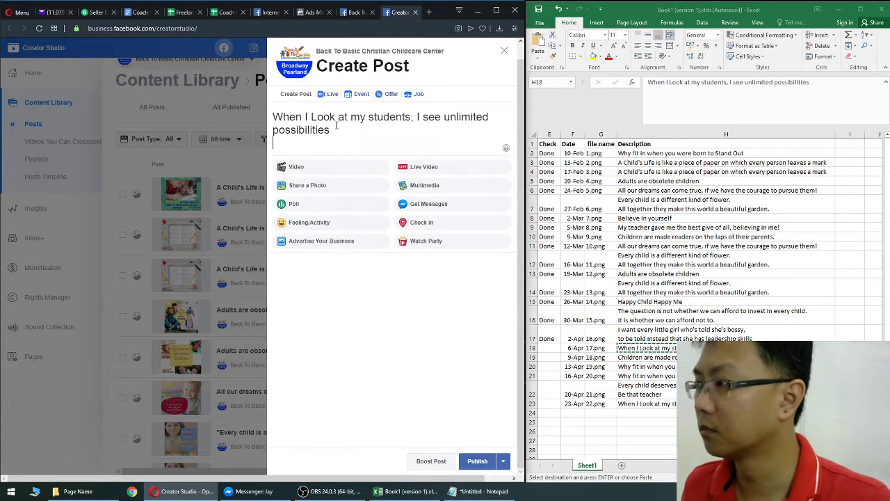
- Add #PearlandDaycare copied from the Notepad note and the Back To Basic Christian Childcare Center page tag to the unlimited possibilities post
left_click(473, 491)
key("ctrl+c")
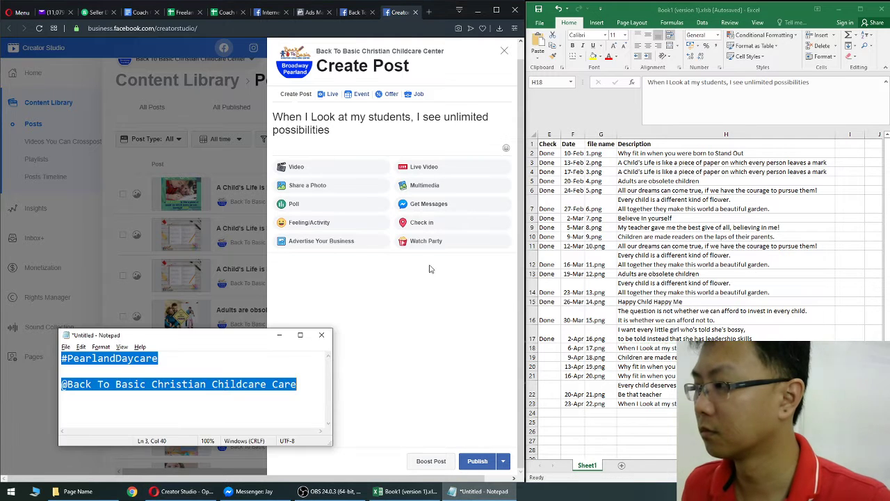
left_click(348, 137)
key("ctrl+v")
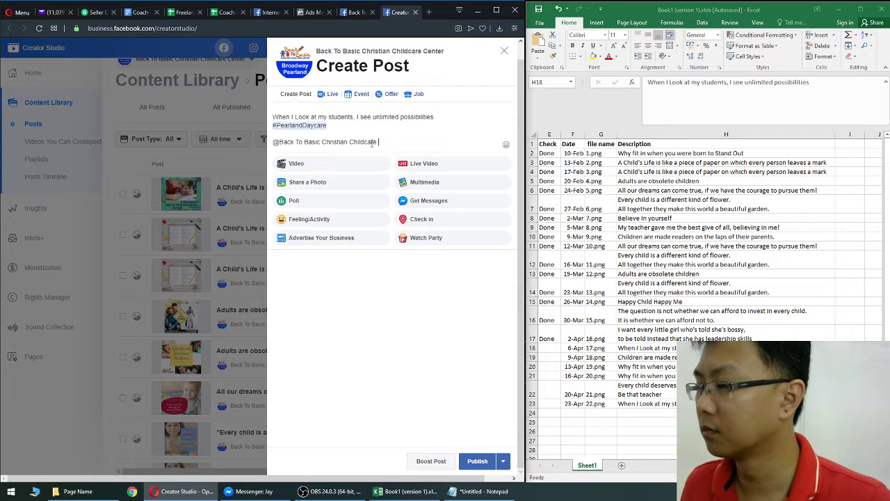
key("BackSpace")
left_click(344, 161)
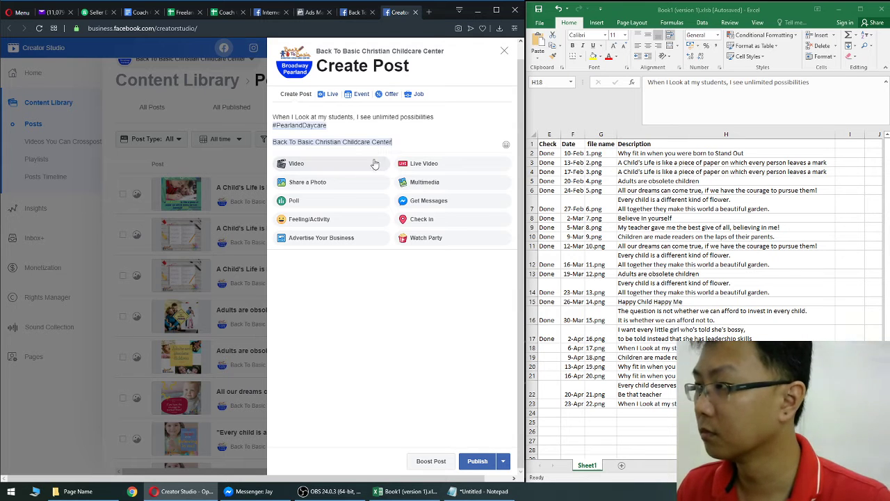
- Attach the image (17).png from the Page Name folder to the unlimited possibilities post
left_click(341, 185)
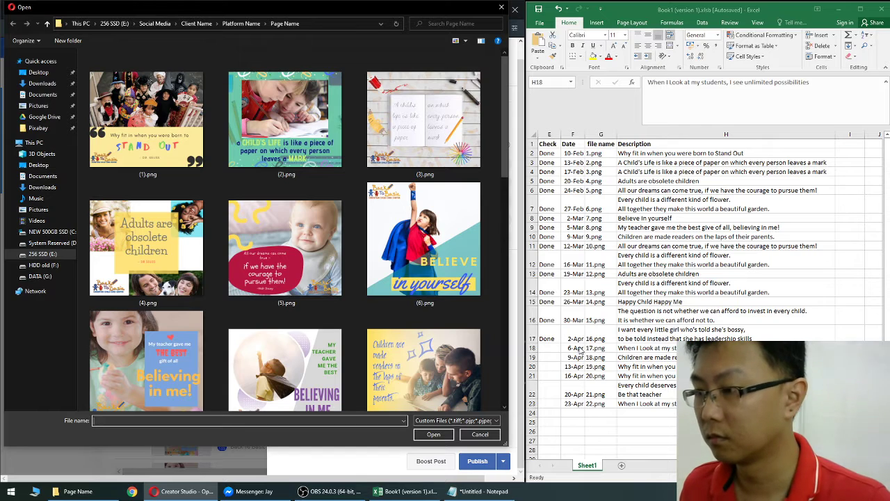
left_click(424, 244)
scroll(424, 244, "down", 5)
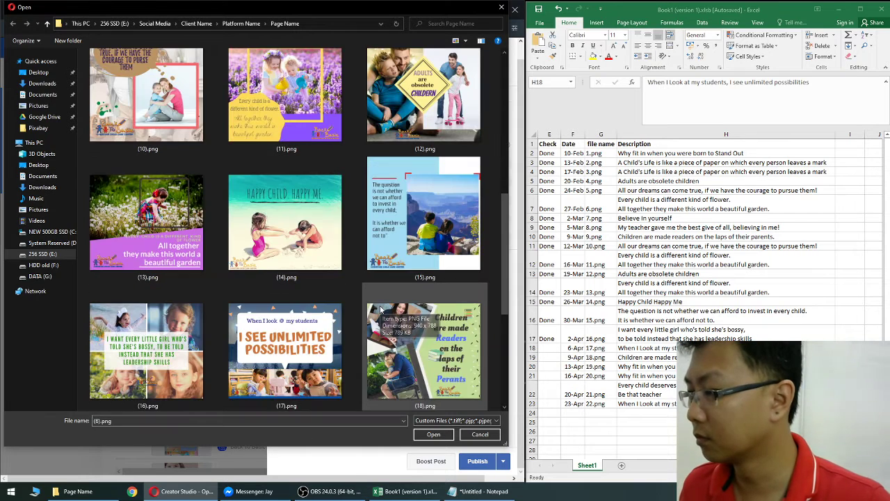
double_click(312, 348)
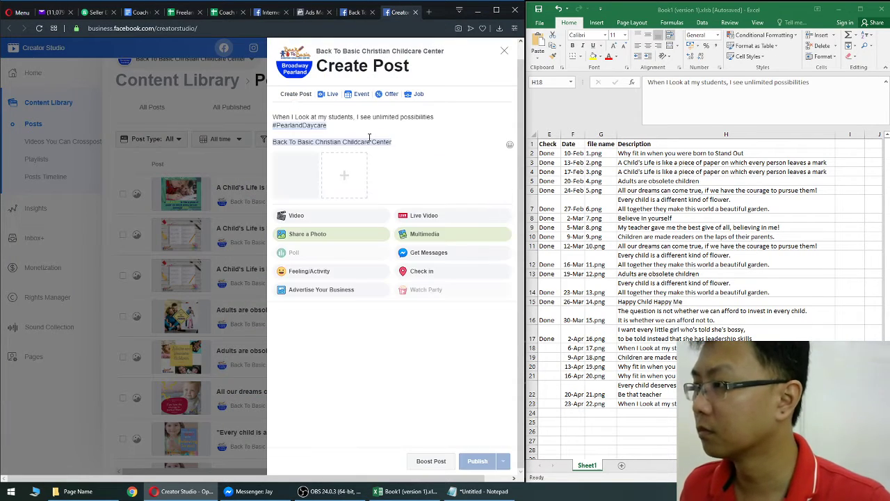
- Schedule the unlimited possibilities post for 4/6/2020
left_click(503, 460)
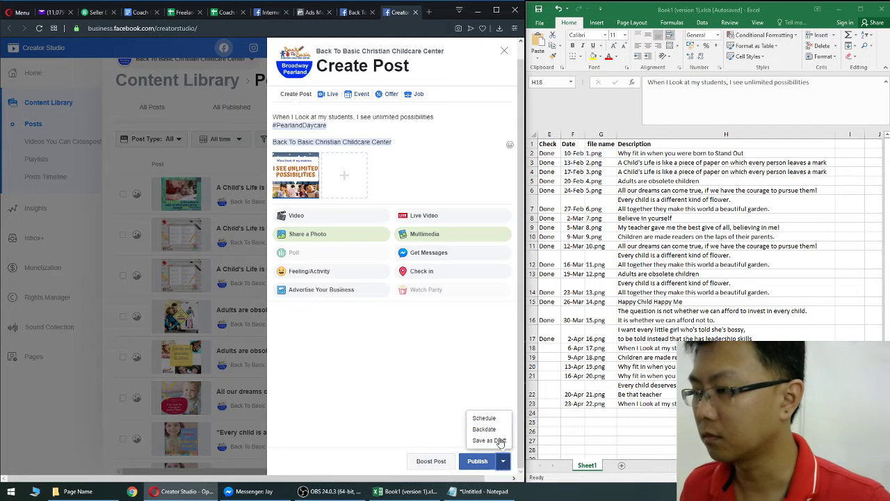
left_click(486, 421)
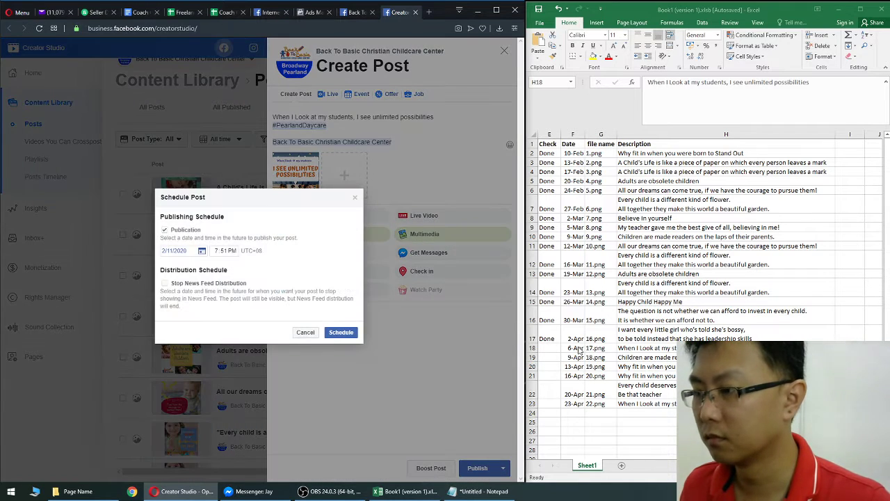
left_click(179, 250)
left_click(260, 265)
left_click(259, 265)
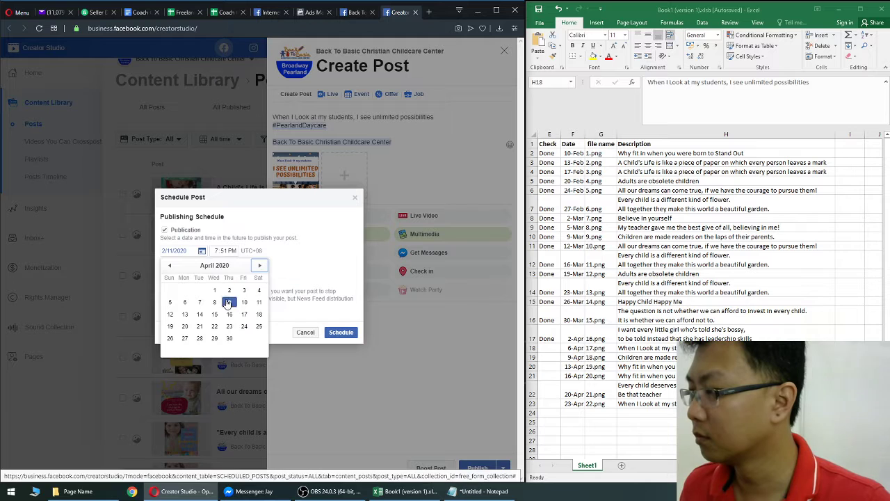
left_click(185, 302)
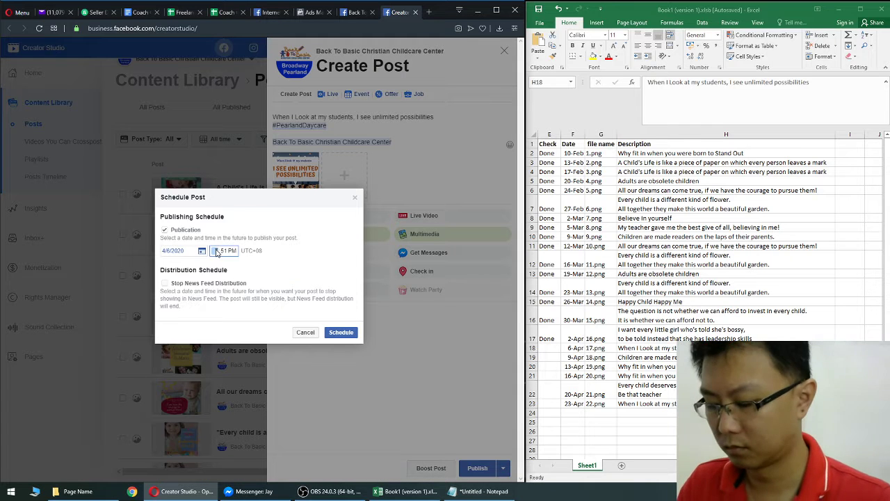
left_click(340, 332)
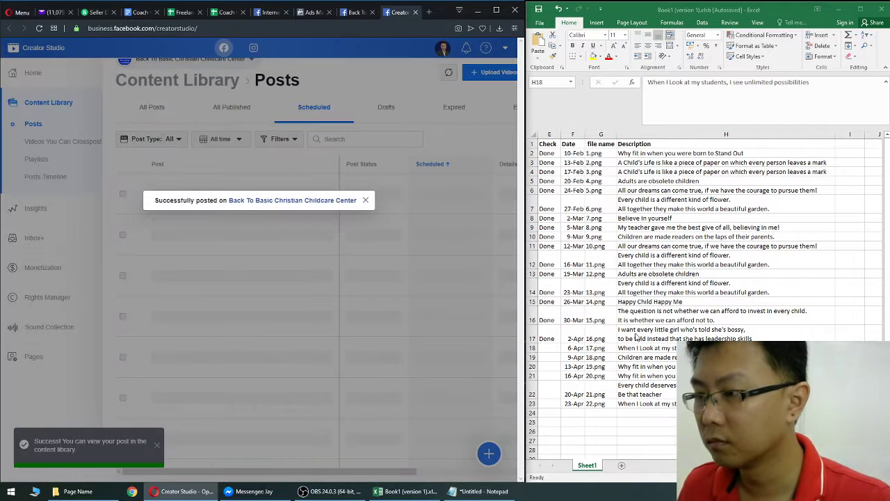
- Mark the 17.png row as Done in E18 of the Excel calendar by copying E17
left_click(546, 339)
key("ctrl+c")
left_click(547, 347)
key("ctrl+v")
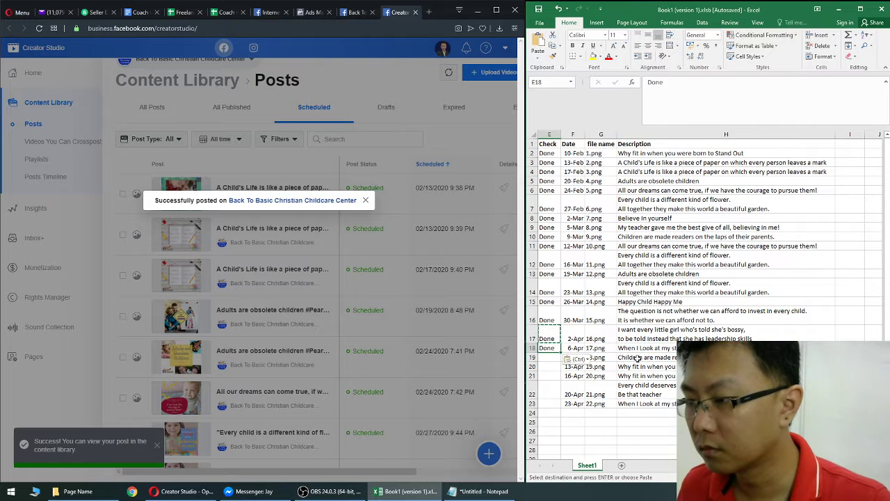
- Create a new post with the "Children are made readers on the laps of their parents." text copied from H19 of the Excel calendar
left_click(637, 358)
left_click(489, 453)
left_click(488, 446)
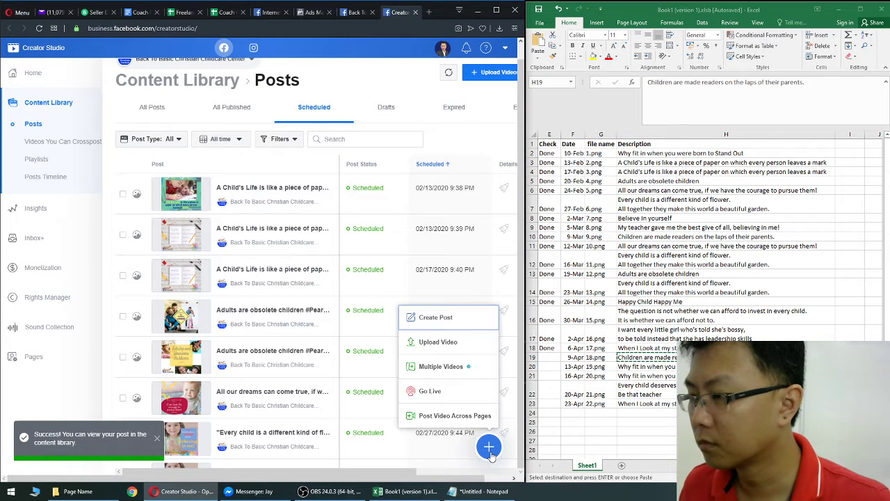
left_click(448, 318)
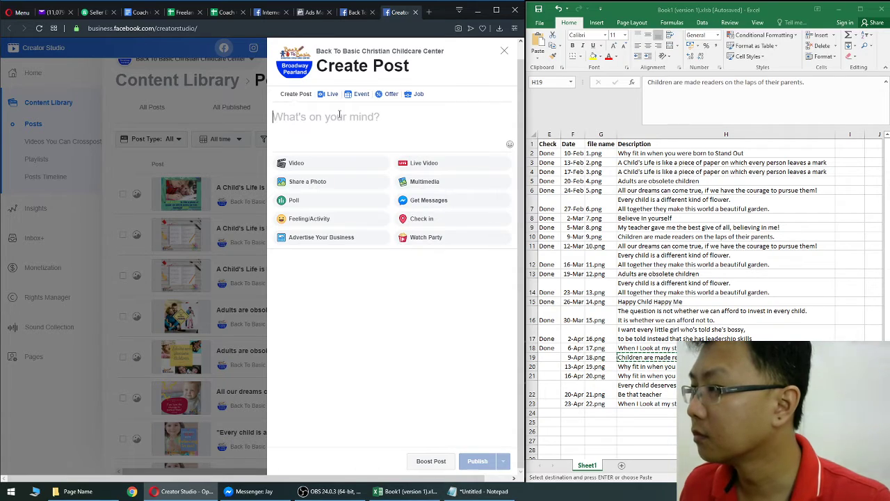
key("ctrl+v")
- Attach the image (18).png from the Page Name folder to the children readers post
left_click(324, 190)
scroll(338, 314, "down", 5)
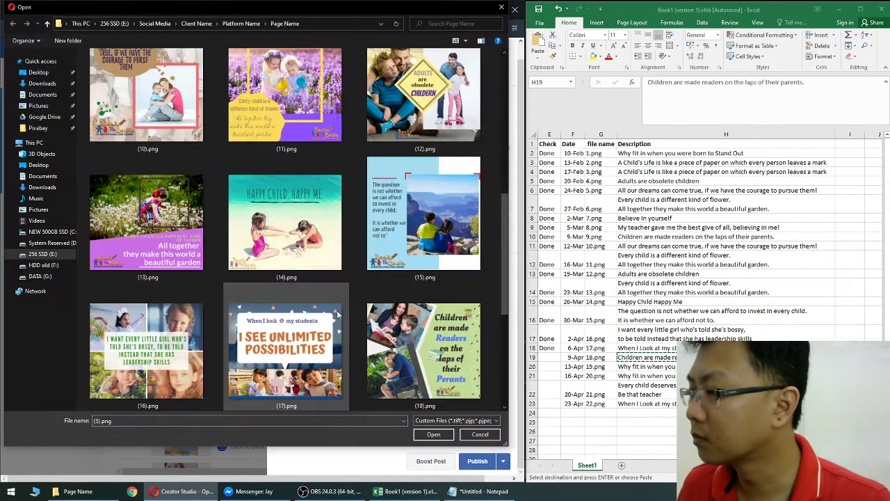
double_click(445, 361)
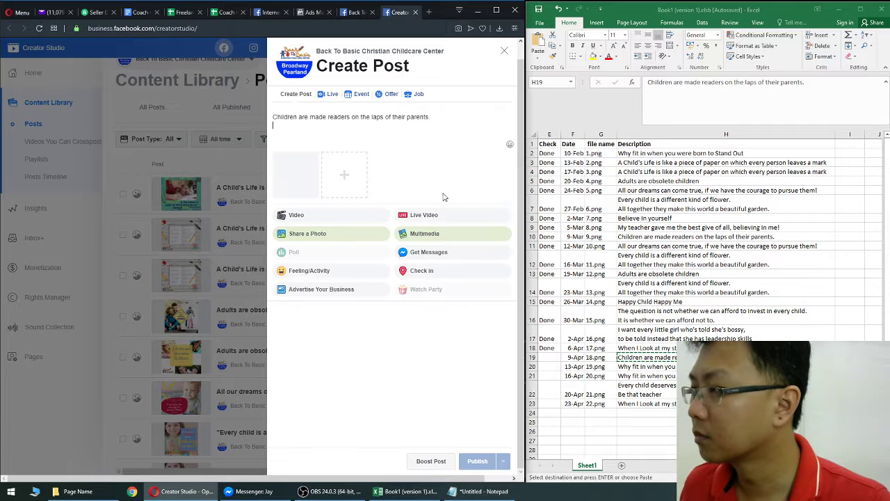
- Add #PearlandDaycare from the Notepad note and tag the Back To Basic Christian Childcare Center page in the children readers post
left_click(452, 491)
key("ctrl+c")
left_click(355, 135)
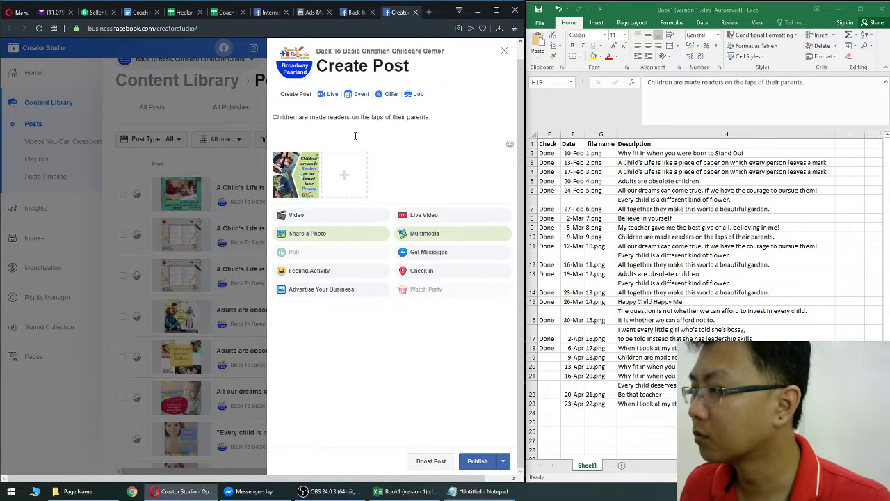
key("ctrl+v")
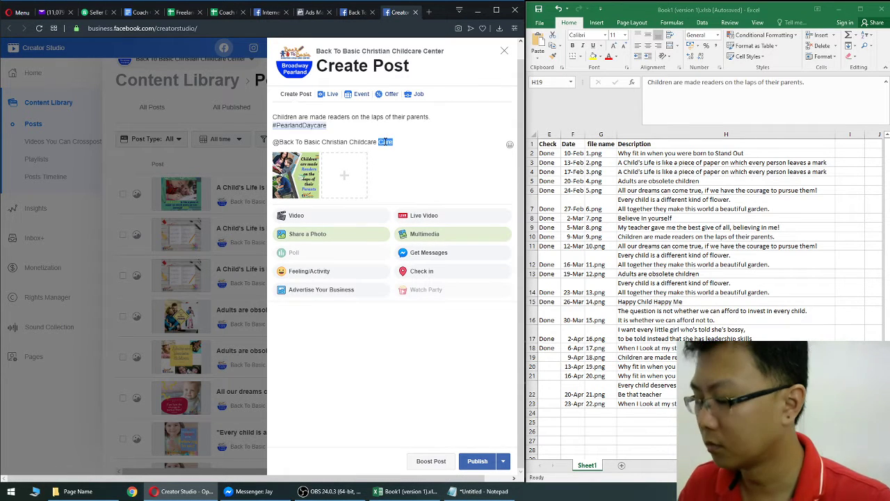
left_click(375, 155)
- Schedule the children readers post for 4/9/2020 at 8:52 PM
left_click(503, 460)
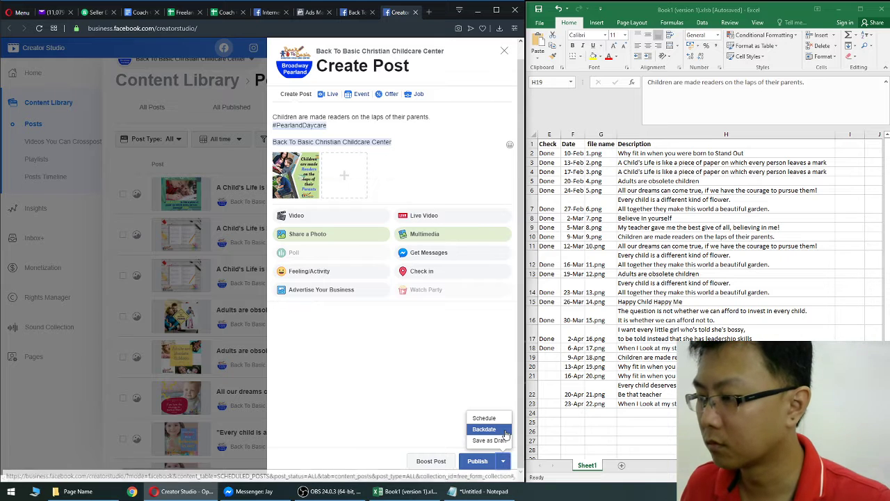
left_click(490, 418)
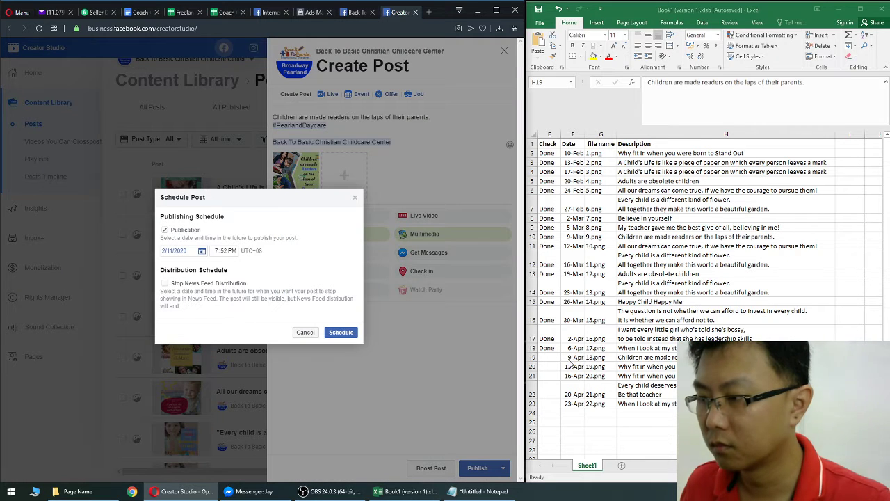
left_click(184, 251)
left_click(260, 265)
left_click(259, 265)
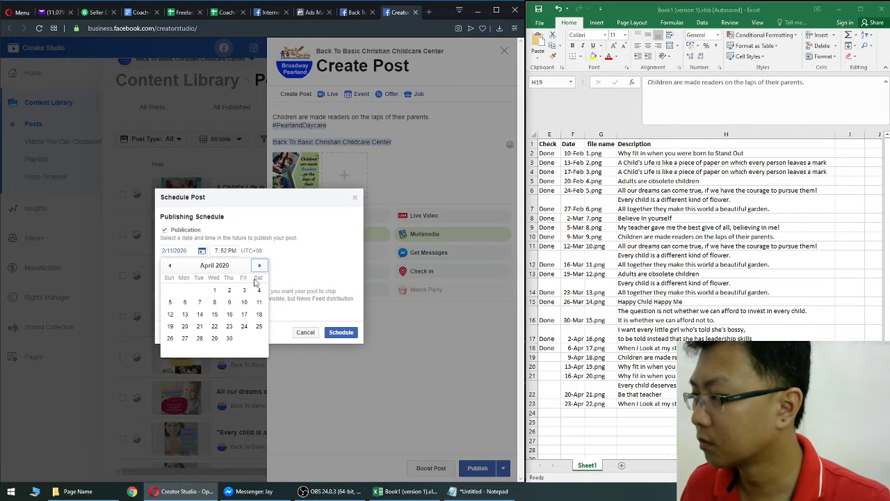
left_click(229, 302)
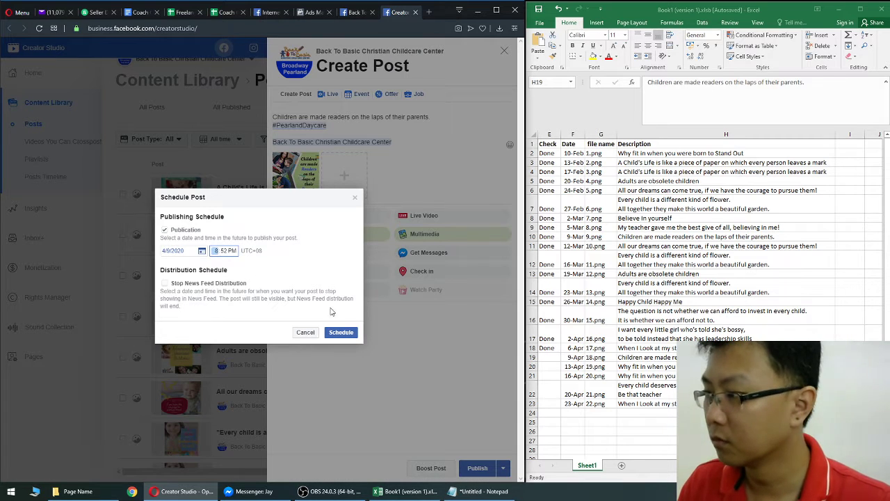
left_click(341, 331)
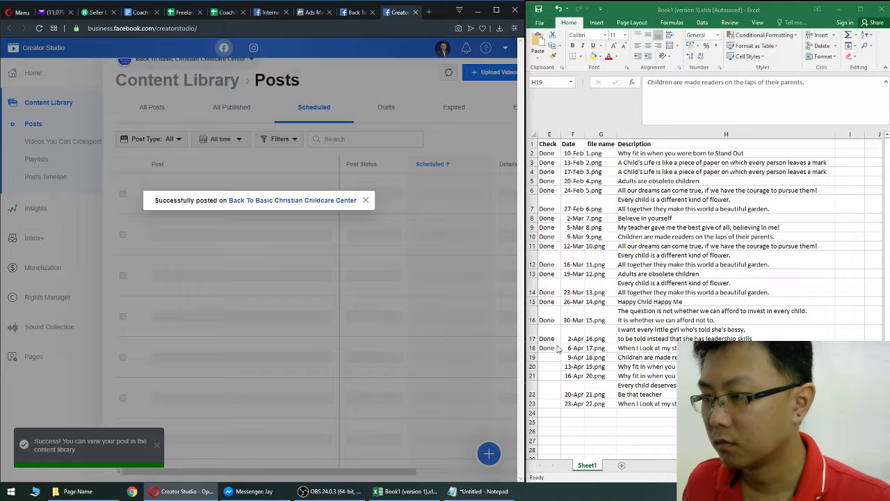
- Mark the 18.png row as Done in E19 of the Excel calendar
left_click(546, 348)
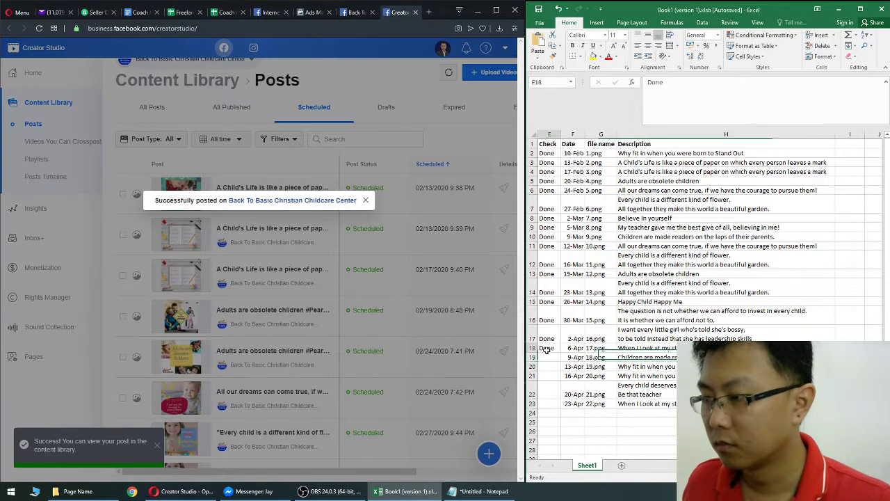
left_click(546, 357)
type("Done")
key("Return")
- Create a new post with the "Why fit in when you were born to Stand Out" text copied from H20 of the Excel calendar
left_click(633, 367)
key("ctrl+c")
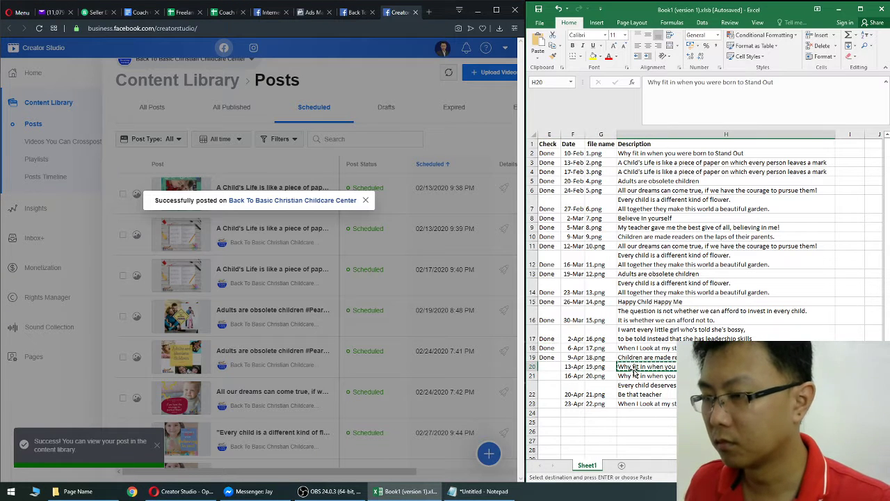
left_click(365, 199)
left_click(488, 447)
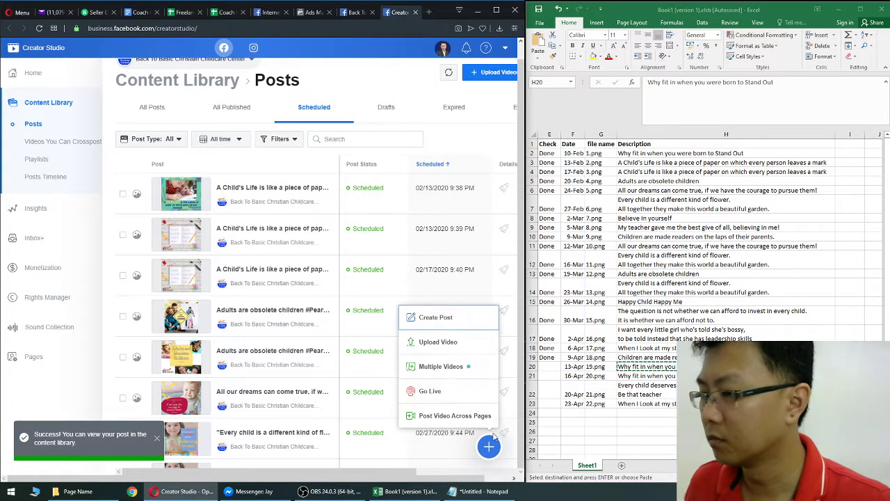
left_click(437, 317)
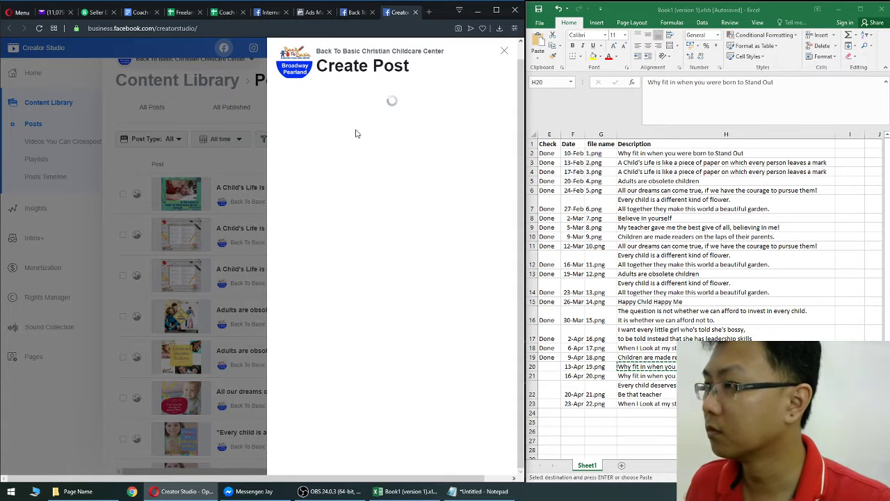
left_click(357, 131)
key("ctrl+v")
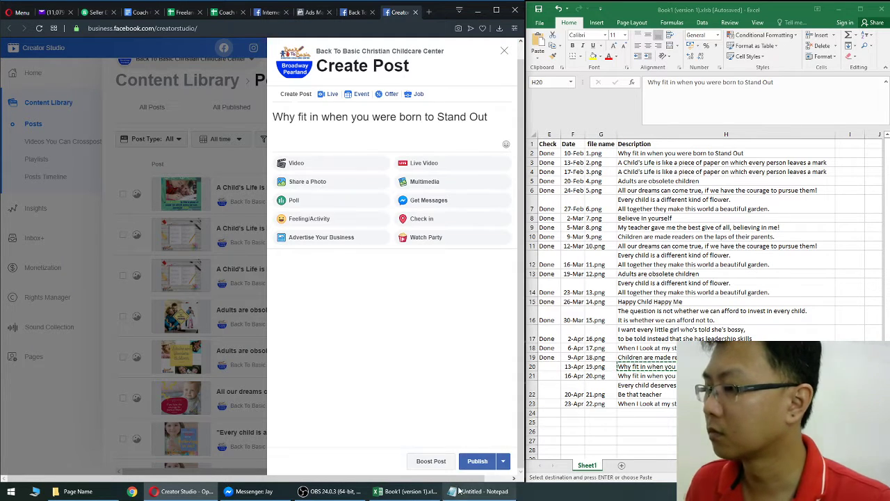
- Add the #PearlandDaycare hashtag and the childcare page mention text from the Notepad note to the Stand Out post
left_click(459, 491)
key("ctrl+c")
left_click(459, 491)
left_click(390, 132)
key("ctrl+v")
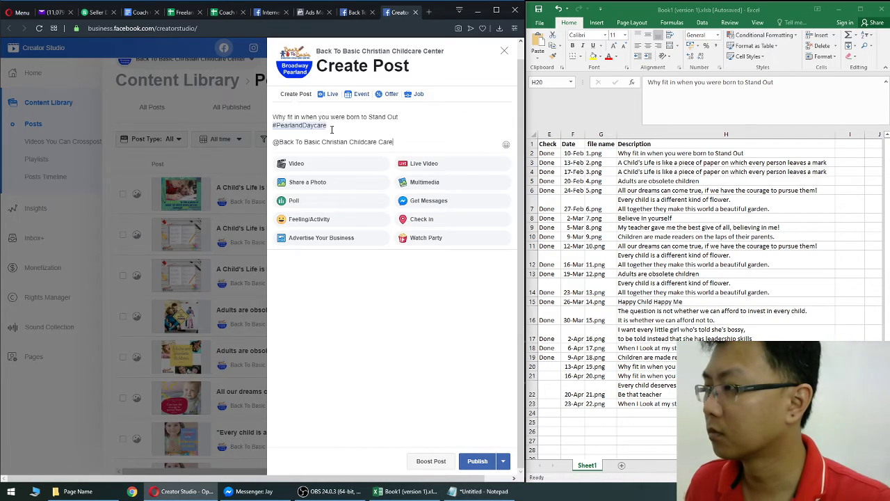
- Attach the image (19).png from the Page Name folder and tag the Back To Basic Christian Childcare Center page in the post
left_click(323, 183)
left_click(424, 236)
scroll(383, 366, "down", 5)
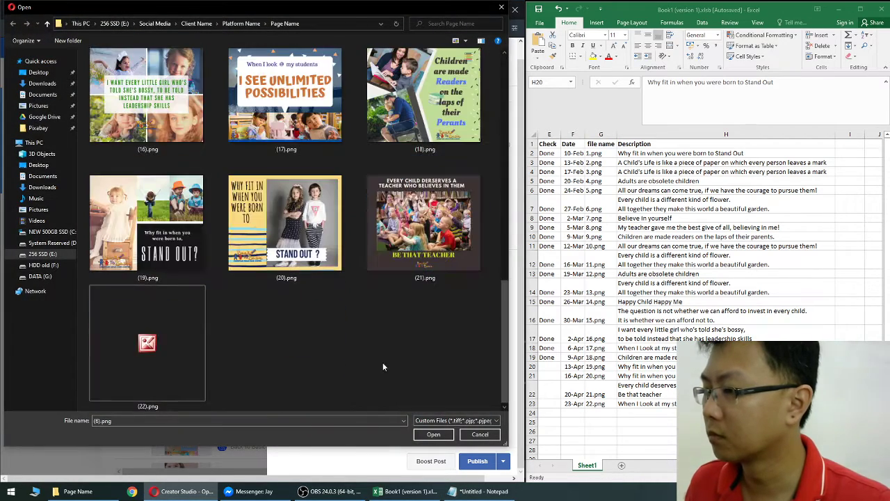
double_click(167, 245)
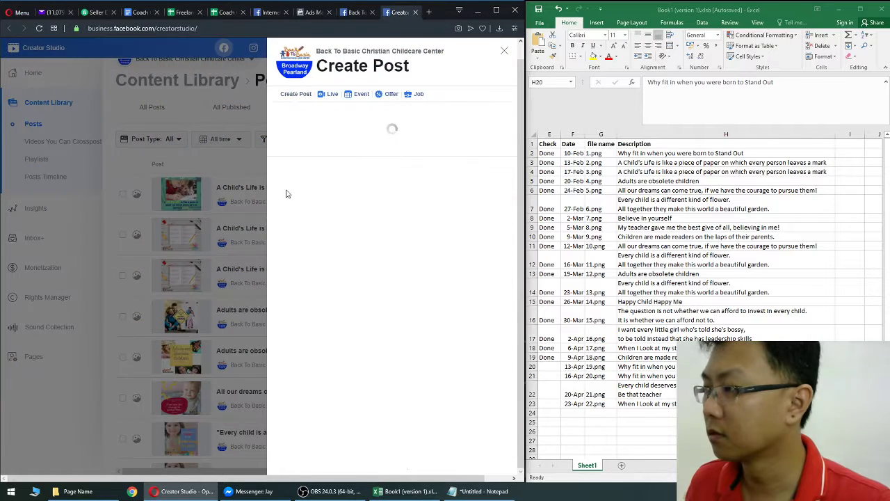
key("ctrl+shift+Left")
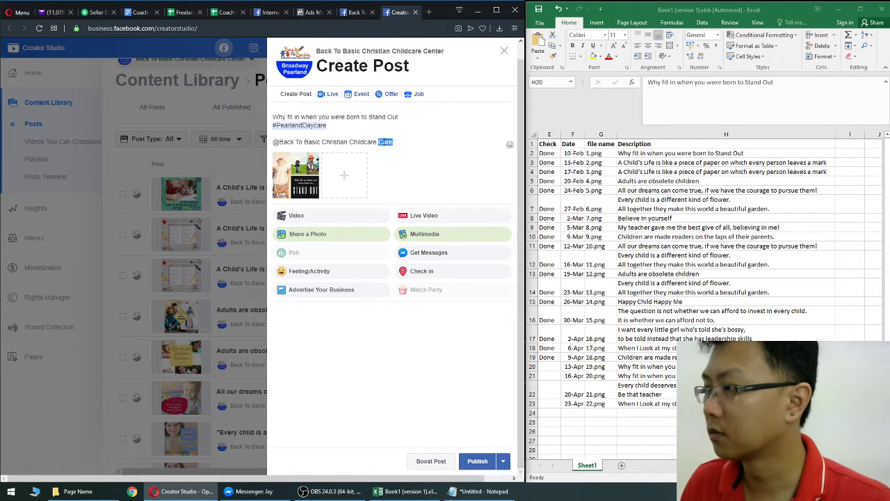
left_click(376, 161)
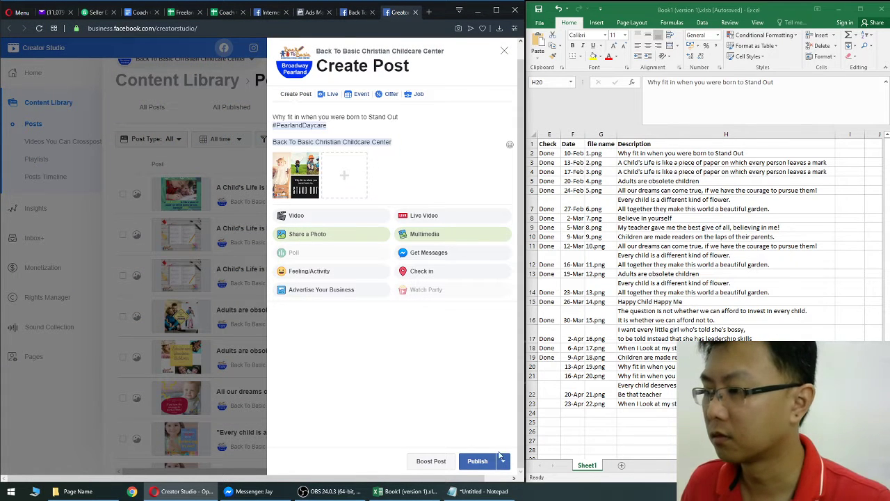
- Schedule the Stand Out post with image (19).png for 4/13/2020
left_click(502, 459)
left_click(483, 418)
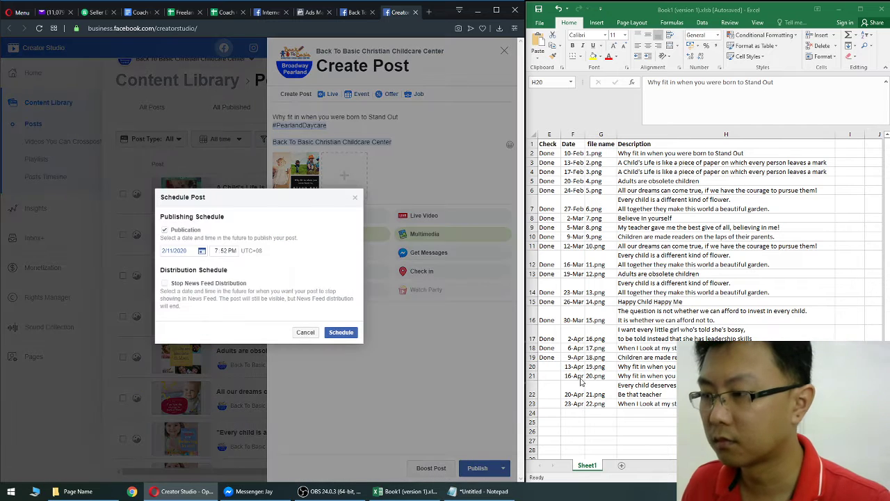
left_click(186, 253)
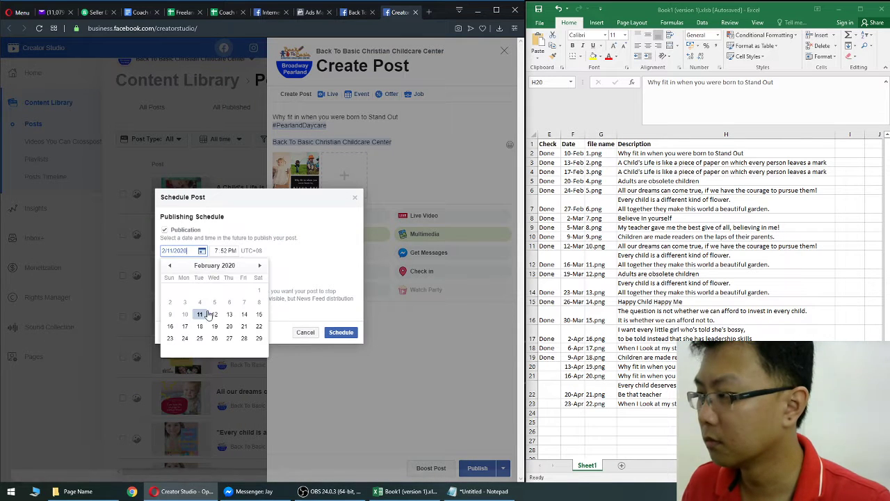
left_click(260, 267)
left_click(260, 266)
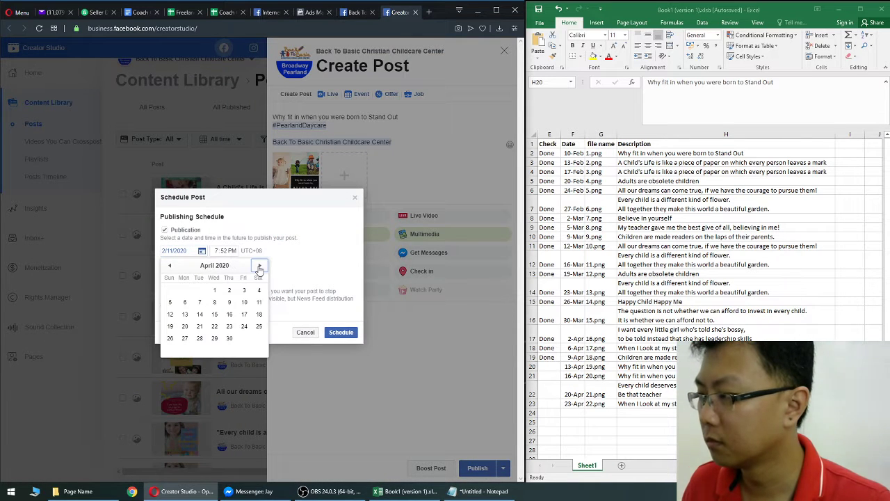
left_click(183, 315)
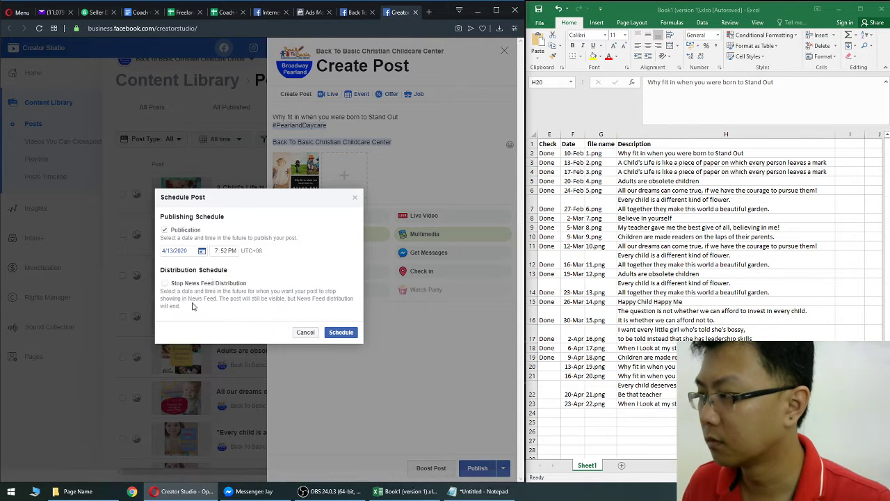
left_click(217, 251)
left_click(331, 333)
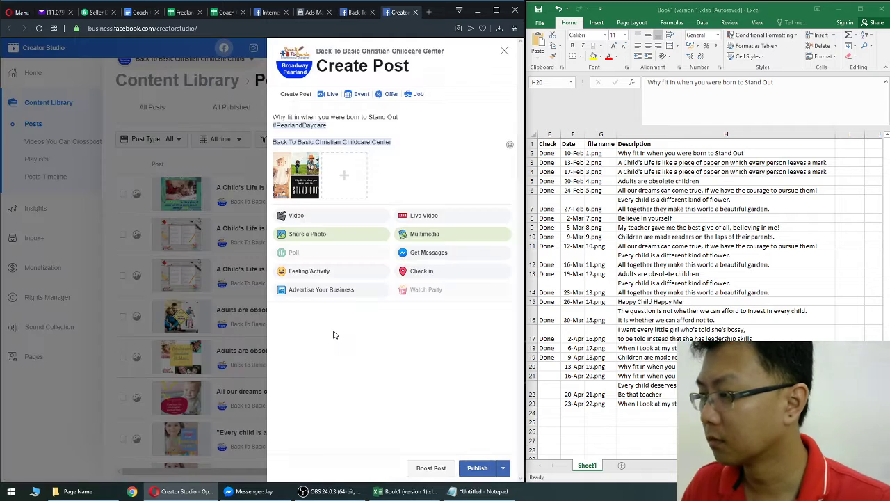
- Mark the 19.png row as Done in E20 of the Excel calendar by copying E19
left_click(549, 357)
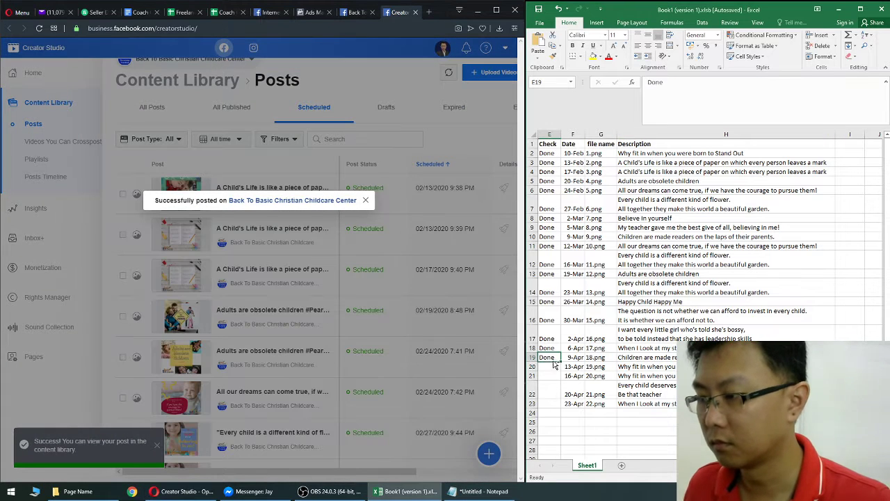
key("ctrl+c")
left_click(549, 367)
key("ctrl+v")
- Create another new post with the "Why fit in when you were born to Stand Out" text copied from H21 of the Excel calendar
left_click(622, 376)
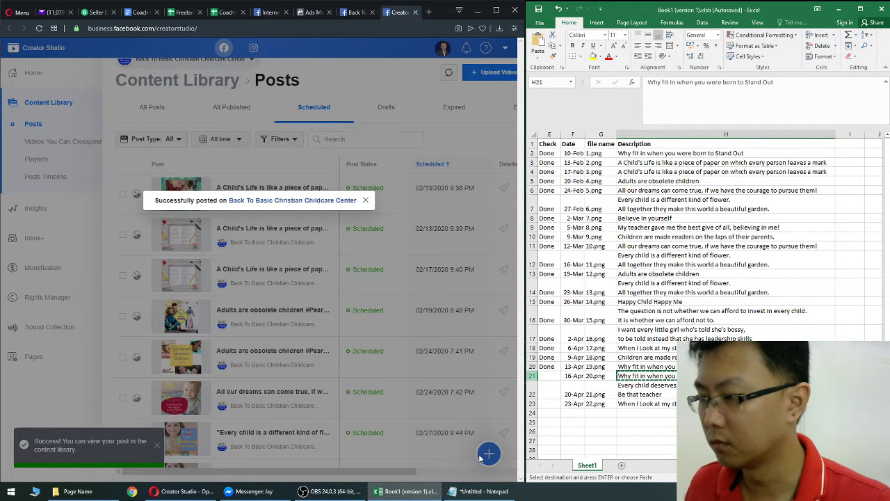
left_click(365, 199)
mouse_move(489, 448)
left_click(435, 319)
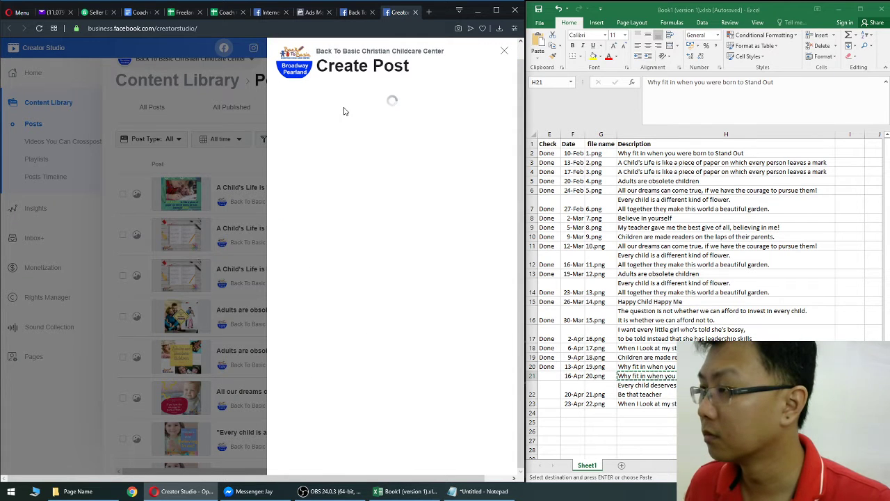
key("ctrl+v")
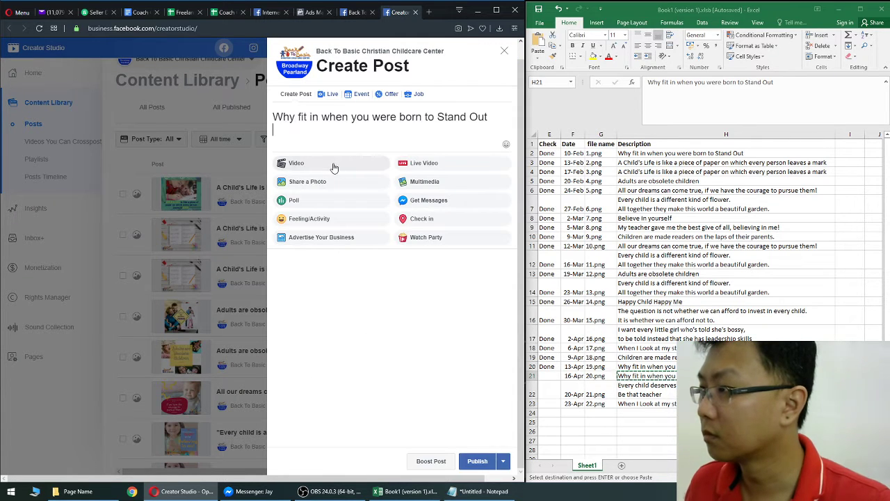
- Attach the image (20).png from the Page Name folder to the second Stand Out post
left_click(322, 182)
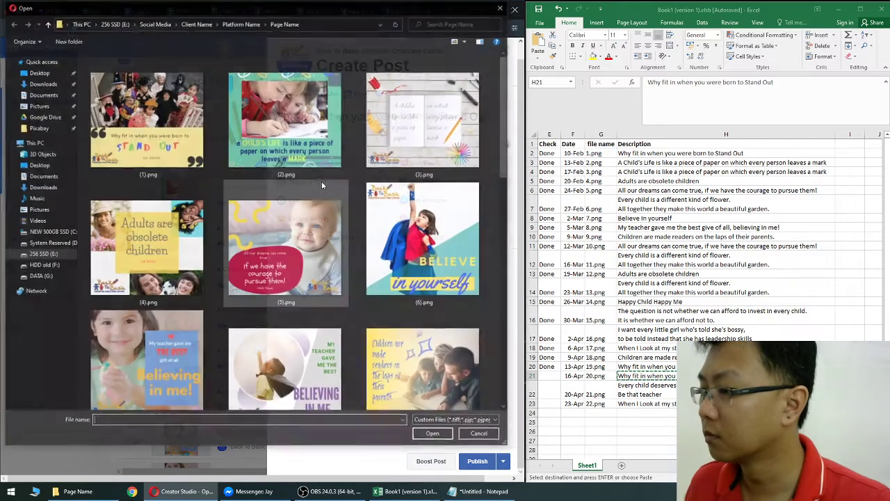
scroll(321, 208, "down", 10)
double_click(307, 255)
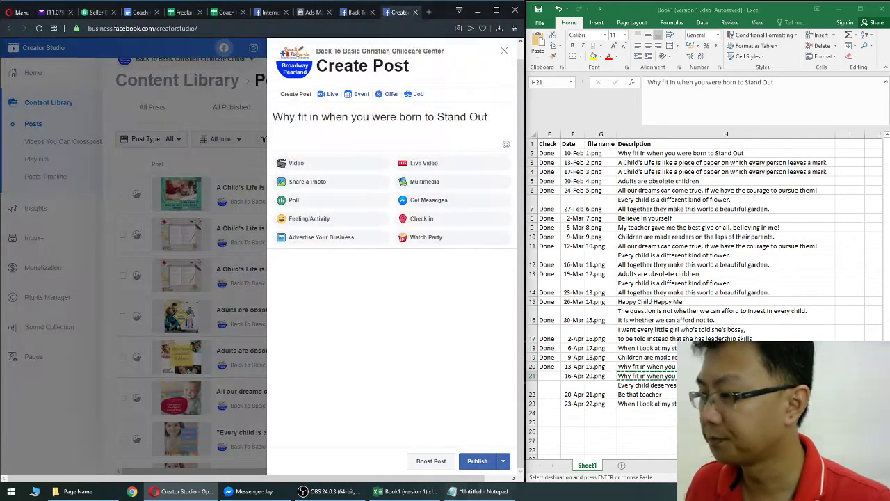
- Add #PearlandDaycare from the Notepad note and tag the Back To Basic Christian Childcare Center page in the second Stand Out post
left_click(478, 491)
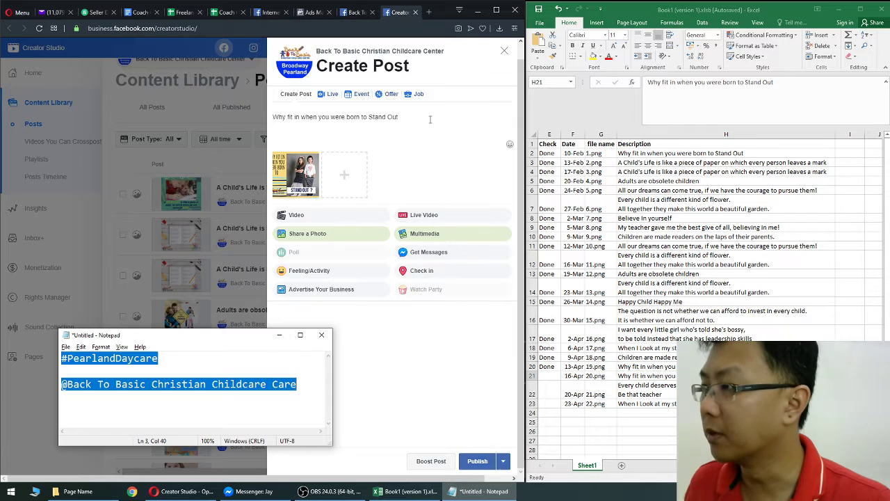
key("ctrl+c")
left_click(425, 127)
key("ctrl+v")
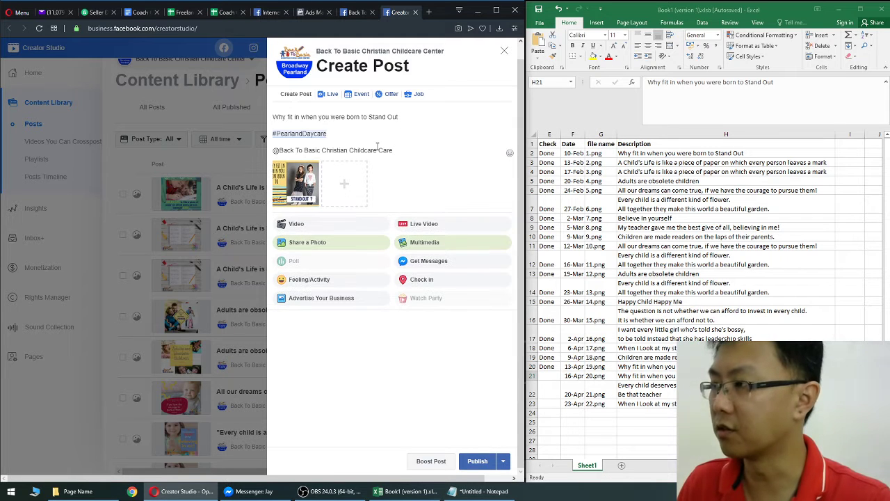
left_click(367, 180)
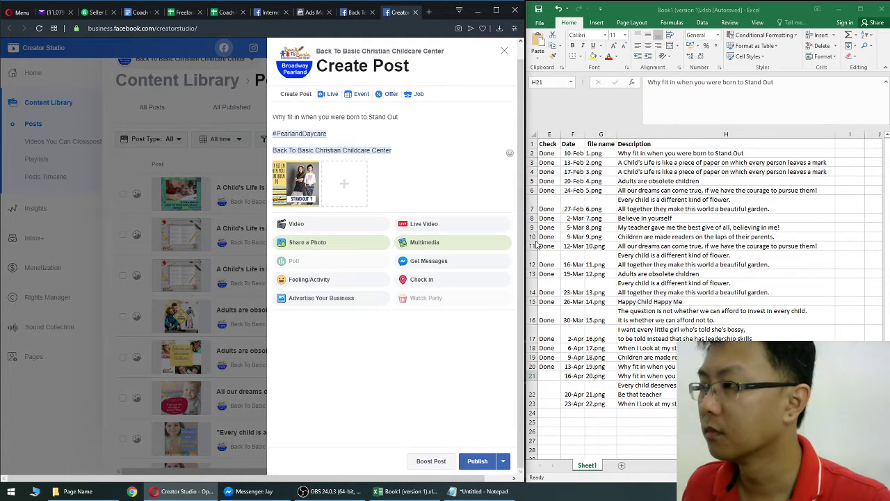
- Schedule the Stand Out post with image (20).png for 4/16/2020
left_click(504, 462)
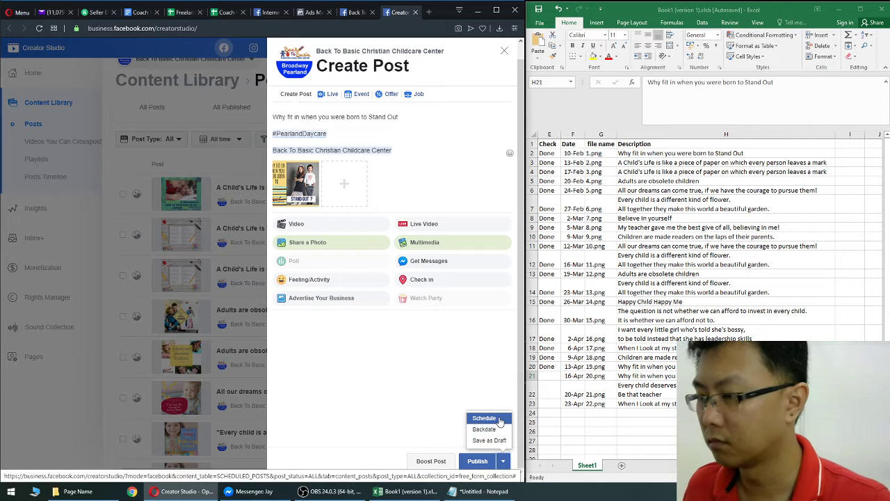
left_click(485, 417)
left_click(201, 251)
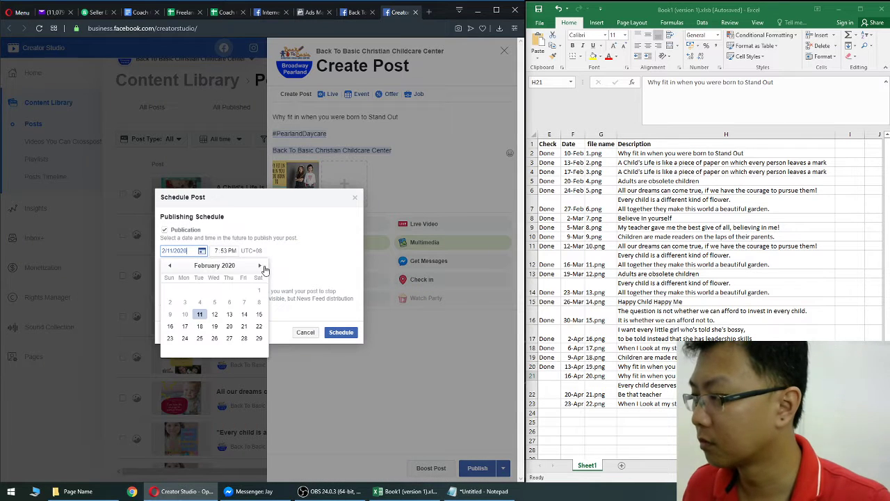
left_click(258, 264)
left_click(259, 264)
left_click(221, 318)
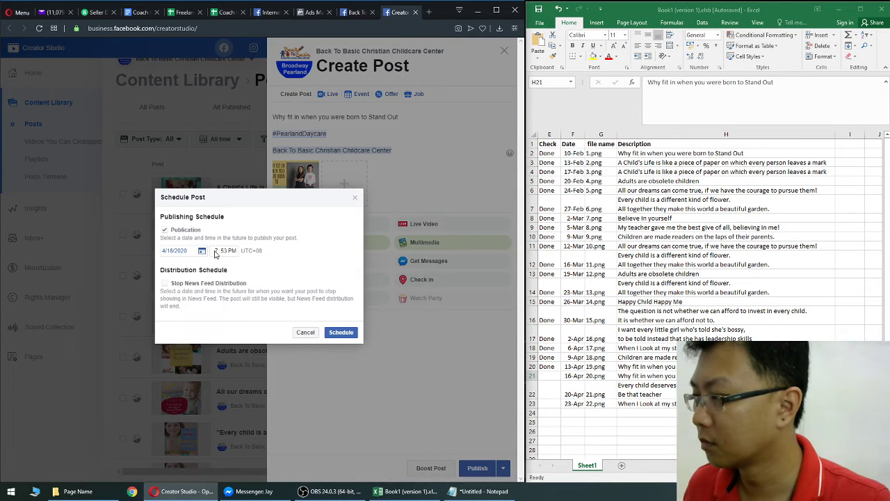
left_click(352, 333)
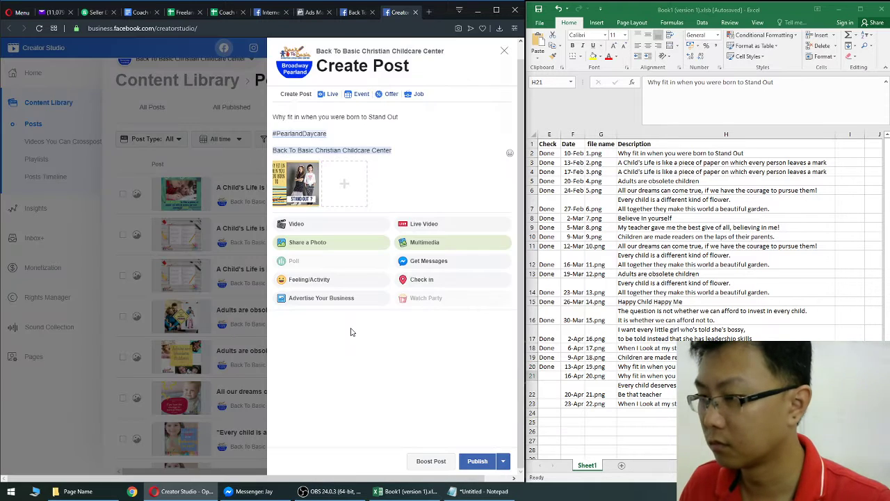
- Mark the 20.png row as Done in E21 of the Excel calendar by copying E20
left_click(549, 366)
key("ctrl+c")
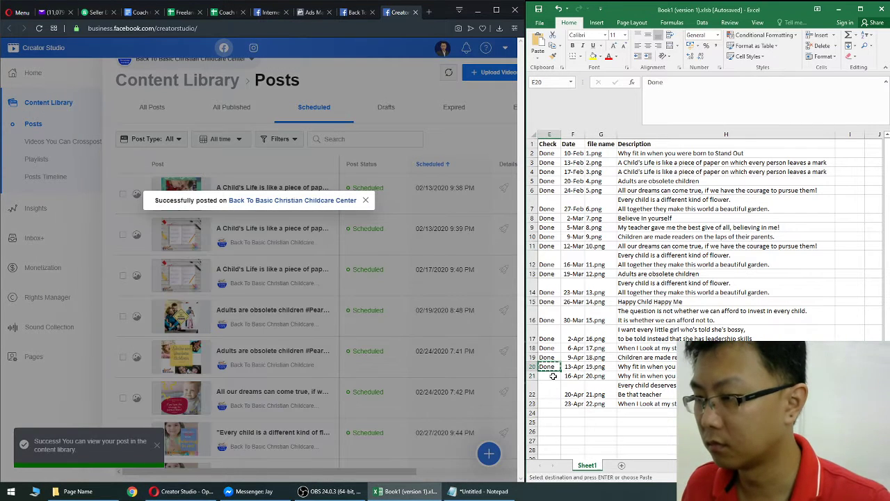
left_click(549, 376)
key("ctrl+v")
- Create a new Facebook post containing the "Every child deserves a teacher who believes in them" description copied from H22 of the Excel calendar
left_click(637, 386)
key("ctrl+c")
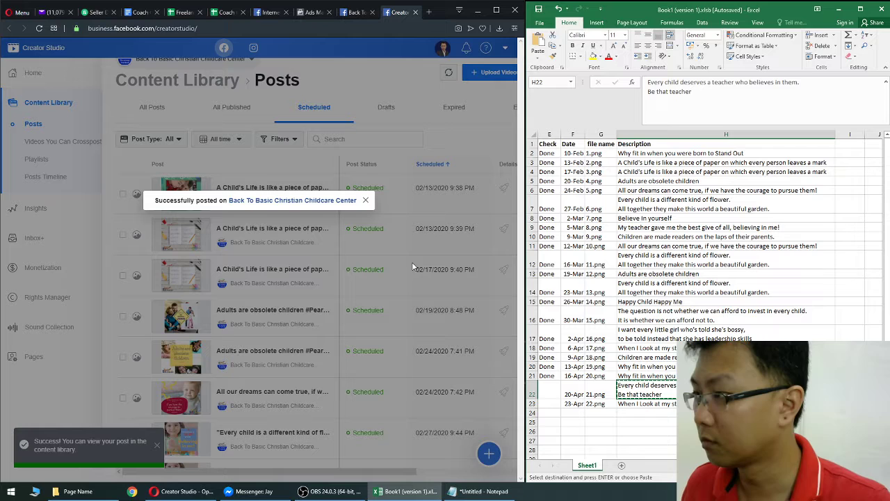
left_click(366, 201)
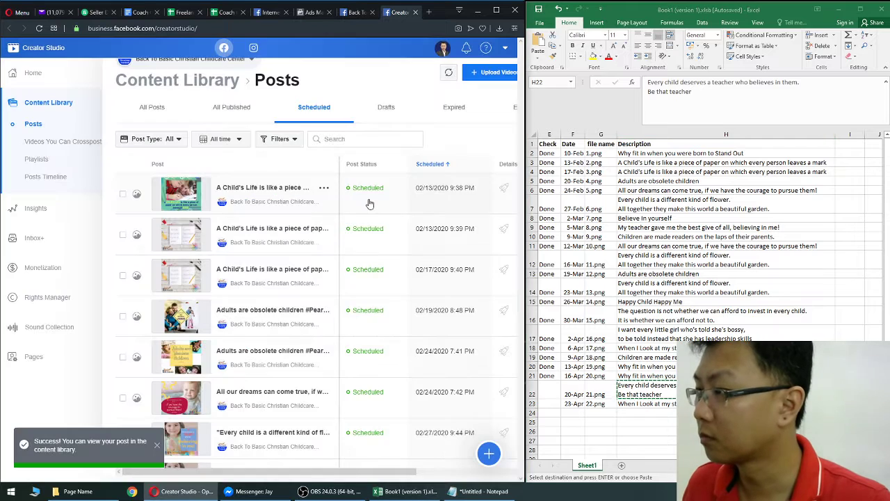
left_click(487, 445)
left_click(414, 316)
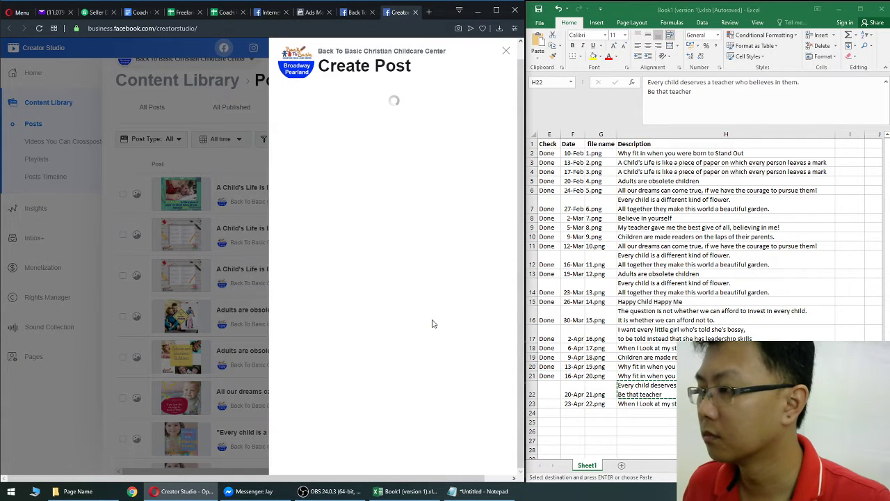
left_click(348, 125)
key("ctrl+v")
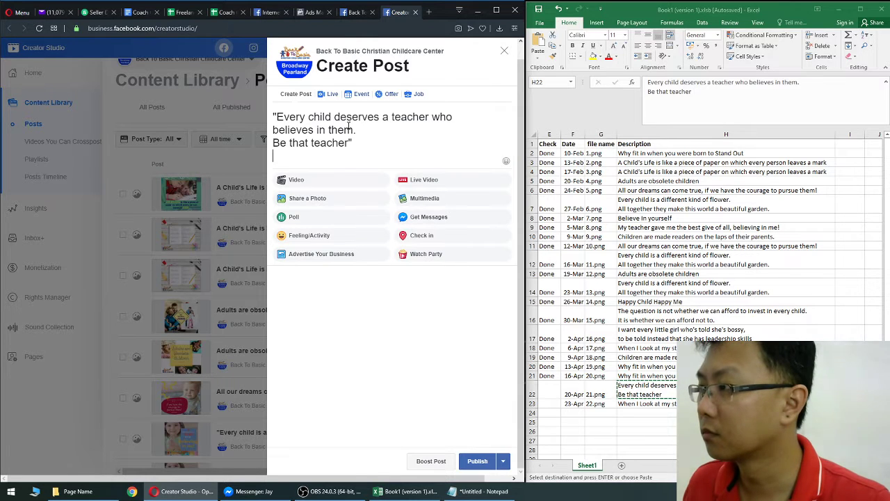
- Add #PearlandDaycare from the Notepad note and tag the Back To Basic Christian Childcare Center page in the "Be that teacher" post
left_click(479, 491)
key("ctrl+c")
left_click(324, 150)
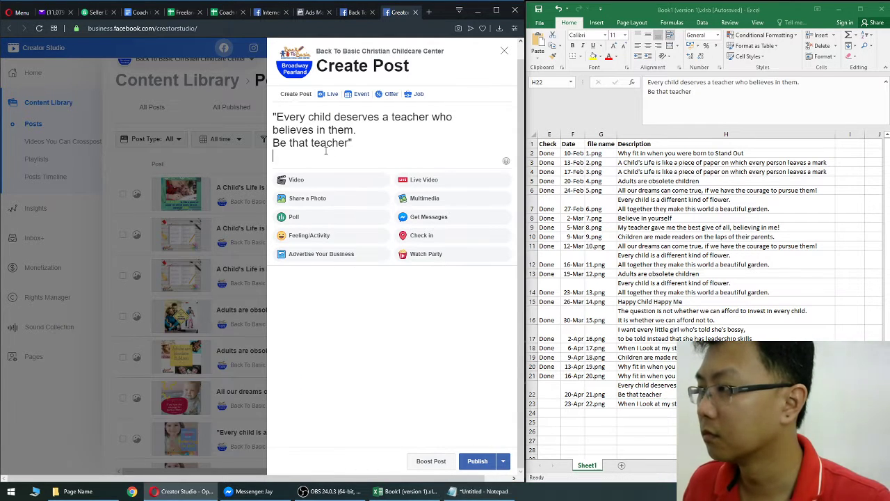
key("ctrl+v")
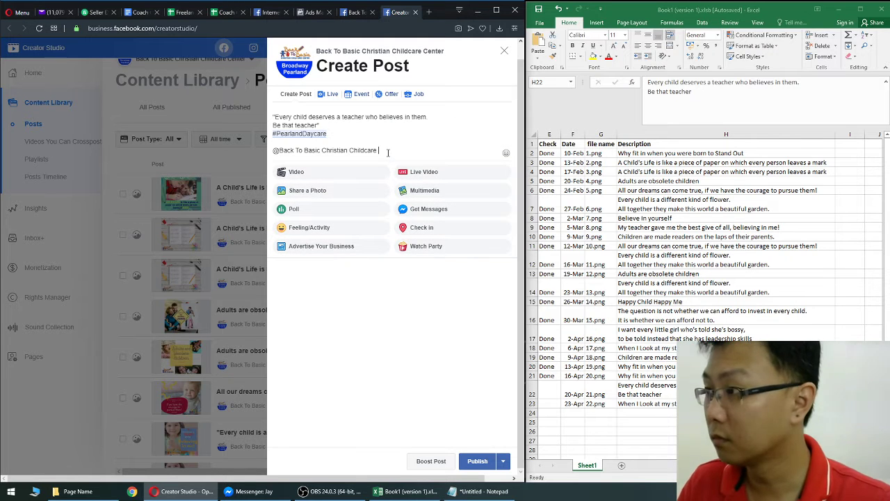
left_click(368, 167)
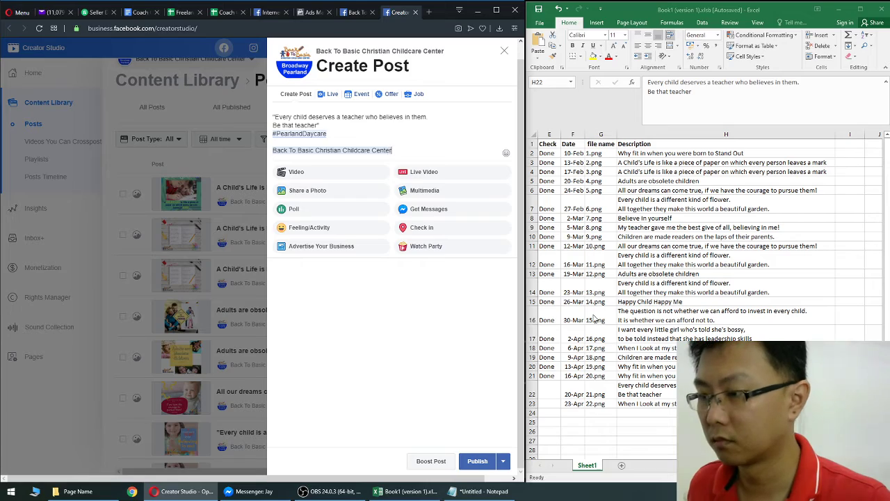
- Attach (21).png from the Page Name folder to the "Be that teacher" post and schedule it for 4/20/2020 at 8:53 PM
left_click(324, 189)
double_click(423, 223)
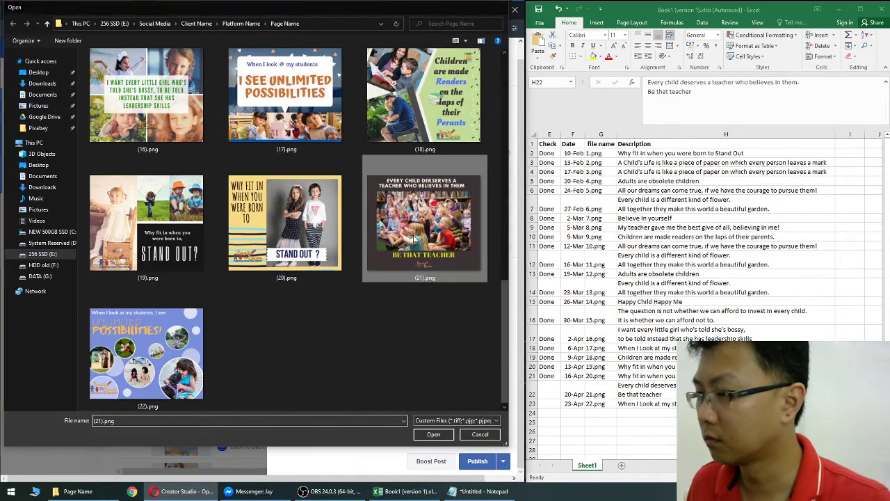
left_click(503, 461)
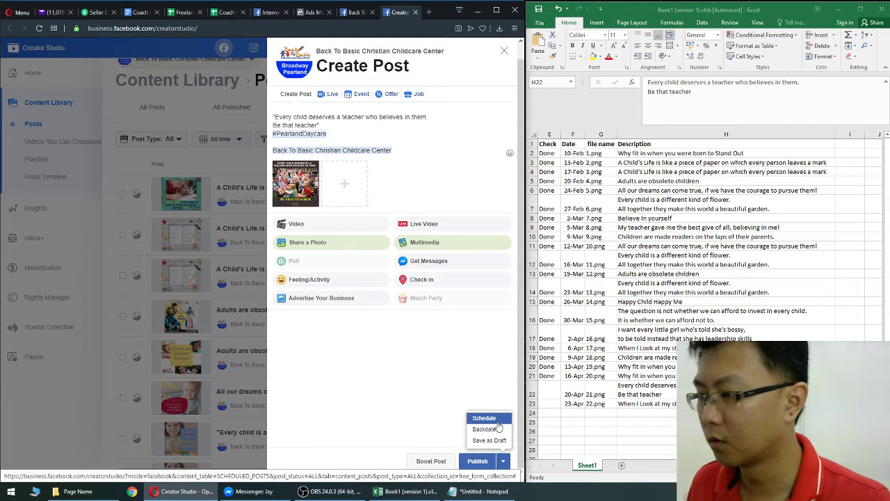
left_click(489, 418)
left_click(183, 252)
left_click(257, 263)
left_click(257, 263)
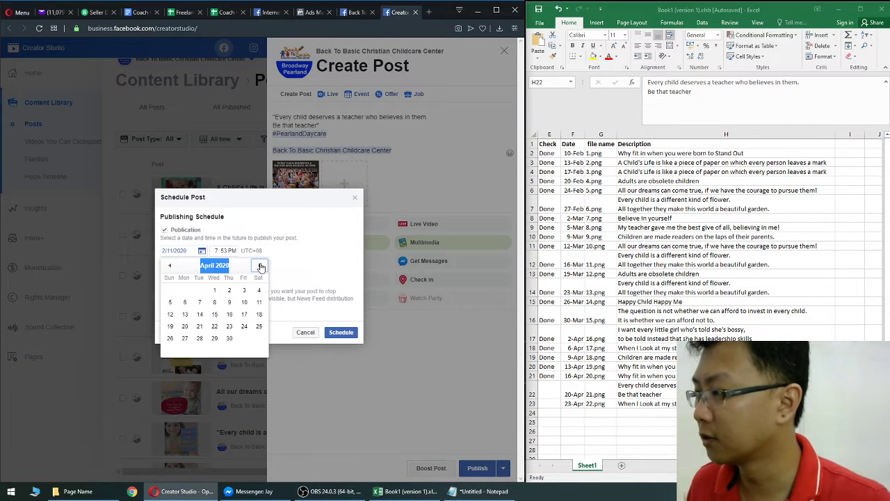
left_click(199, 314)
left_click(216, 251)
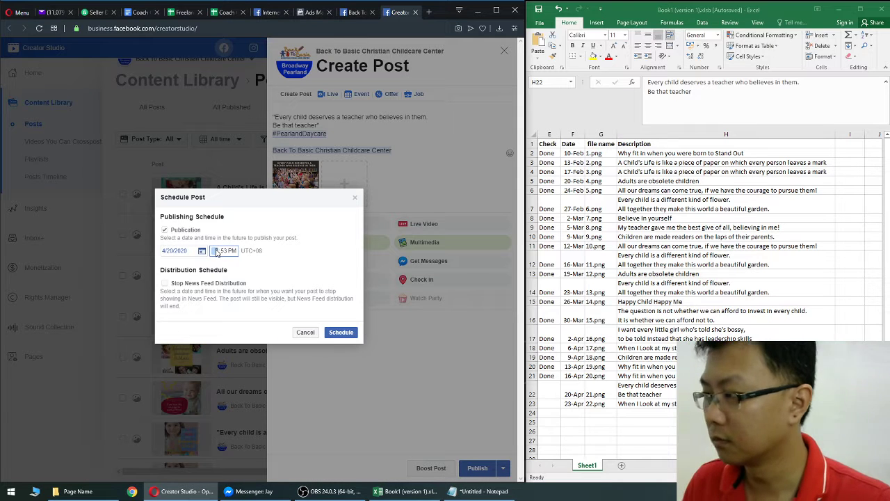
left_click(341, 333)
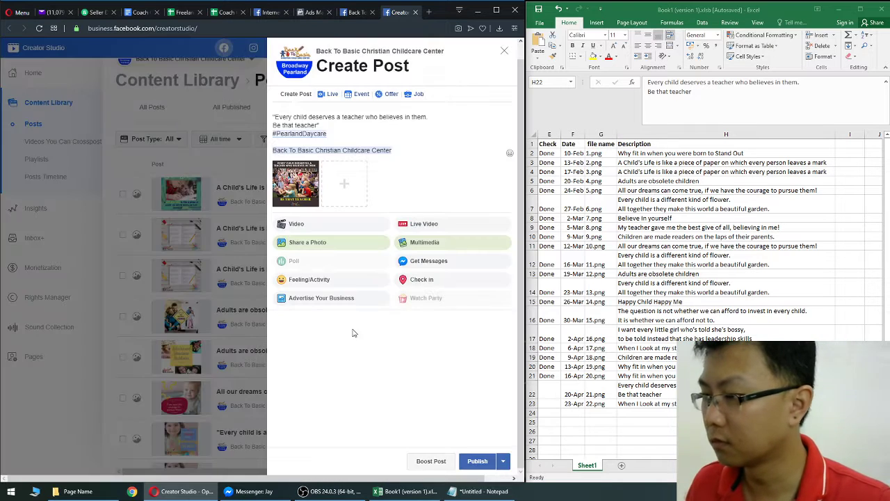
- Mark the 21.png row as Done in E22 of the Excel calendar by copying E21
key("ctrl+c")
left_click(553, 389)
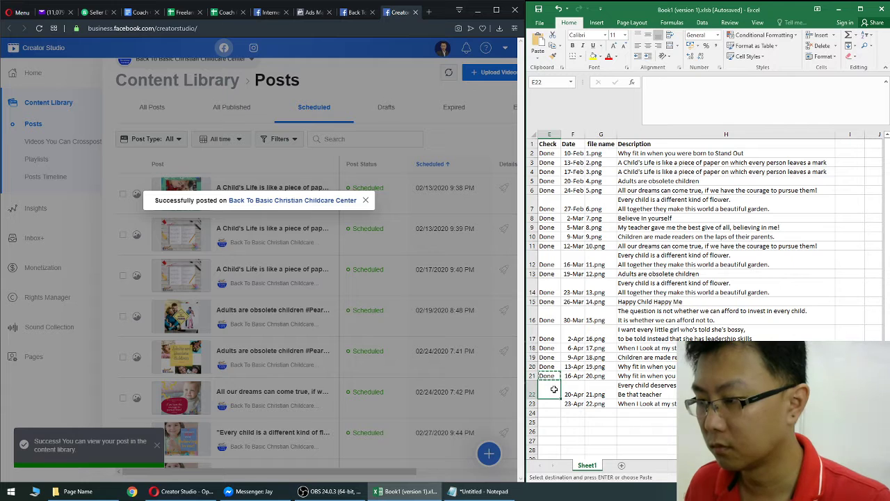
left_click(635, 394)
key("ctrl")
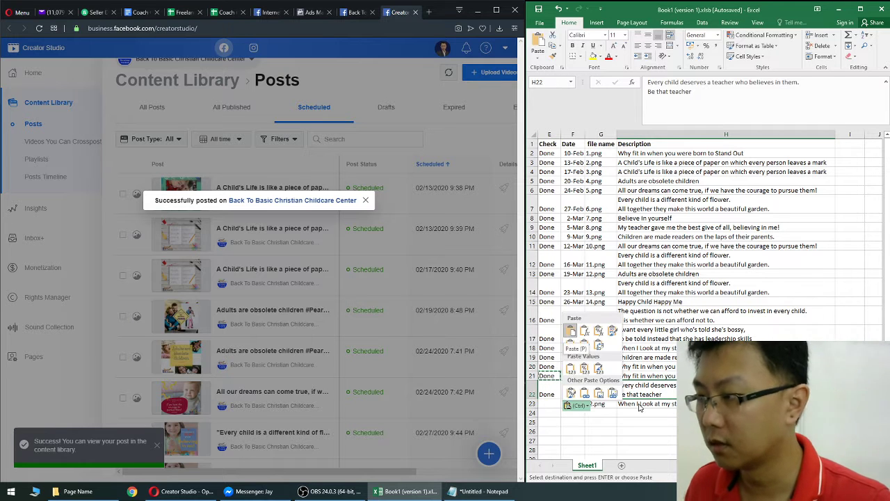
key("ctrl")
- Create a new Facebook post with the "When I Look at my students, I see unlimited possibilities" description copied from H23 of the Excel calendar
left_click(651, 403)
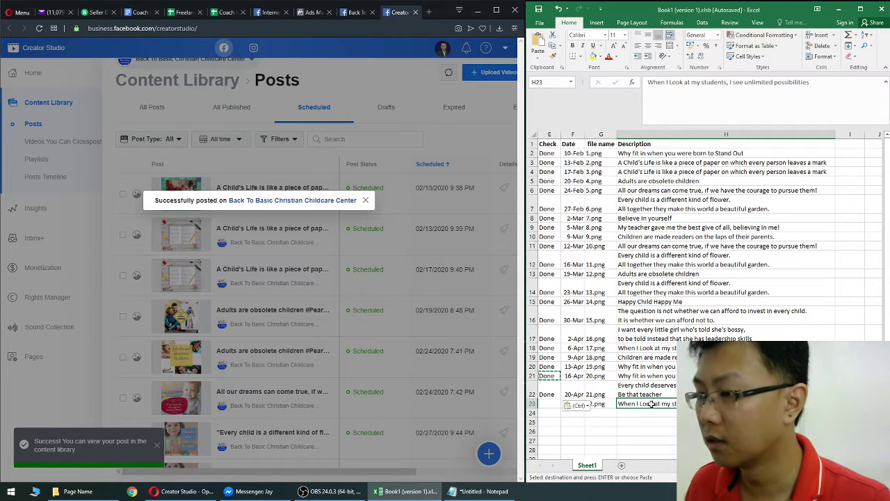
left_click(549, 406)
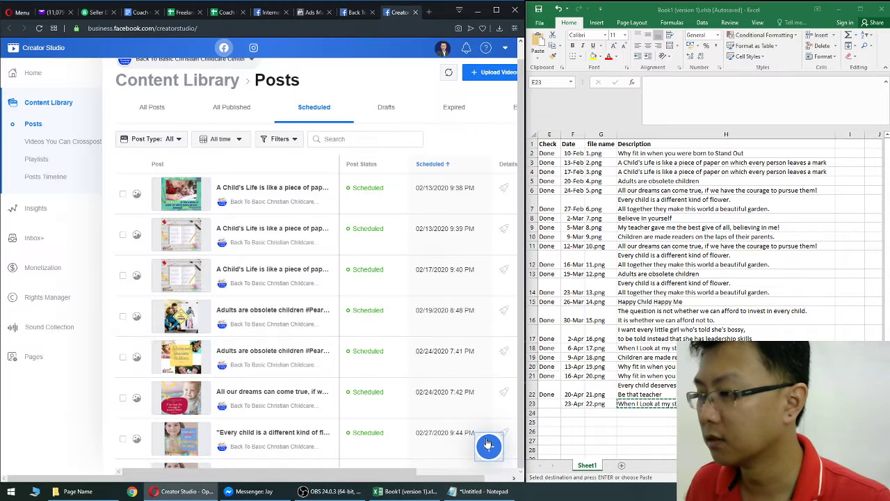
left_click(489, 453)
left_click(438, 317)
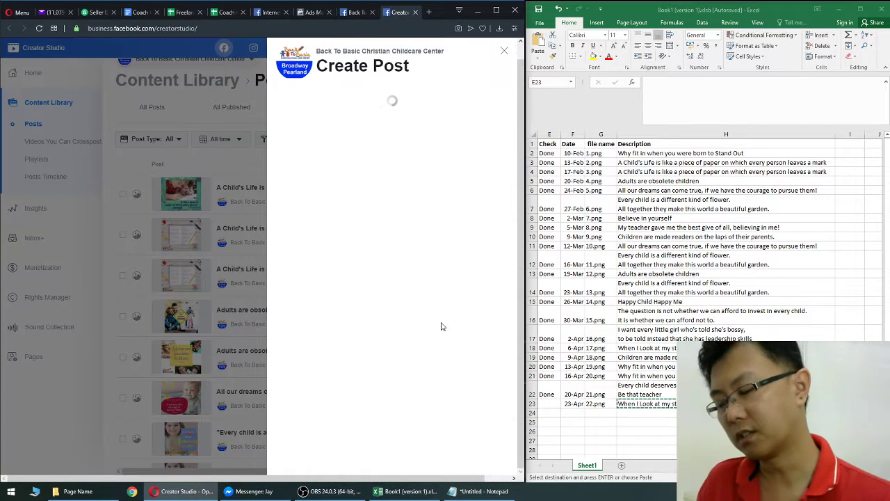
left_click(361, 120)
key("ctrl+v")
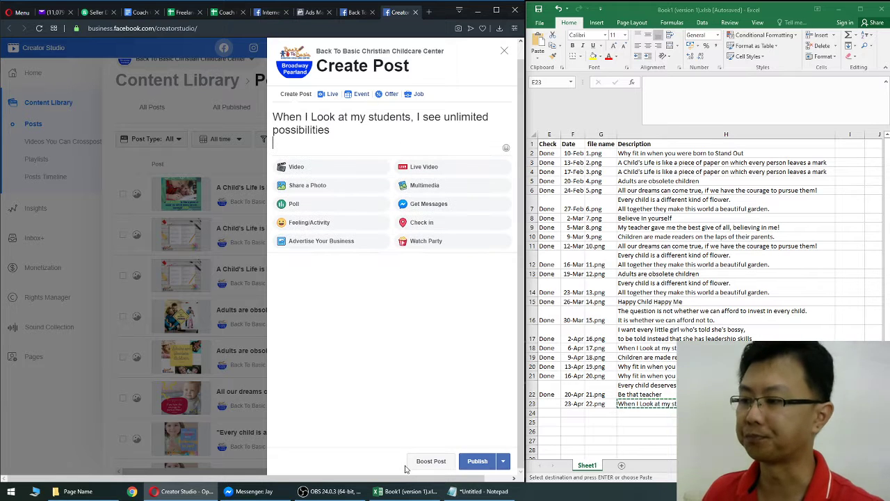
- Add #PearlandDaycare from the Notepad note and tag the Back To Basic Christian Childcare Center page in the unlimited possibilities post
left_click(479, 491)
key("ctrl+c")
left_click(355, 151)
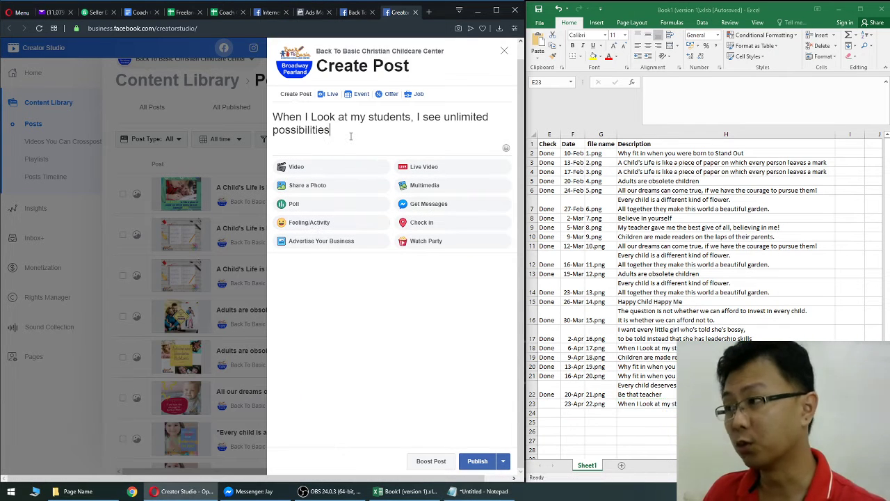
key("Return")
key("ctrl+v")
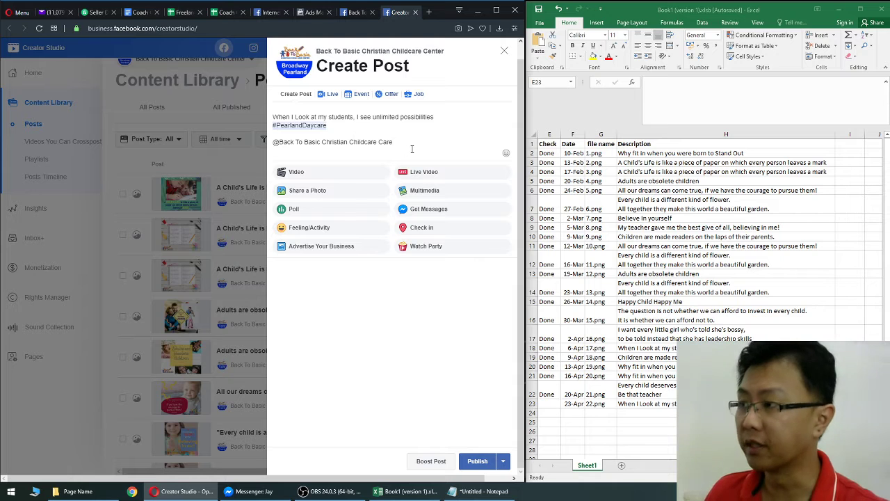
left_click(367, 158)
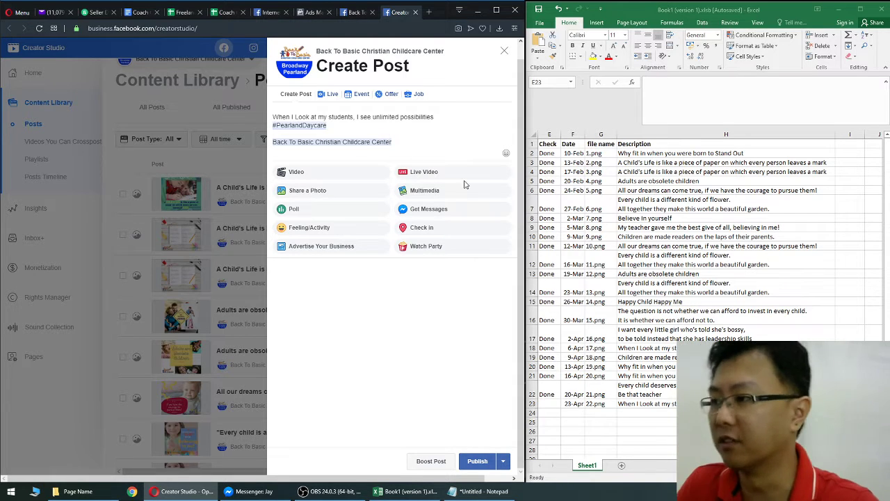
- Attach the image (22).png from the Page Name folder to the unlimited possibilities post
left_click(310, 190)
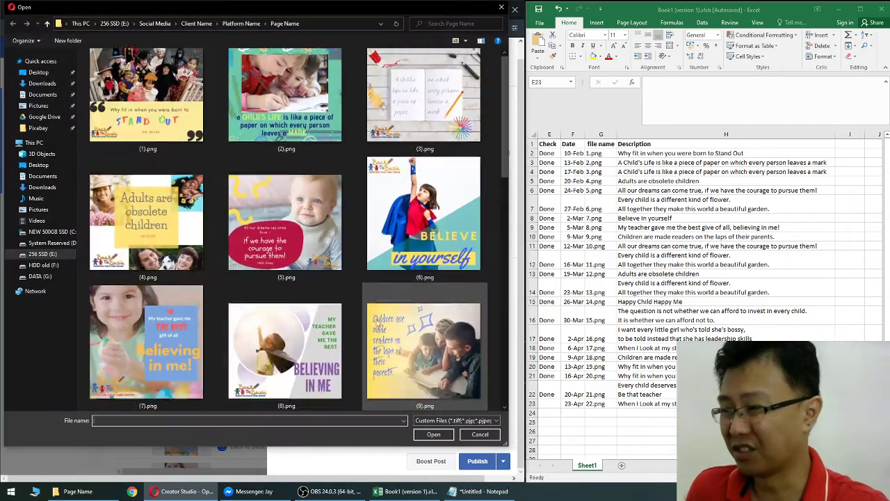
scroll(381, 315, "down", 5)
double_click(150, 318)
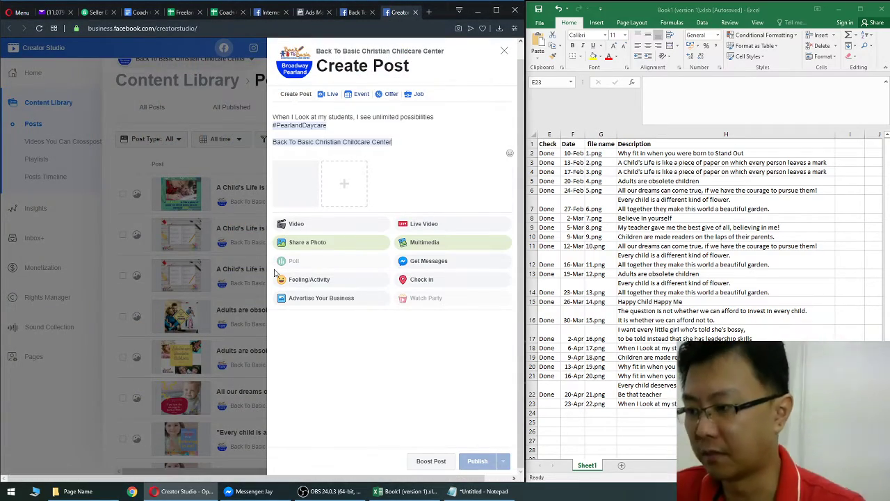
- Mark the 22.png row as Done in E23 of the Excel calendar by copying E22
left_click(553, 387)
key("ctrl+c")
key("Down")
key("ctrl+v")
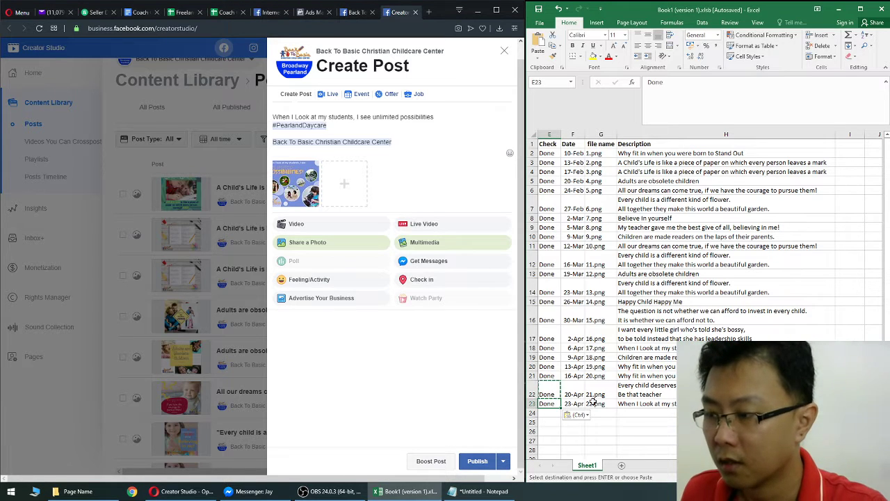
- Schedule the unlimited possibilities post with image (22).png for 4/23/2020
left_click(502, 461)
double_click(488, 417)
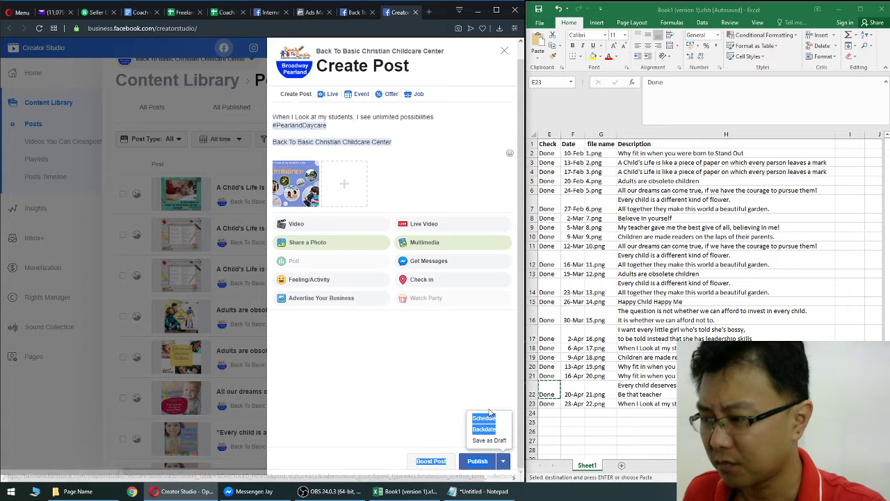
left_click(503, 461)
left_click(503, 461)
left_click(486, 417)
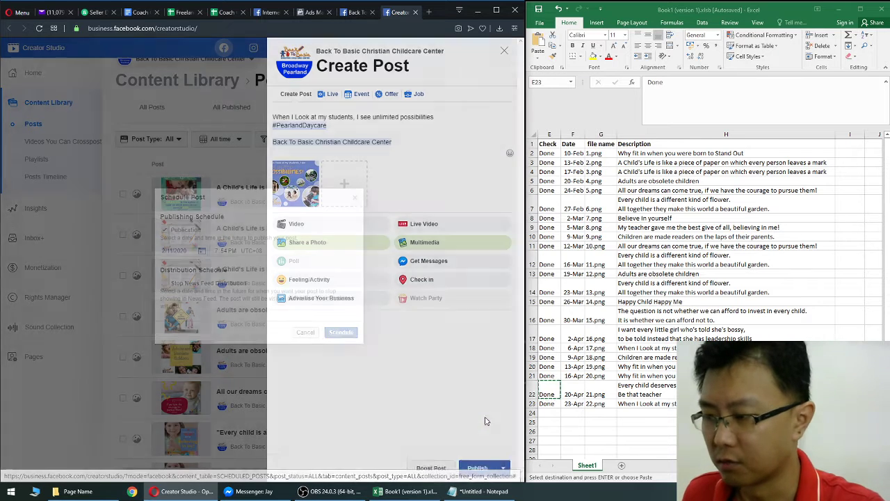
left_click(169, 251)
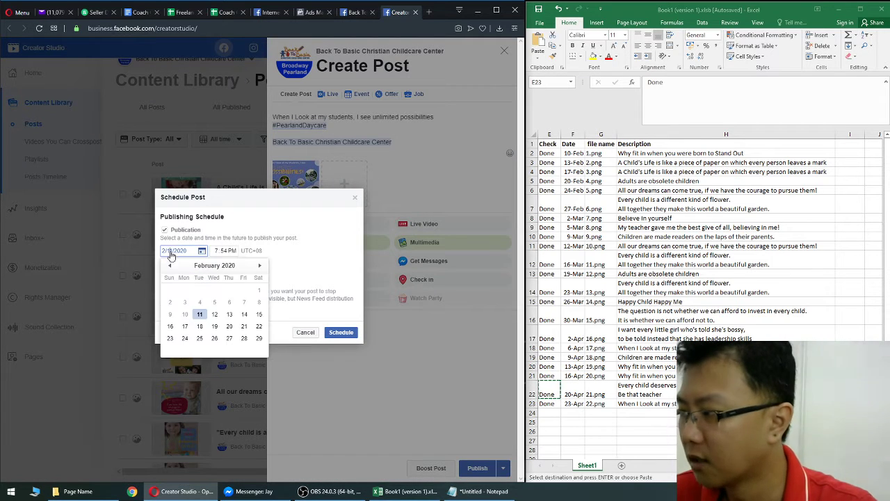
left_click(259, 267)
left_click(259, 267)
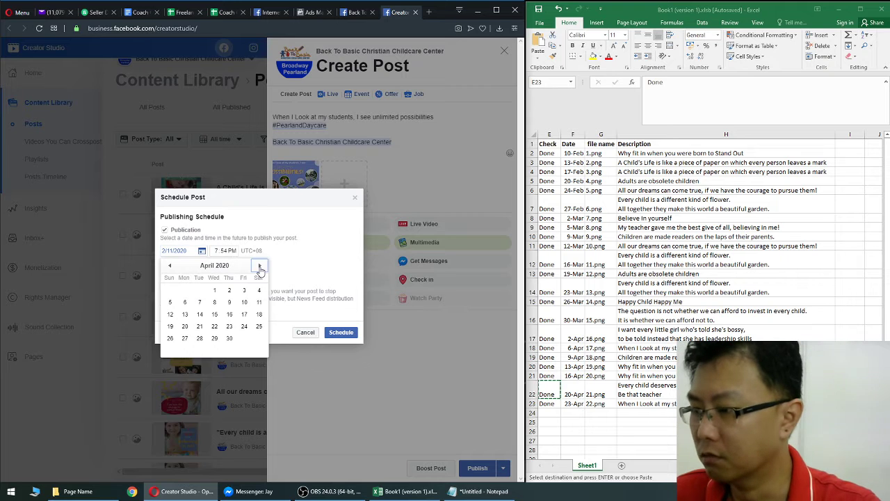
left_click(229, 326)
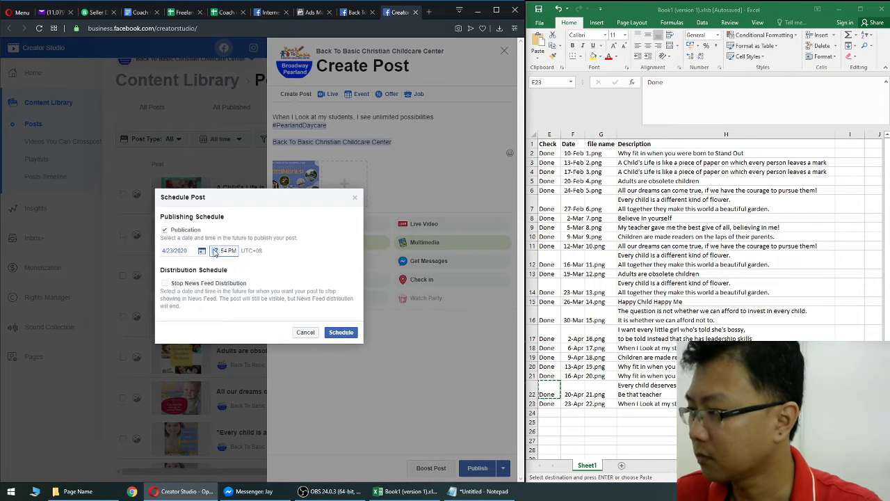
left_click(342, 333)
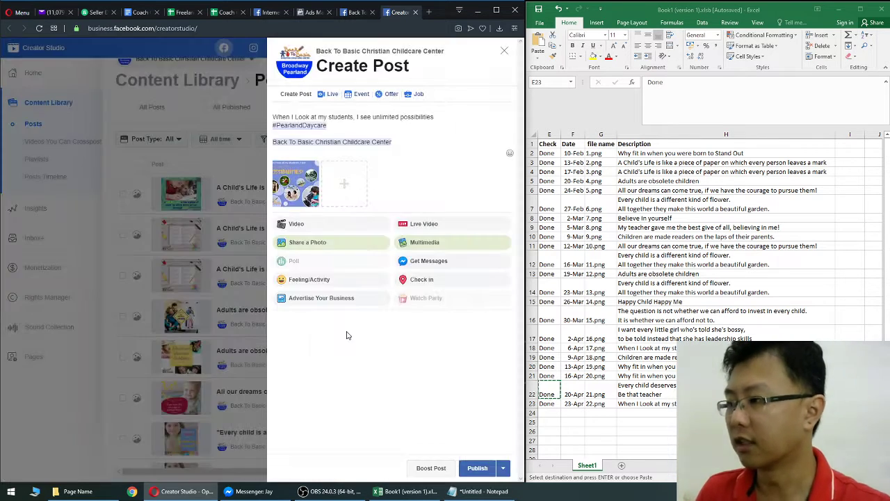
- Maximize the Creator Studio window, dismiss the posting notice, and review the dates and images in the scheduled posts list
left_click(496, 9)
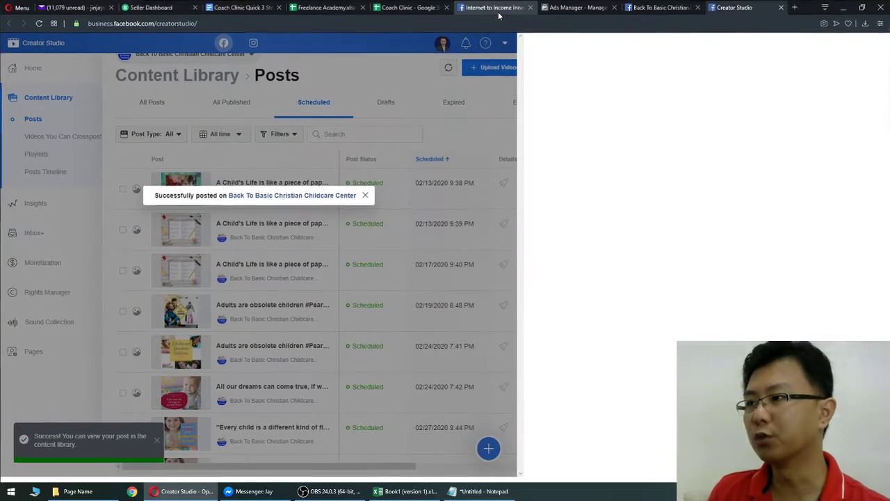
left_click(548, 179)
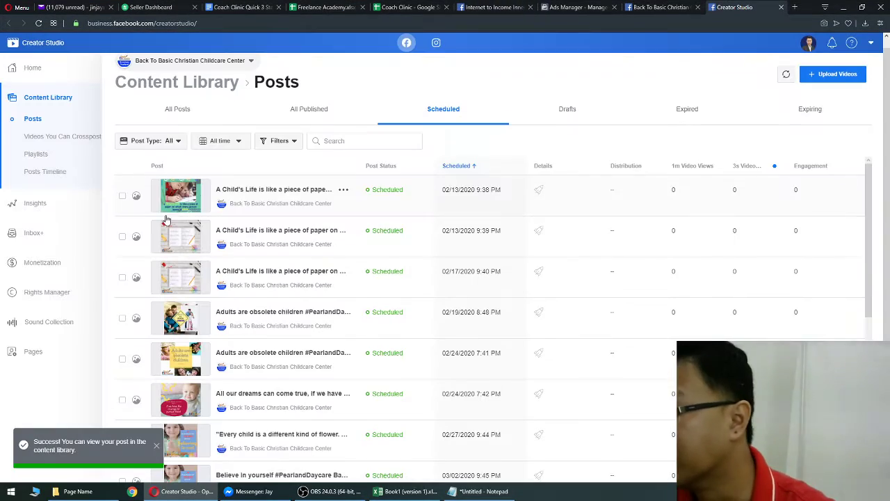
scroll(400, 288, "down", 5)
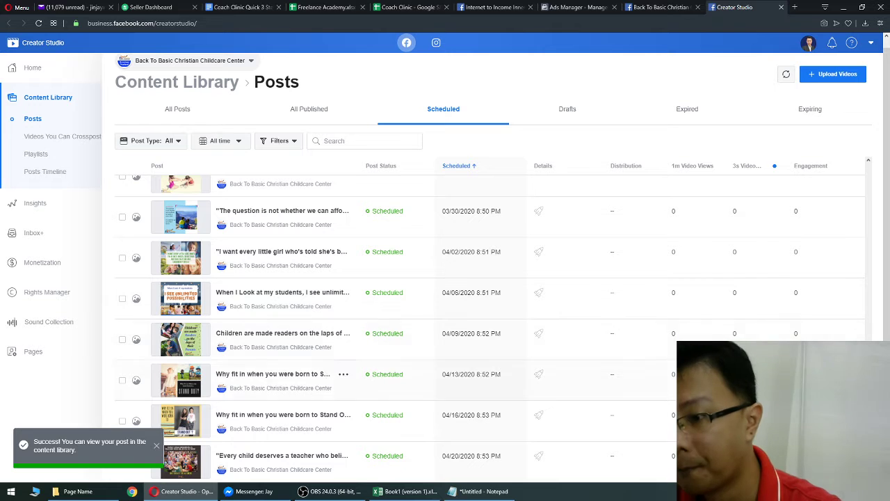
scroll(585, 236, "up", 5)
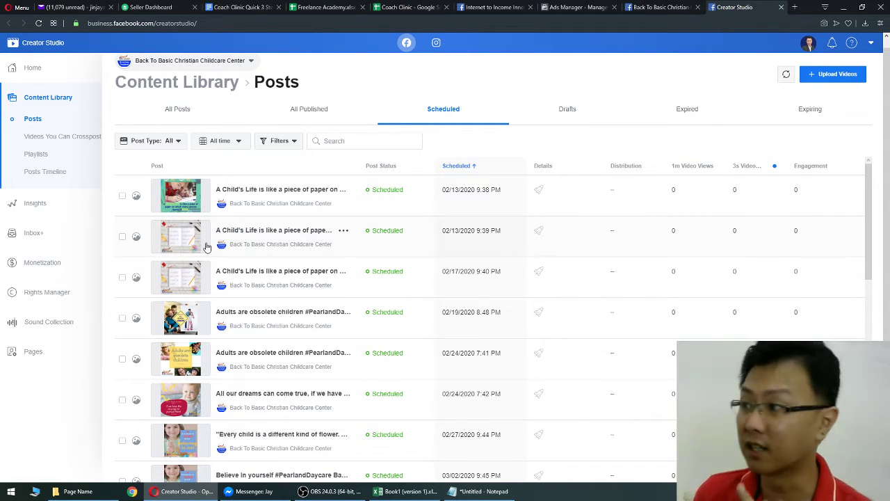
scroll(207, 247, "down", 2)
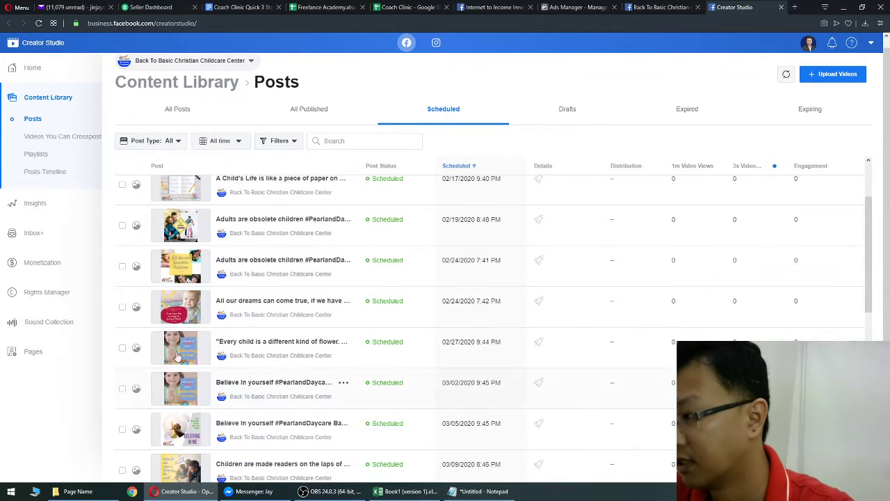
- Review the scheduled posts list, and check the (1).png image in the Page Name folder and the description in row 2 of the Excel calendar
scroll(198, 363, "down", 5)
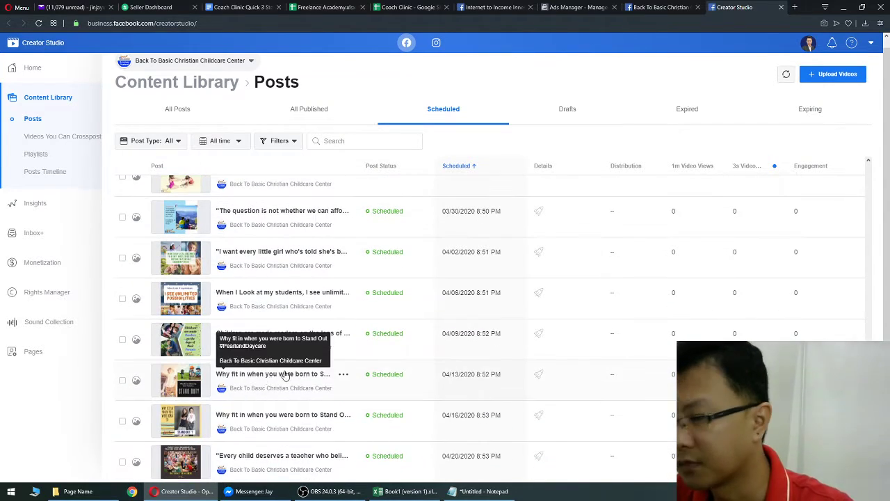
scroll(285, 376, "up", 8)
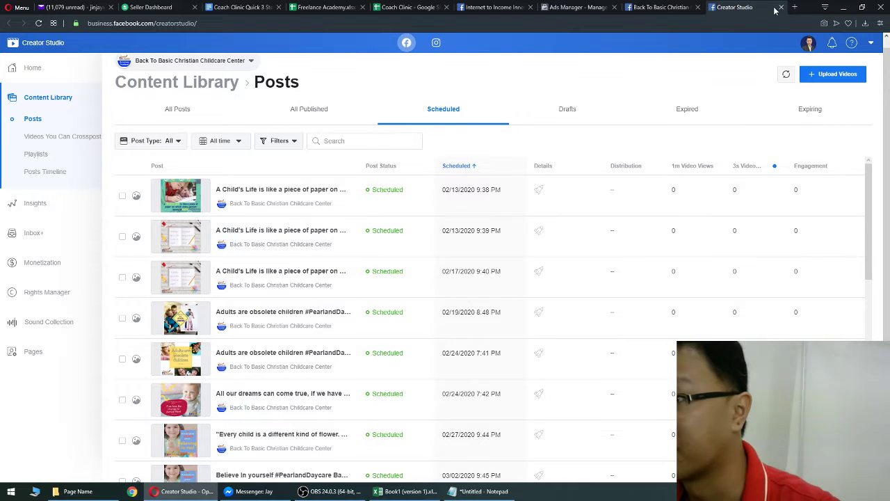
left_click(862, 8)
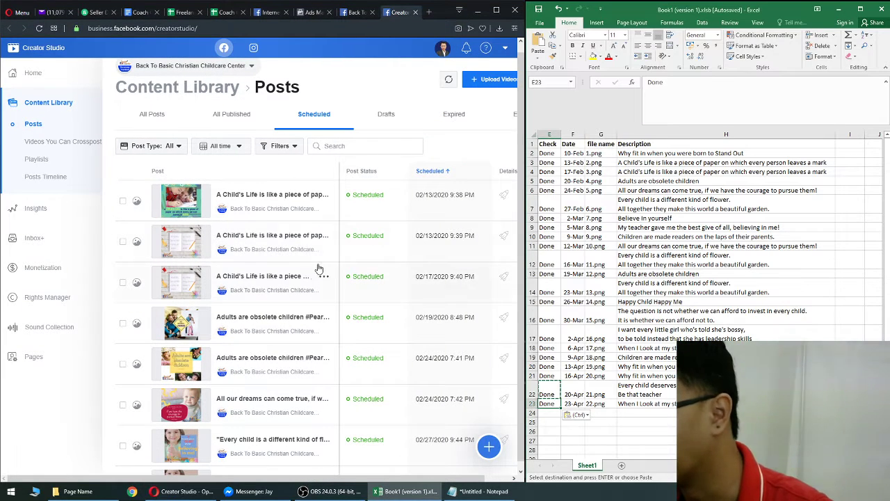
left_click(75, 491)
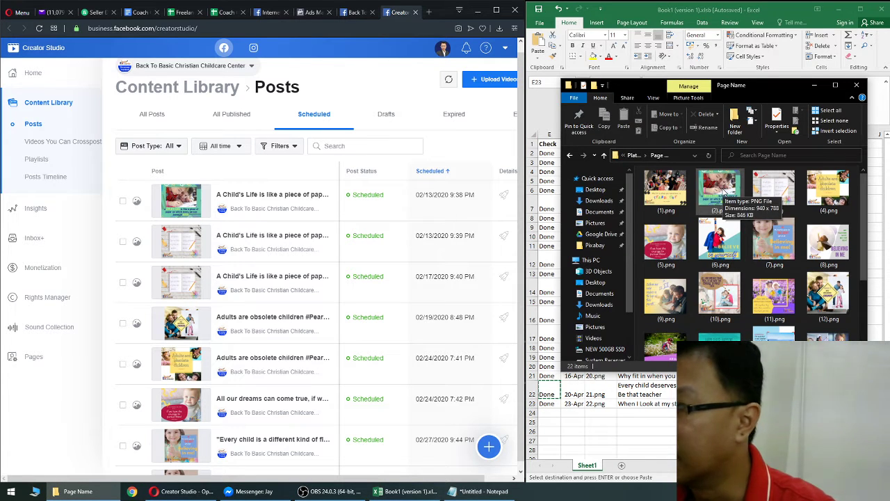
left_click(673, 194)
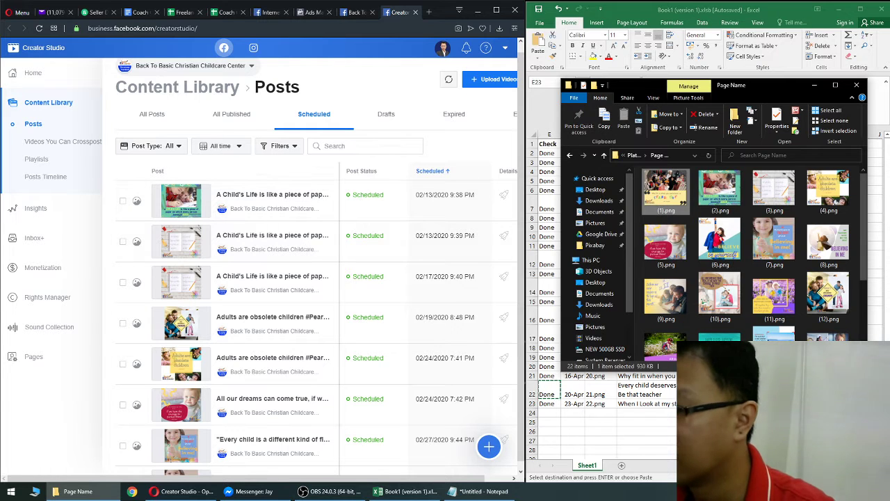
left_click(814, 85)
left_click(688, 162)
left_click(686, 153)
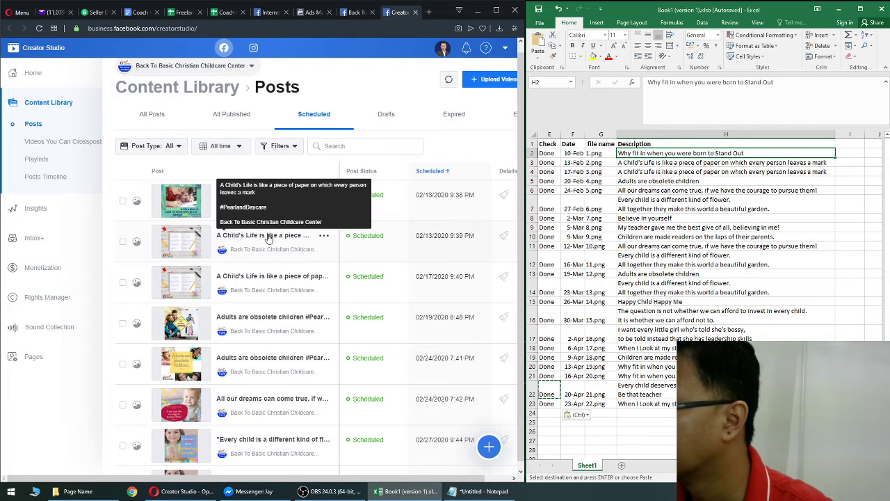
- Refresh the scheduled posts list in Creator Studio
right_click(379, 82)
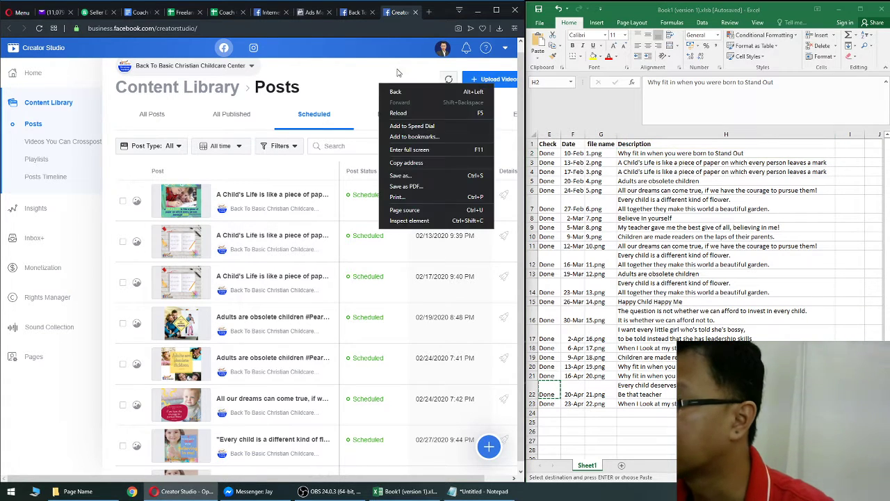
left_click(448, 79)
left_click(448, 80)
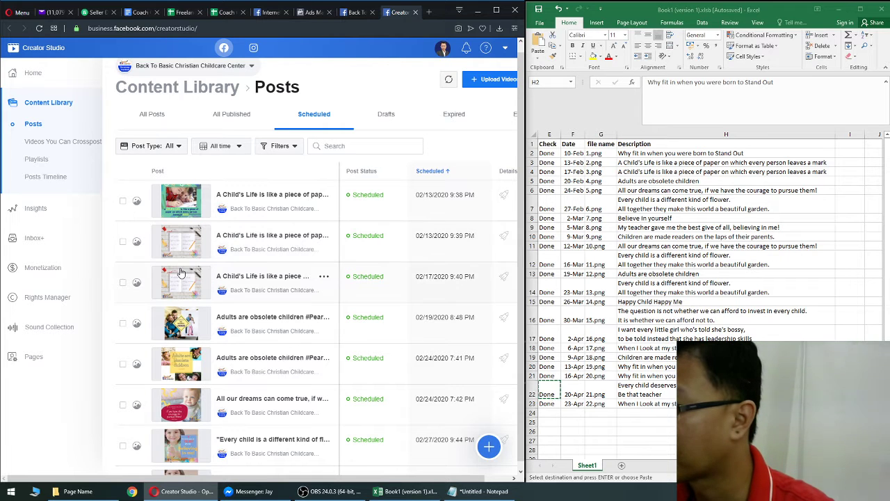
left_click(323, 277)
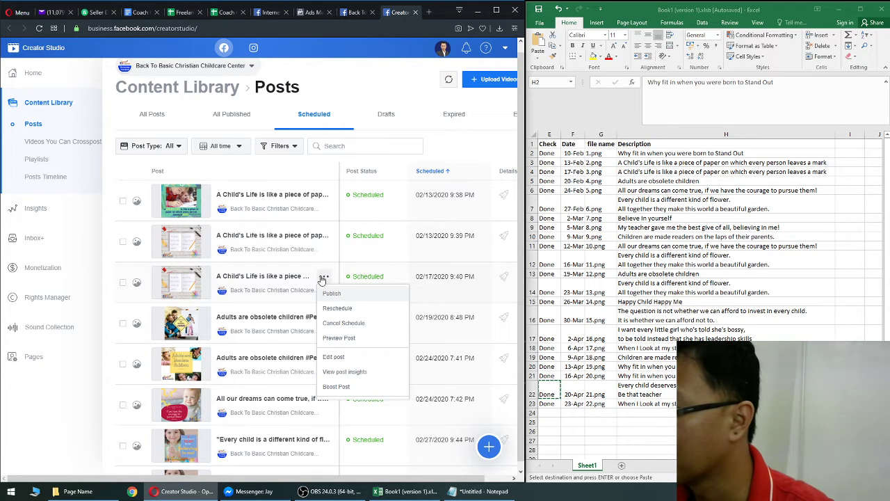
left_click(345, 358)
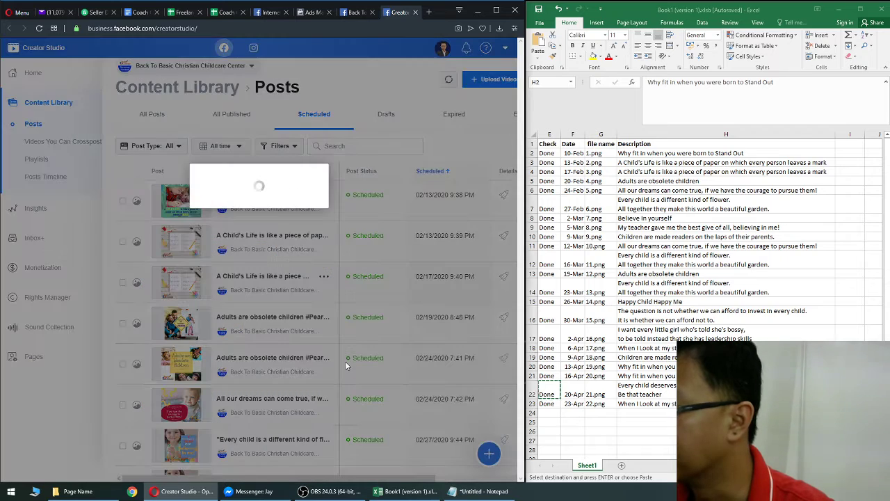
left_click(78, 491)
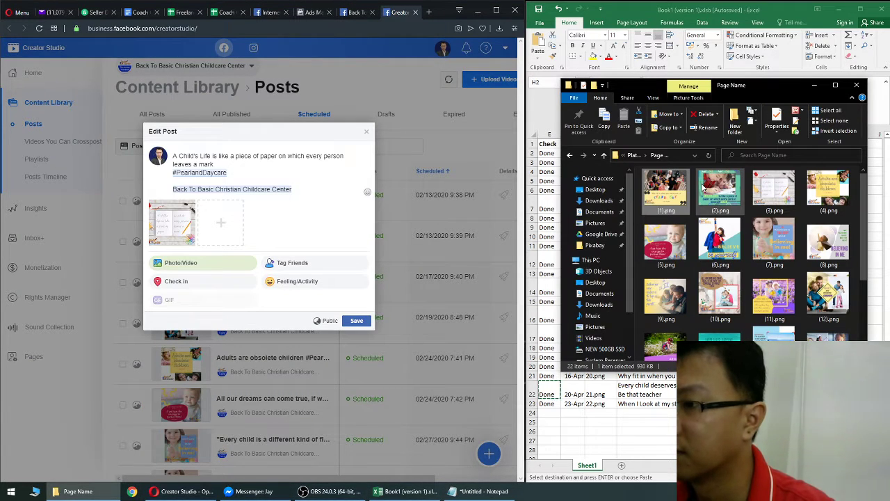
left_click(368, 135)
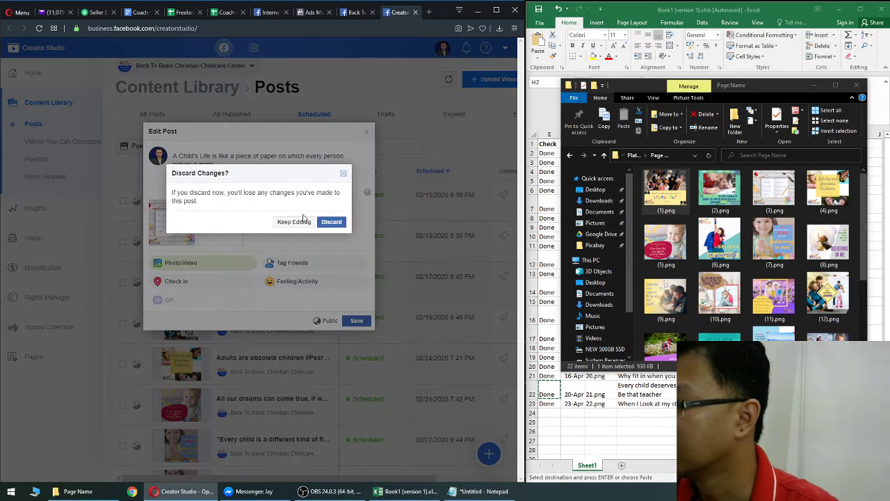
left_click(330, 222)
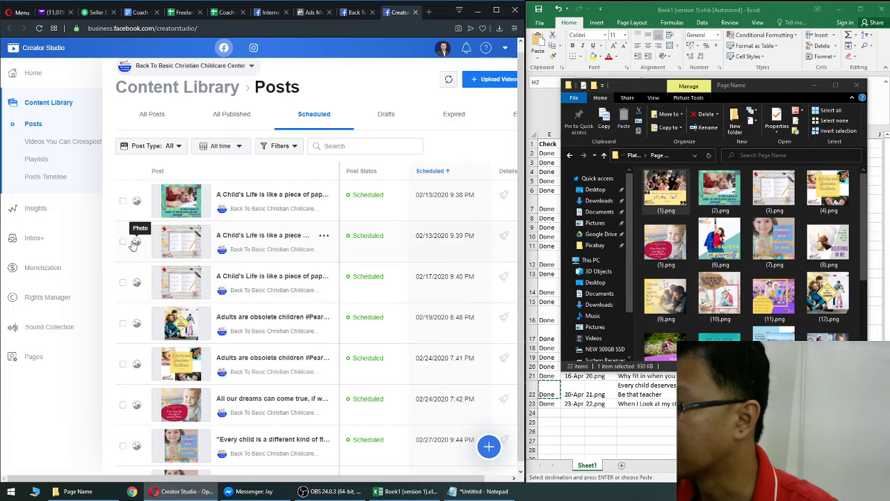
- Replace the image of the A Child's Life post scheduled for 02/13/2020 9:39 PM with (2).png and save the edit
left_click(324, 236)
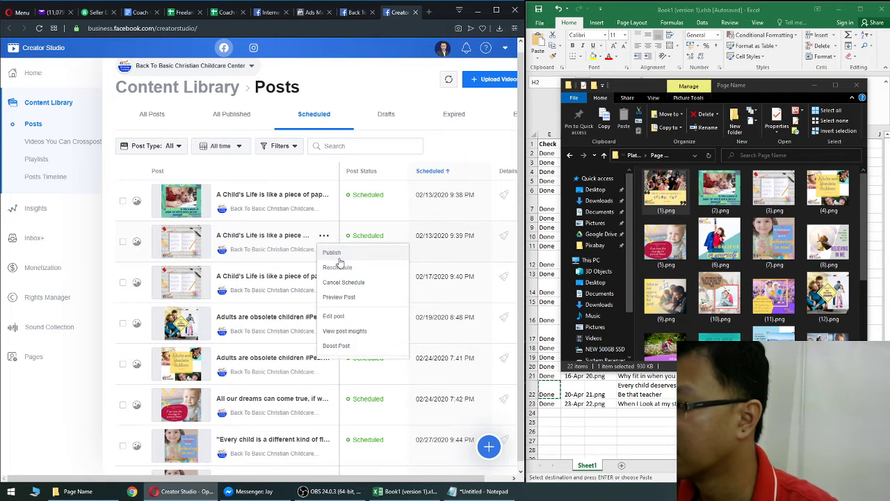
left_click(340, 317)
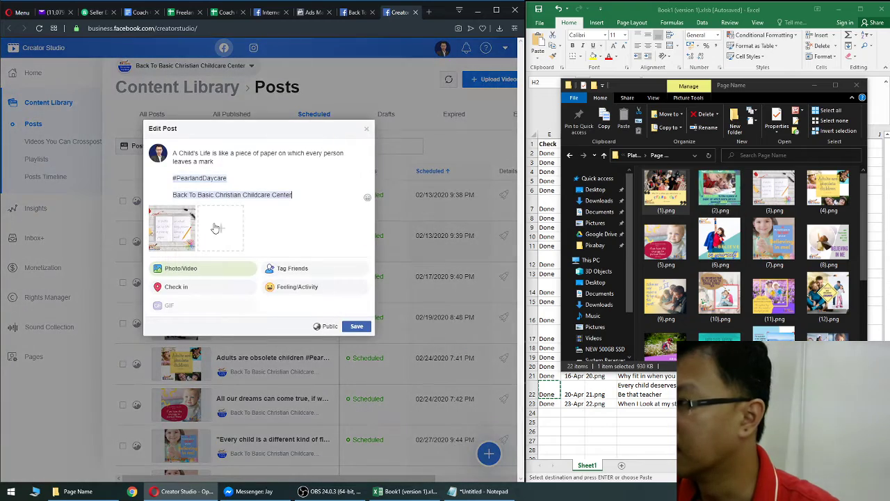
left_click(189, 210)
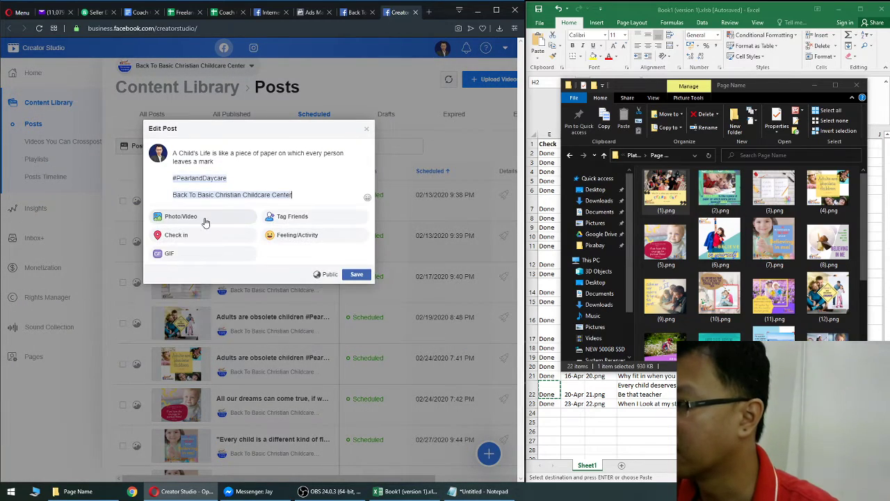
left_click(206, 216)
double_click(275, 125)
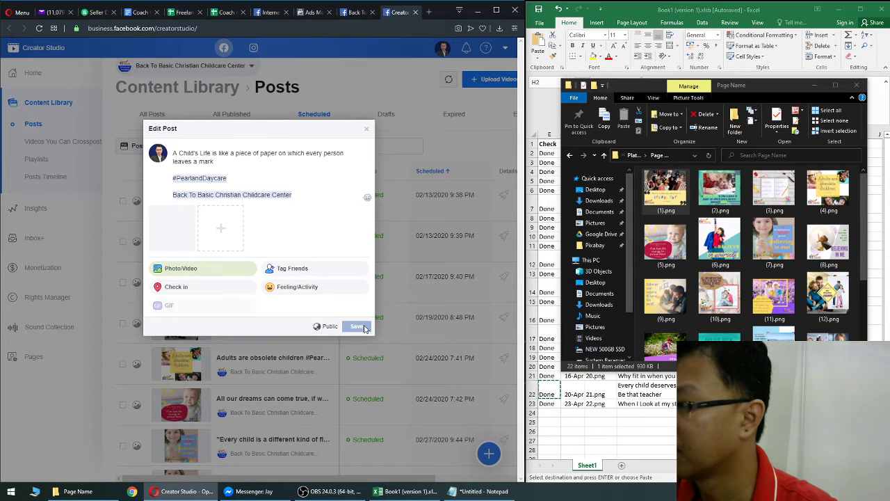
left_click(356, 341)
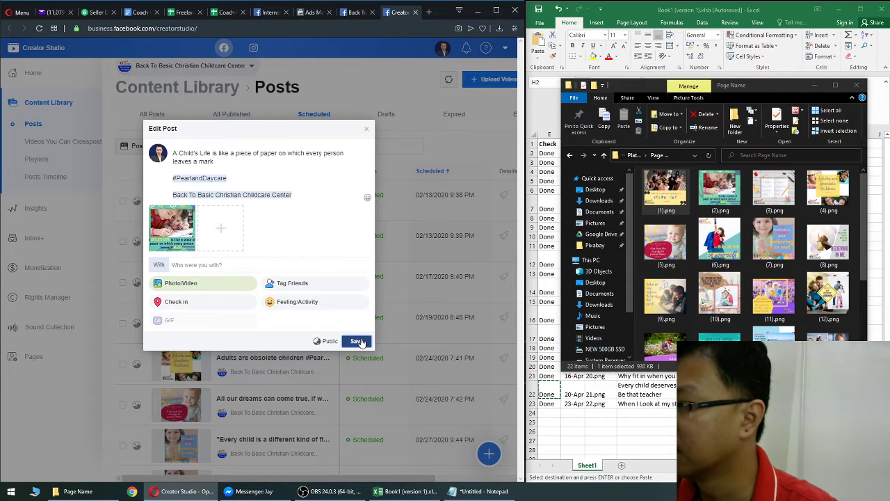
- Highlight row 2, the 10-Feb 1.png entry, in yellow in the Excel calendar
left_click(614, 434)
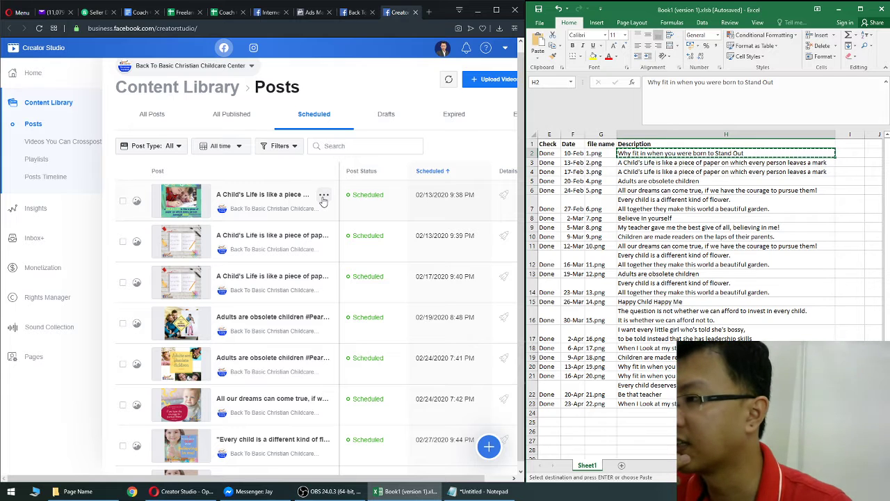
left_click(646, 190)
left_click(532, 153)
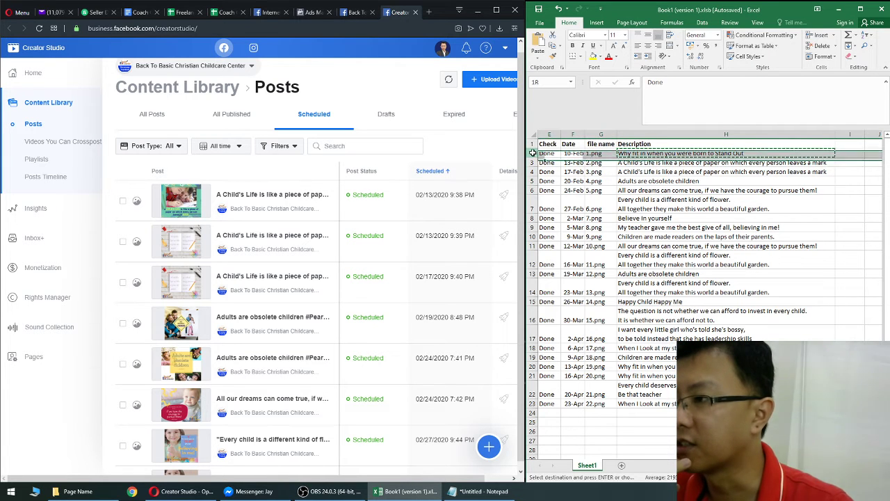
left_click(592, 55)
left_click(570, 164)
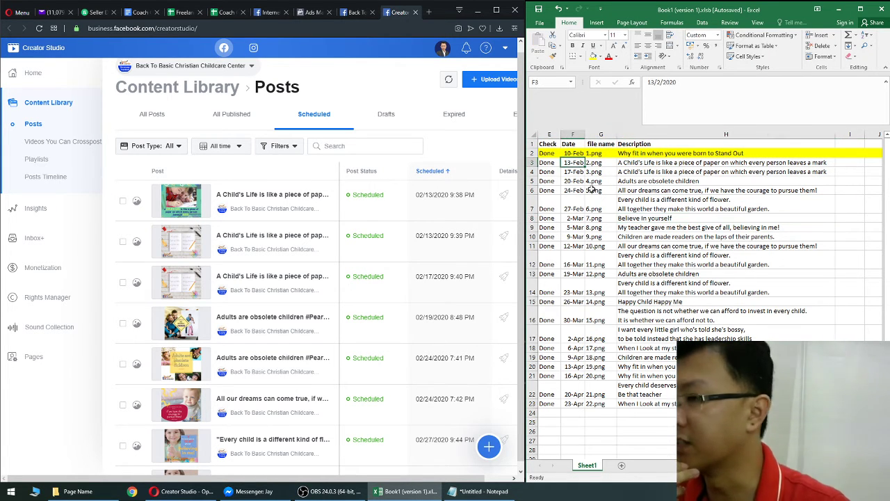
- Cancel the schedule of the duplicate A Child's Life post set for 02/13/2020 9:39 PM
left_click(641, 163)
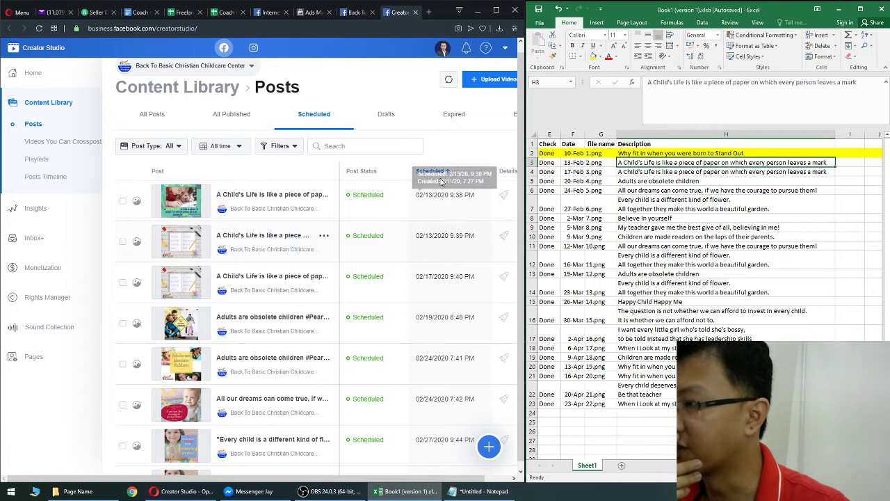
left_click(122, 242)
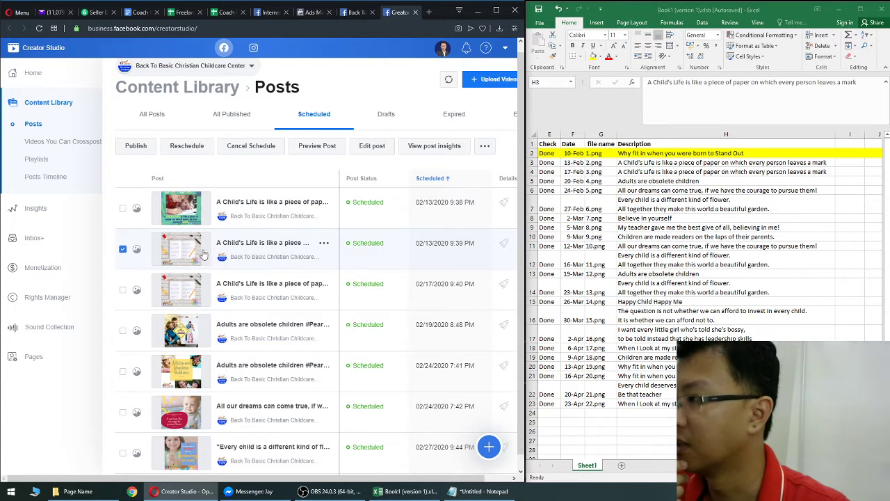
left_click(324, 243)
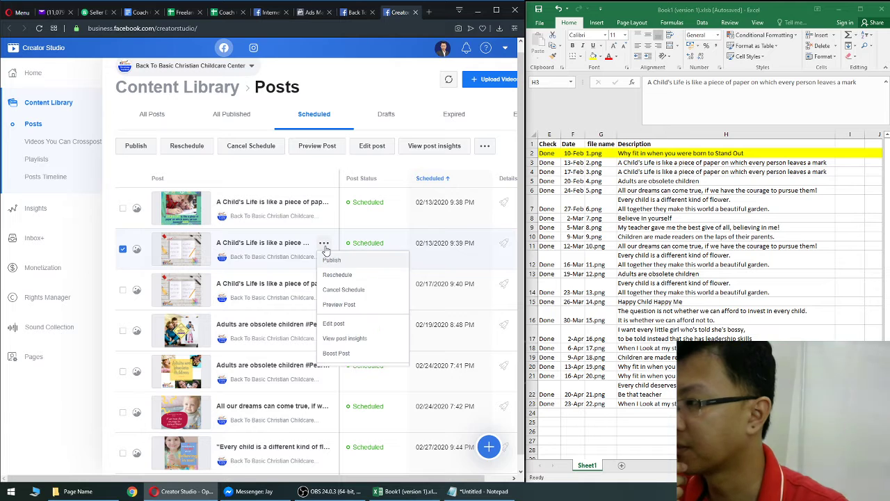
left_click(348, 290)
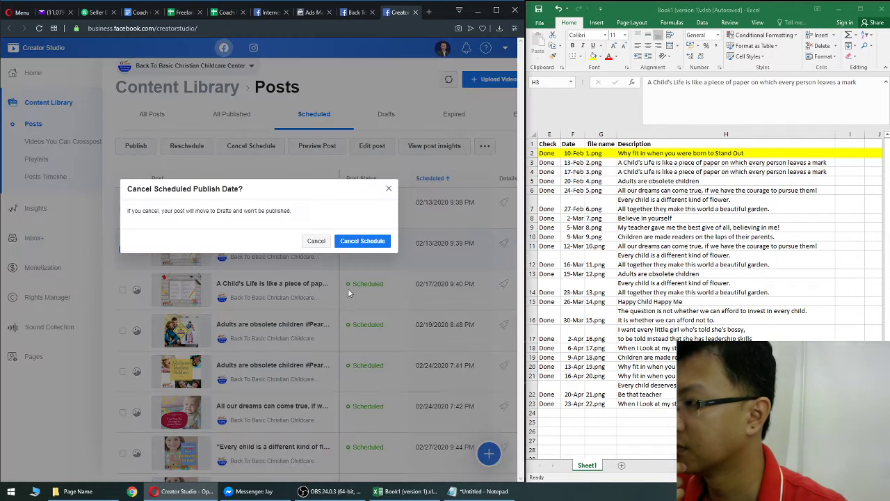
left_click(356, 242)
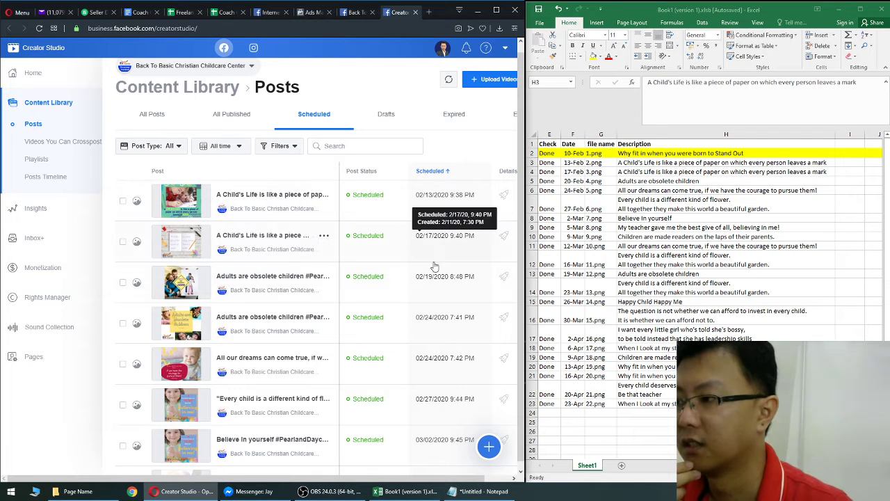
- Compare the dates and file names in the first rows of the Excel calendar with the scheduled post dates
left_click(573, 154)
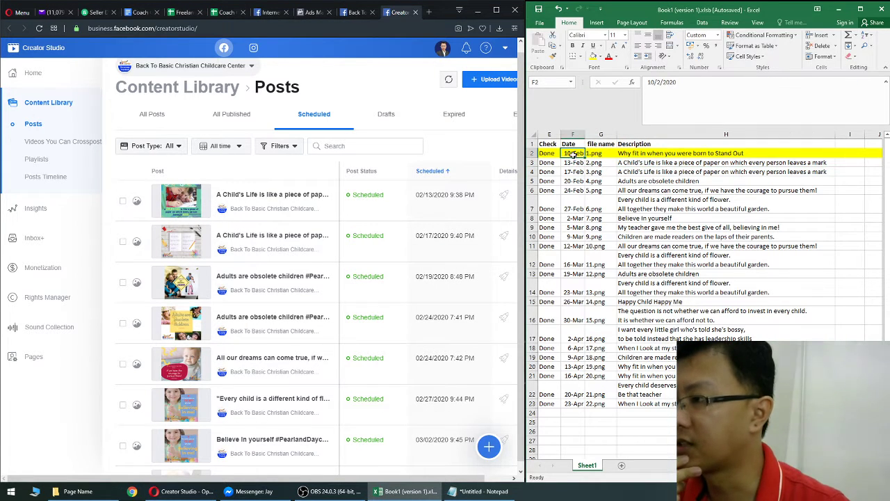
left_click(580, 162)
scroll(577, 163, "down", 1)
scroll(570, 159, "up", 1)
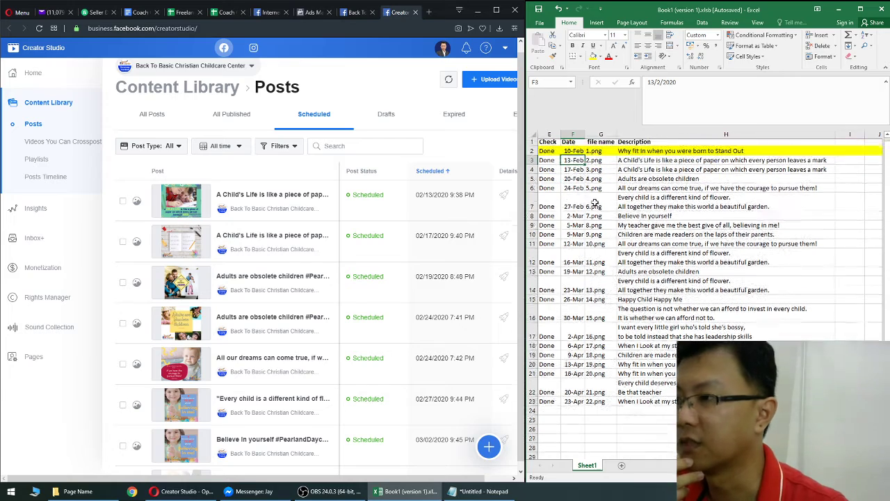
left_click(600, 181)
scroll(602, 174, "down", 1)
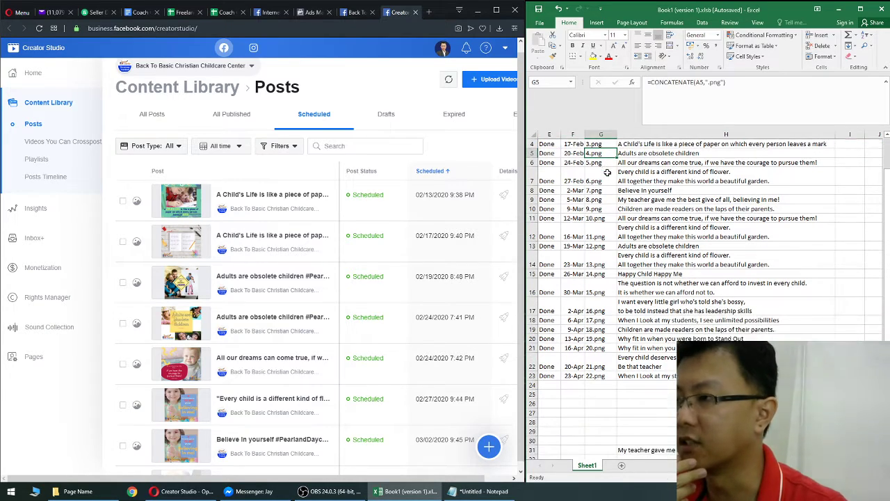
scroll(600, 178, "up", 1)
left_click(578, 162)
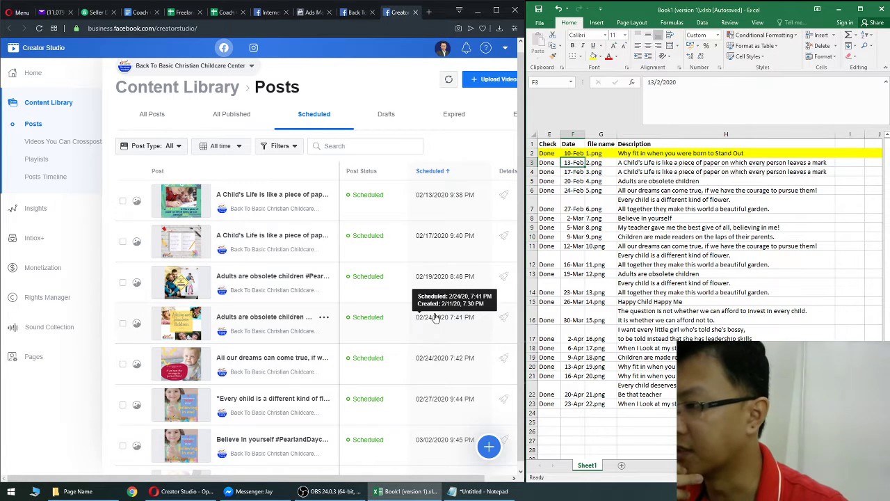
- Reschedule the Adults are obsolete children post with the yellow image to 2/20/2020 and refresh the scheduled list
left_click(569, 181)
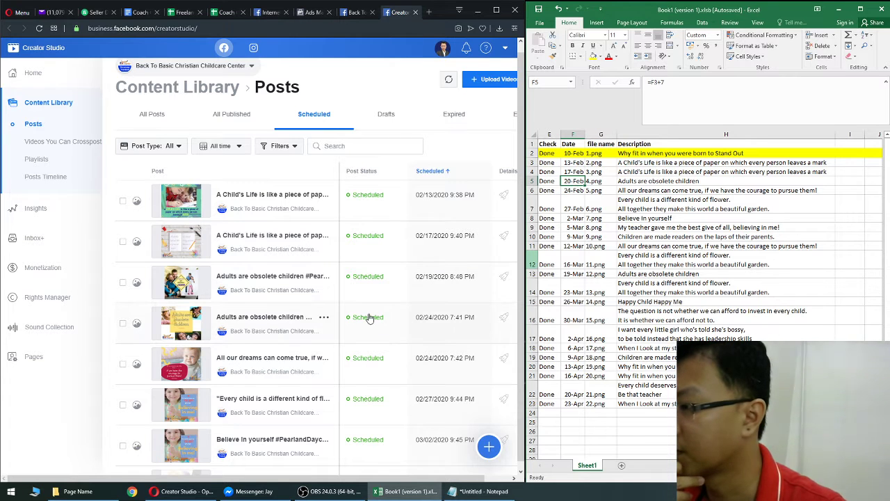
left_click(324, 317)
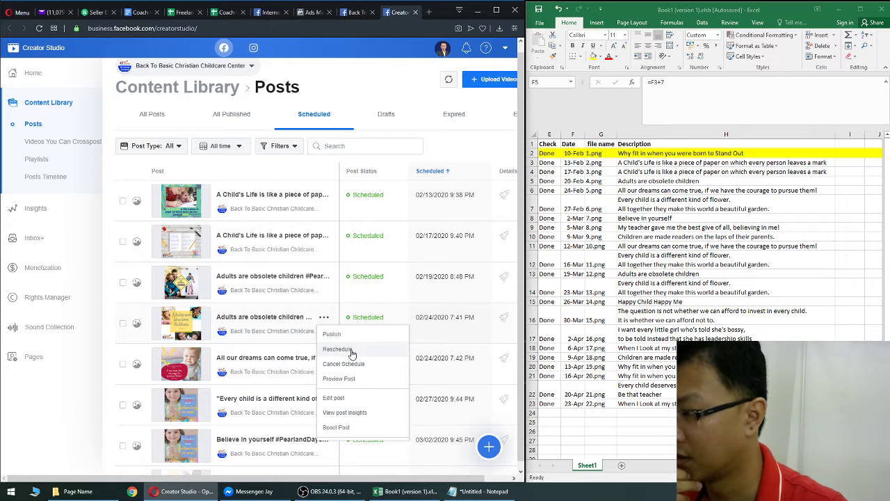
left_click(338, 348)
left_click(201, 209)
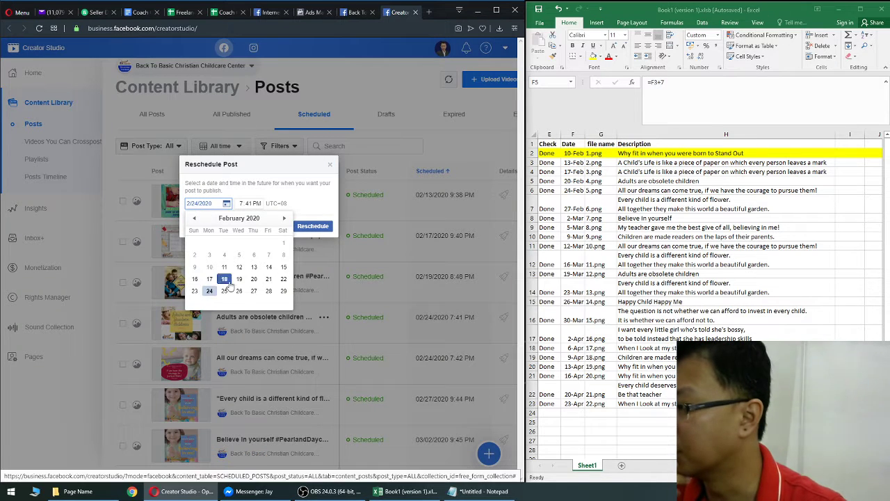
left_click(253, 279)
left_click(306, 228)
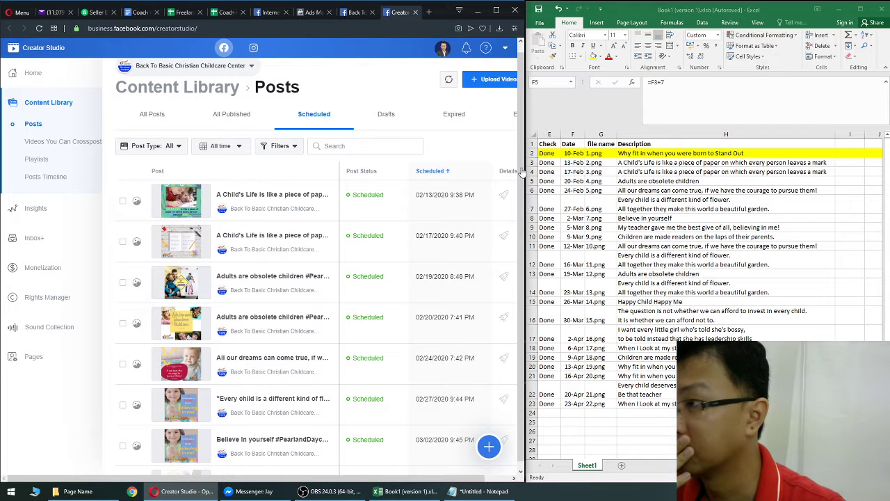
left_click(449, 79)
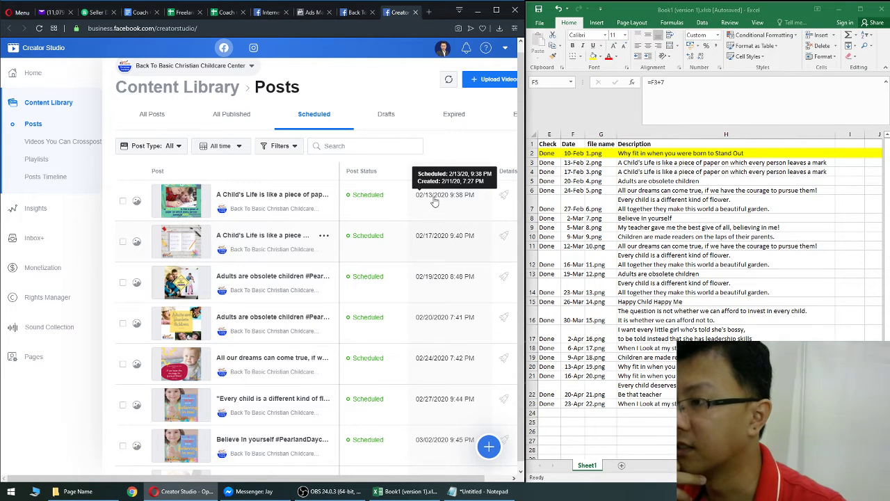
left_click(550, 165)
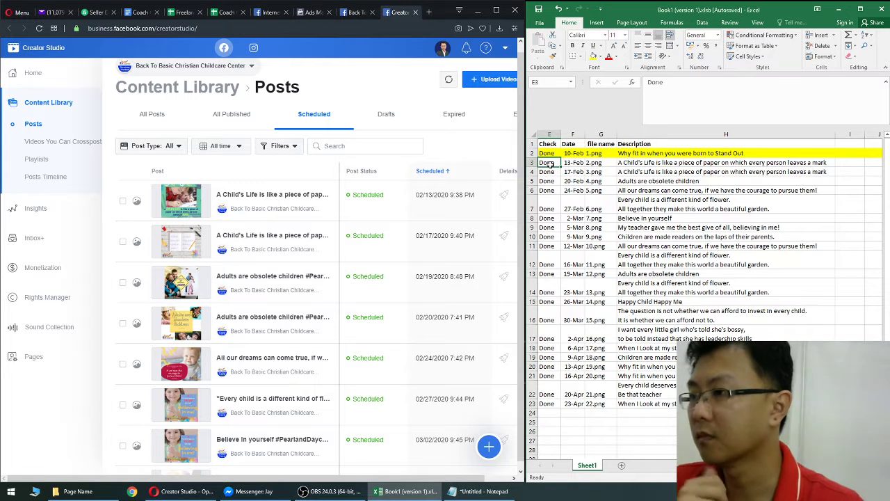
key("Up")
type("C")
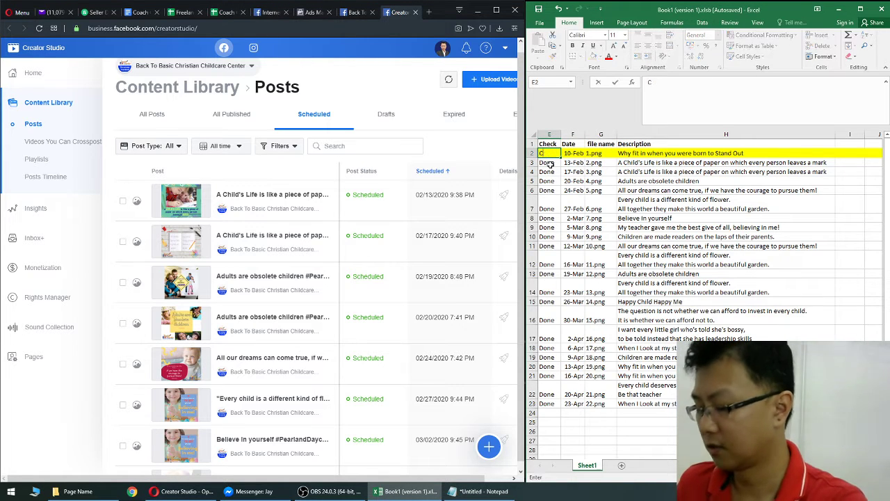
type("hecked")
key("Return")
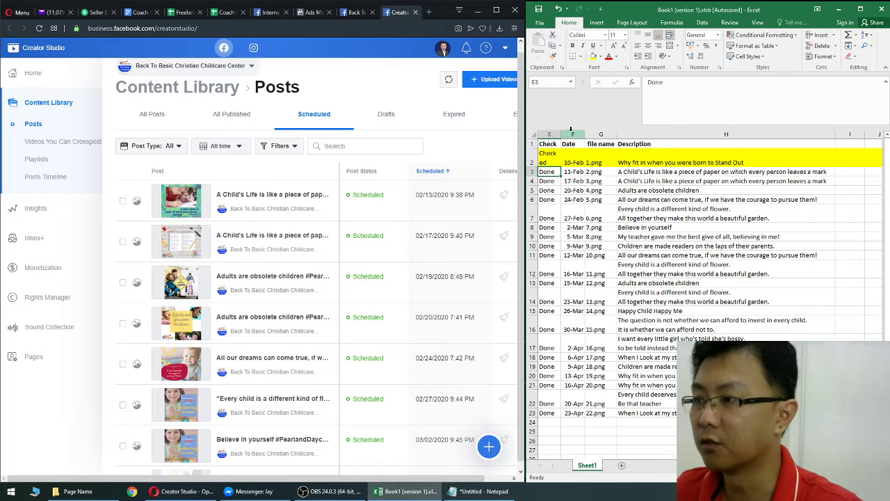
double_click(560, 134)
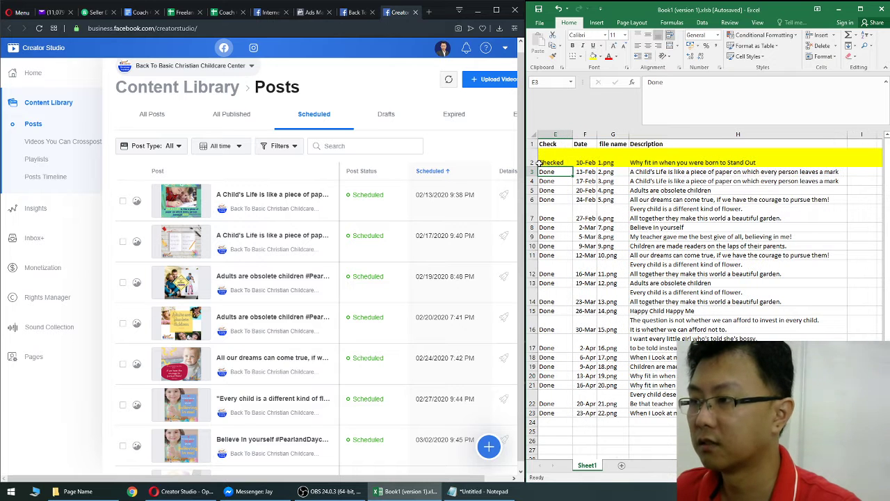
key("ctrl+z")
key("ctrl+z")
- Widen the Check column to about 12.71 and mark the 10-Feb 1.png row as Checked
left_click_drag(562, 133, 583, 133)
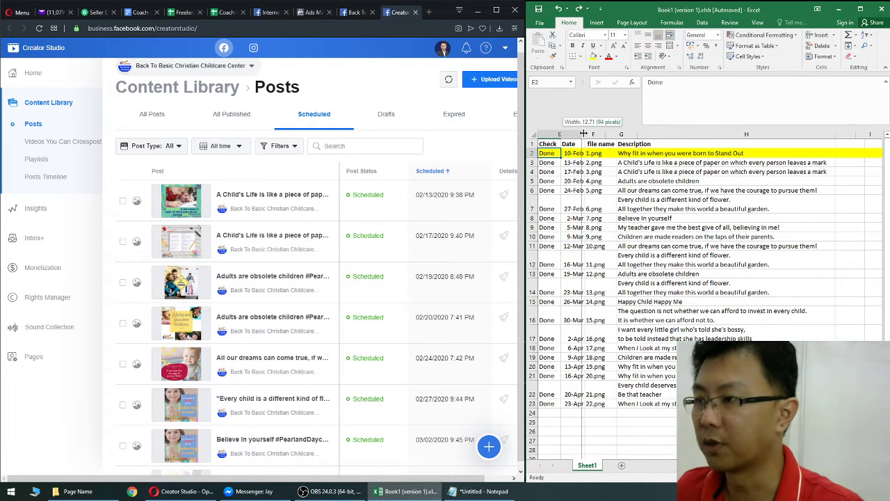
type("Checkje")
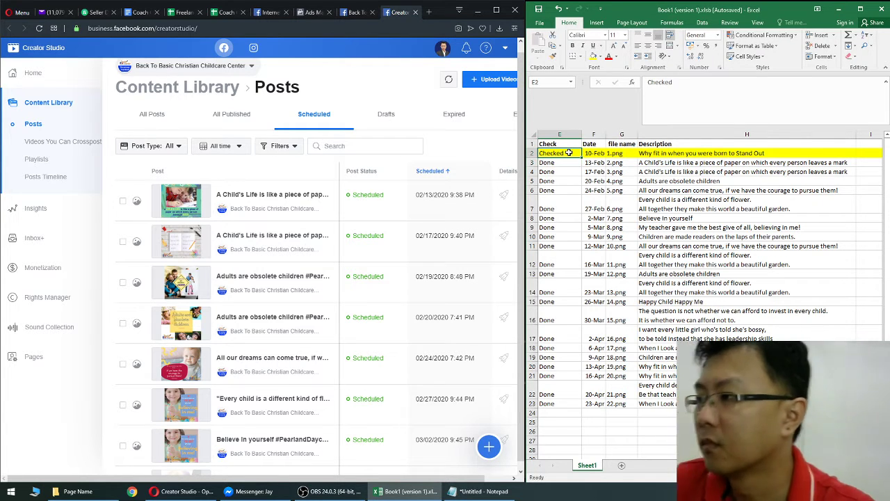
key("Down")
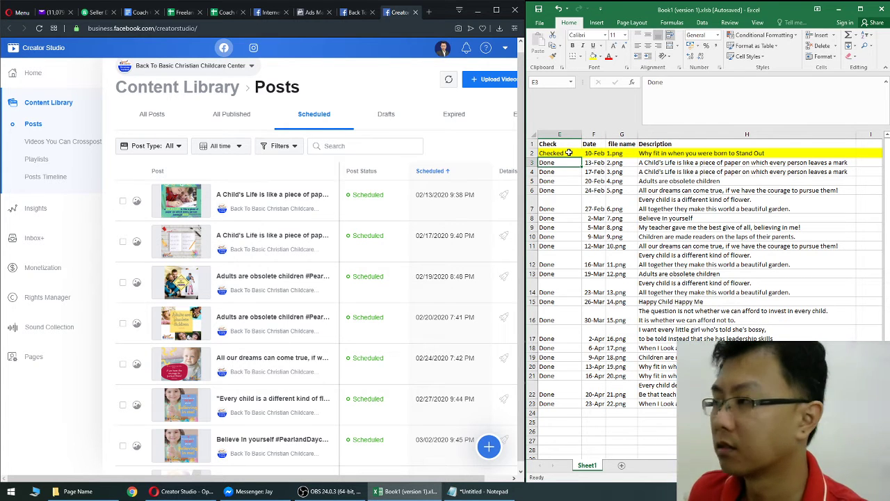
- Review the A Child's Life post scheduled for 02/13/2020 without editing it, and mark the 13-Feb 2.png row as Checked
left_click(215, 204)
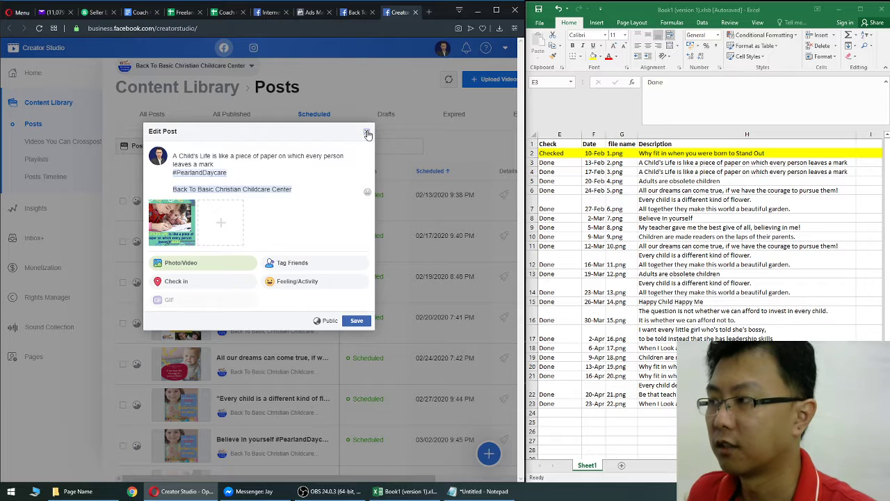
left_click(367, 132)
left_click(332, 222)
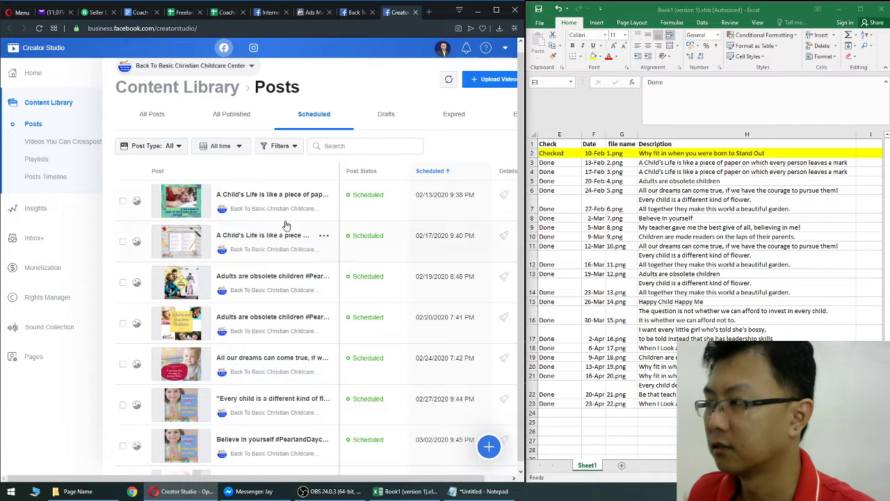
left_click(567, 165)
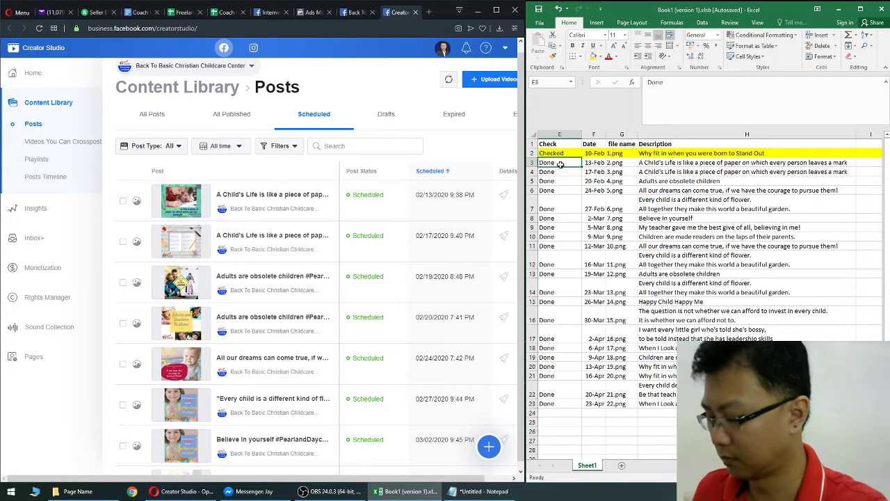
type("Checked")
key("Return")
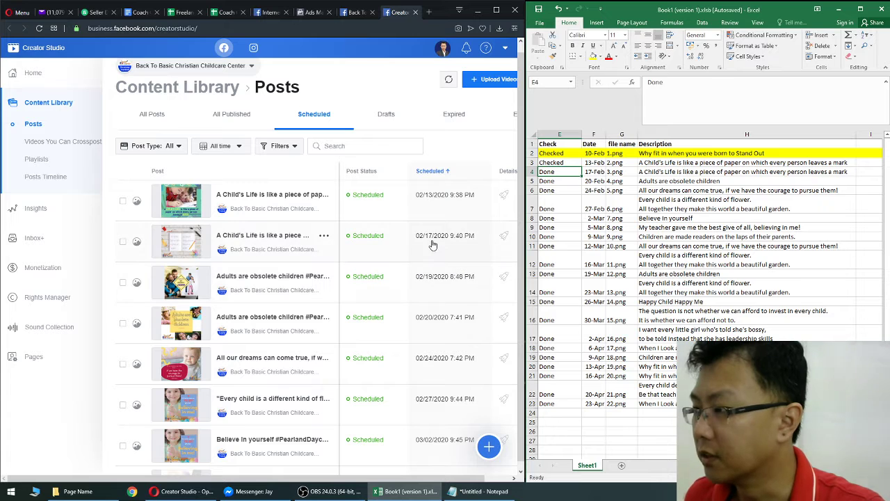
- Copy the Checked mark from the 13-Feb row into the 17-Feb 3.png row of the Excel calendar
left_click(563, 164)
key("ctrl+c")
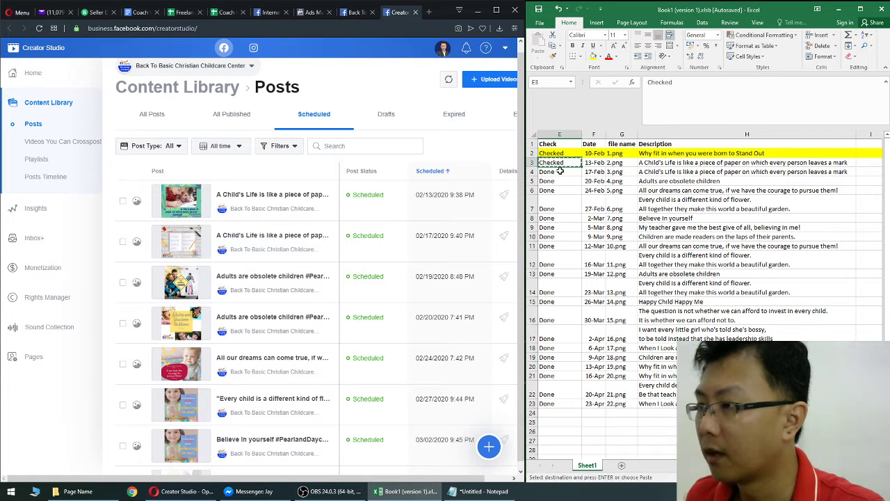
left_click(560, 172)
key("ctrl+v")
key("Down")
key("Down")
key("Down")
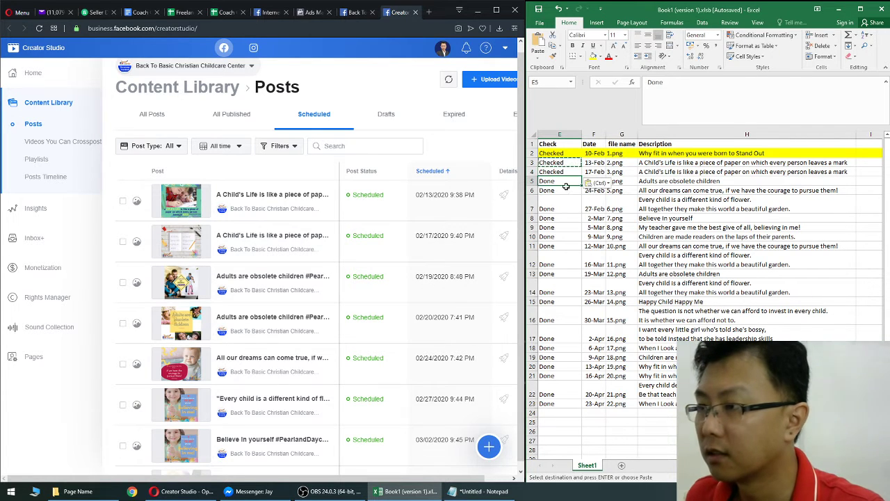
key("Right")
key("Right")
key("Right")
key("Escape")
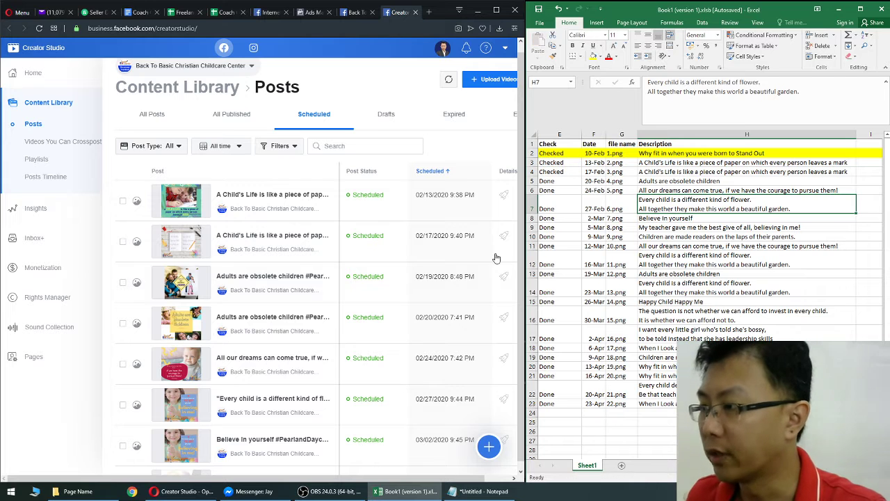
- Examine the text and image of the Adults are obsolete children post scheduled for 02/19/2020, discarding any edits
mouse_move(432, 280)
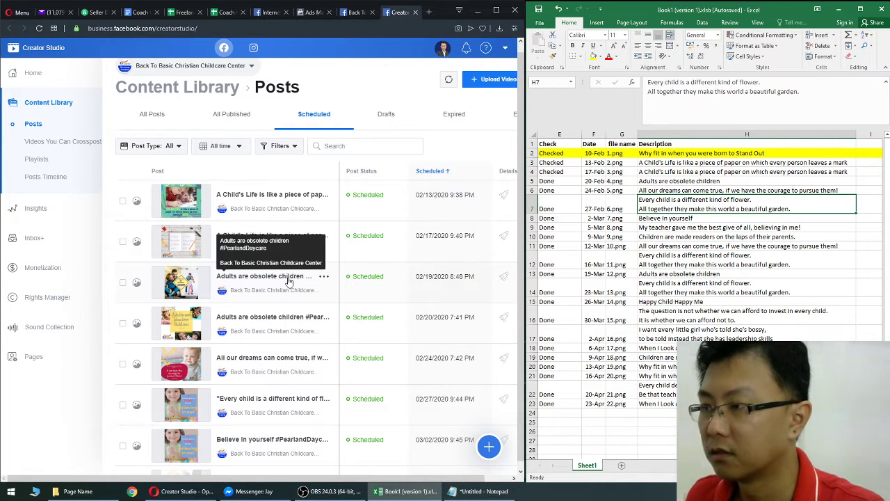
left_click(324, 278)
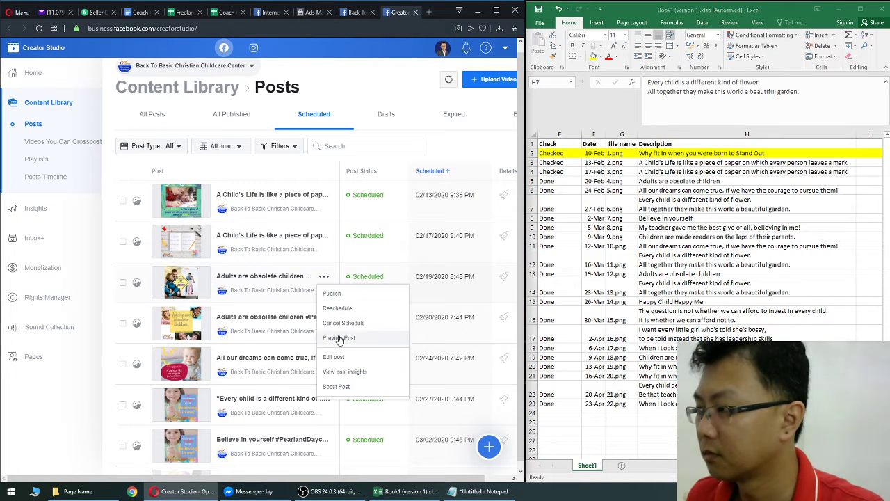
left_click(335, 357)
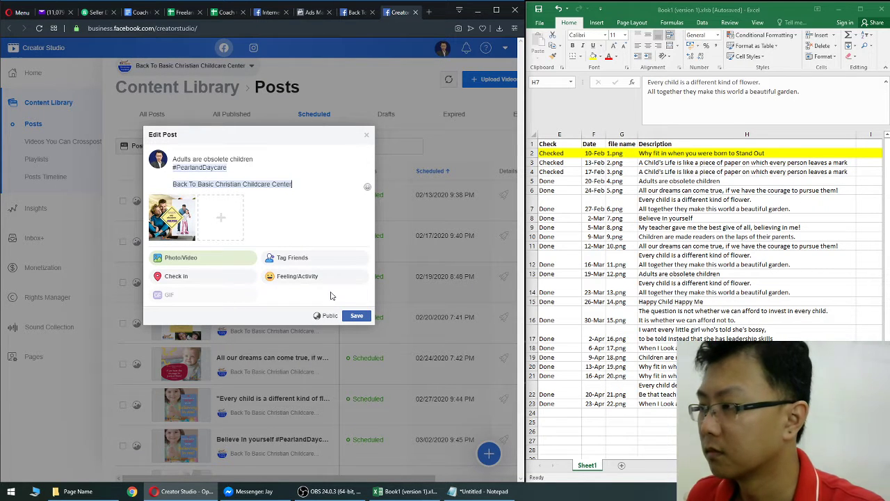
left_click(367, 135)
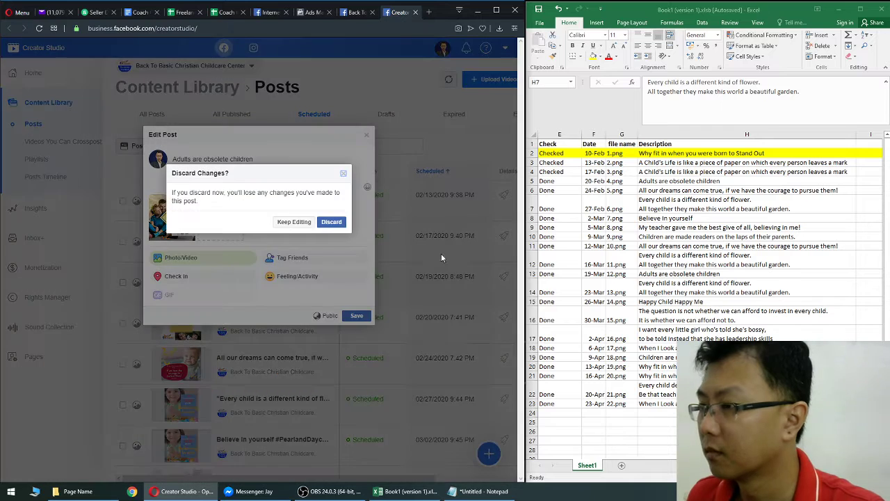
left_click(336, 221)
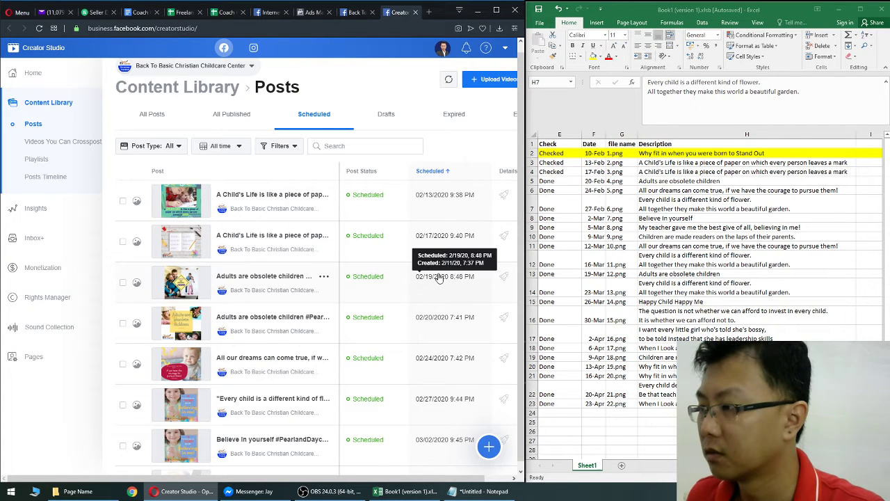
- Reschedule the 8:48 PM Adults are obsolete children post to 2/20/2020
left_click(327, 278)
left_click(351, 312)
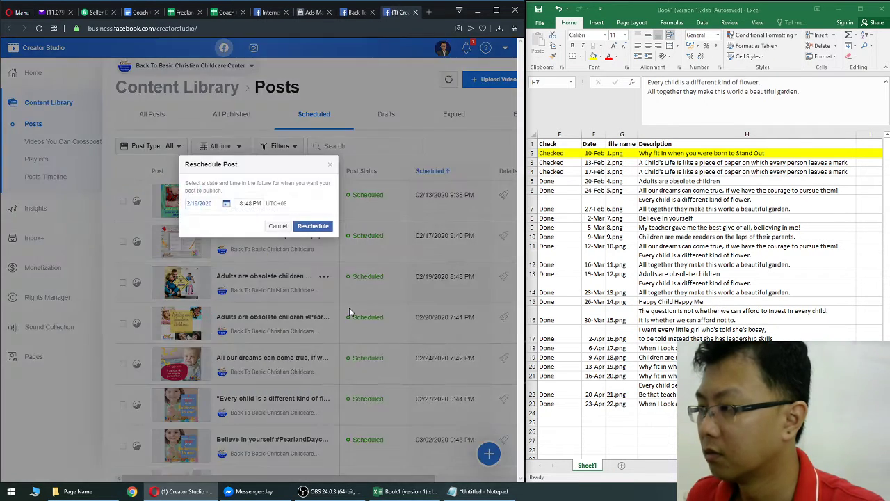
left_click(201, 205)
left_click(254, 278)
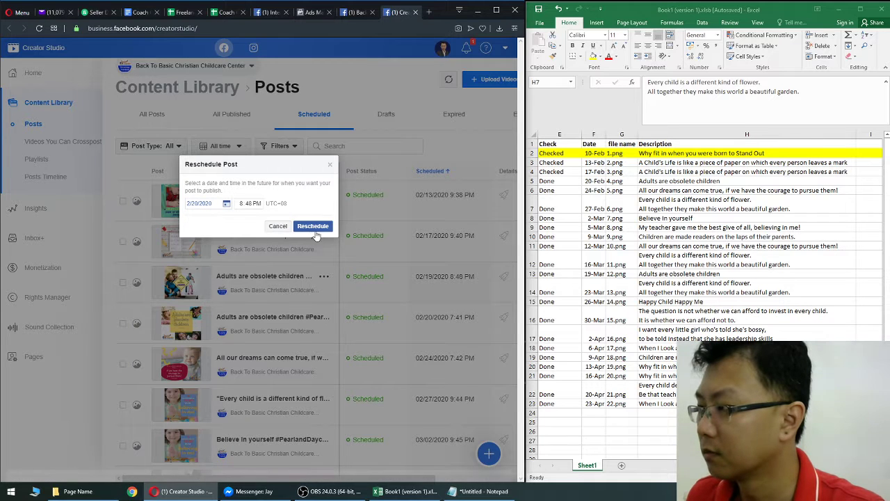
left_click(312, 226)
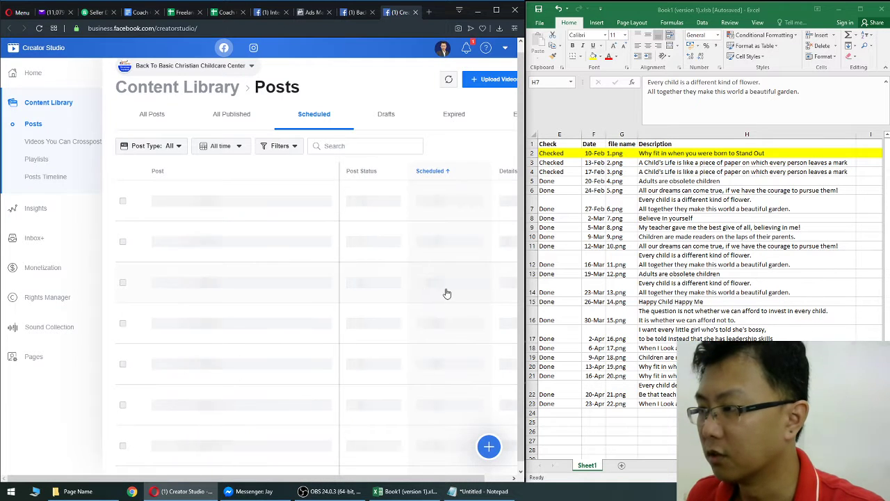
- Compare the 02/20/2020 8:48 PM Adults are obsolete children post with the calendar and image folder, and cancel its schedule
left_click(642, 196)
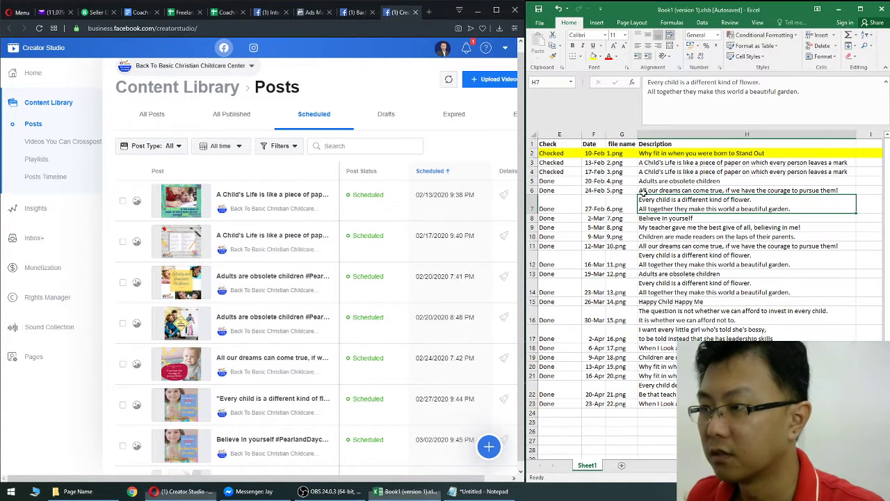
left_click(533, 181)
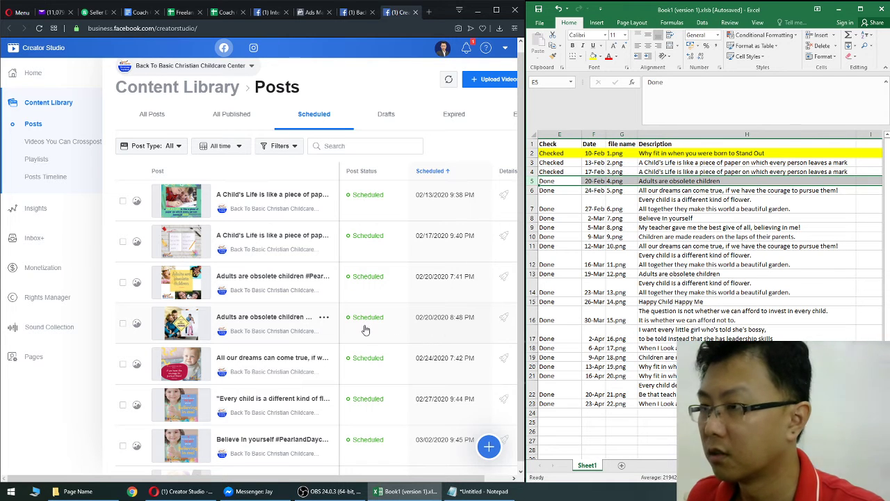
left_click(533, 189)
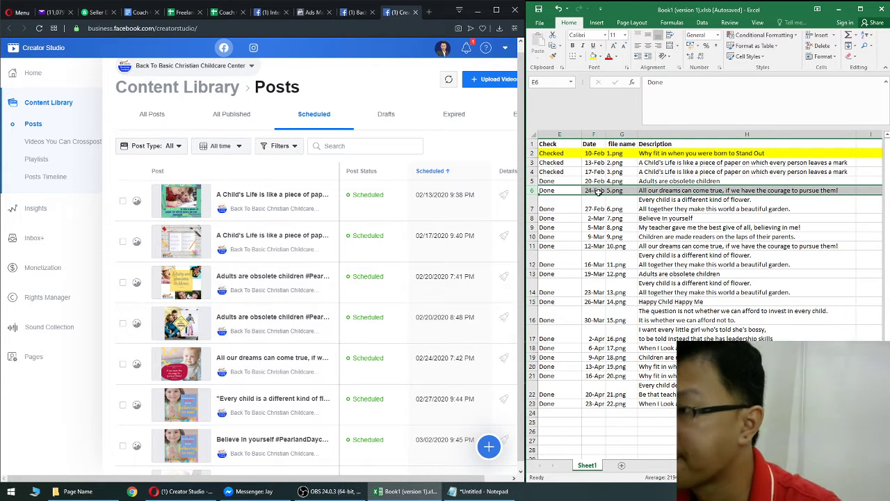
left_click(122, 323)
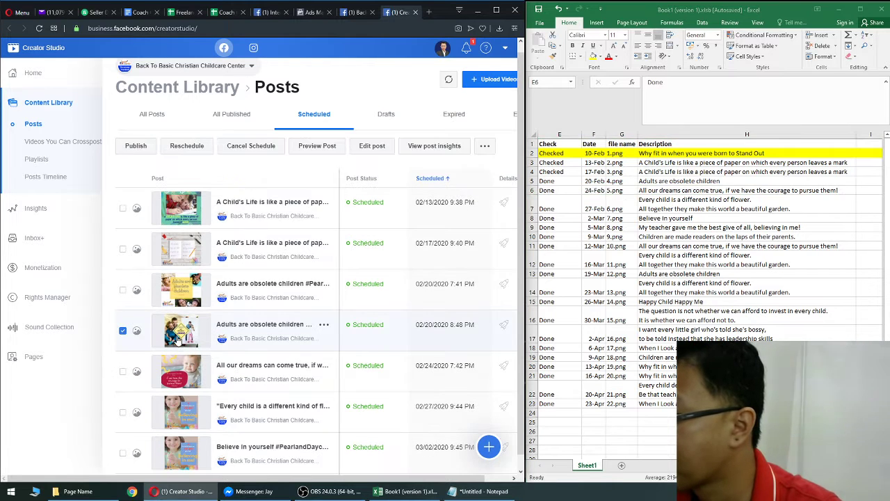
left_click(78, 491)
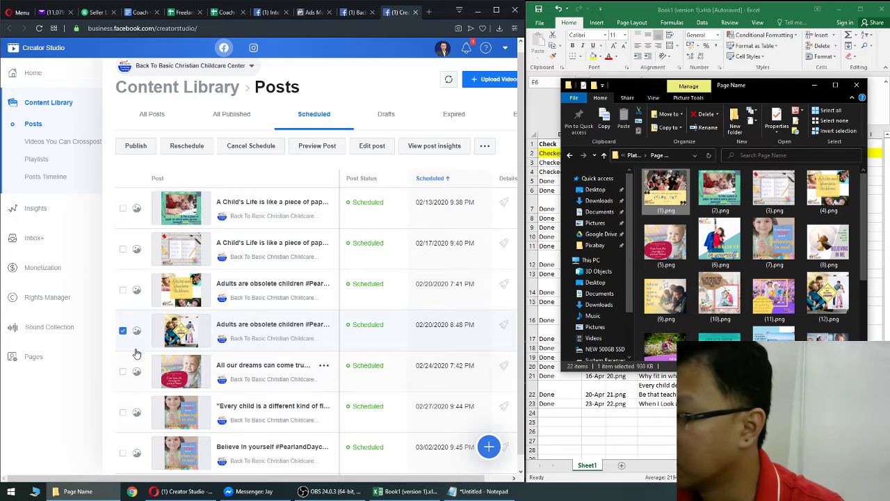
left_click(97, 380)
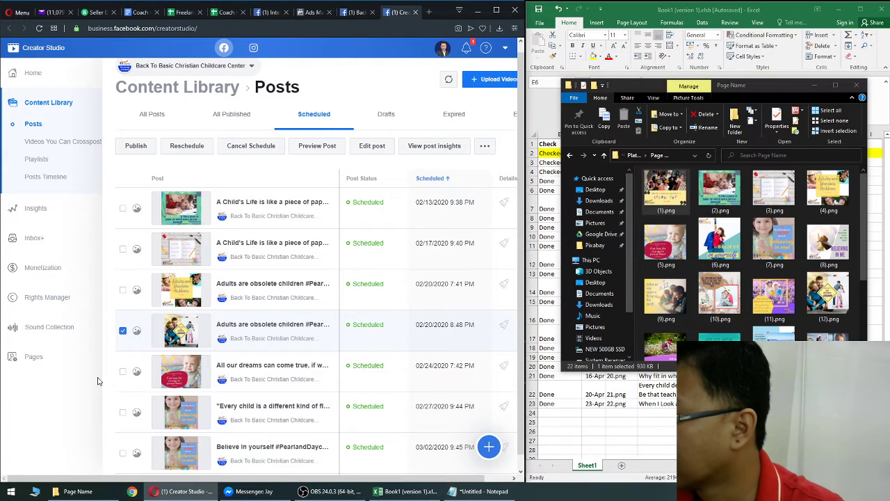
left_click(324, 324)
left_click(347, 370)
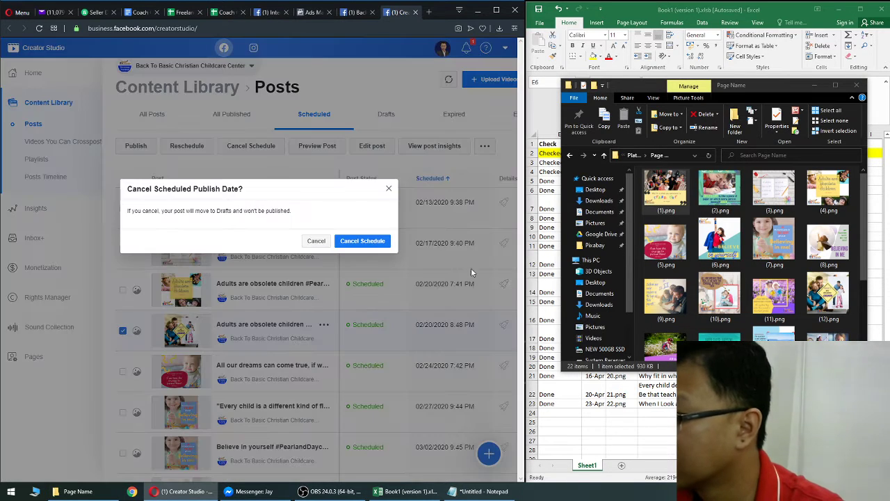
left_click(386, 241)
left_click(815, 85)
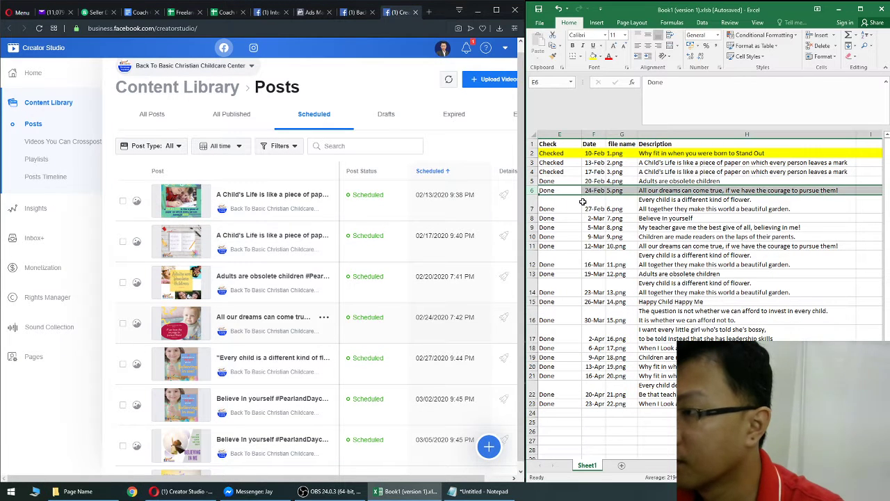
- Copy the Checked mark into the 20-Feb 4.png and 24-Feb 5.png rows of the Excel calendar
left_click(557, 172)
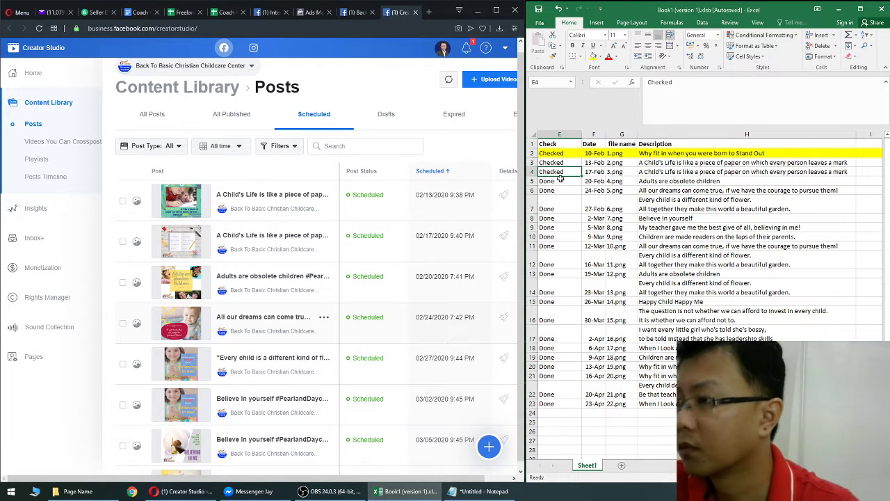
key("ctrl+c")
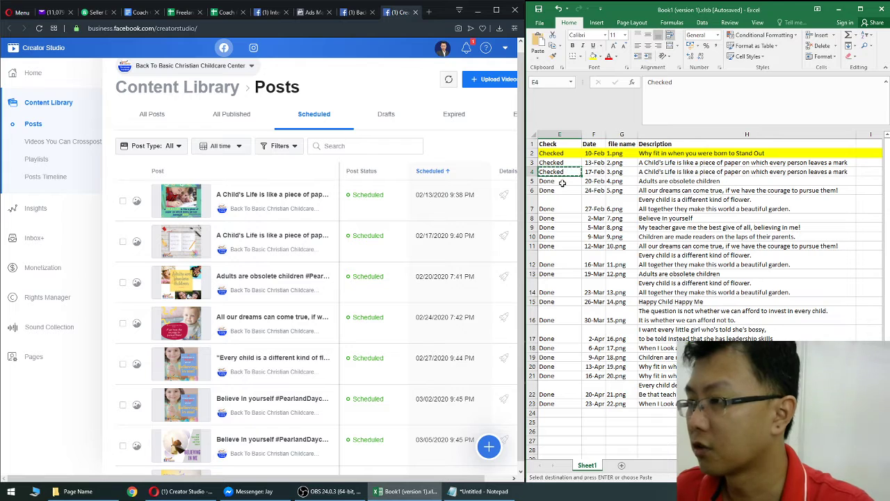
key("Down")
key("ctrl+v")
left_click(647, 190)
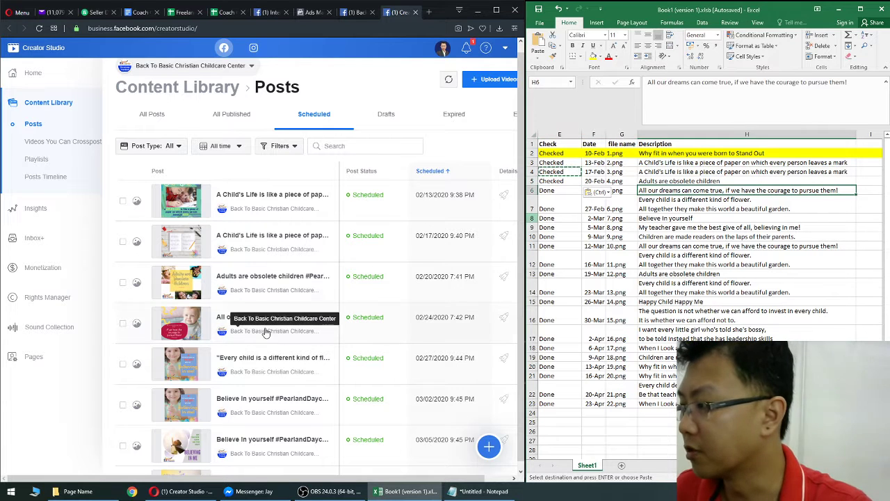
left_click(557, 182)
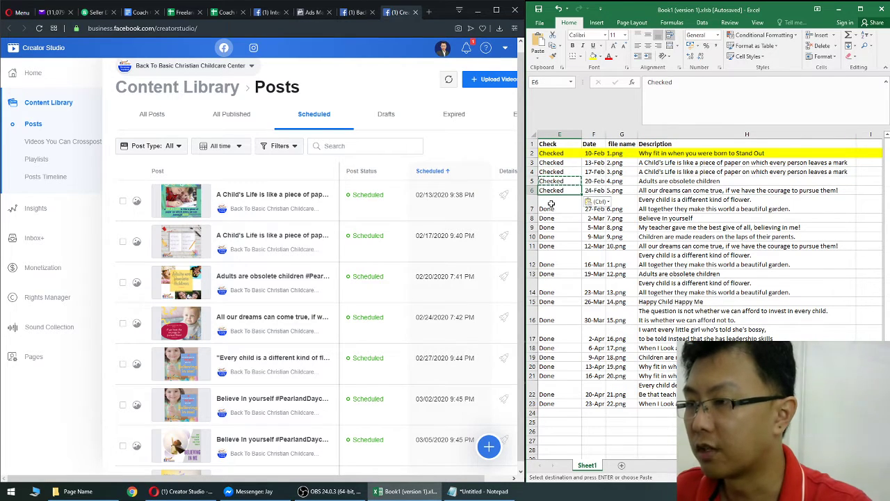
- Review the dates, file names and descriptions in the Excel calendar from the 24-Feb 5.png row through the remaining Done rows
left_click(78, 491)
left_click(78, 491)
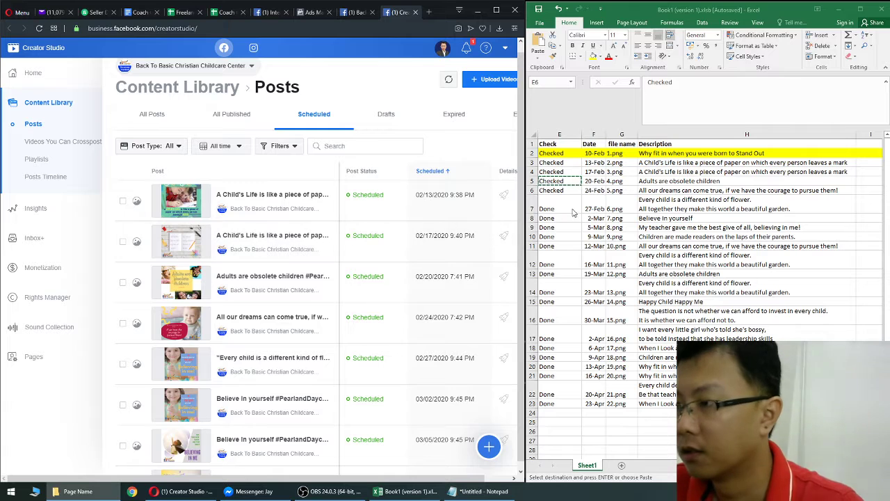
key("ctrl+v")
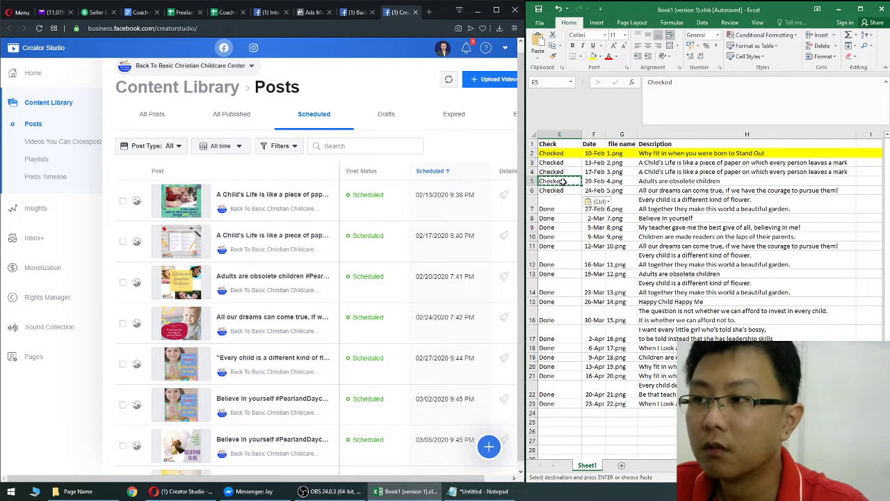
left_click(616, 190)
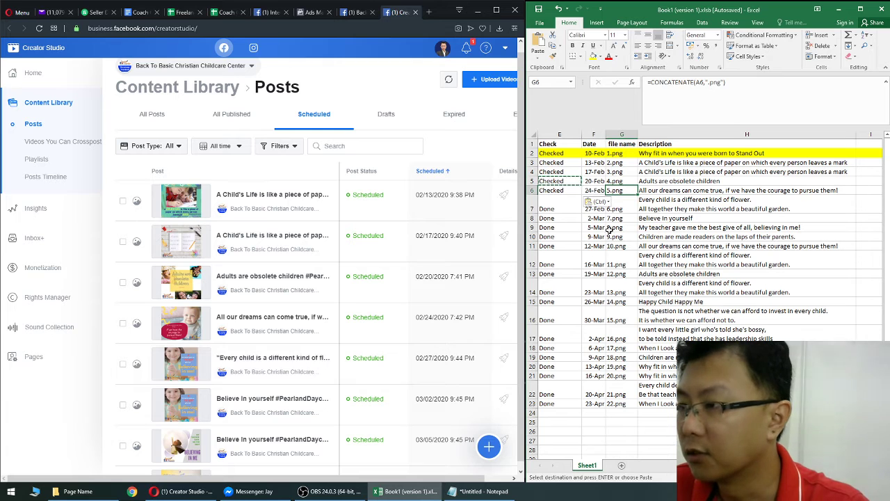
left_click(622, 206)
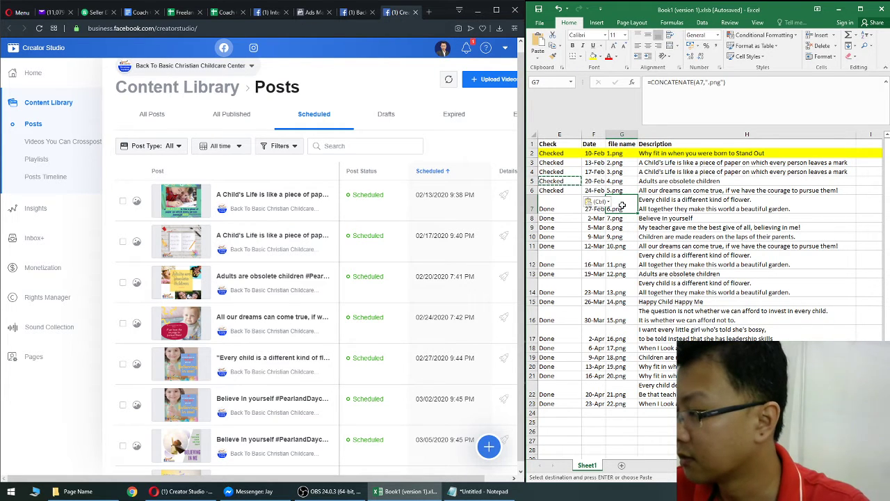
scroll(622, 205, "down", 1)
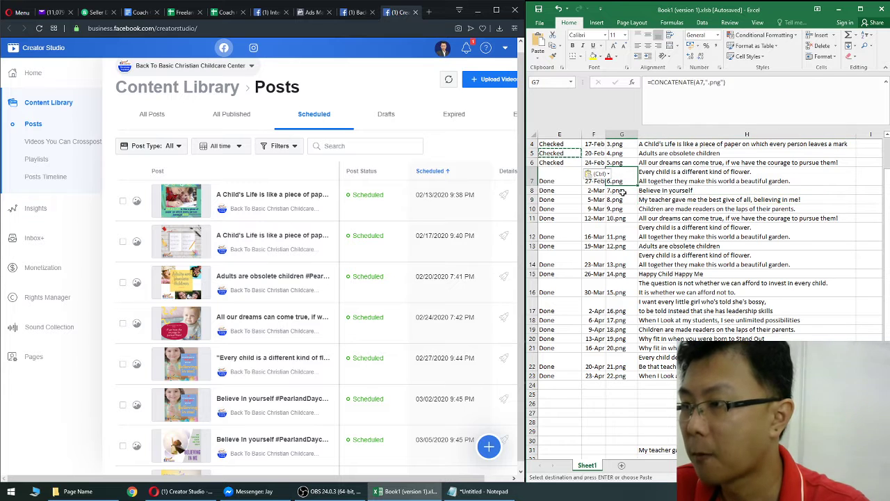
scroll(624, 192, "down", 1)
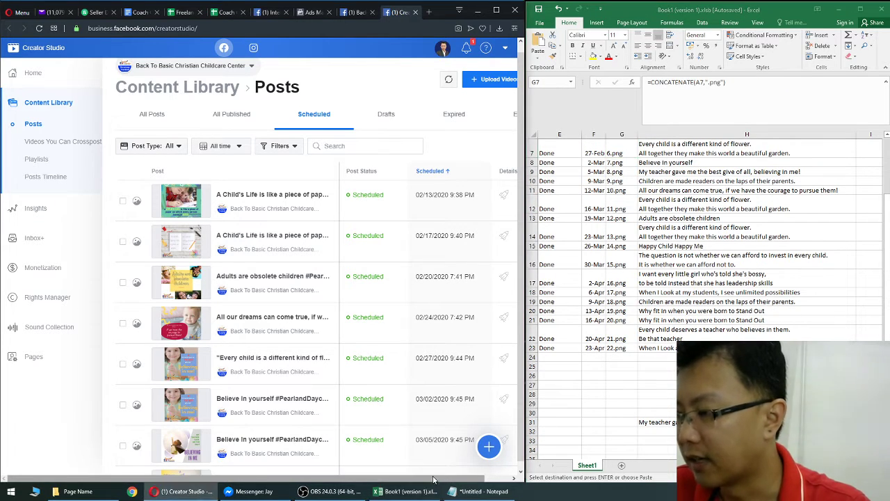
mouse_move(347, 494)
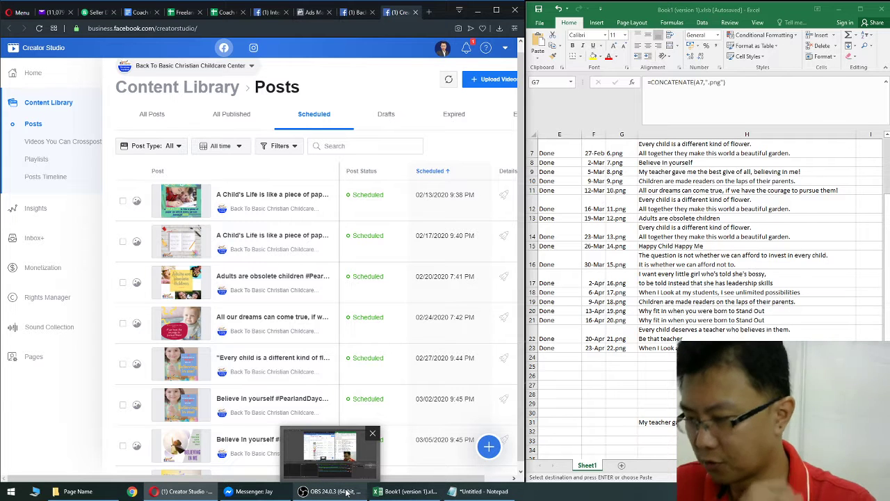